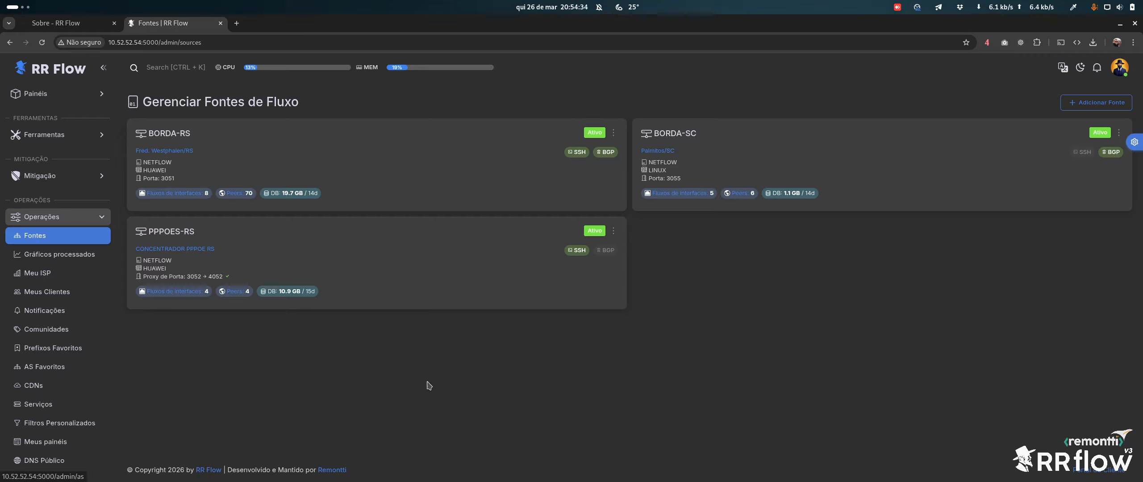
Open Análise Avançada and filter for source BORDA-RS over the last 15 minutes.
{"action": "left_click", "coordinate": [67, 99]}
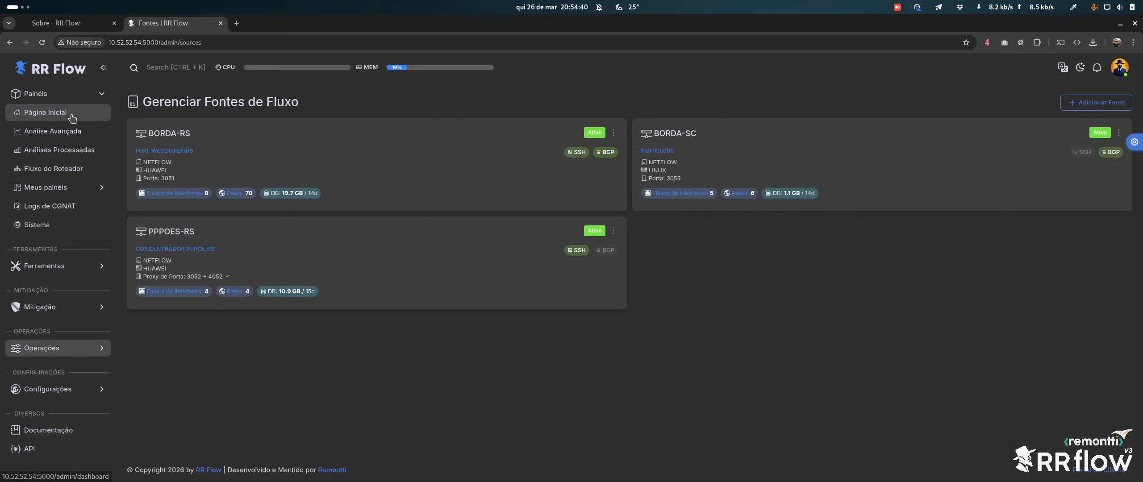
{"action": "left_click", "coordinate": [67, 132]}
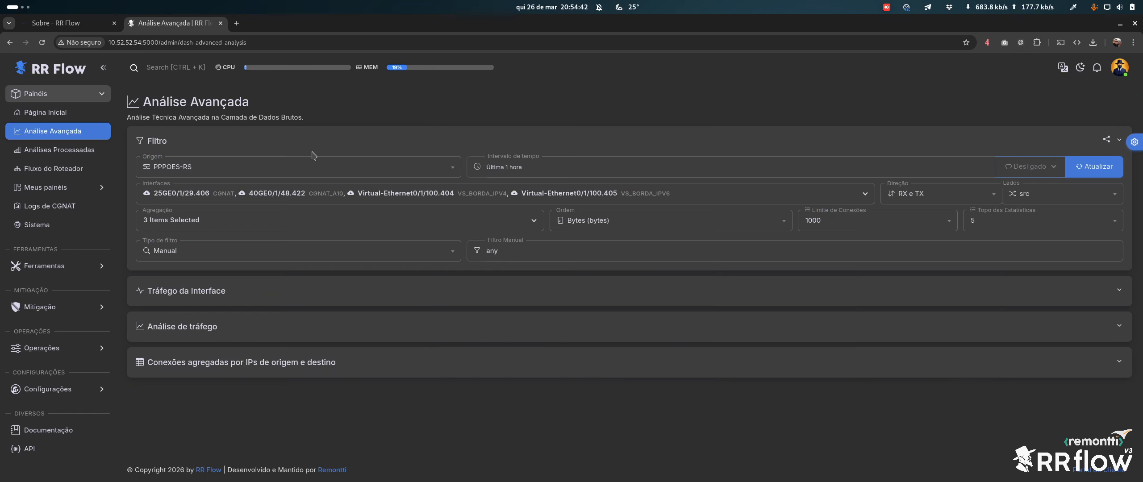
{"action": "left_click", "coordinate": [190, 170]}
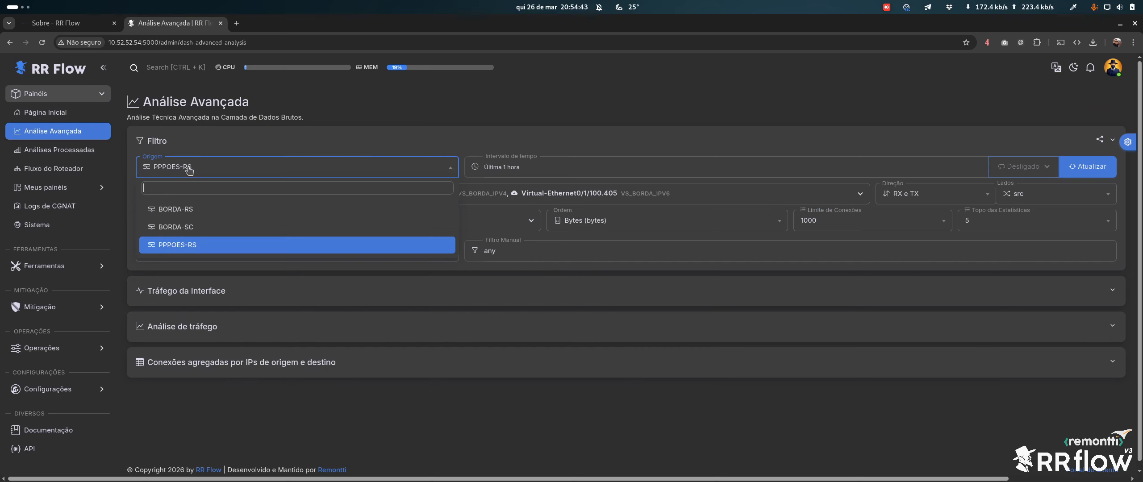
{"action": "left_click", "coordinate": [184, 209]}
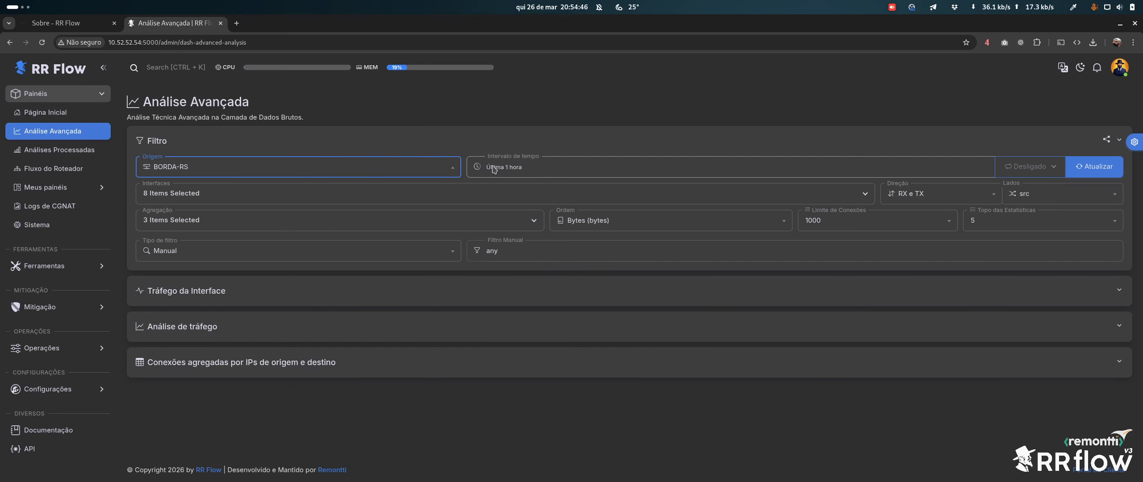
{"action": "left_click", "coordinate": [547, 165]}
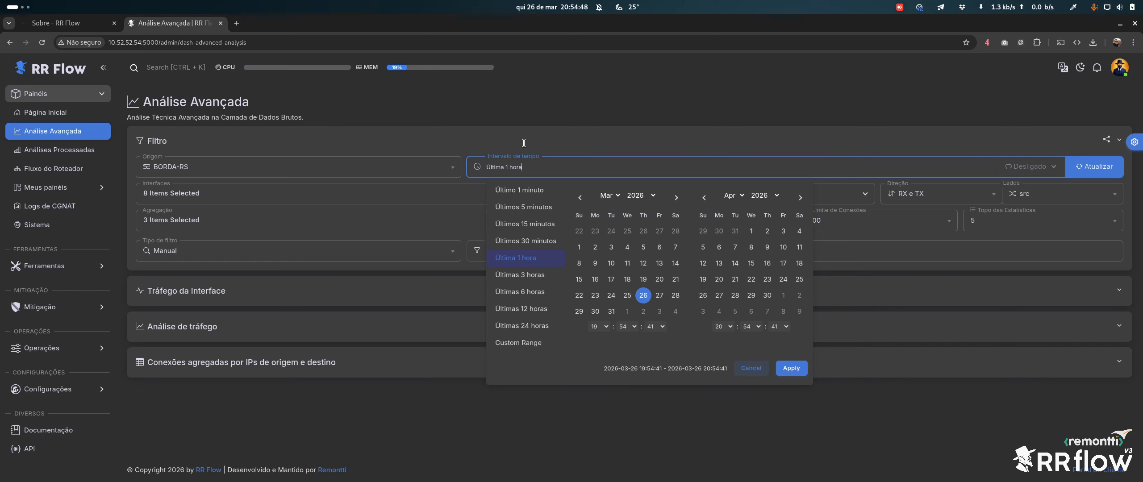
{"action": "left_click", "coordinate": [525, 224]}
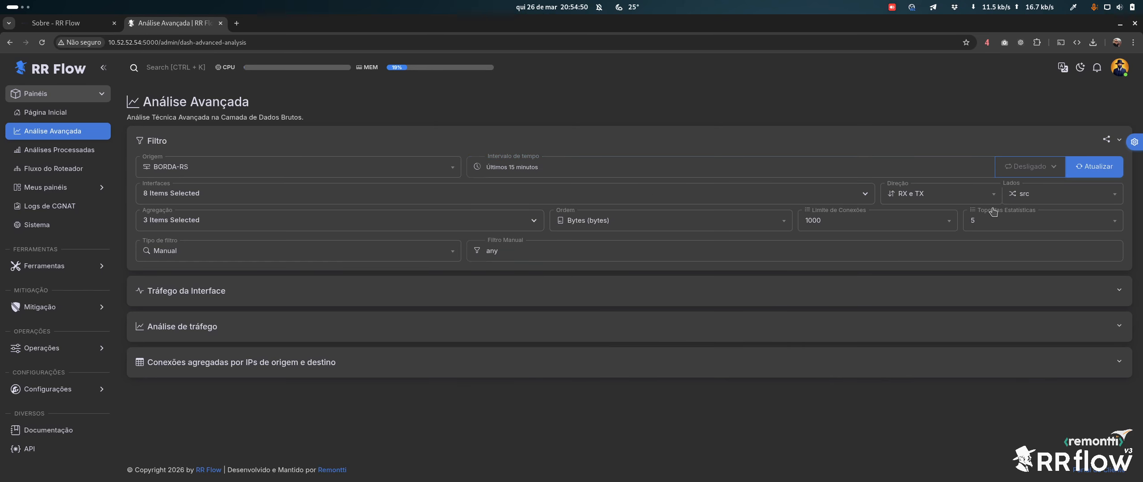
Try the 1m automatic refresh interval and turn automatic refresh back off.
{"action": "left_click", "coordinate": [1027, 166]}
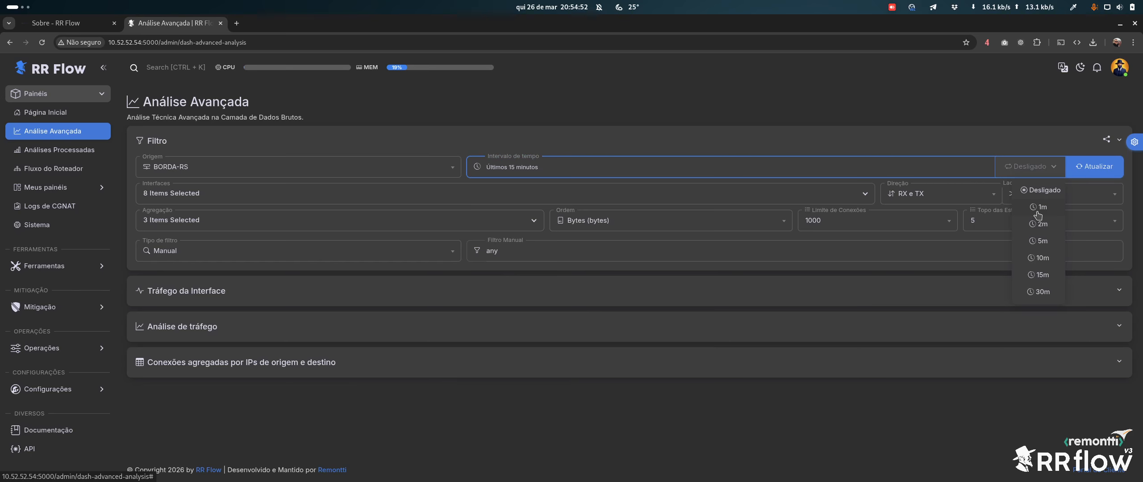
{"action": "left_click", "coordinate": [1038, 210]}
{"action": "left_click", "coordinate": [1031, 170]}
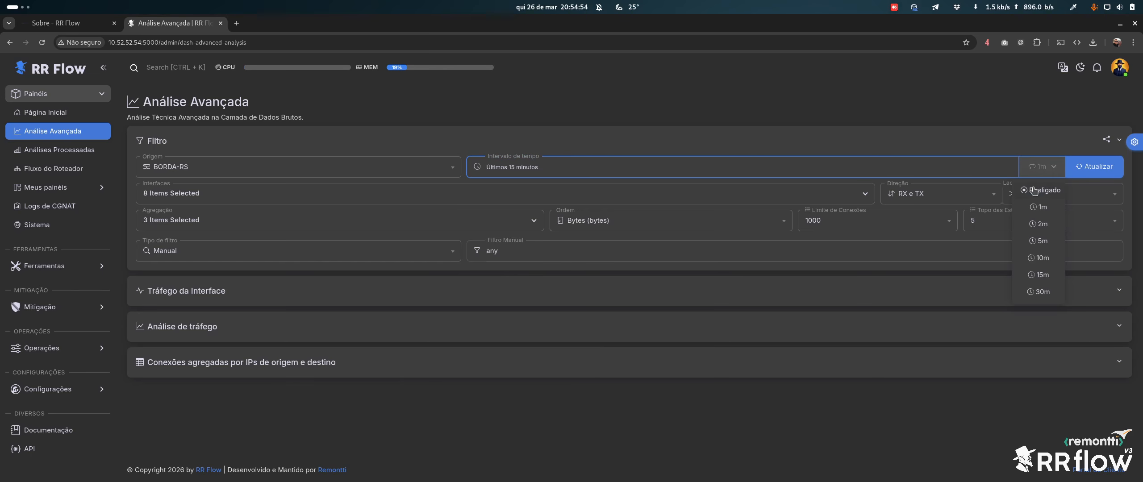
{"action": "left_click", "coordinate": [1033, 190]}
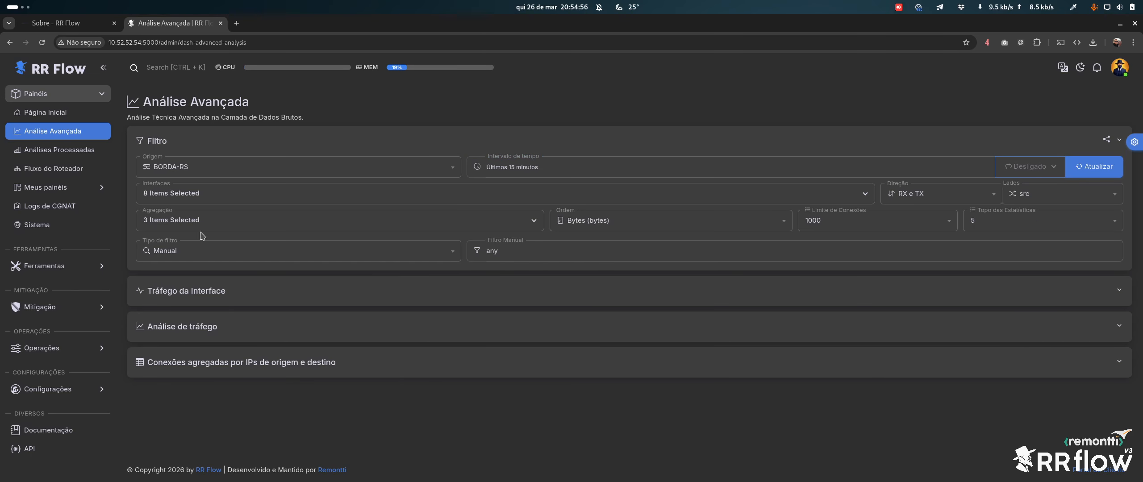
{"action": "left_click", "coordinate": [210, 200]}
{"action": "left_click", "coordinate": [211, 200]}
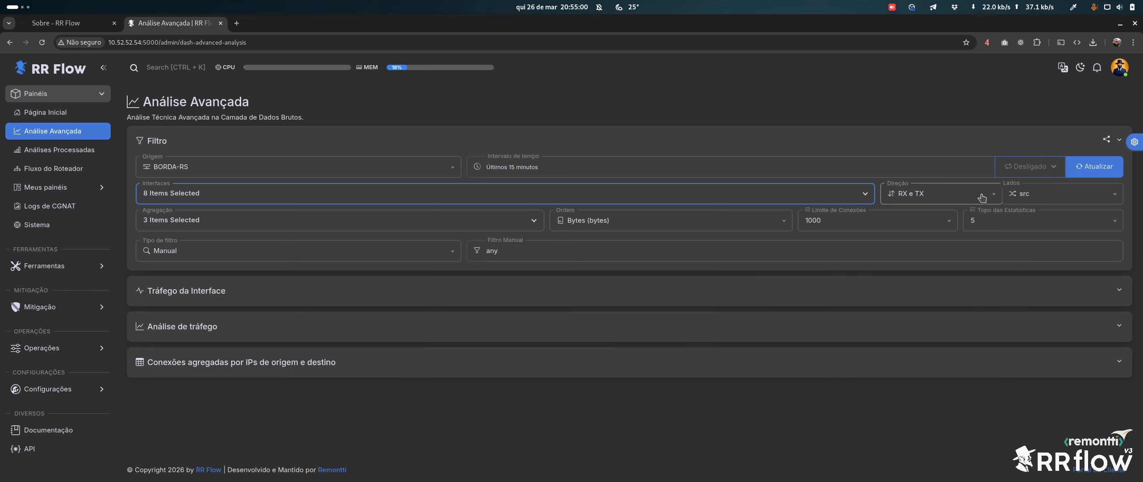
{"action": "left_click", "coordinate": [1054, 190]}
{"action": "left_click", "coordinate": [1054, 188]}
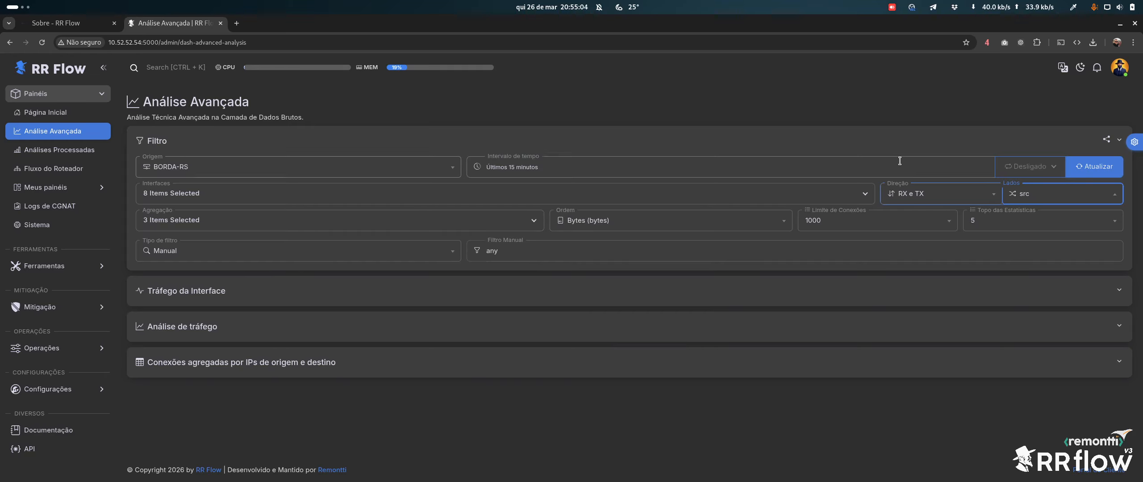
Clear all aggregation fields so the analysis uses Sem Agregação.
{"action": "left_click", "coordinate": [170, 221]}
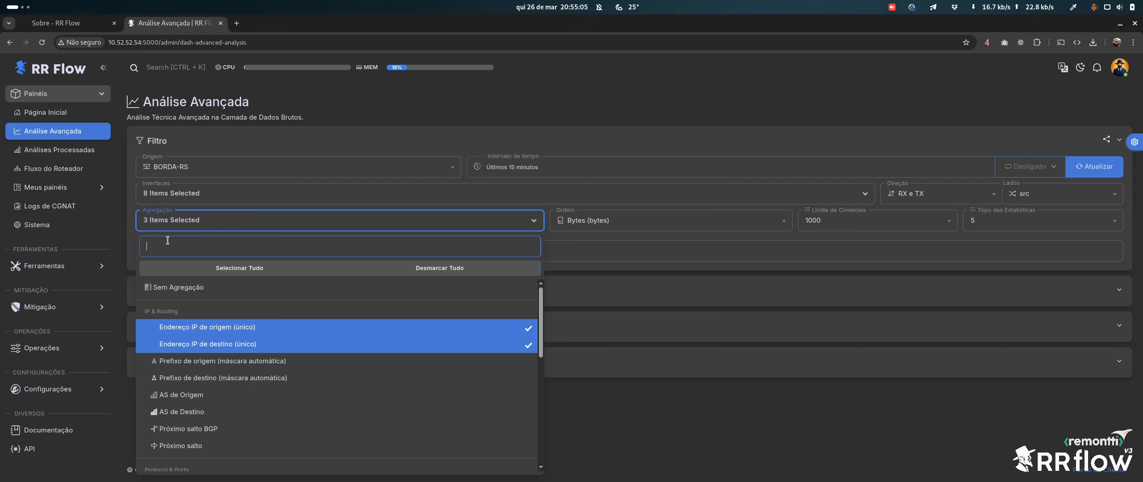
{"action": "left_click", "coordinate": [455, 269]}
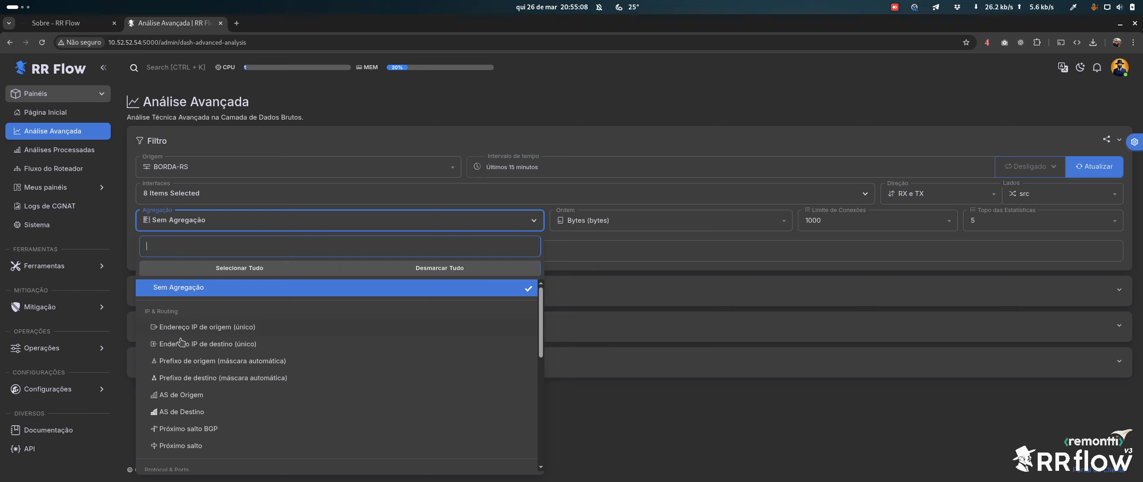
{"action": "left_click", "coordinate": [631, 441]}
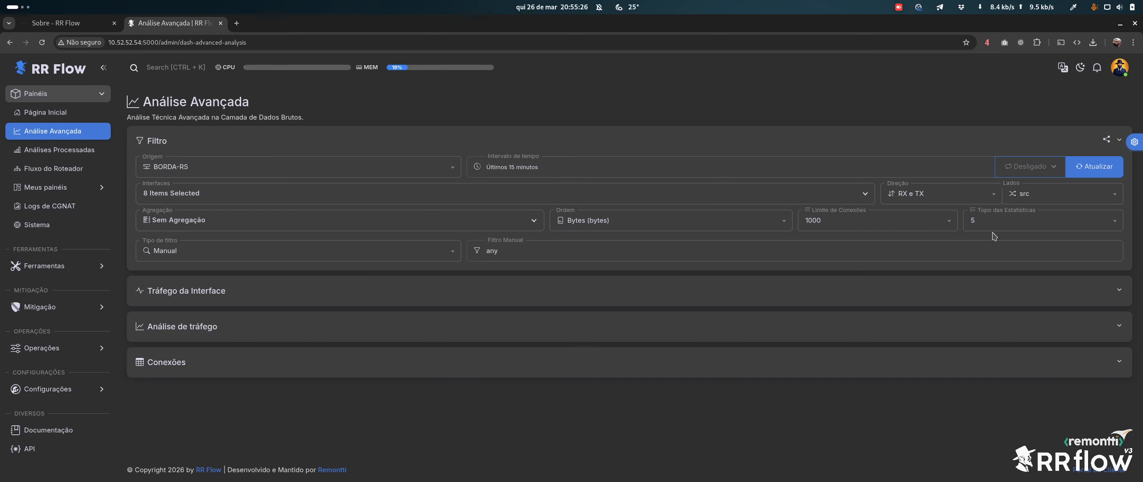
Try the Meu ISP filter type with only Meus Prefixos IPv6 as the predefined group.
{"action": "left_click", "coordinate": [201, 258]}
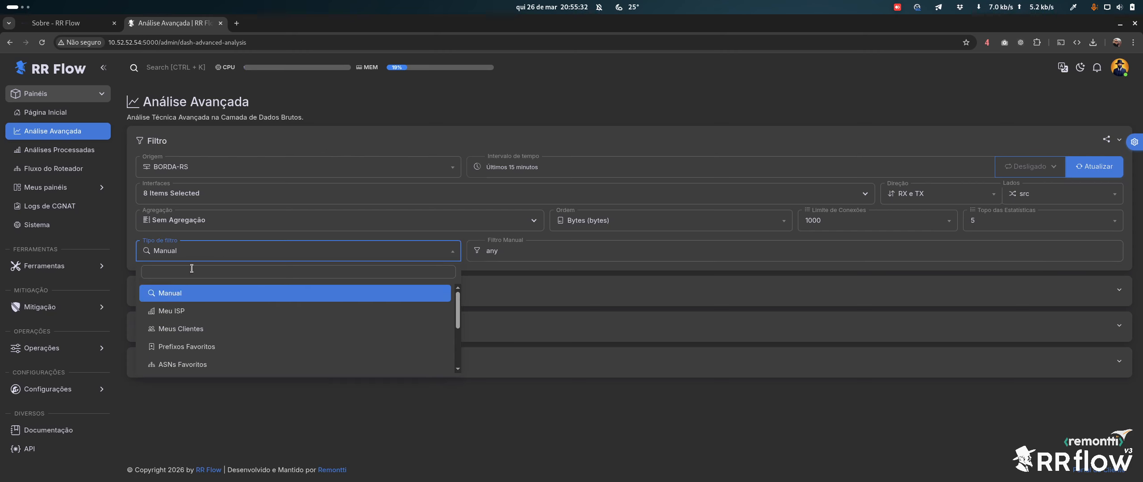
{"action": "left_click", "coordinate": [188, 313]}
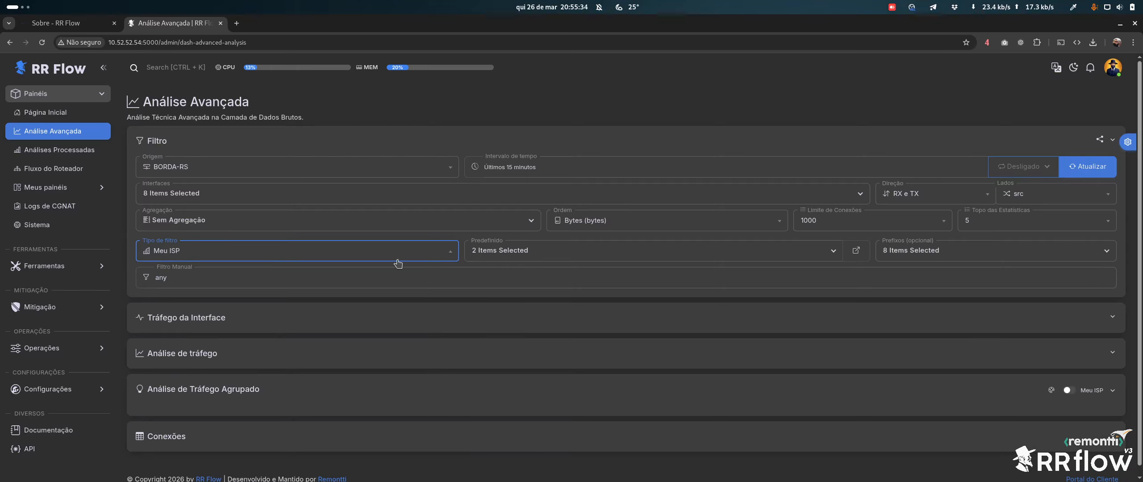
{"action": "left_click", "coordinate": [546, 253]}
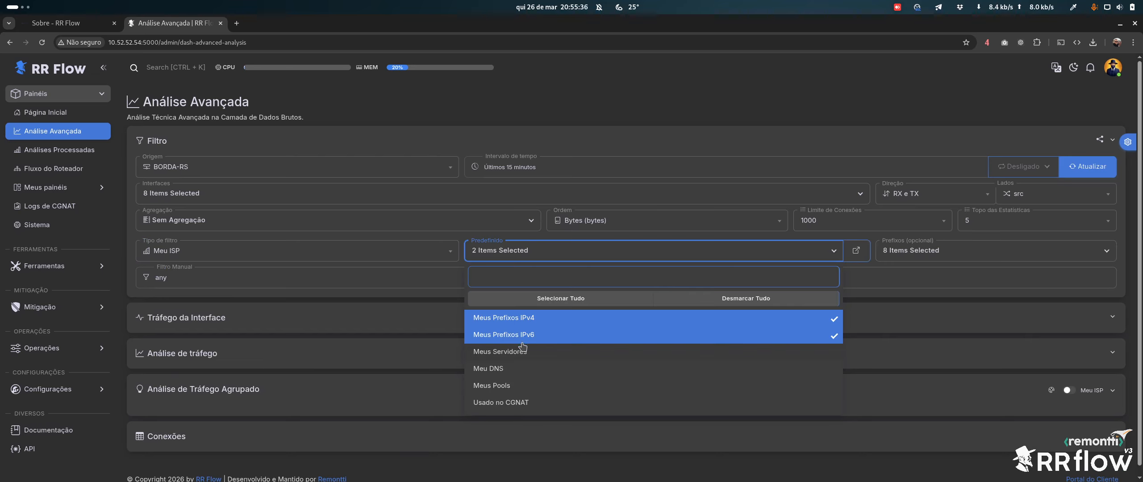
{"action": "scroll", "coordinate": [510, 377], "scroll_direction": "down", "scroll_amount": 1}
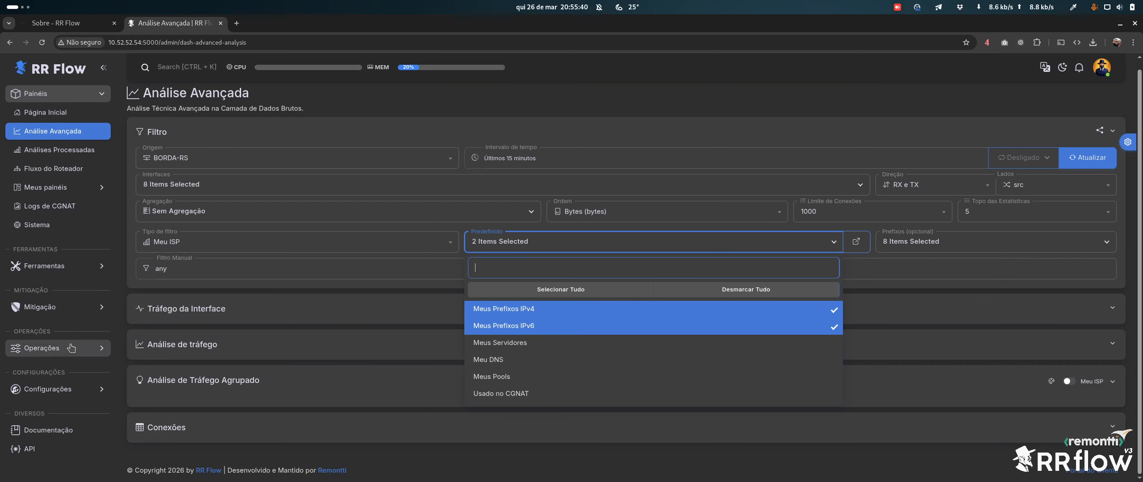
{"action": "left_click", "coordinate": [518, 328]}
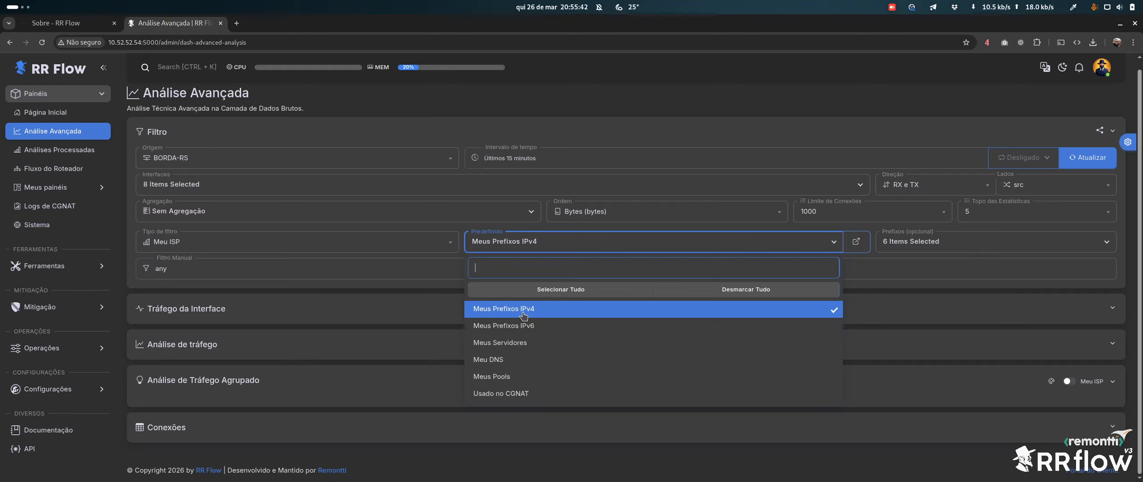
{"action": "left_click", "coordinate": [525, 327]}
{"action": "left_click", "coordinate": [526, 312]}
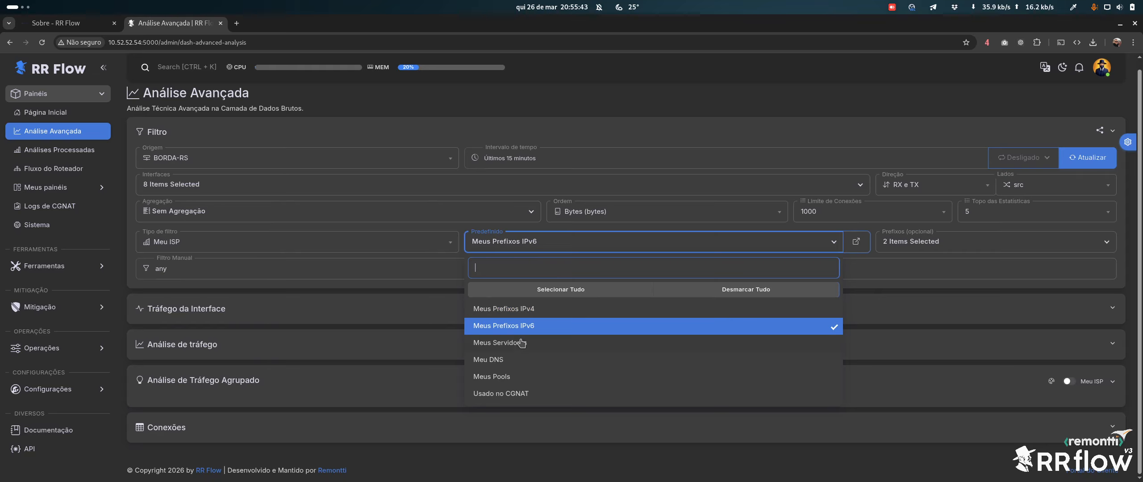
{"action": "left_click", "coordinate": [518, 346]}
{"action": "left_click", "coordinate": [521, 345]}
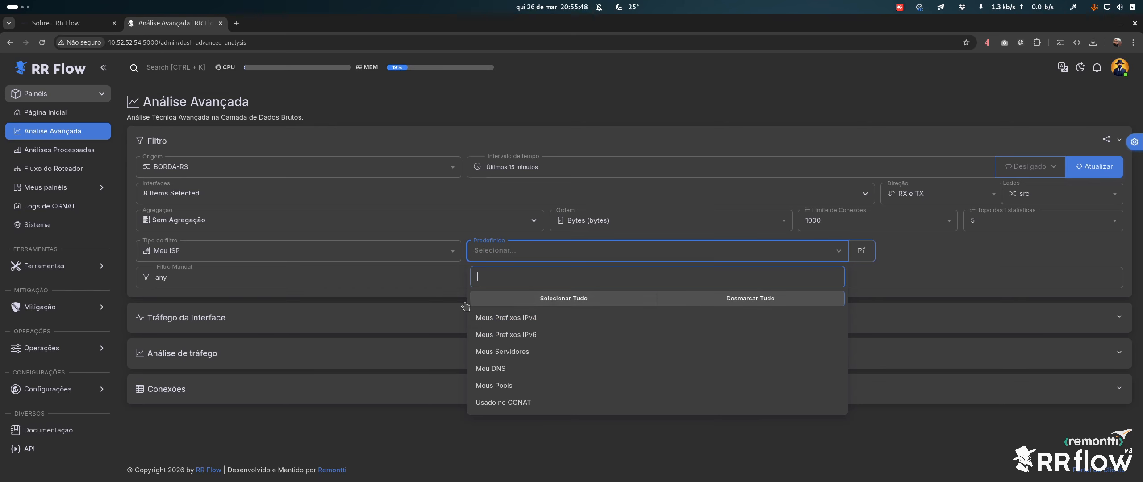
{"action": "left_click", "coordinate": [504, 336]}
Look through the optional prefixes and predefined groups of Meu ISP, and return the filter type to Manual.
{"action": "left_click", "coordinate": [1002, 253]}
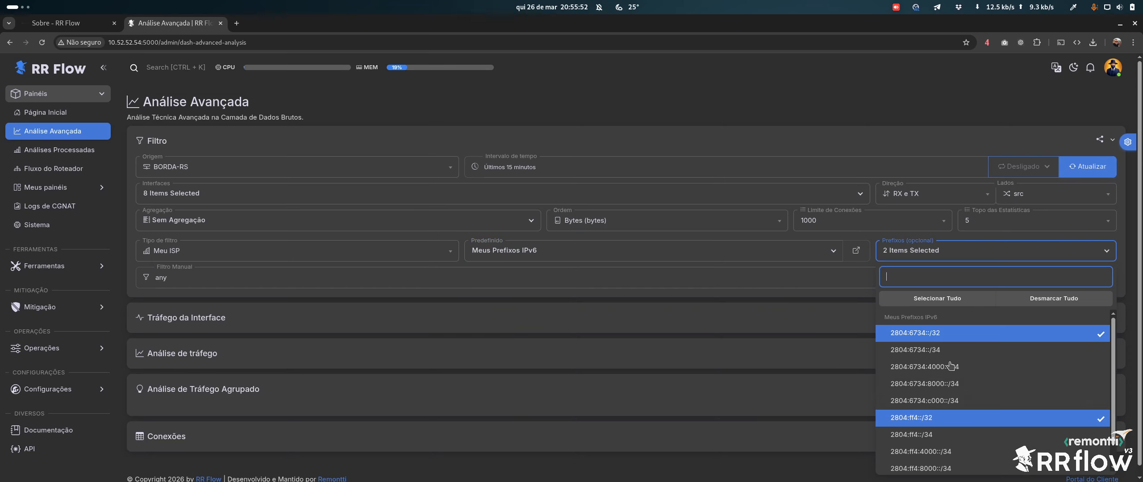
{"action": "left_click", "coordinate": [981, 256]}
{"action": "left_click", "coordinate": [534, 248]}
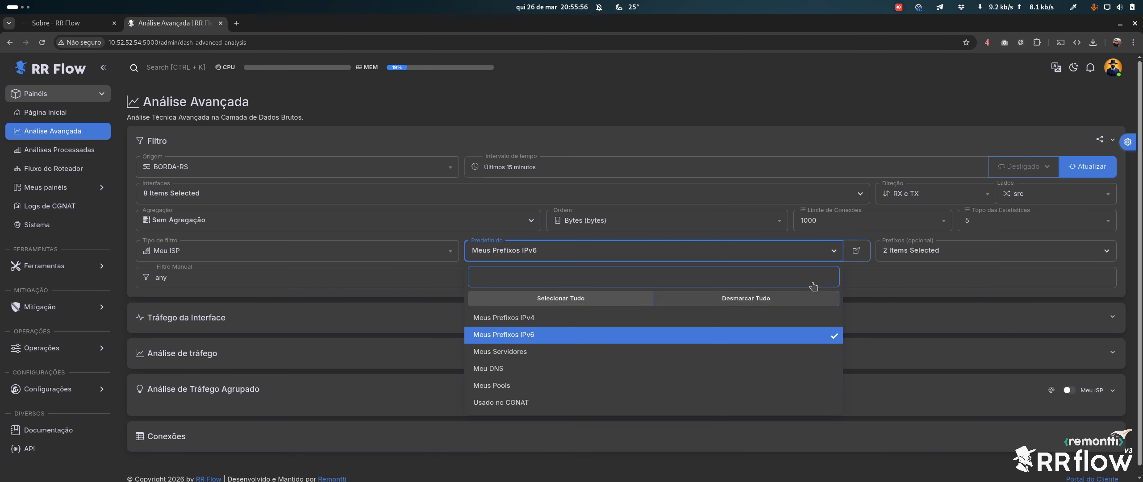
{"action": "left_click", "coordinate": [197, 251]}
{"action": "left_click", "coordinate": [197, 287]}
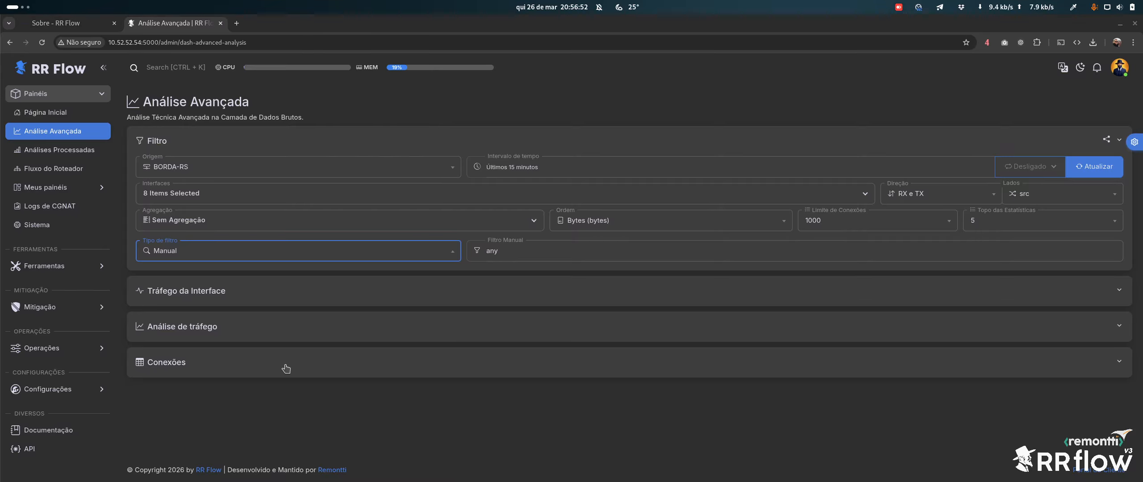
Open the Serviços management page and examine the DNS service's ports and protocols without changing them.
{"action": "left_click", "coordinate": [84, 355]}
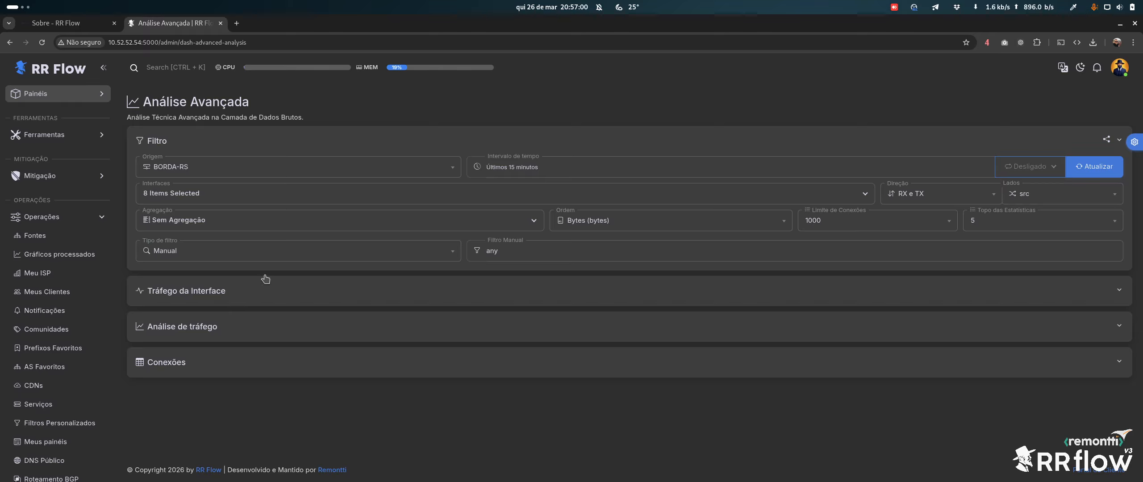
{"action": "left_click", "coordinate": [67, 409]}
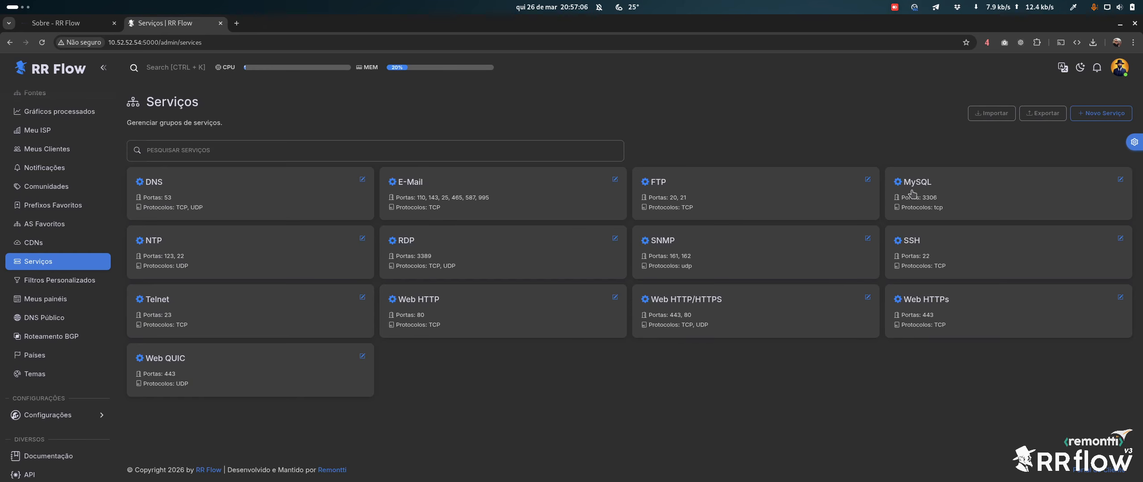
{"action": "left_click", "coordinate": [264, 176]}
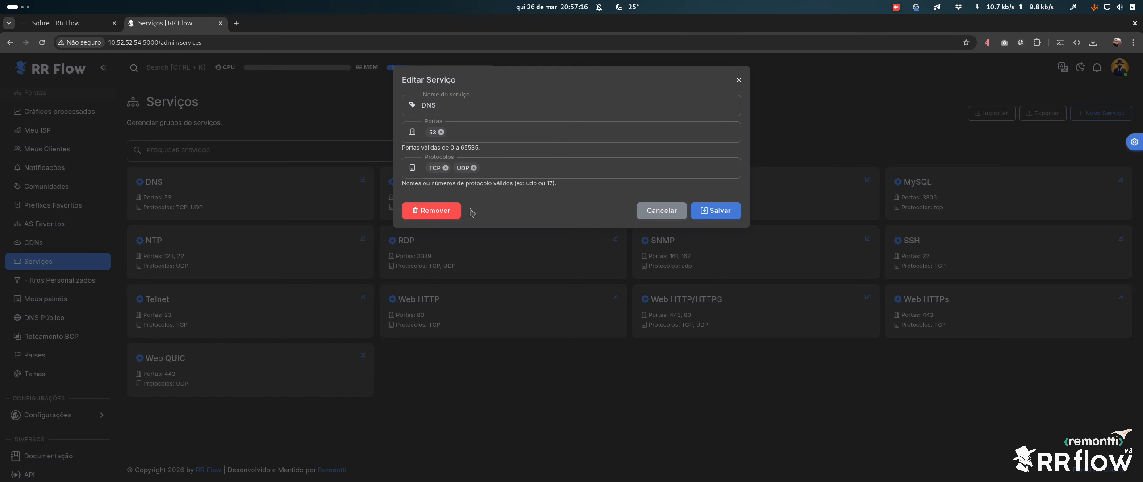
{"action": "left_click", "coordinate": [639, 214]}
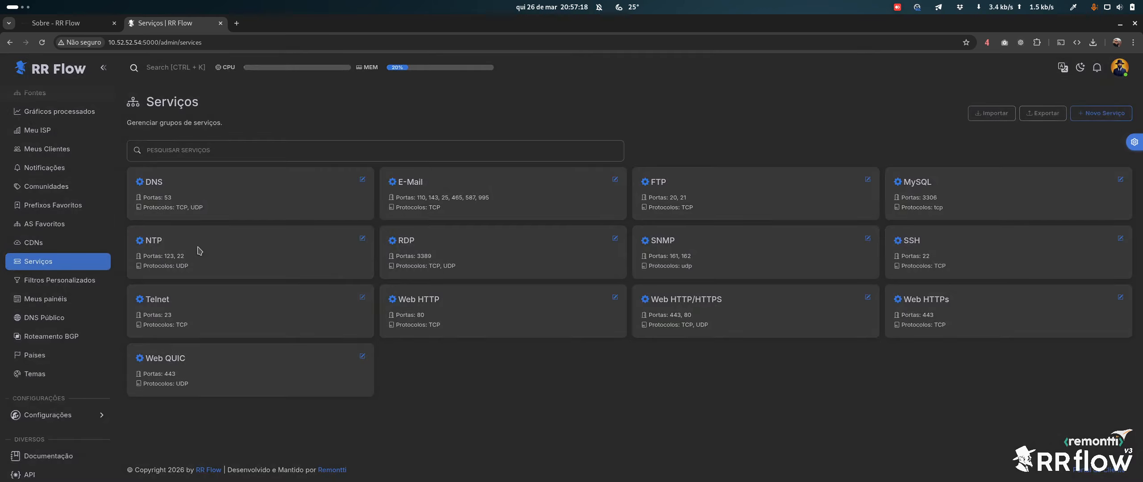
Remove port 22 from the NTP service and save it.
{"action": "left_click", "coordinate": [195, 260]}
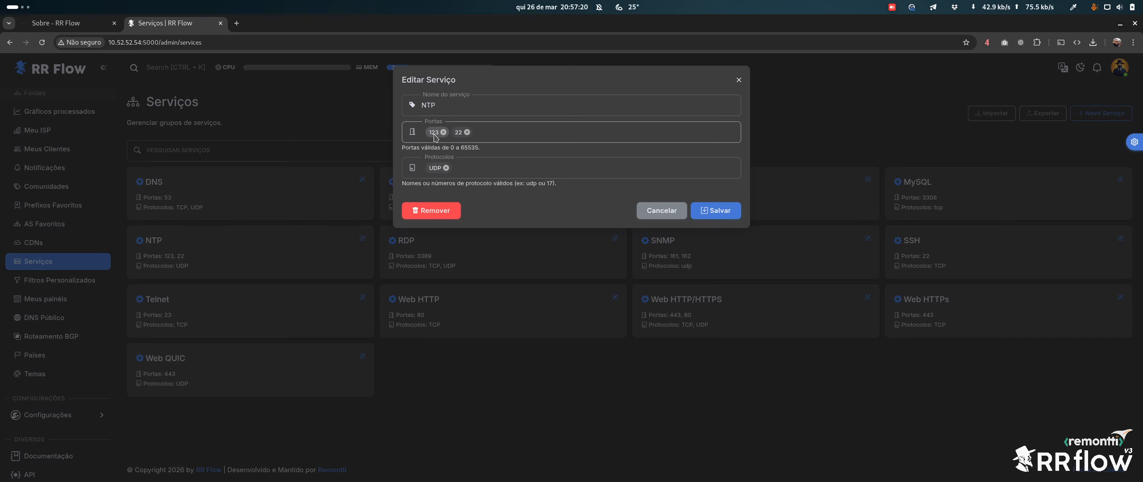
{"action": "left_click", "coordinate": [467, 132]}
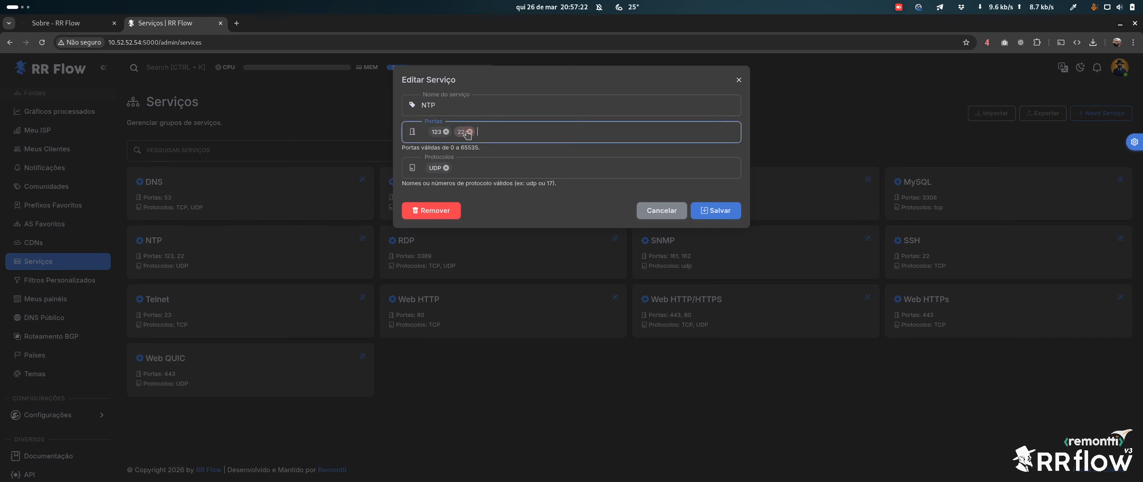
{"action": "left_click", "coordinate": [705, 210]}
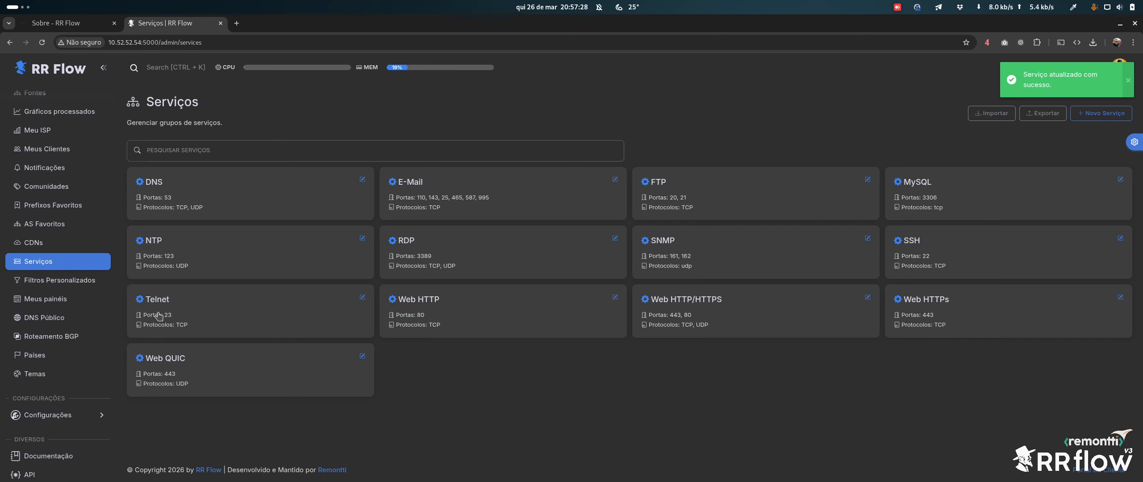
Open Filtros Personalizados and examine the expression of the Força bruta SSH filter without changing it.
{"action": "left_click", "coordinate": [58, 279]}
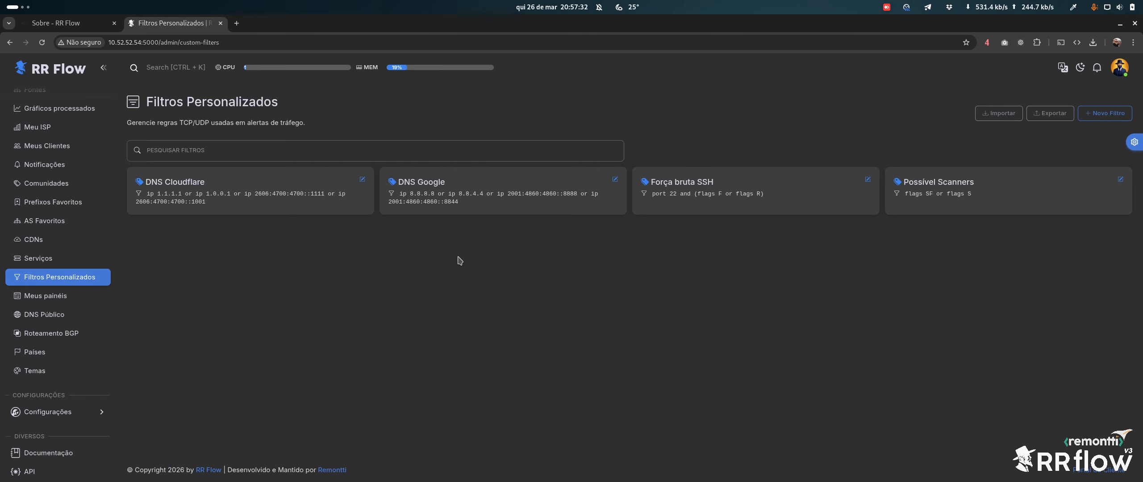
{"action": "left_click", "coordinate": [701, 182]}
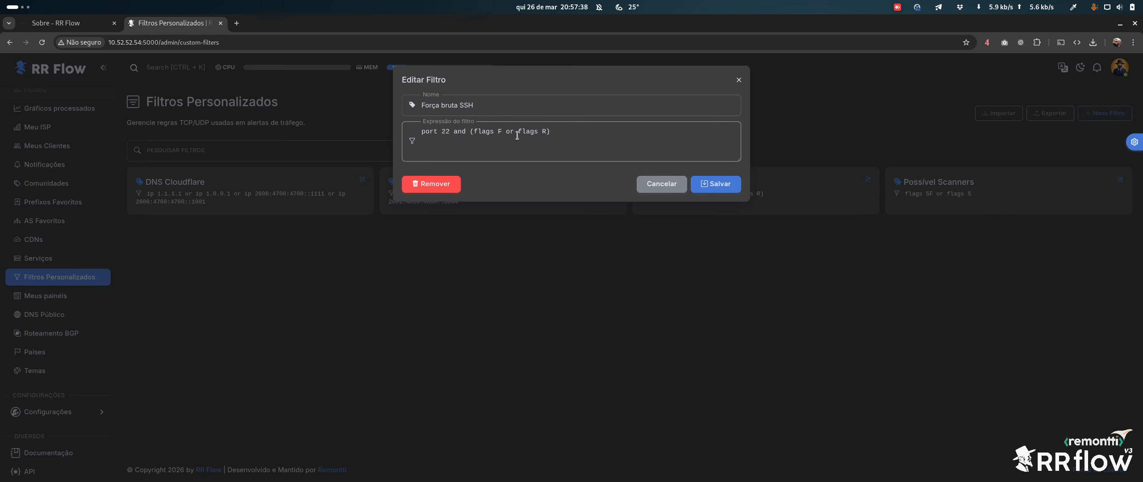
{"action": "left_click", "coordinate": [669, 190]}
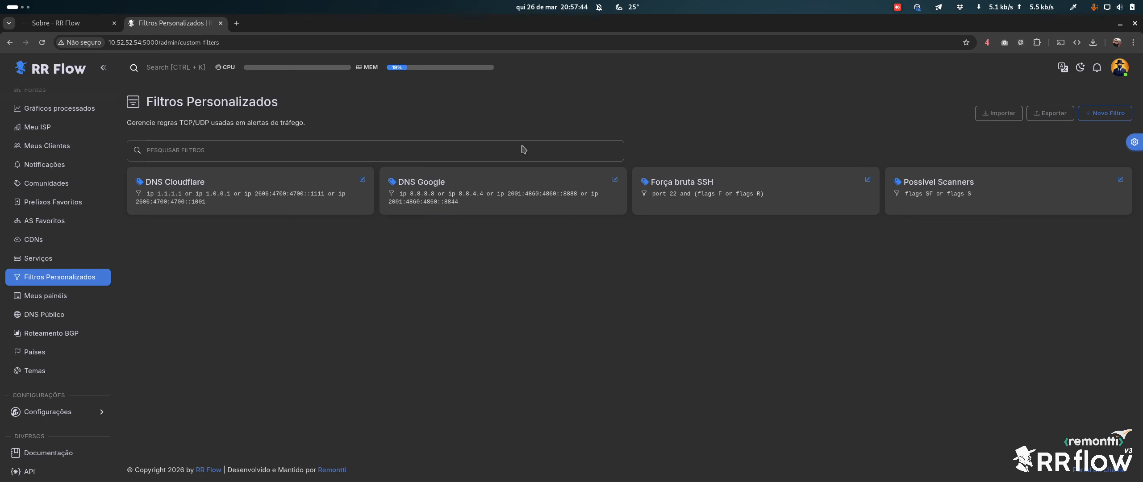
{"action": "left_click", "coordinate": [38, 258]}
{"action": "left_click", "coordinate": [70, 278]}
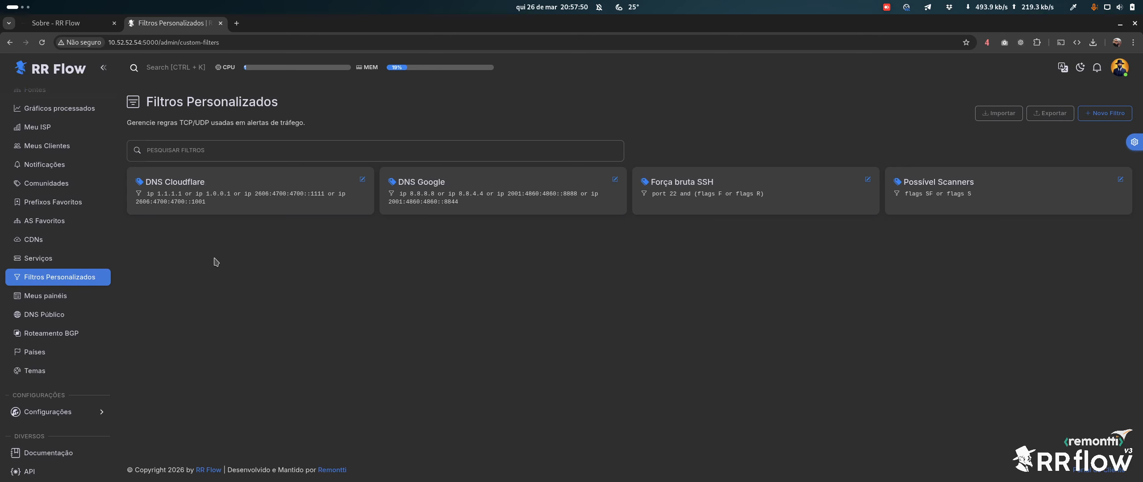
Open the AS Favoritos page and examine the Akamai group's description and ASNs without changing them.
{"action": "left_click", "coordinate": [62, 227]}
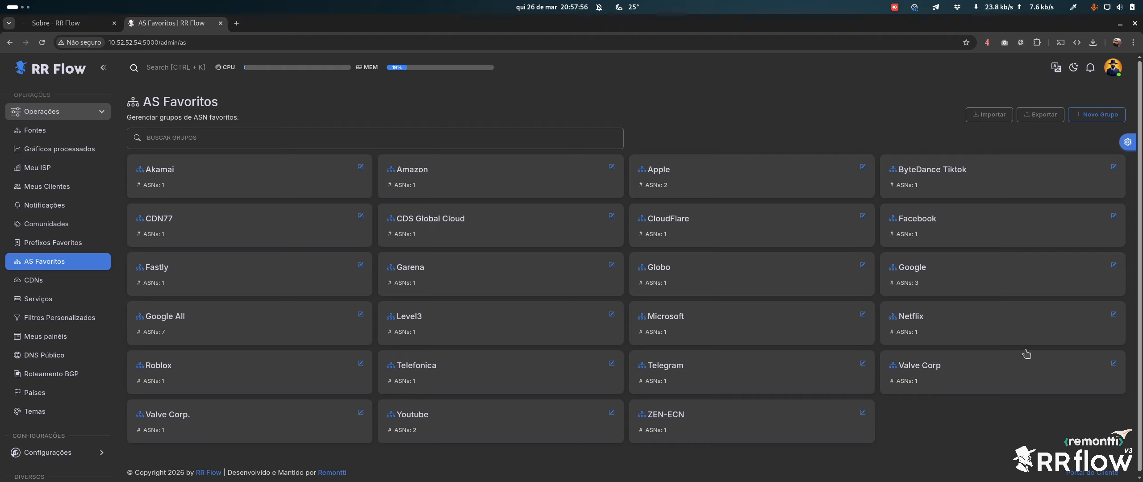
{"action": "left_click", "coordinate": [170, 171]}
{"action": "left_click", "coordinate": [463, 133]}
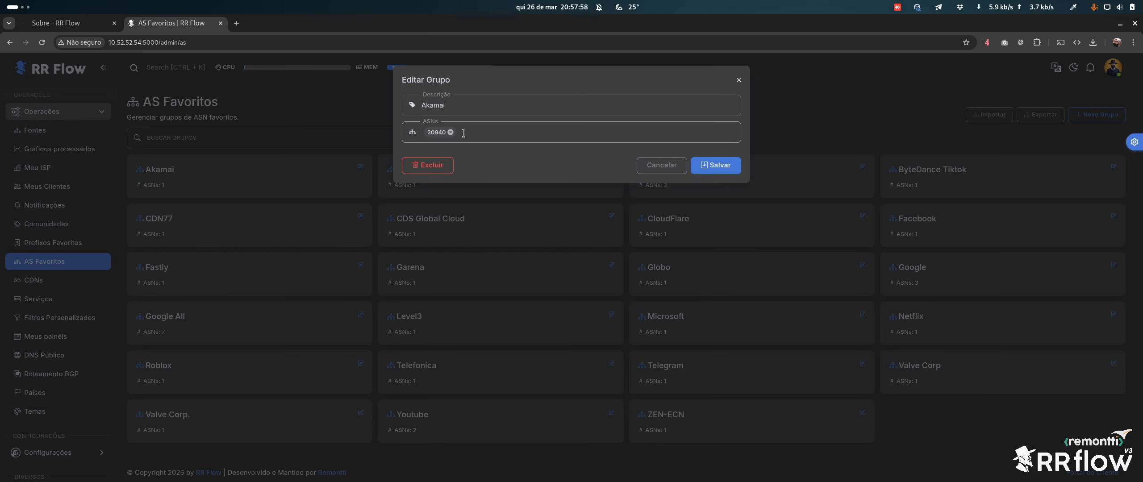
{"action": "left_click", "coordinate": [442, 105]}
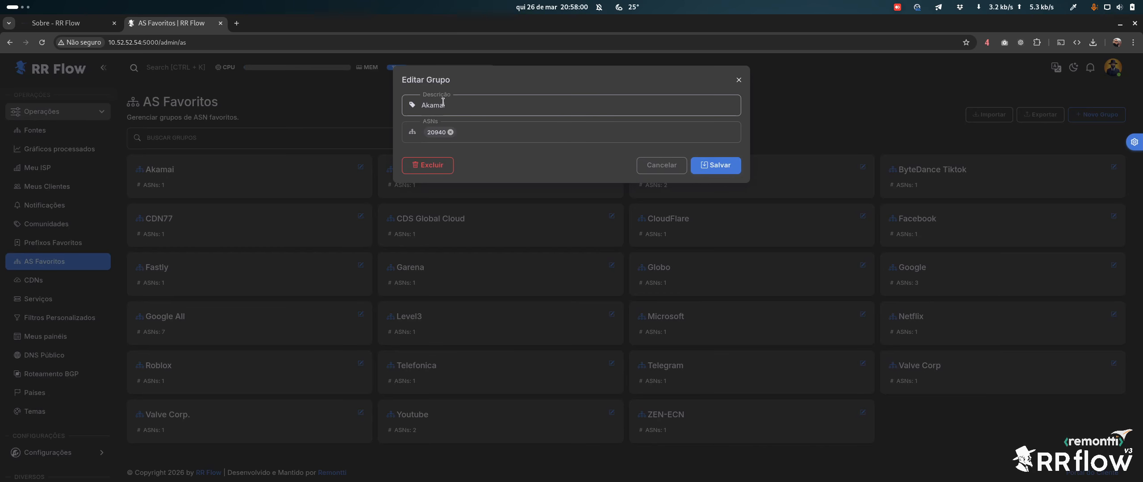
{"action": "left_click", "coordinate": [414, 135]}
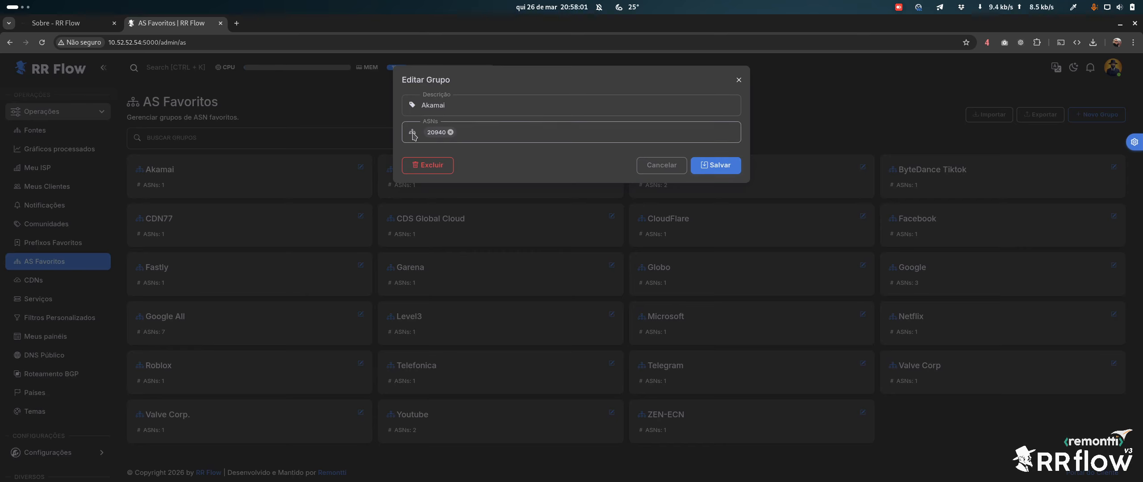
{"action": "left_click", "coordinate": [650, 167]}
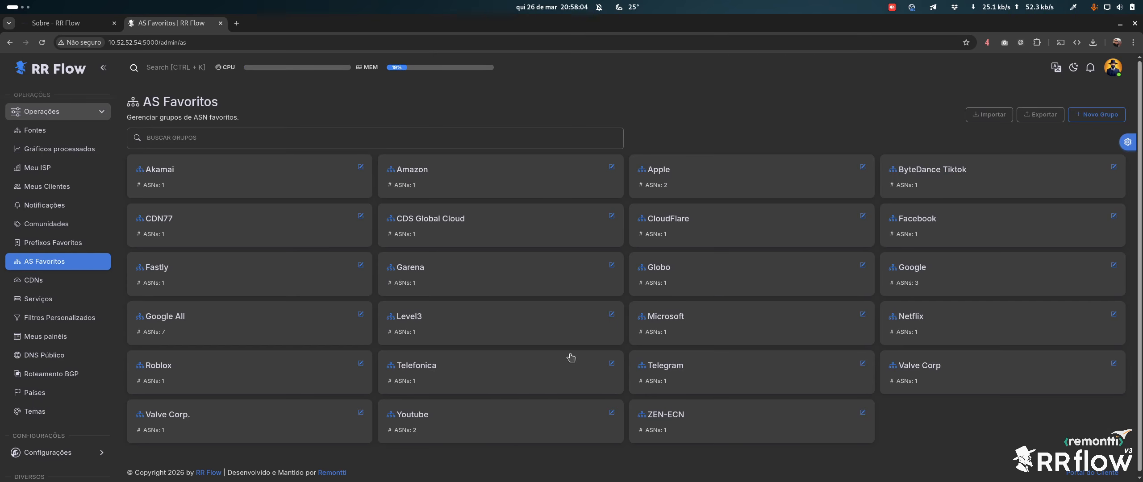
Open Prefixos Favoritos and examine the blank new group form without creating a group.
{"action": "left_click", "coordinate": [67, 242]}
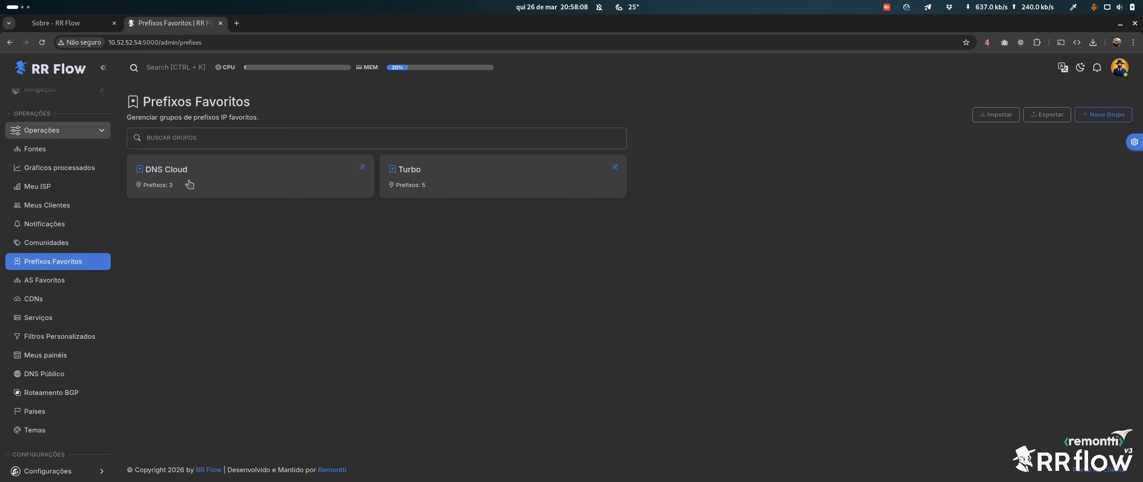
{"action": "left_click", "coordinate": [1089, 115]}
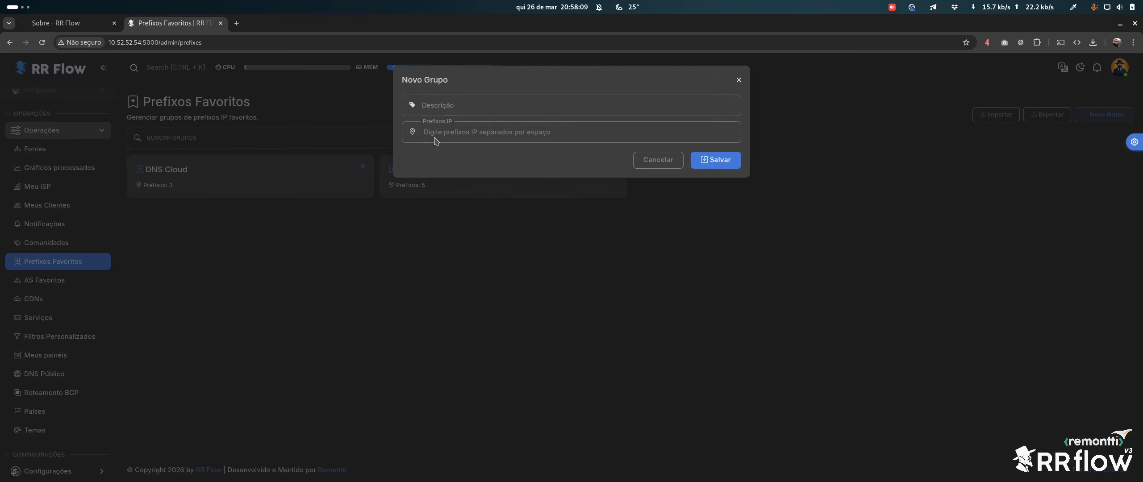
{"action": "left_click", "coordinate": [672, 184]}
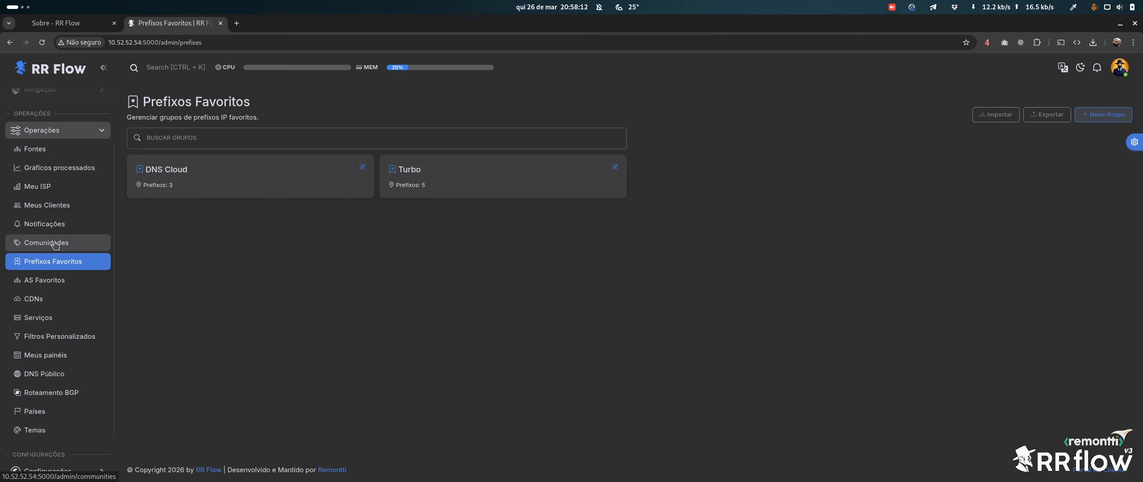
View the registered BGP communities on the Comunidades page and the e-mail and Telegram settings under Notificações.
{"action": "left_click", "coordinate": [56, 243]}
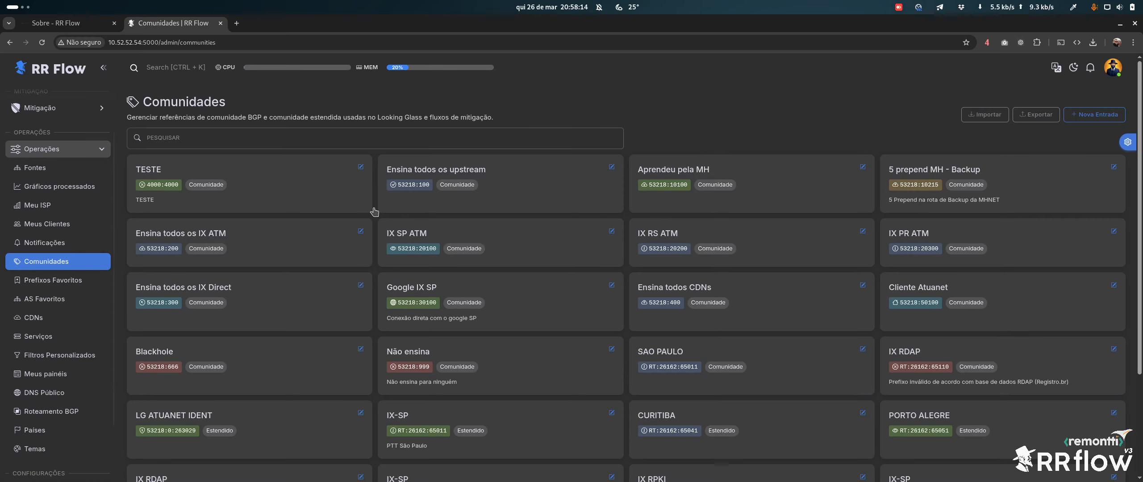
{"action": "left_click", "coordinate": [47, 244]}
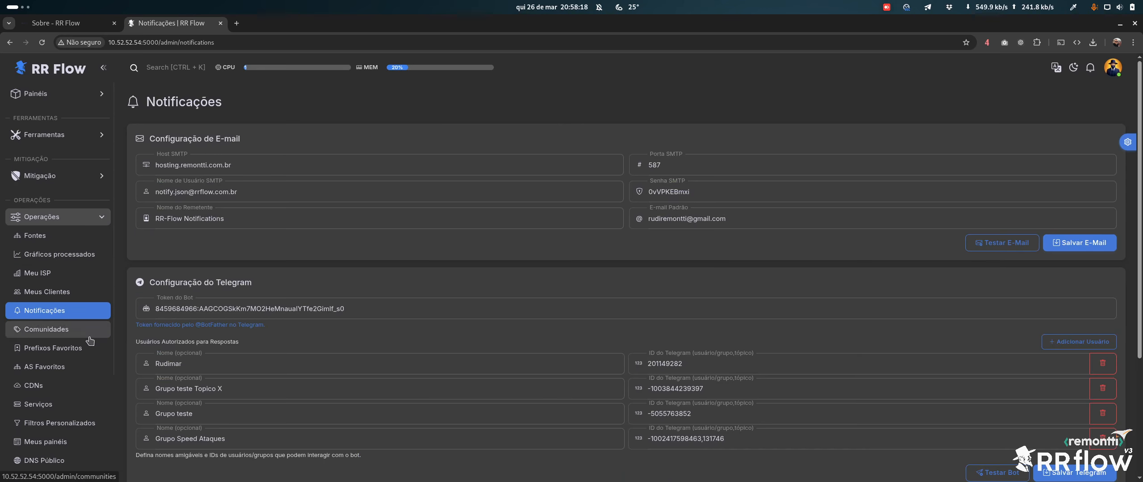
Open Meus Clientes and examine the new client form with two blank downstream client entries, without saving.
{"action": "left_click", "coordinate": [53, 299]}
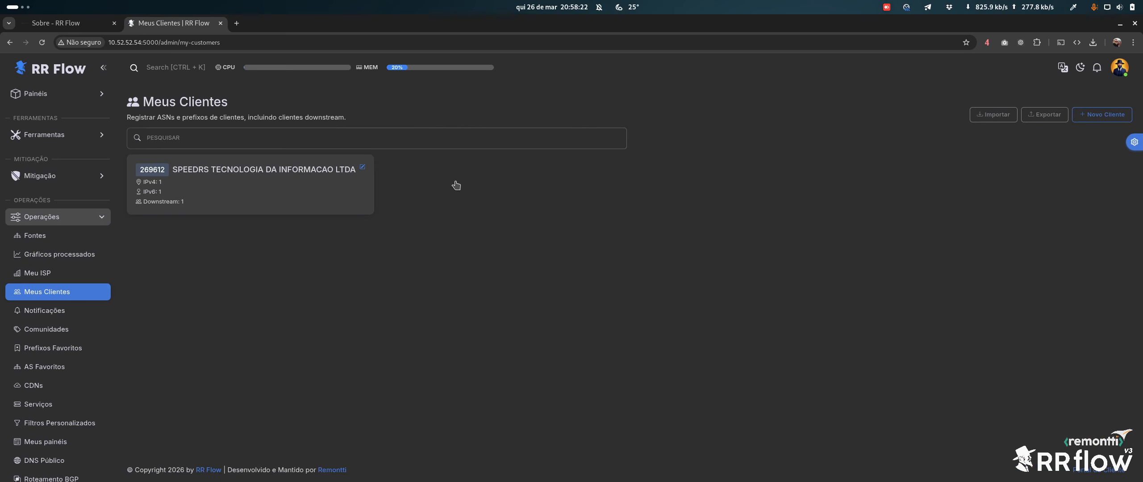
{"action": "left_click", "coordinate": [1094, 115]}
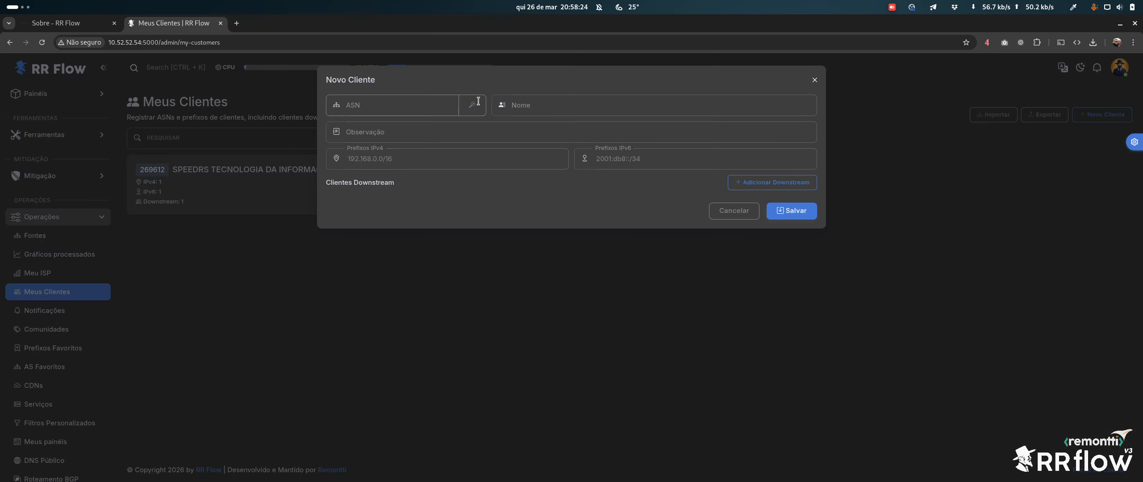
{"action": "left_click", "coordinate": [393, 108]}
{"action": "left_click", "coordinate": [508, 85]}
{"action": "left_click", "coordinate": [781, 183]}
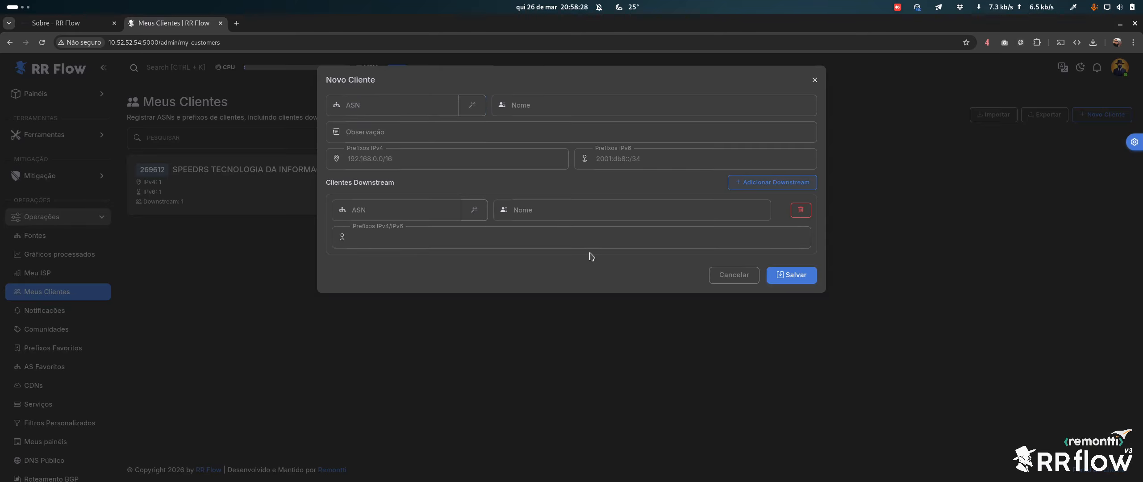
{"action": "left_click", "coordinate": [755, 183]}
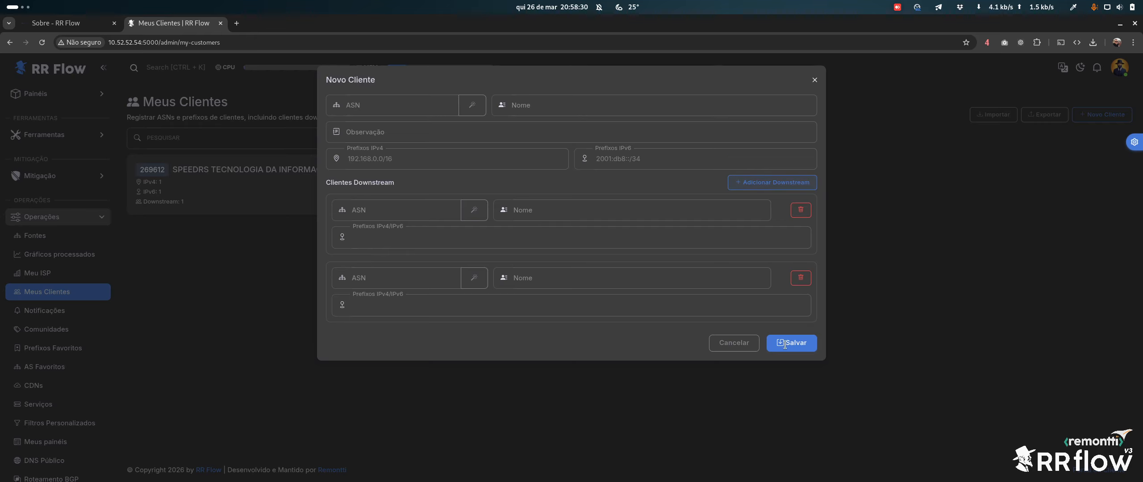
{"action": "left_click", "coordinate": [737, 345]}
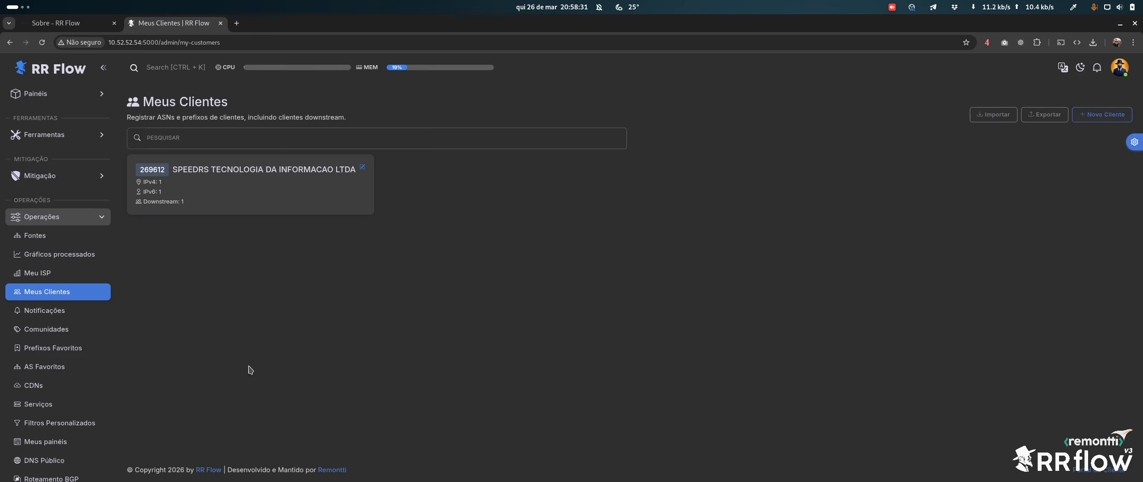
Open Gráficos processados and review the days, sources and interfaces configured for each chart category.
{"action": "left_click", "coordinate": [64, 259]}
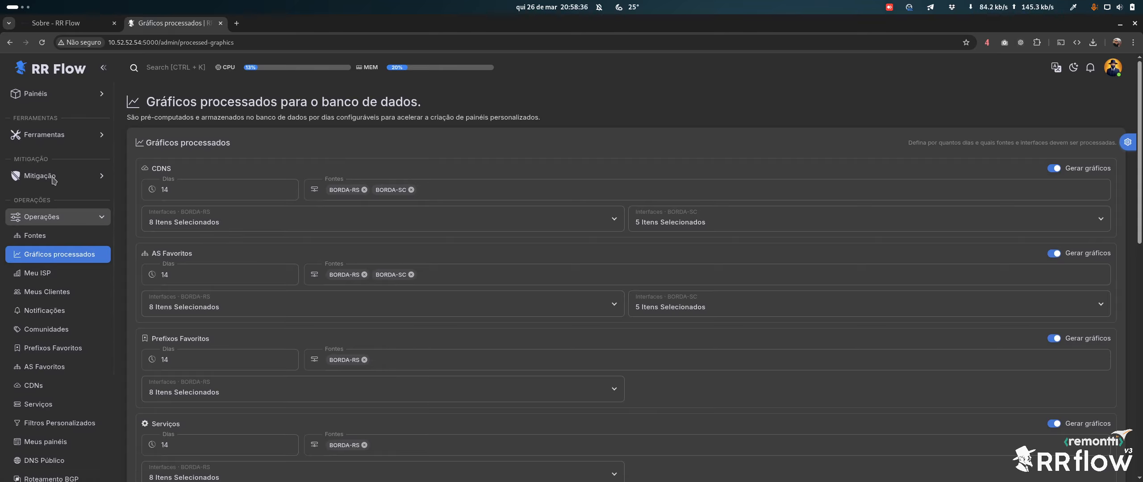
{"action": "left_click", "coordinate": [83, 94]}
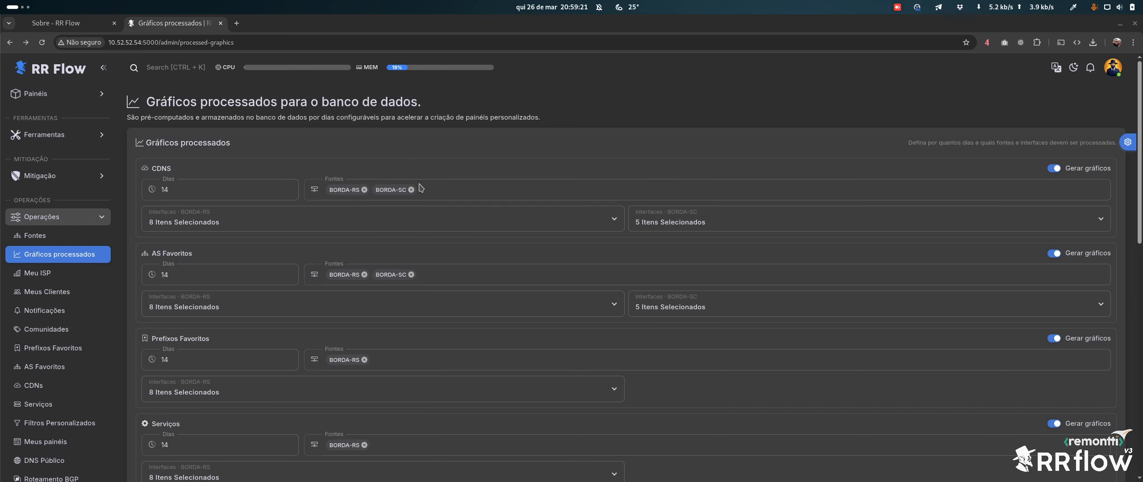
{"action": "scroll", "coordinate": [411, 272], "scroll_direction": "down", "scroll_amount": 10}
{"action": "scroll", "coordinate": [412, 272], "scroll_direction": "down", "scroll_amount": 1}
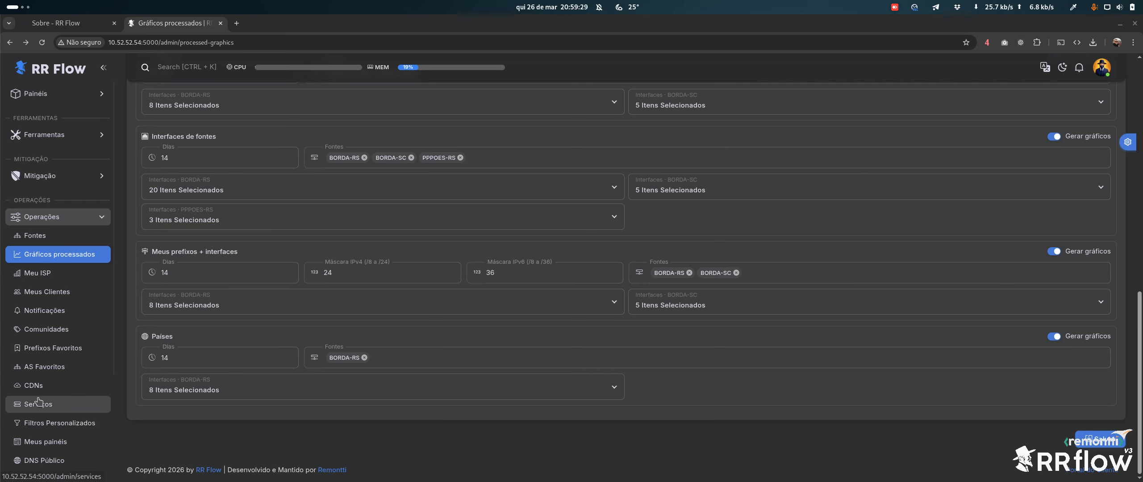
{"action": "scroll", "coordinate": [875, 316], "scroll_direction": "up", "scroll_amount": 15}
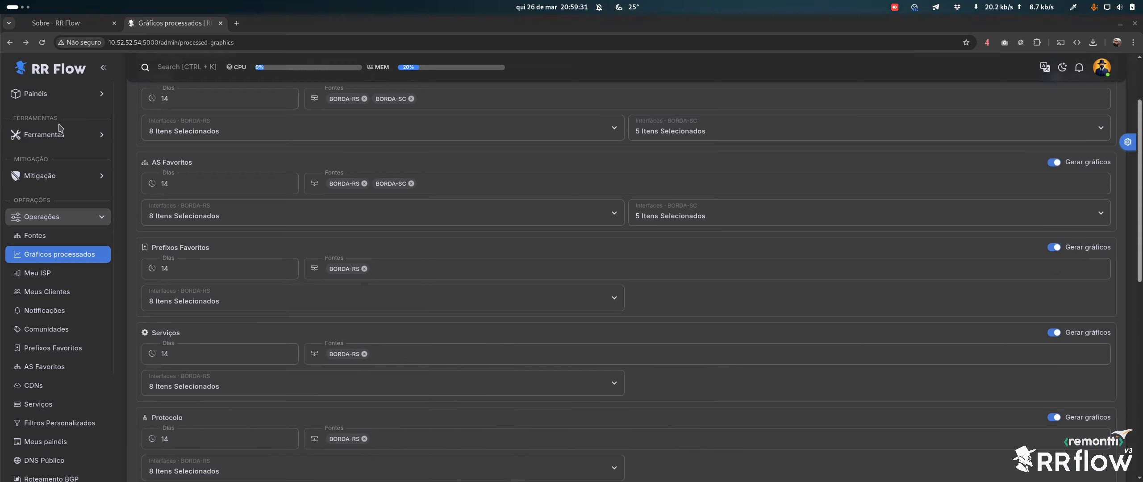
Open the Análises Processadas dashboard and set the analysis type to Protocolo, keeping BORDA-RS as the origin.
{"action": "left_click", "coordinate": [70, 95]}
{"action": "left_click", "coordinate": [68, 132]}
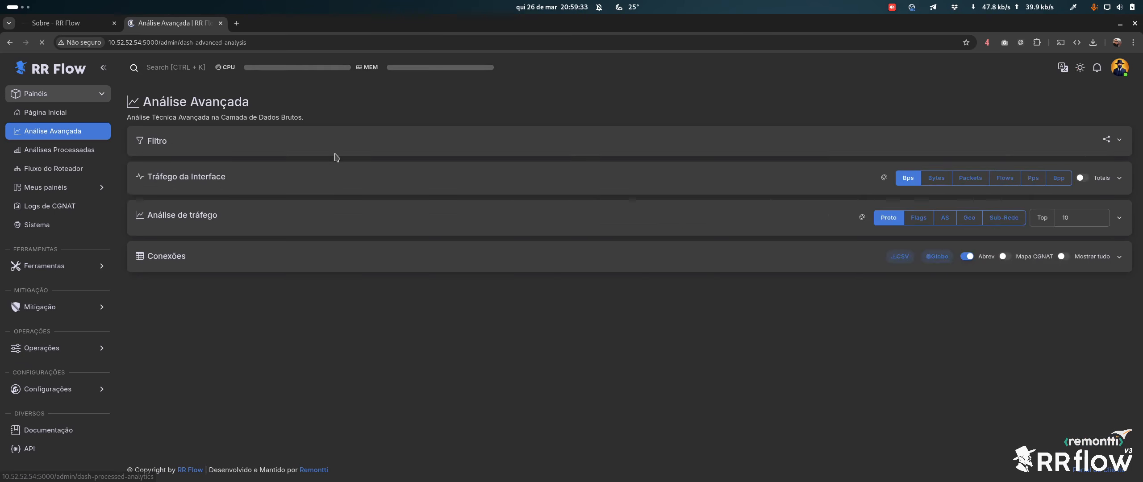
{"action": "left_click", "coordinate": [54, 151]}
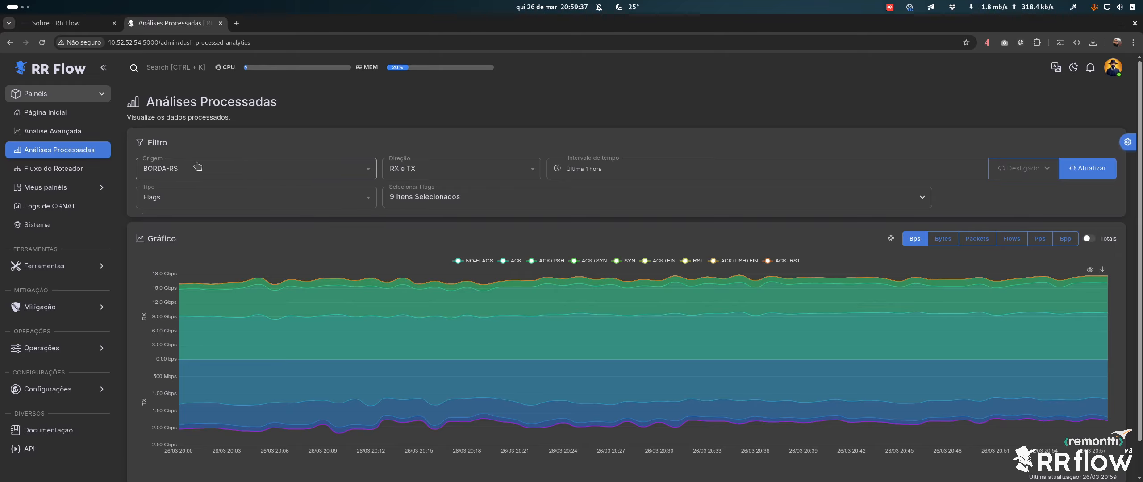
{"action": "left_click", "coordinate": [201, 169]}
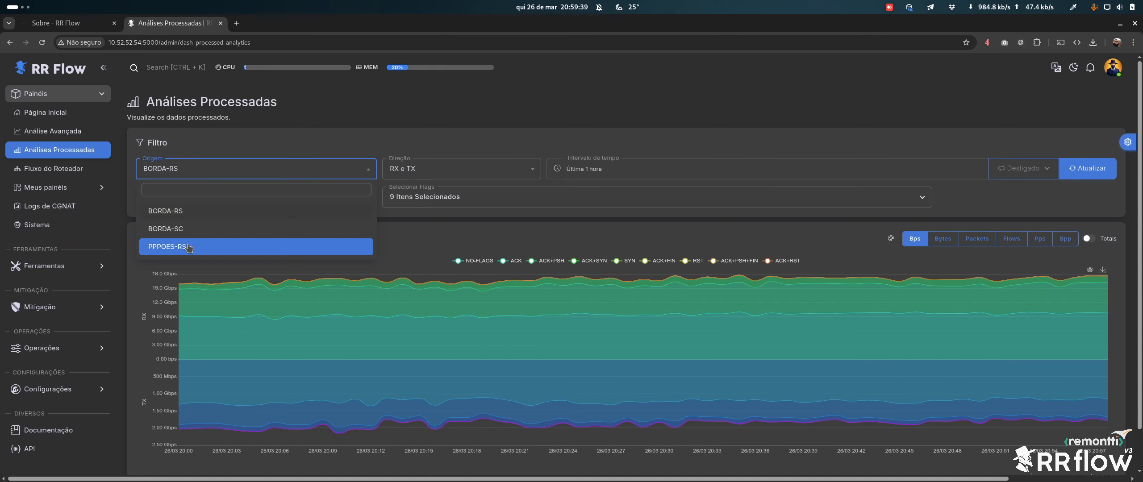
{"action": "left_click", "coordinate": [209, 172]}
{"action": "left_click", "coordinate": [199, 200]}
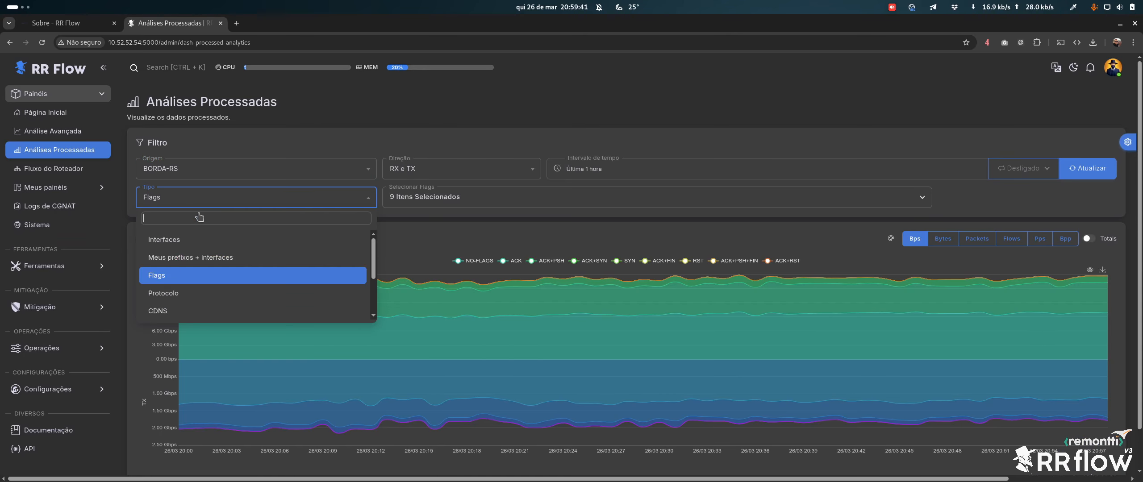
{"action": "left_click", "coordinate": [179, 293]}
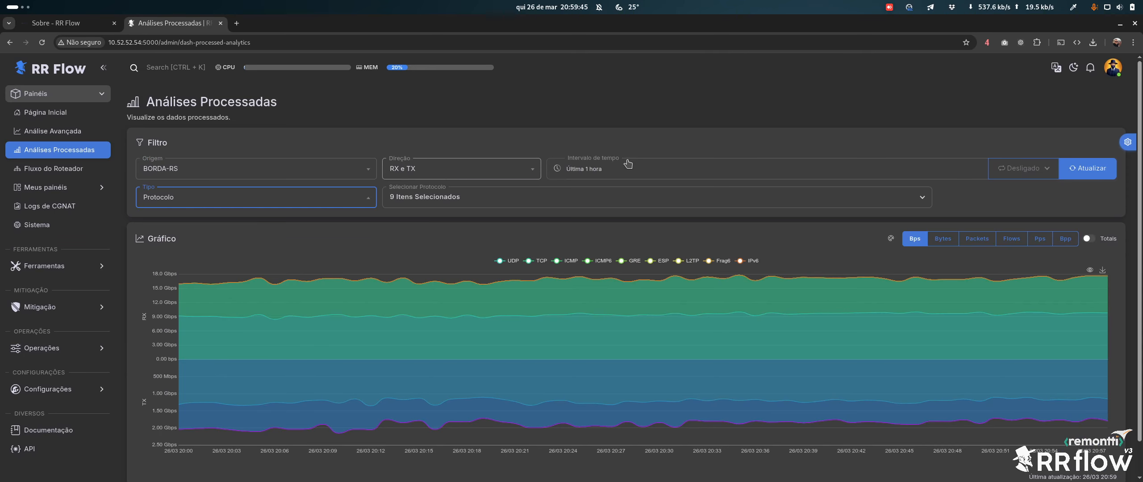
View the protocol chart over the last 6 hours, and extend its time interval to the last 12 hours.
{"action": "left_click", "coordinate": [600, 178]}
{"action": "left_click", "coordinate": [600, 290]}
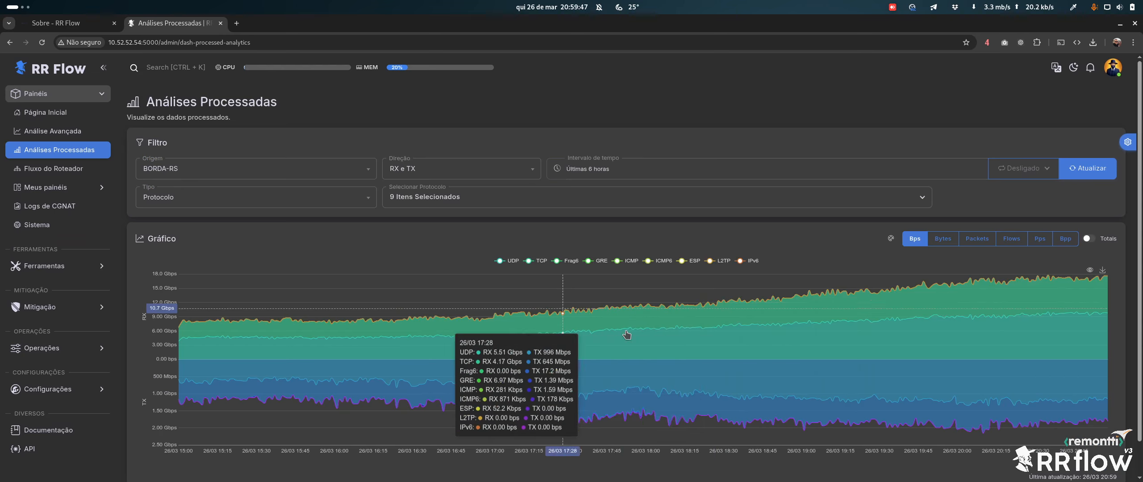
{"action": "left_click", "coordinate": [598, 169]}
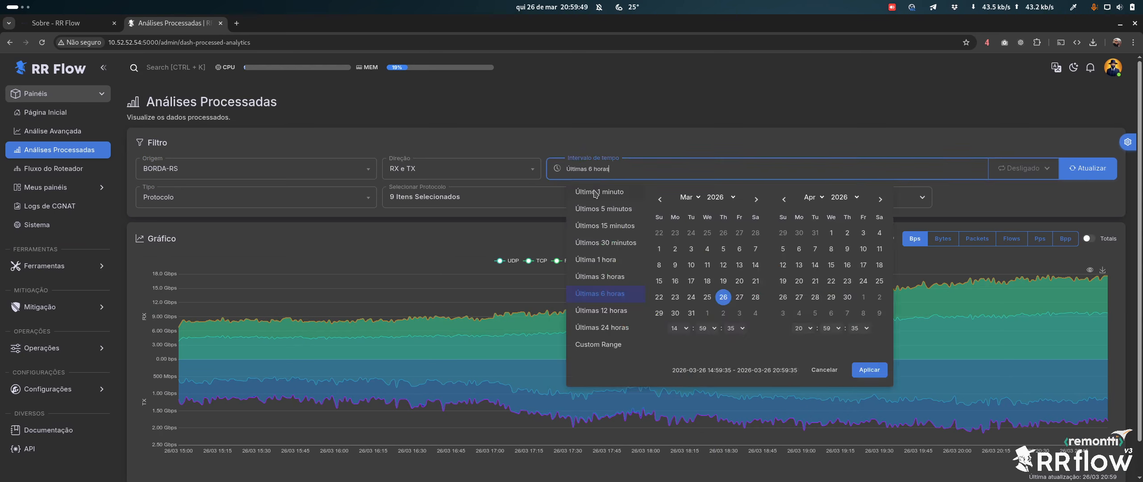
{"action": "left_click", "coordinate": [600, 310]}
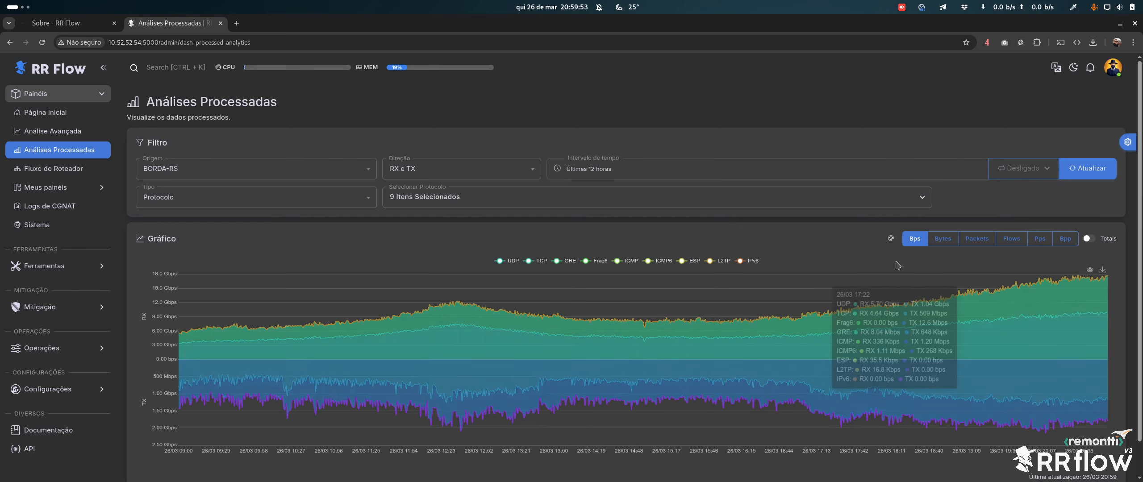
Set the processed analysis type to CDNS.
{"action": "left_click", "coordinate": [218, 198]}
{"action": "scroll", "coordinate": [220, 272], "scroll_direction": "down", "scroll_amount": 3}
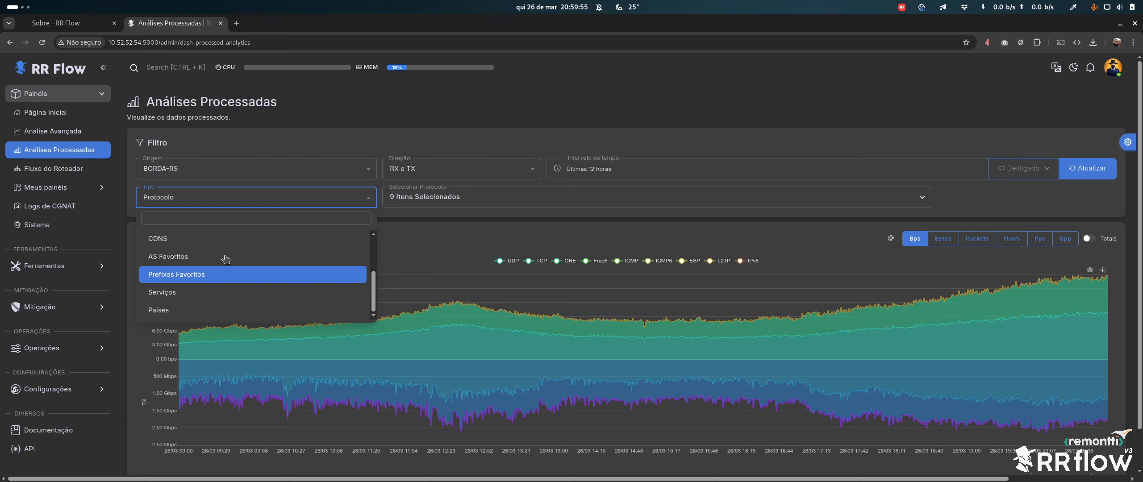
{"action": "left_click", "coordinate": [201, 244]}
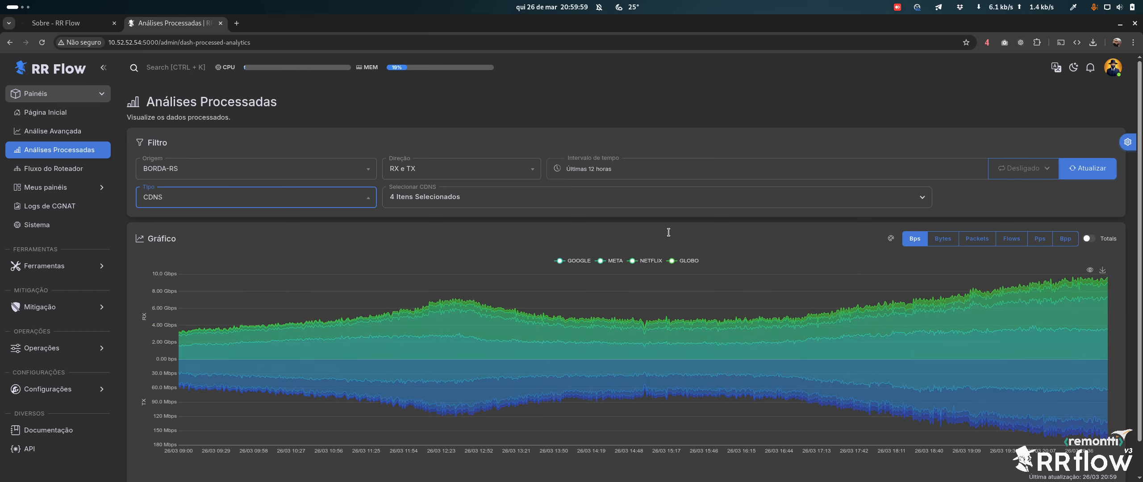
Look over the entries of Meus painéis and return to the Gráficos processados settings.
{"action": "left_click", "coordinate": [97, 196]}
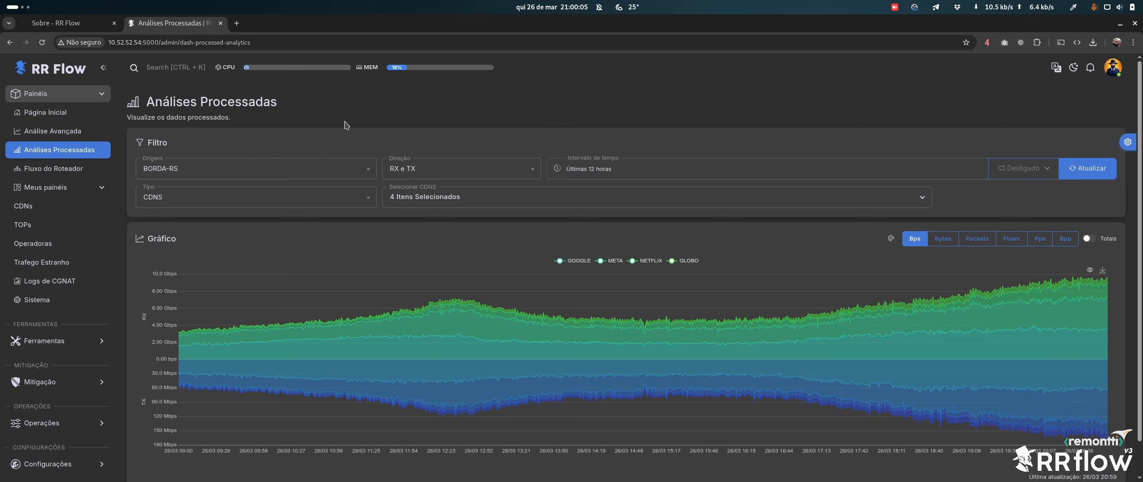
{"action": "left_click", "coordinate": [90, 187]}
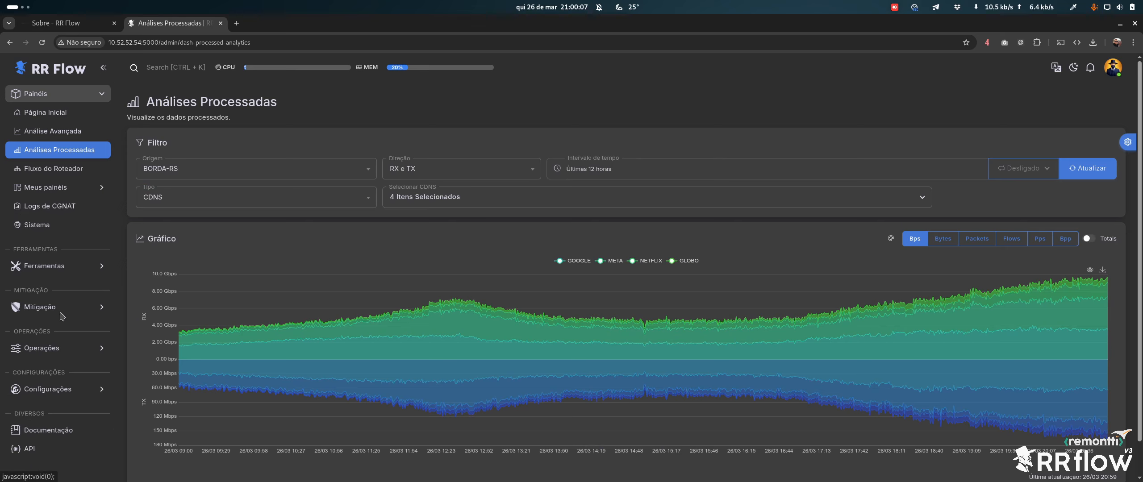
{"action": "left_click", "coordinate": [69, 352]}
{"action": "left_click", "coordinate": [75, 259]}
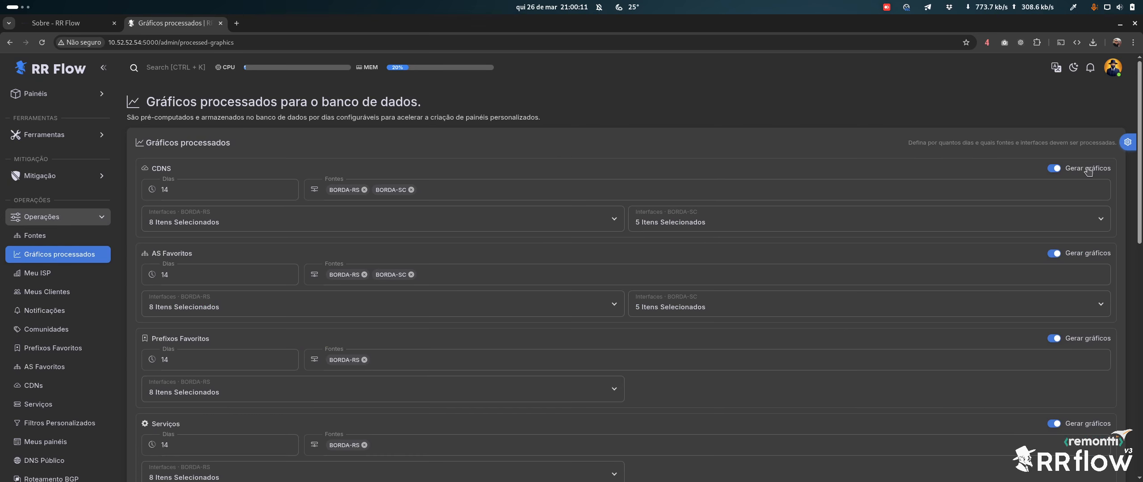
Compare the groups on the CDNs page with the CDNS settings in Gráficos processados, ending on the CDNs page.
{"action": "left_click", "coordinate": [45, 385]}
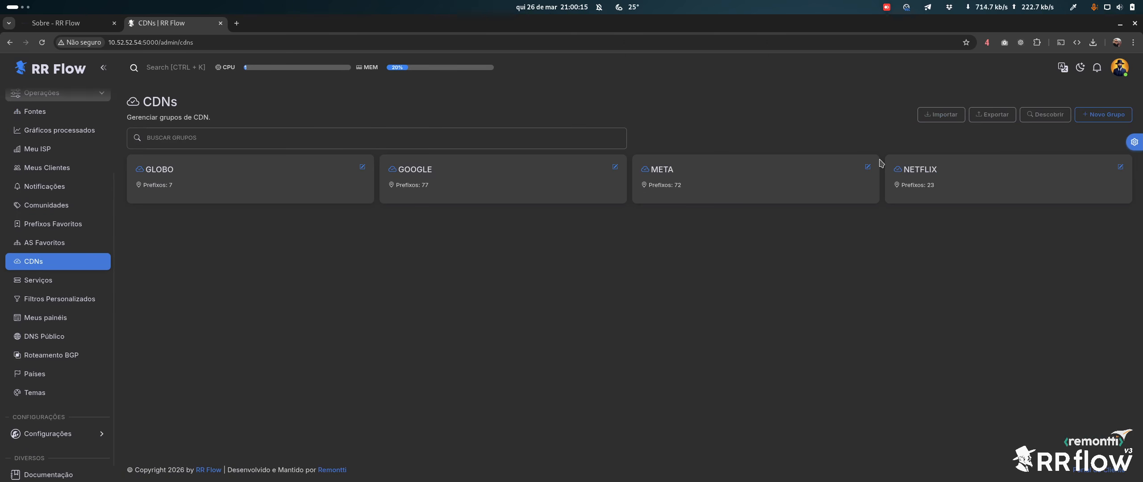
{"action": "left_click", "coordinate": [75, 134]}
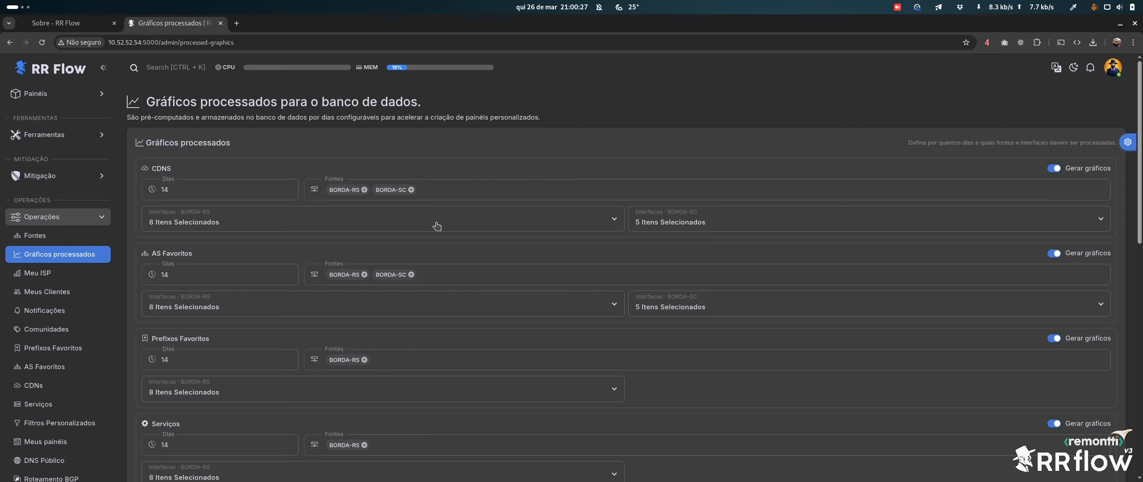
{"action": "left_click", "coordinate": [45, 386]}
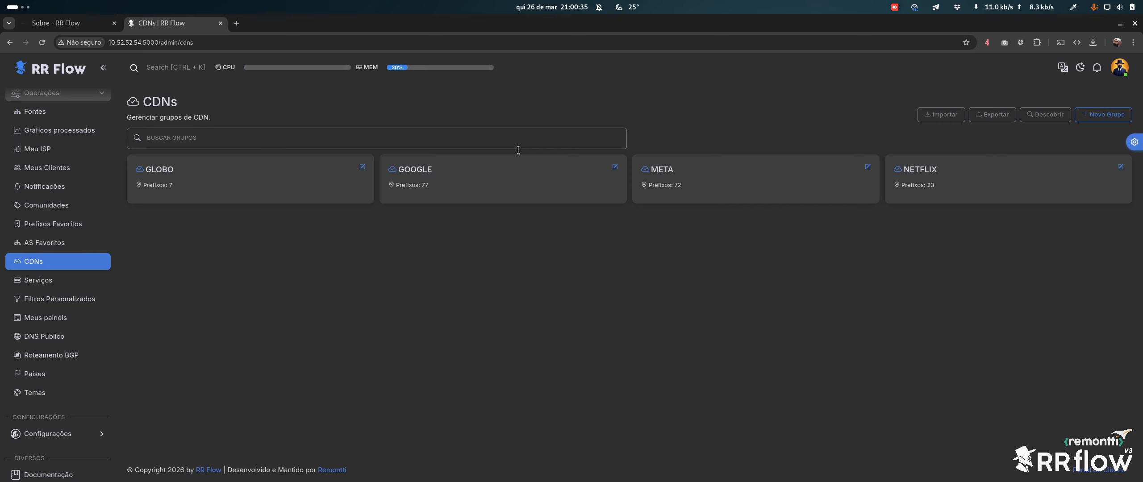
{"action": "left_click", "coordinate": [1103, 115]}
{"action": "left_click", "coordinate": [453, 110]}
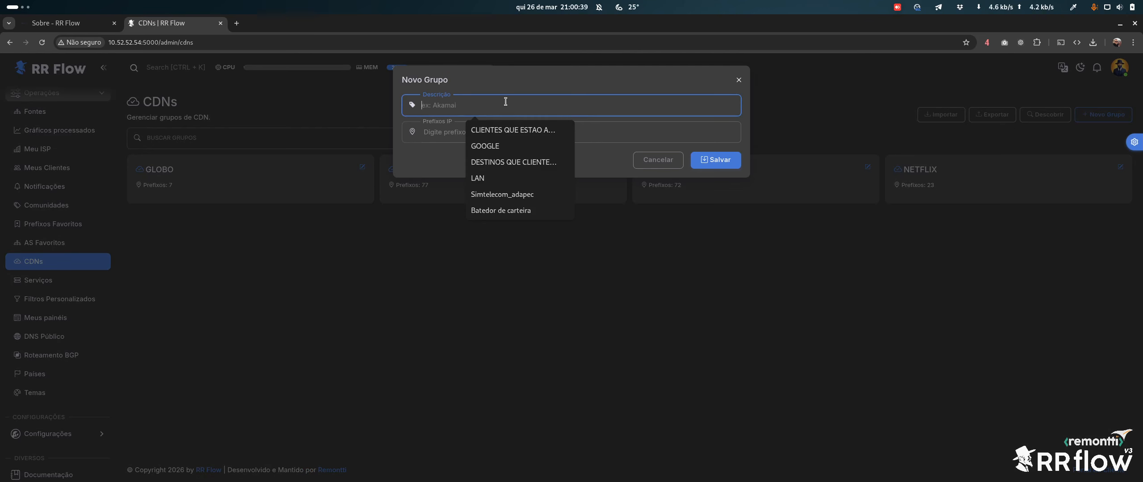
{"action": "left_click", "coordinate": [483, 146]}
{"action": "left_click", "coordinate": [455, 132]}
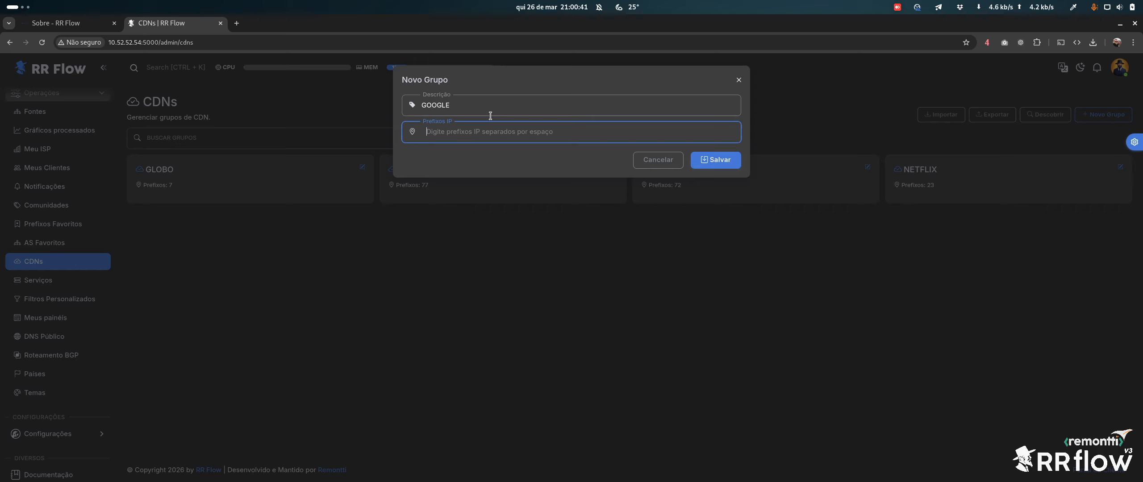
{"action": "left_click", "coordinate": [658, 160]}
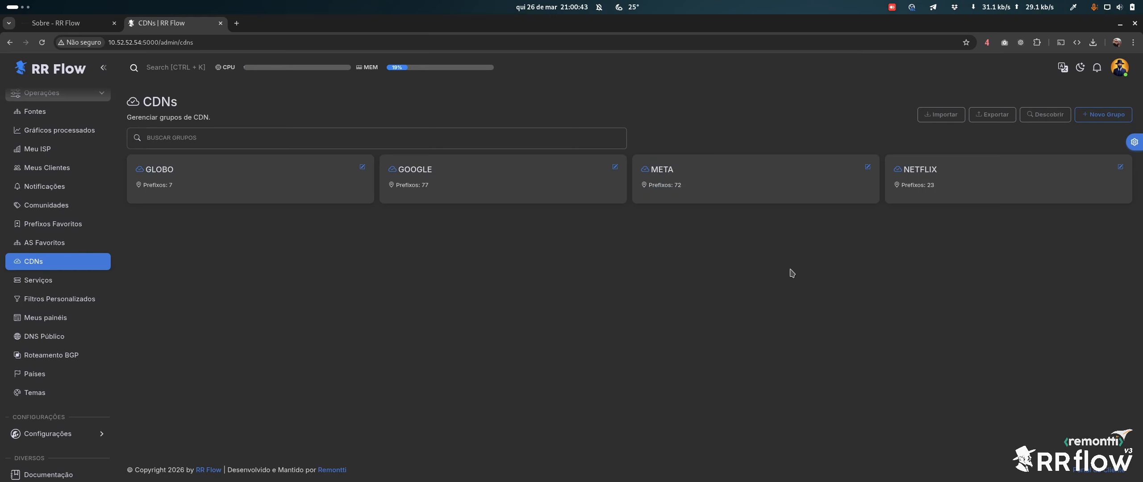
Run a CDN discovery on source BORDA-SC for ASN MHNET TELECOM, BR (AS28146).
{"action": "left_click", "coordinate": [1044, 119]}
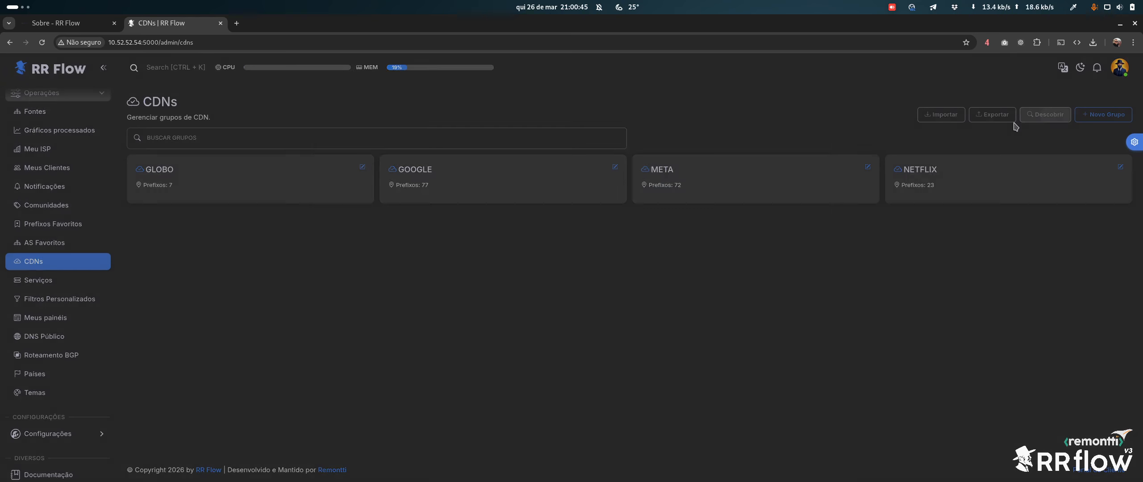
{"action": "left_click", "coordinate": [364, 117]}
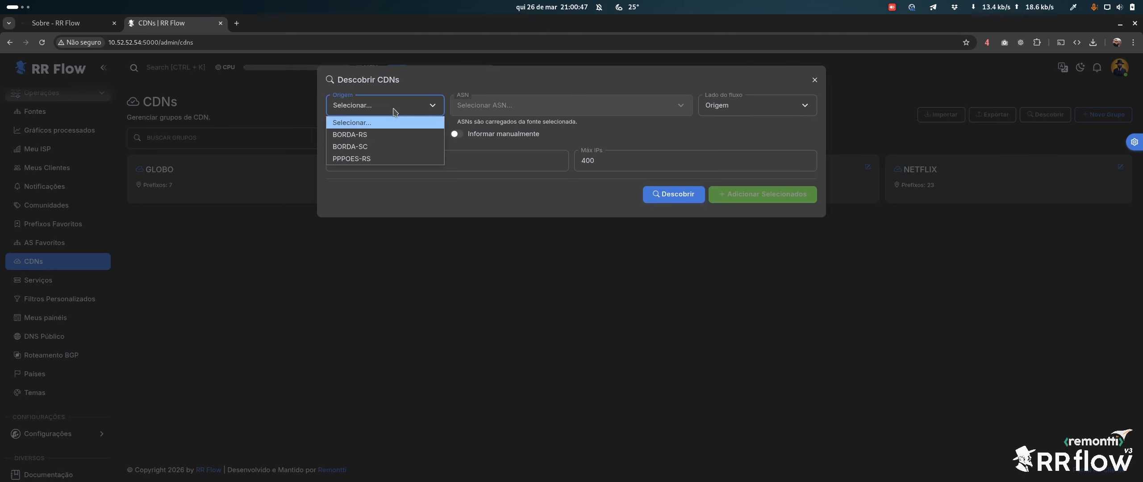
{"action": "left_click", "coordinate": [366, 131]}
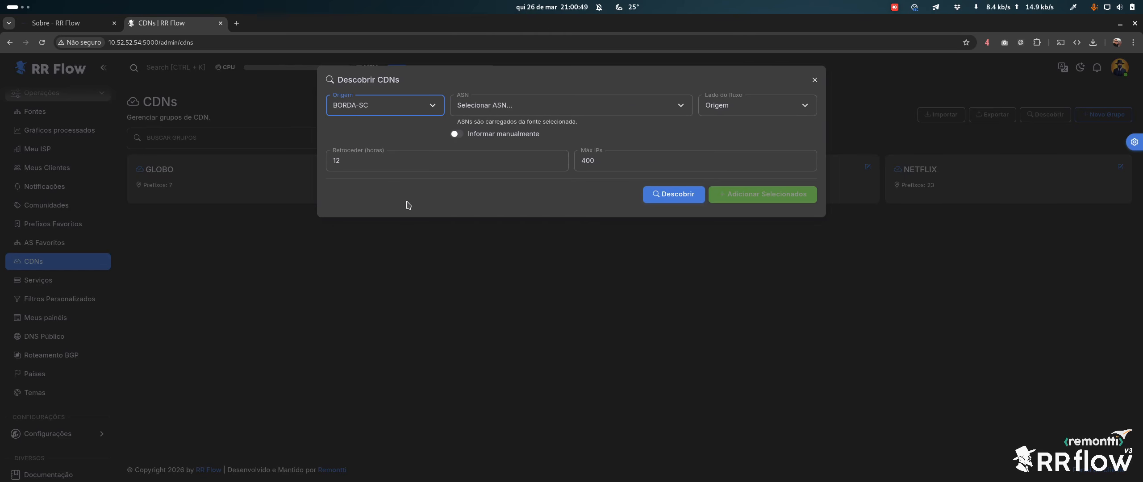
{"action": "left_click", "coordinate": [499, 107]}
{"action": "left_click", "coordinate": [489, 144]}
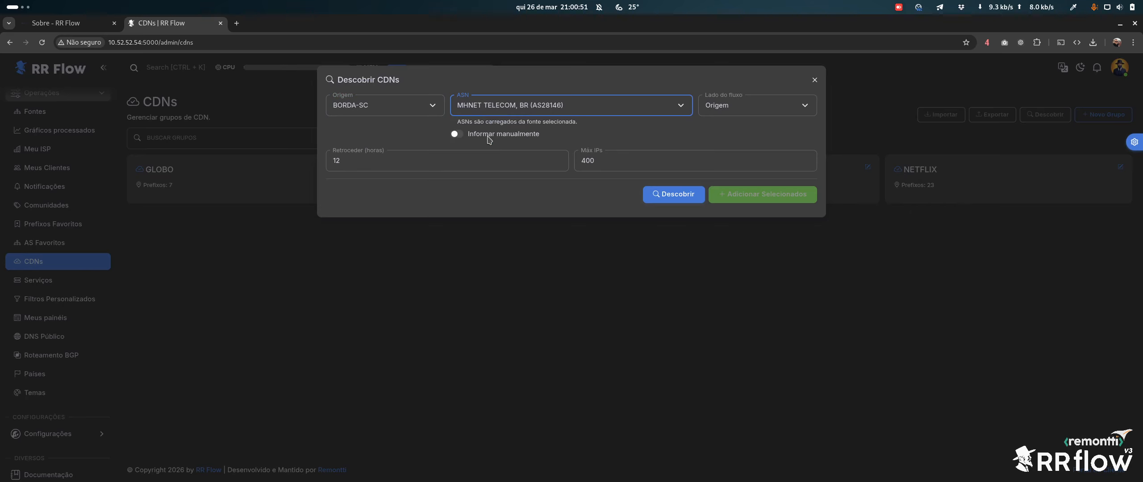
{"action": "left_click", "coordinate": [368, 171]}
{"action": "left_click", "coordinate": [673, 194]}
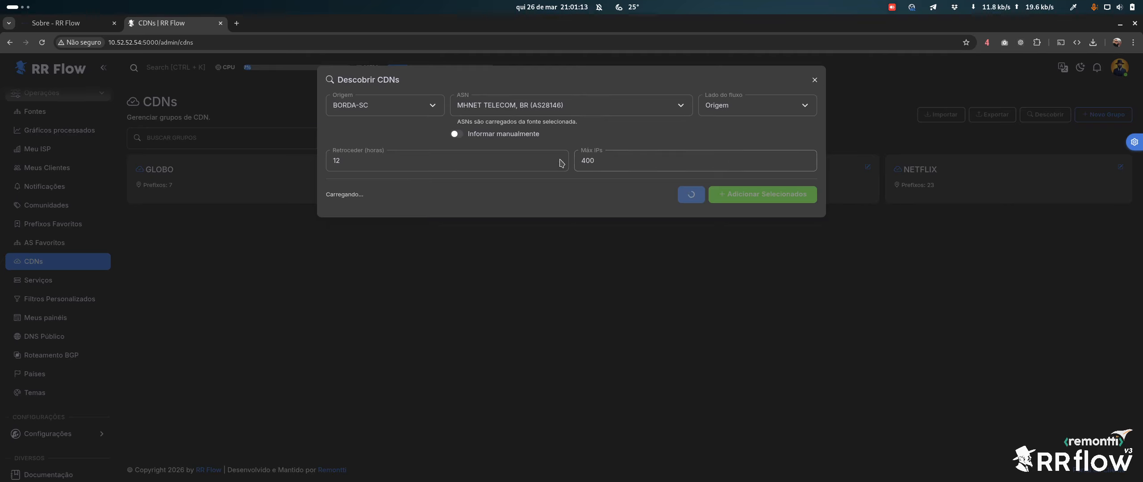
Examine the discovered CDN groups, comparing their names, IP counts and hostnames with the chosen ASN.
{"action": "scroll", "coordinate": [534, 286], "scroll_direction": "down", "scroll_amount": 3}
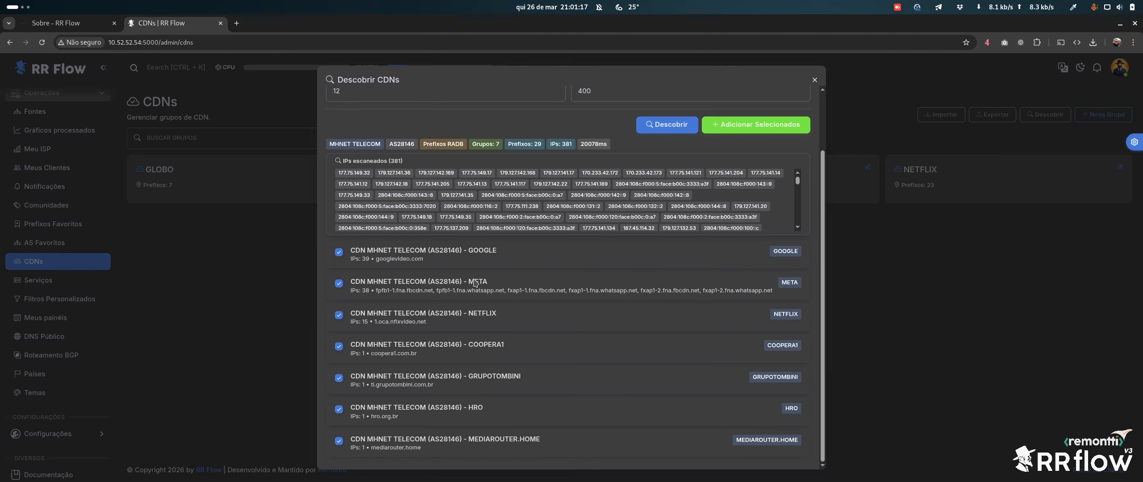
{"action": "left_click_drag", "start_coordinate": [473, 345], "coordinate": [506, 347]}
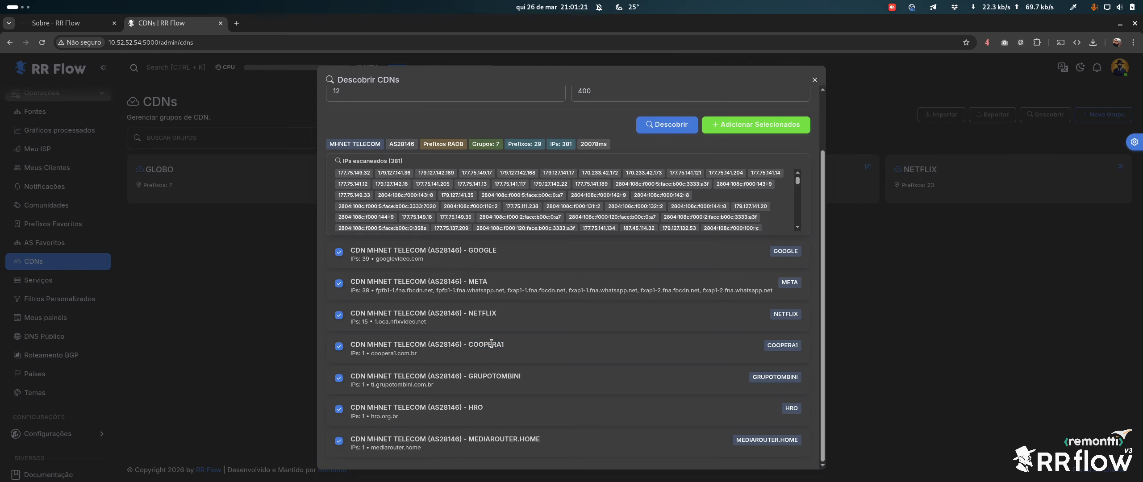
{"action": "left_click_drag", "start_coordinate": [469, 408], "coordinate": [498, 435]}
{"action": "left_click", "coordinate": [520, 441]}
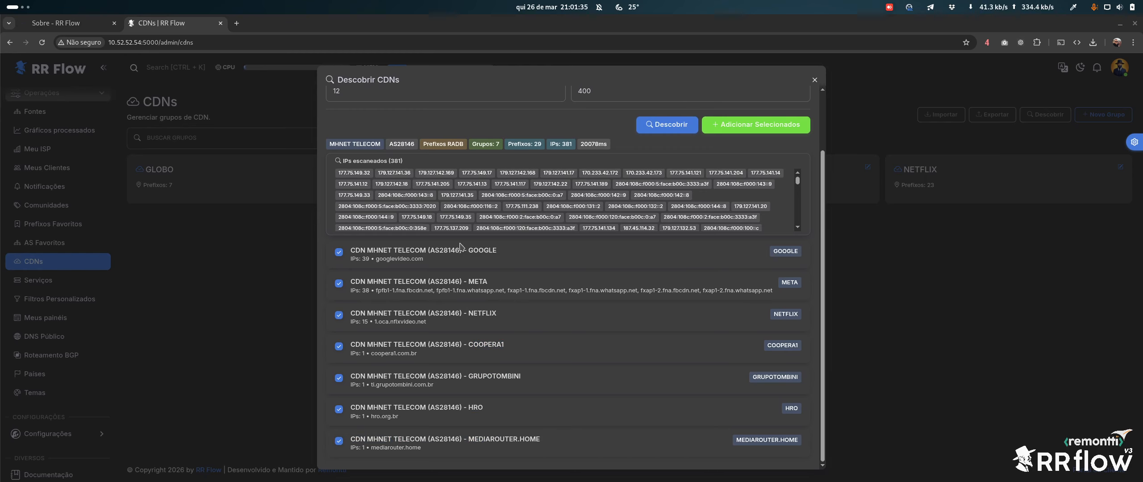
{"action": "scroll", "coordinate": [477, 142], "scroll_direction": "up", "scroll_amount": 2}
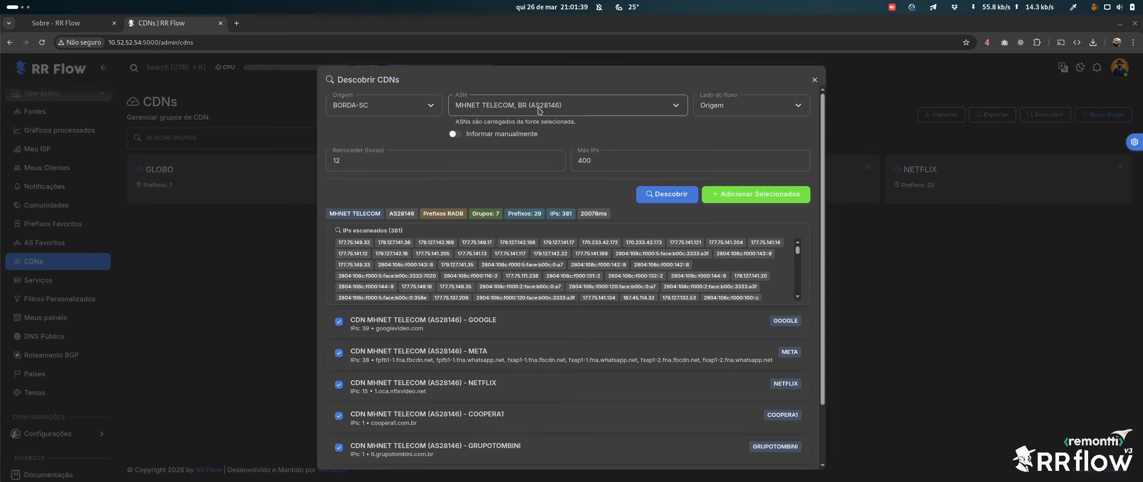
{"action": "scroll", "coordinate": [450, 279], "scroll_direction": "down", "scroll_amount": 3}
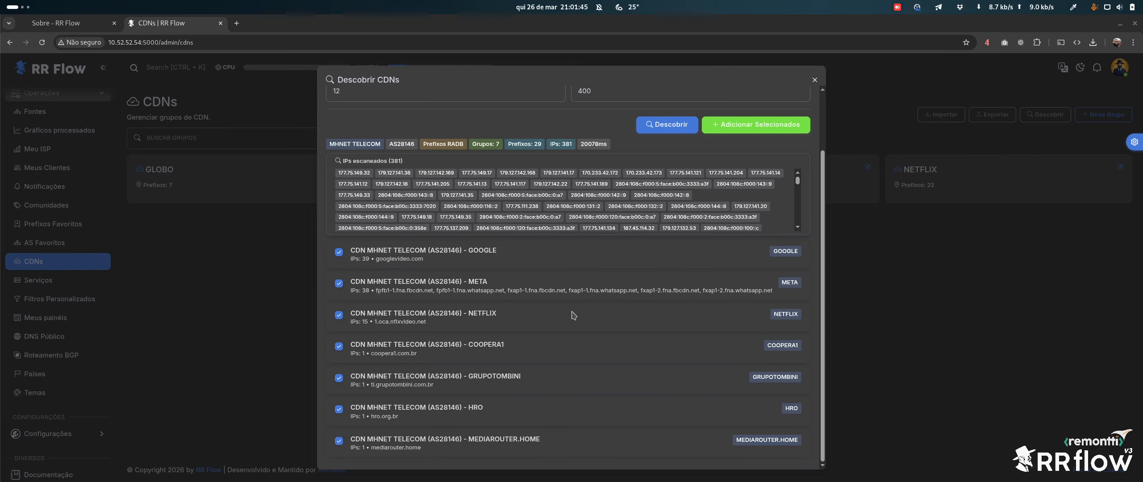
{"action": "left_click_drag", "start_coordinate": [376, 353], "coordinate": [398, 381]}
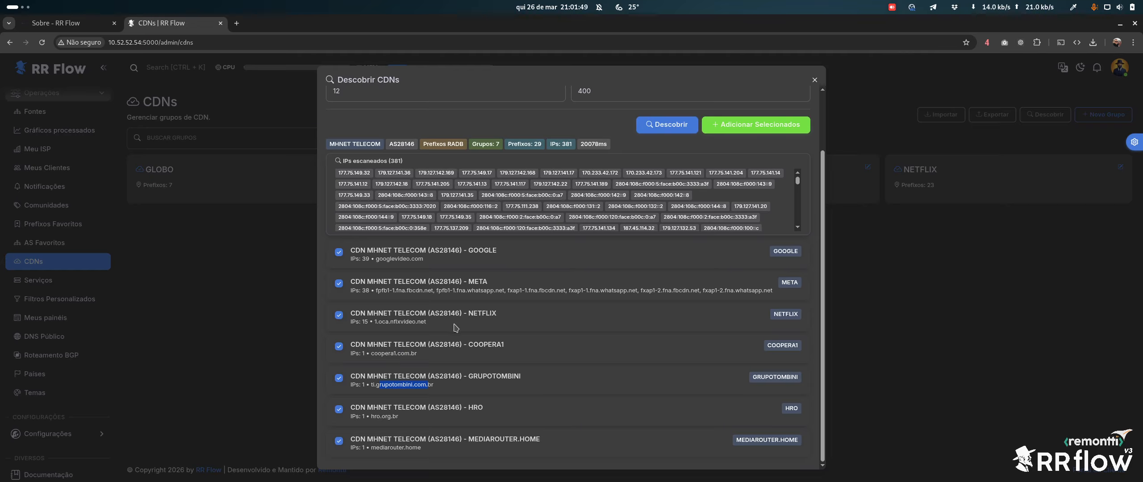
Keep only the GOOGLE group selected among the discovered CDNs and add it to the CDN groups.
{"action": "left_click", "coordinate": [338, 441]}
{"action": "left_click", "coordinate": [338, 409]}
{"action": "left_click", "coordinate": [338, 378]}
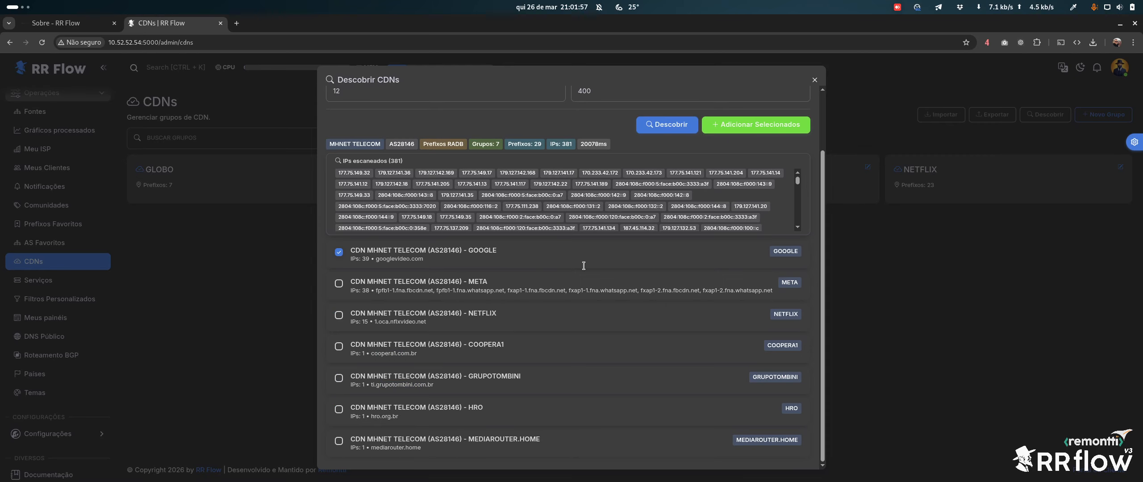
{"action": "left_click", "coordinate": [761, 117]}
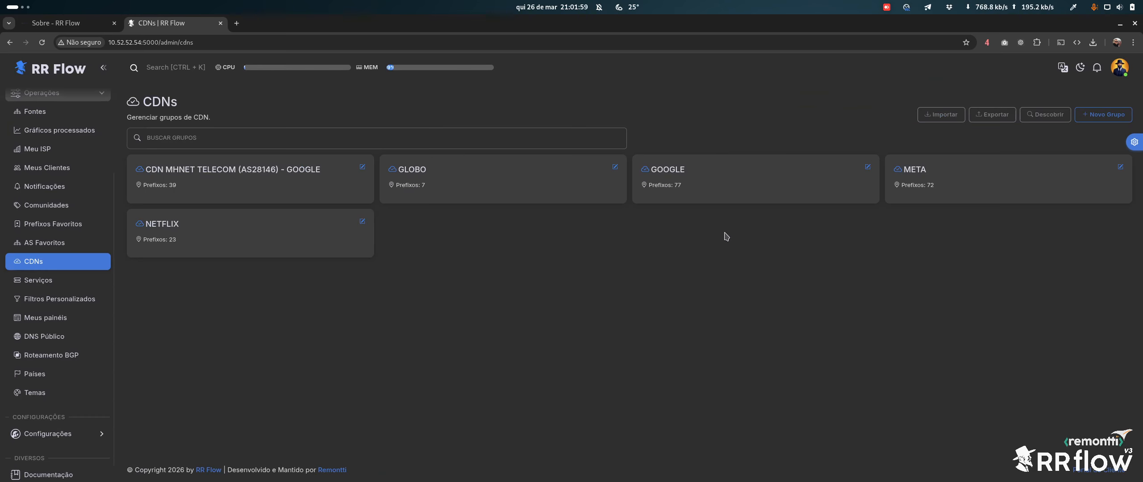
Delete the CDN MHNET TELECOM (AS28146) - GOOGLE group.
{"action": "left_click", "coordinate": [197, 170]}
{"action": "left_click", "coordinate": [428, 316]}
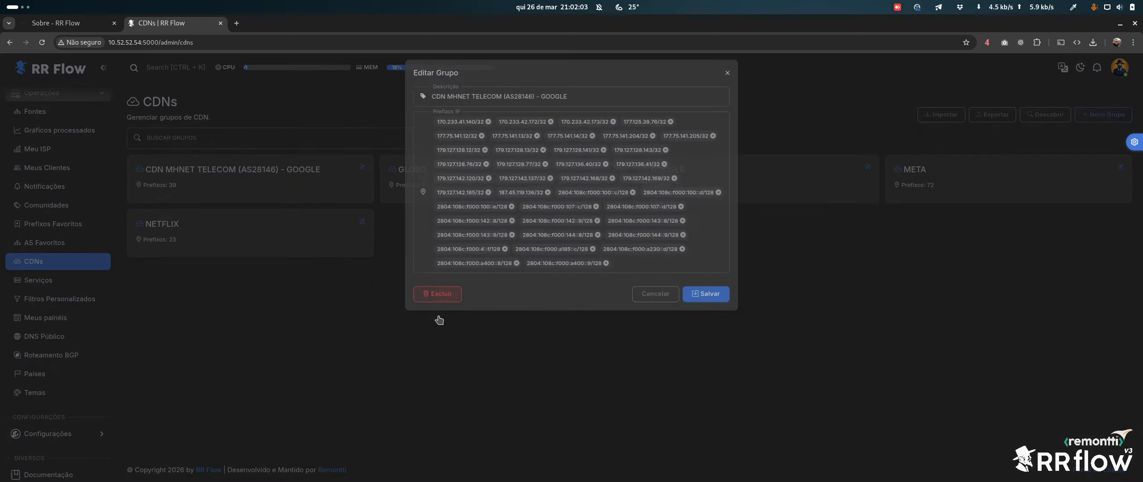
{"action": "left_click", "coordinate": [631, 126]}
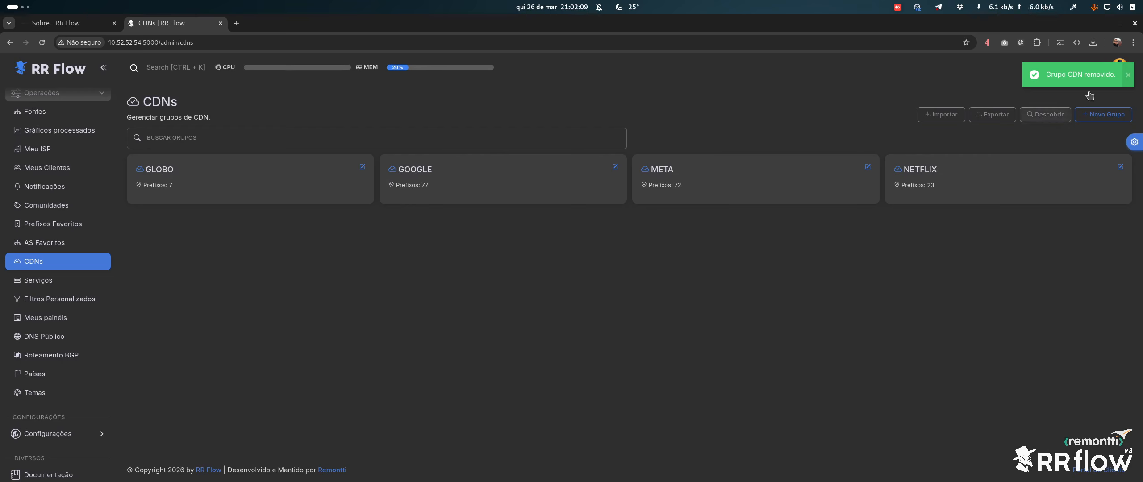
Open the Análise Avançada page.
{"action": "scroll", "coordinate": [70, 227], "scroll_direction": "up", "scroll_amount": 3}
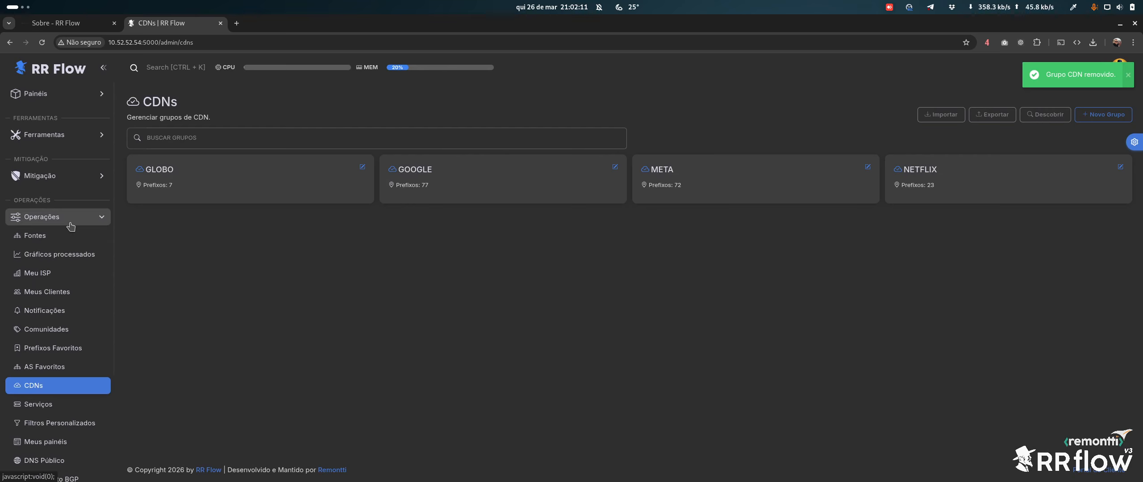
{"action": "left_click", "coordinate": [58, 95]}
{"action": "left_click", "coordinate": [63, 110]}
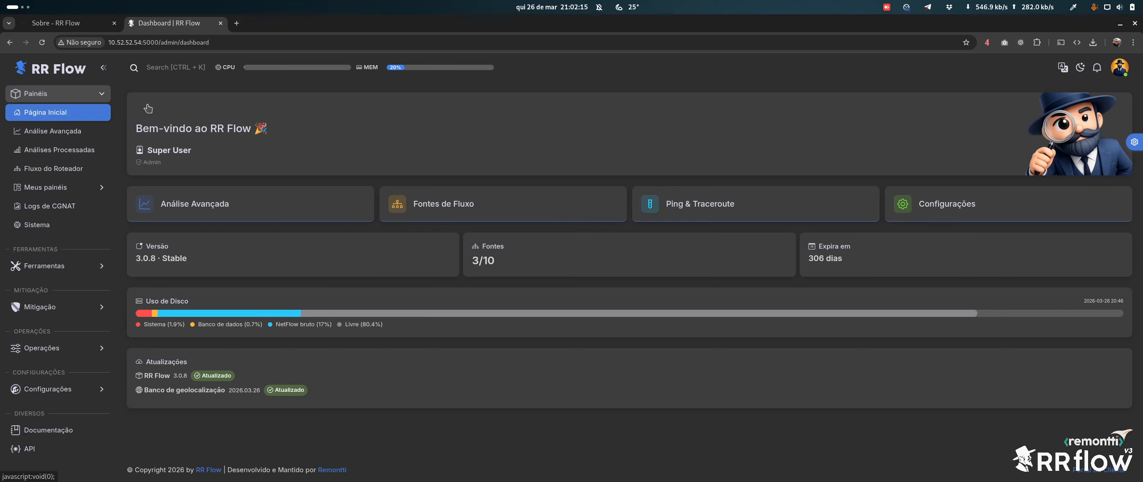
{"action": "left_click", "coordinate": [44, 136]}
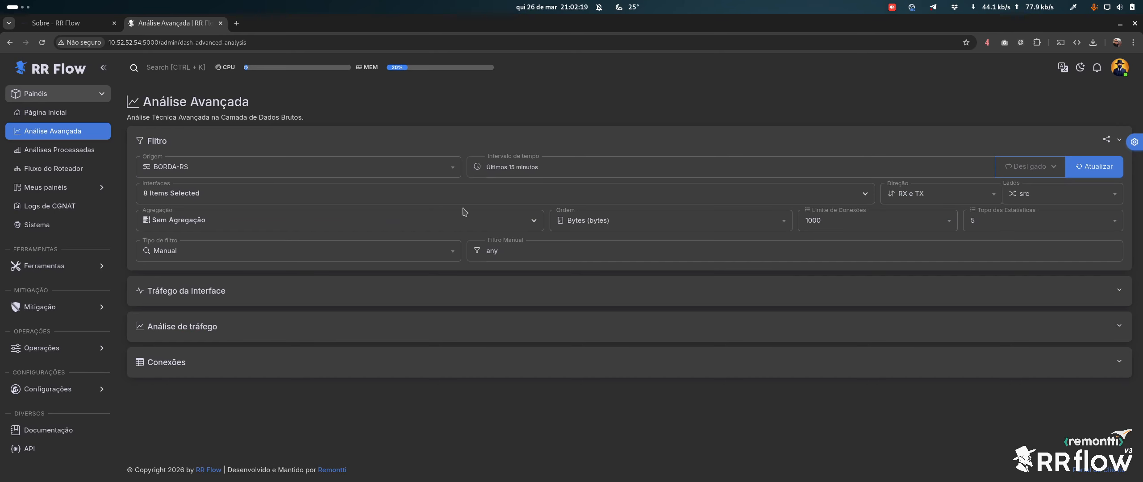
Try the CDNs and Serviços filter types, looking through the predefined items offered for Serviços.
{"action": "left_click", "coordinate": [280, 253]}
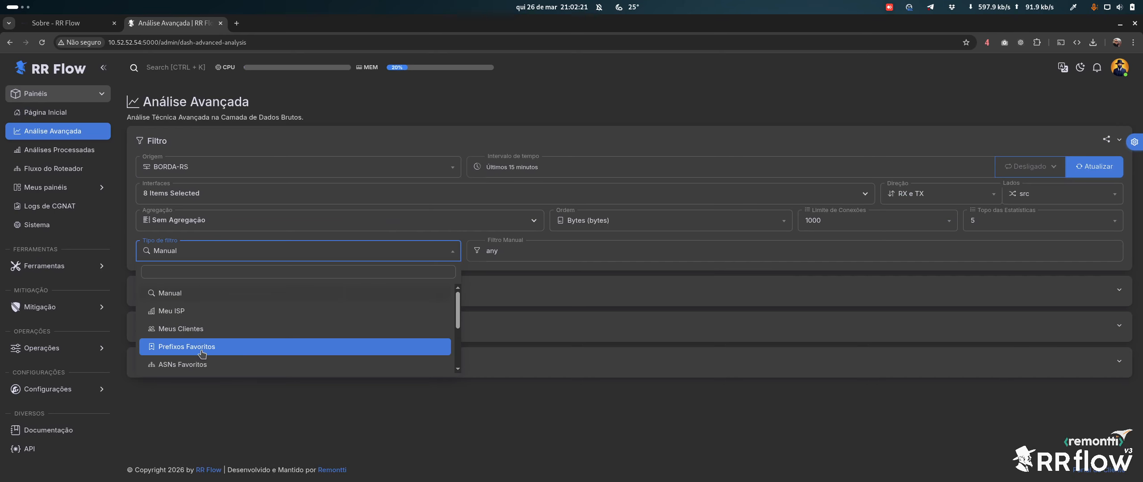
{"action": "scroll", "coordinate": [188, 313], "scroll_direction": "down", "scroll_amount": 2}
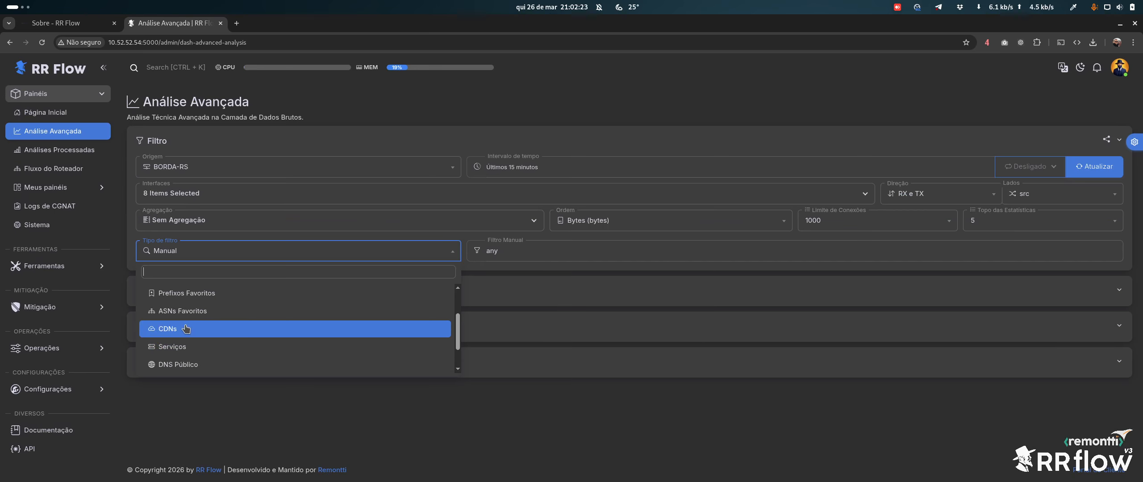
{"action": "left_click", "coordinate": [181, 330]}
{"action": "left_click", "coordinate": [583, 248]}
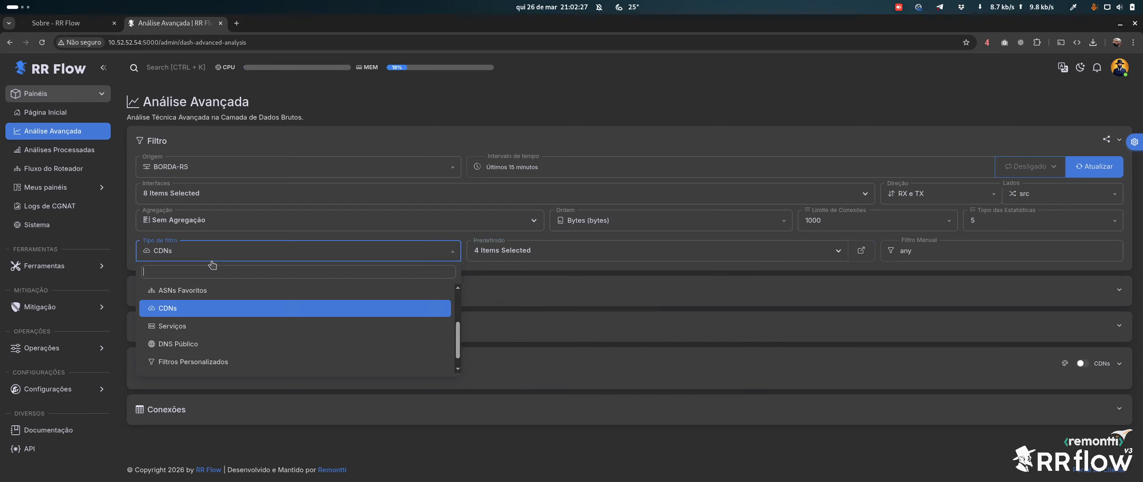
{"action": "left_click", "coordinate": [188, 328]}
{"action": "left_click", "coordinate": [581, 258]}
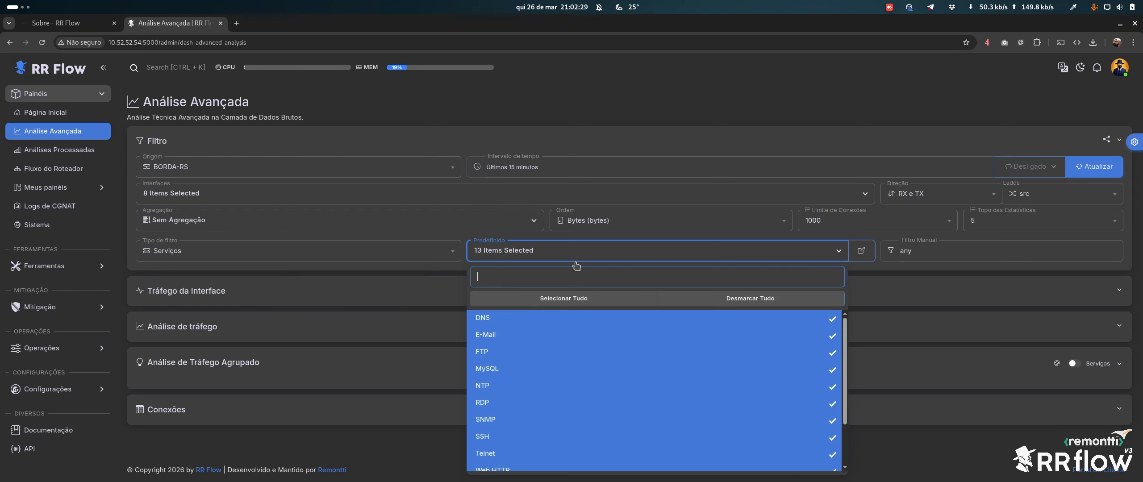
{"action": "scroll", "coordinate": [520, 395], "scroll_direction": "down", "scroll_amount": 3}
{"action": "scroll", "coordinate": [503, 395], "scroll_direction": "up", "scroll_amount": 3}
Try the Filtros Personalizados and Países filter types, and look at the predefined country list.
{"action": "left_click", "coordinate": [231, 257]}
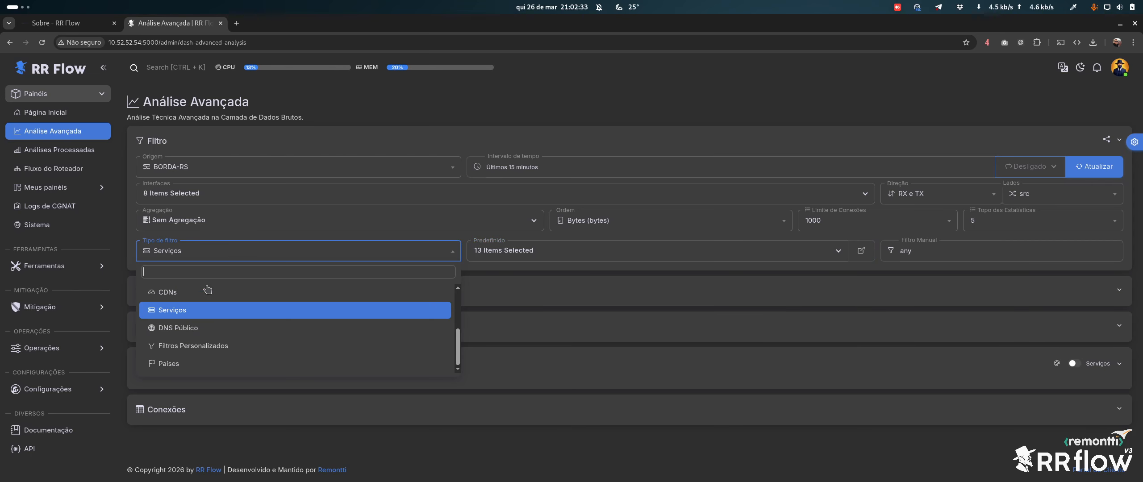
{"action": "left_click", "coordinate": [197, 347]}
{"action": "left_click", "coordinate": [212, 259]}
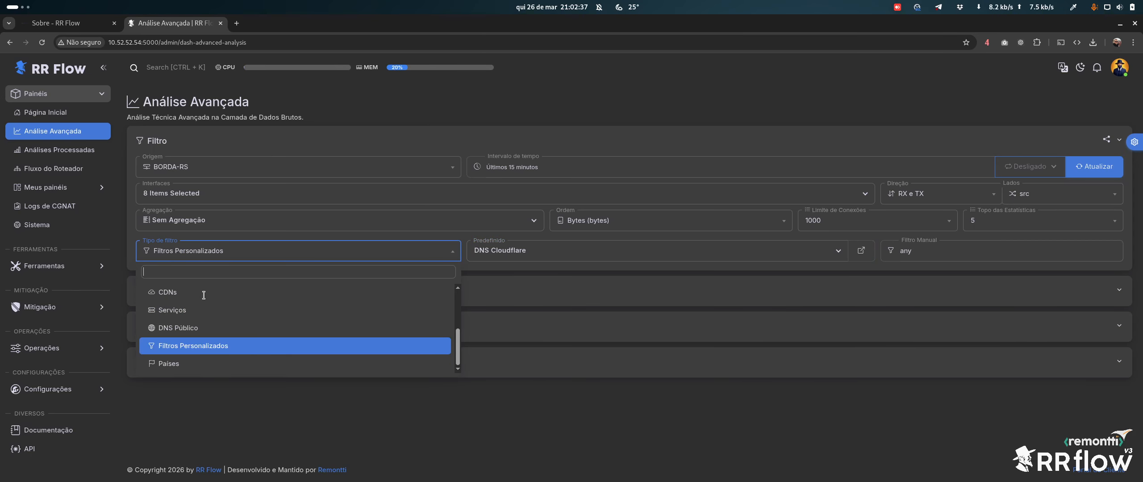
{"action": "left_click", "coordinate": [179, 364]}
{"action": "left_click", "coordinate": [564, 251]}
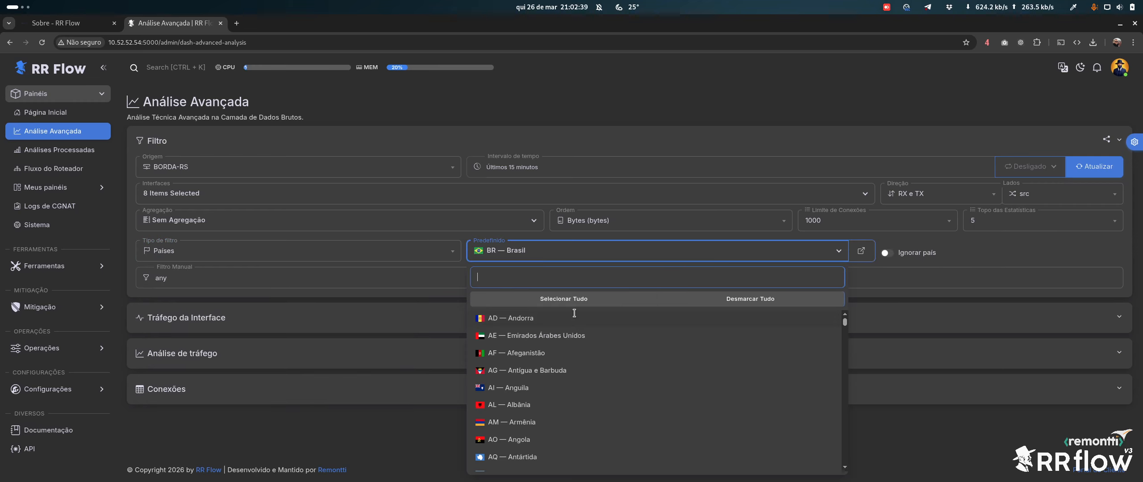
Set the filter type to Meus Clientes with SPEEDRS TECNOLOGIA DA INFORMACAO LTDA as the predefined client.
{"action": "left_click", "coordinate": [300, 250]}
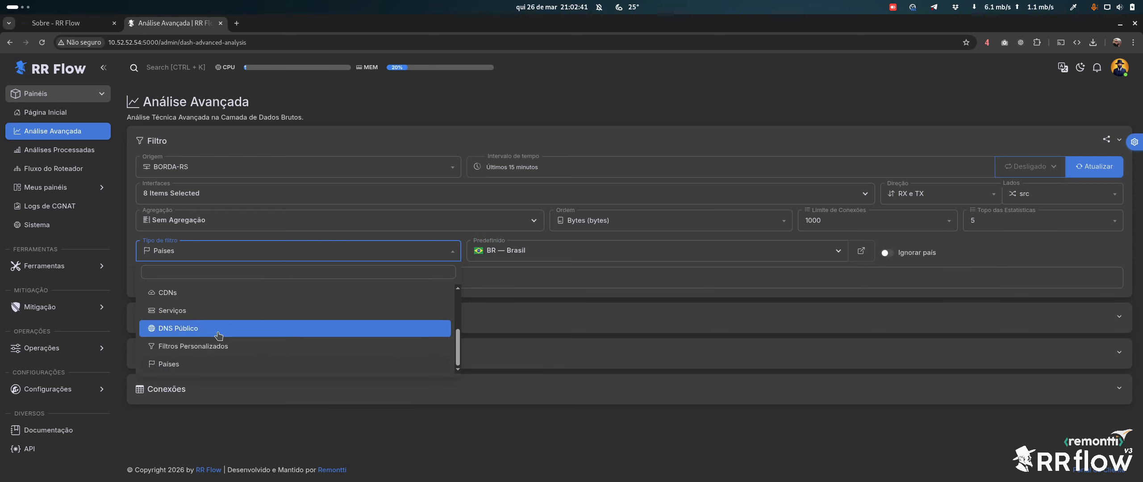
{"action": "scroll", "coordinate": [211, 358], "scroll_direction": "up", "scroll_amount": 2}
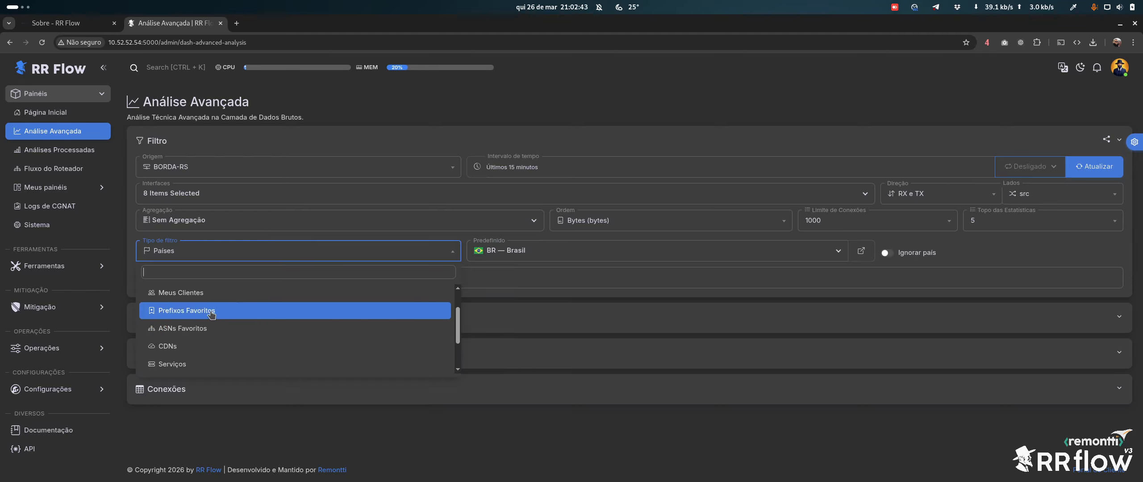
{"action": "left_click", "coordinate": [248, 294]}
{"action": "left_click", "coordinate": [614, 251]}
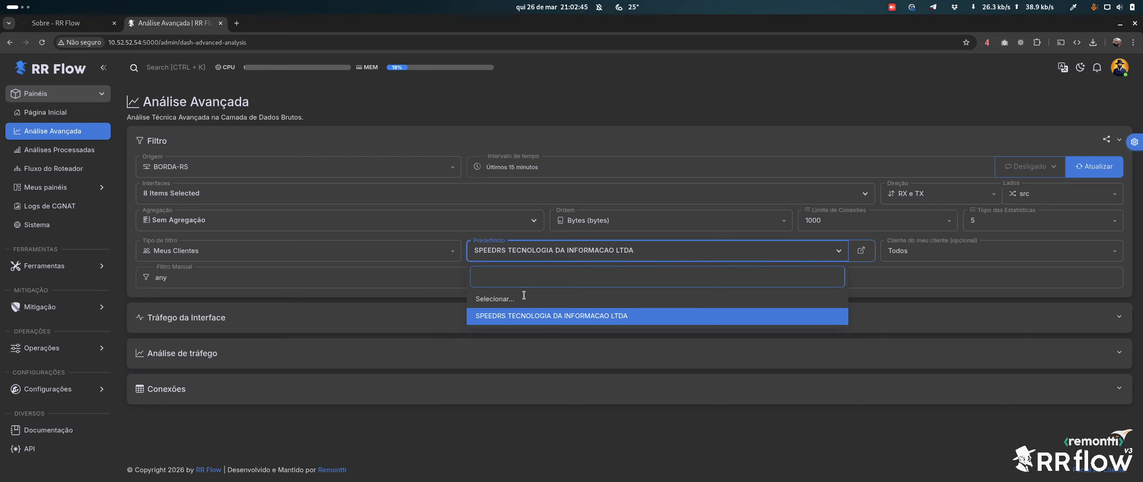
{"action": "left_click", "coordinate": [552, 314]}
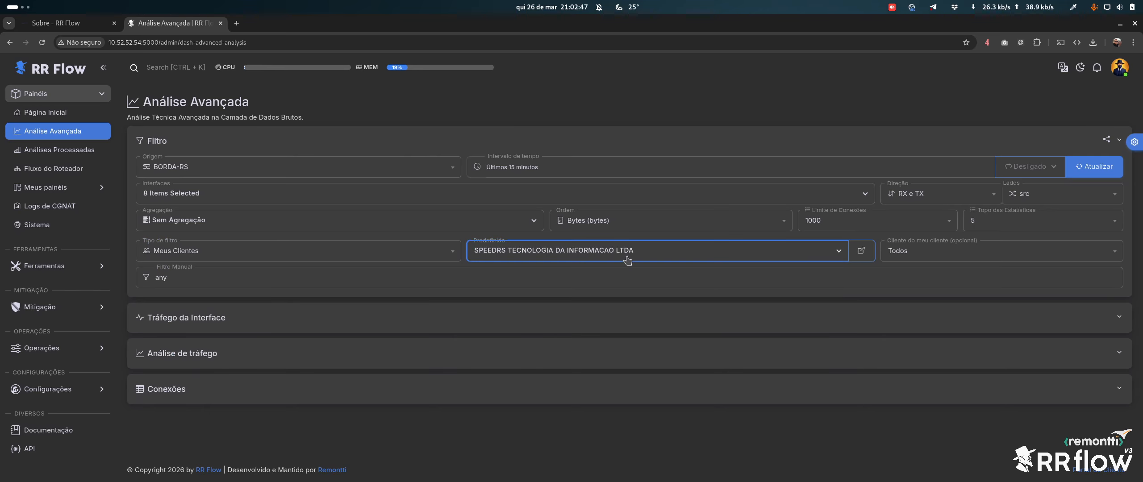
Restrict the filter to the sub-client Atua Net Provedor de Internet Ltda and view the Tráfego da Interface chart.
{"action": "left_click", "coordinate": [903, 257]}
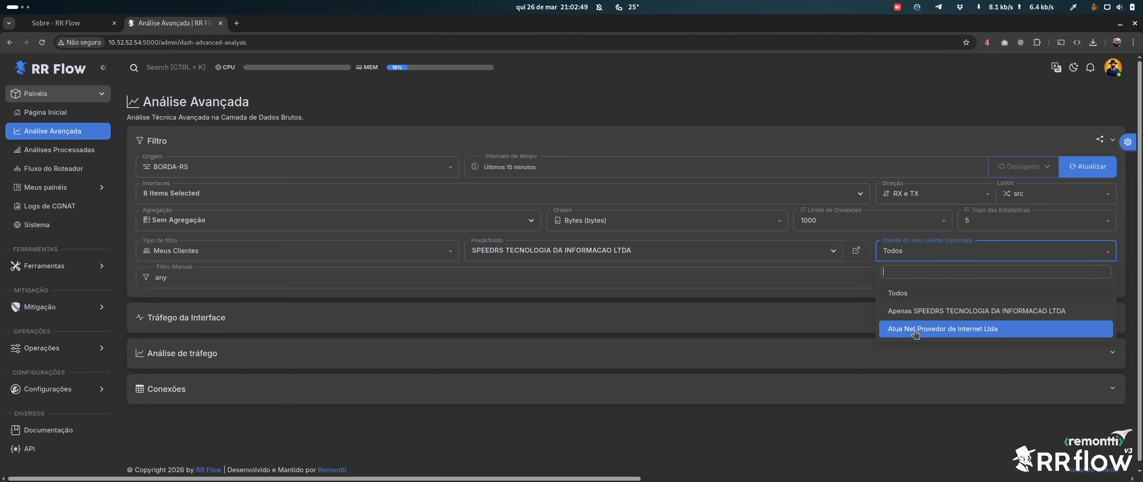
{"action": "left_click", "coordinate": [948, 330]}
{"action": "scroll", "coordinate": [258, 370], "scroll_direction": "down", "scroll_amount": 3}
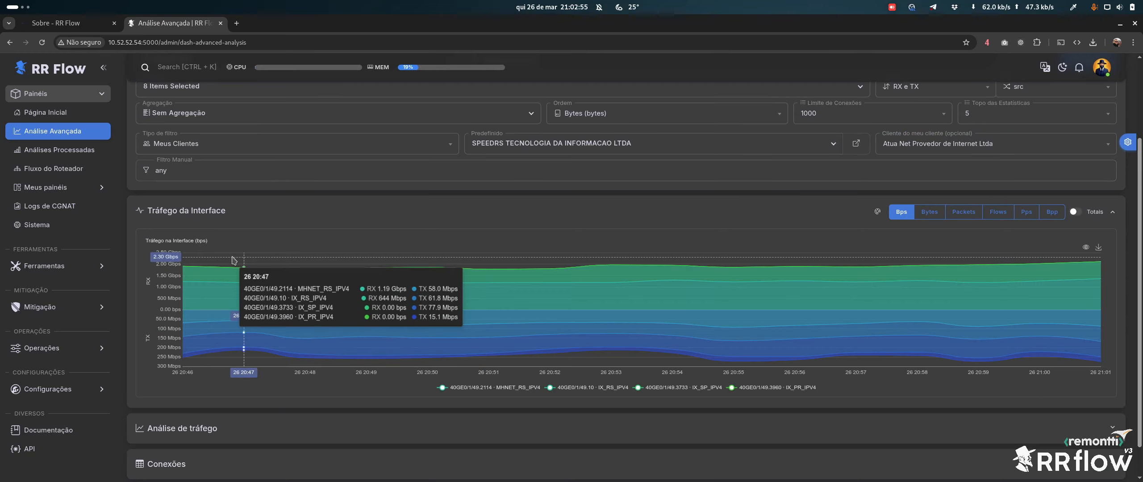
{"action": "scroll", "coordinate": [668, 193], "scroll_direction": "down", "scroll_amount": 1}
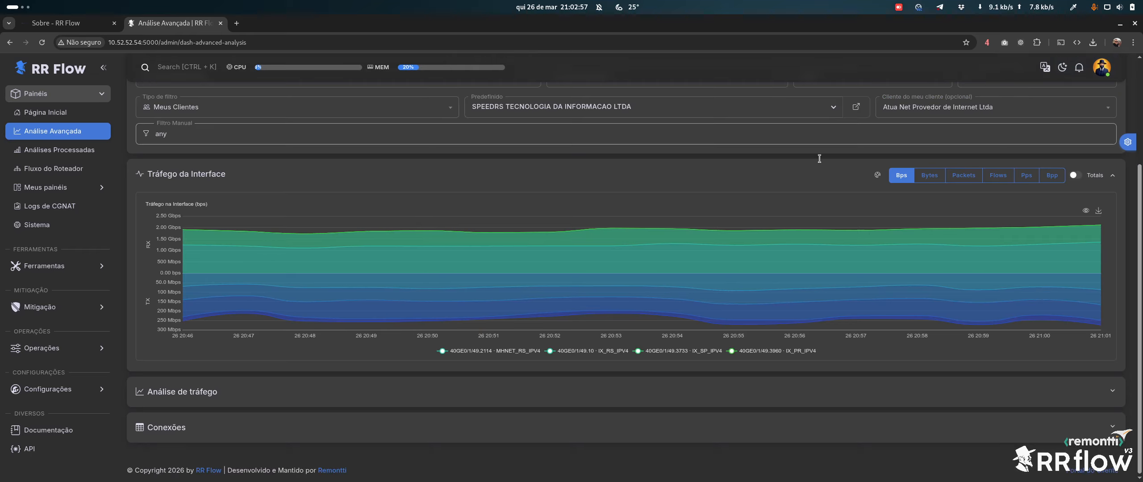
Review the sub-client's interface traffic chart, change the filter type to Manual and activate the manual filter field.
{"action": "scroll", "coordinate": [525, 175], "scroll_direction": "up", "scroll_amount": 3}
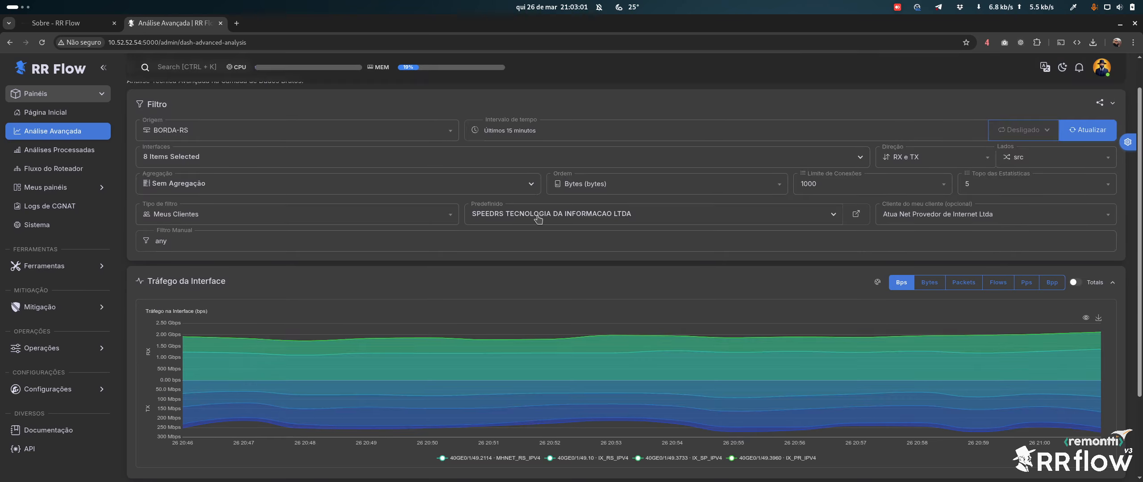
{"action": "scroll", "coordinate": [514, 228], "scroll_direction": "down", "scroll_amount": 3}
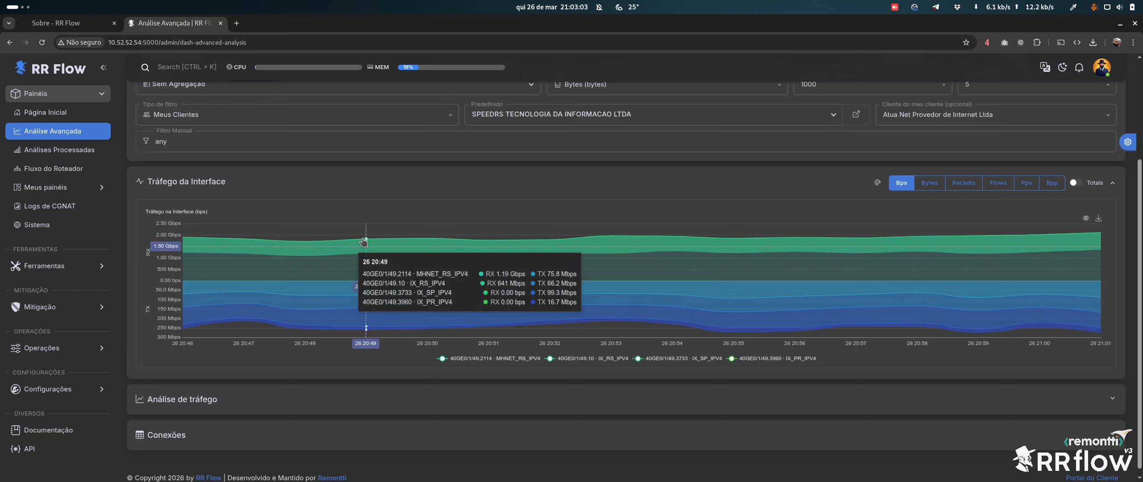
{"action": "scroll", "coordinate": [380, 316], "scroll_direction": "up", "scroll_amount": 3}
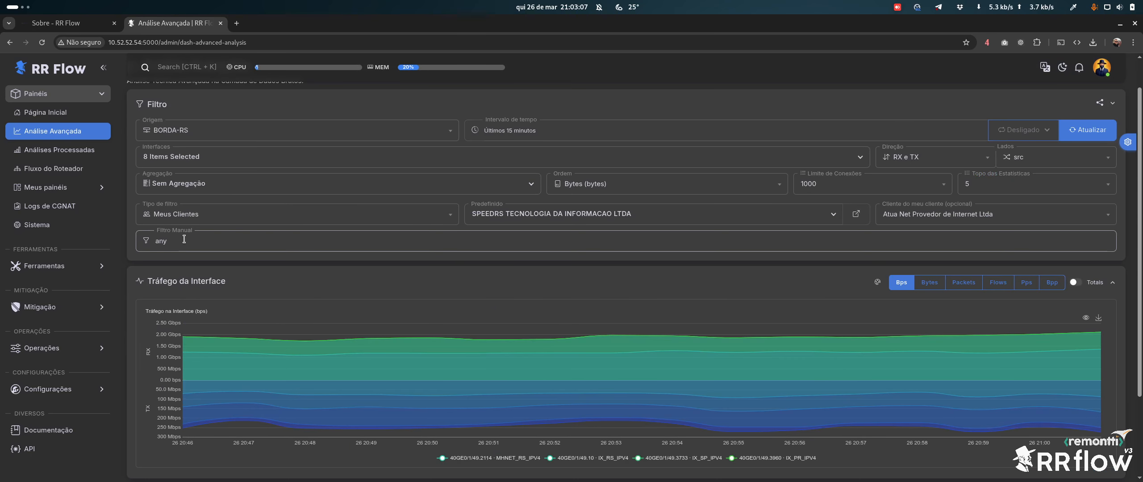
{"action": "left_click", "coordinate": [203, 216]}
{"action": "left_click", "coordinate": [198, 258]}
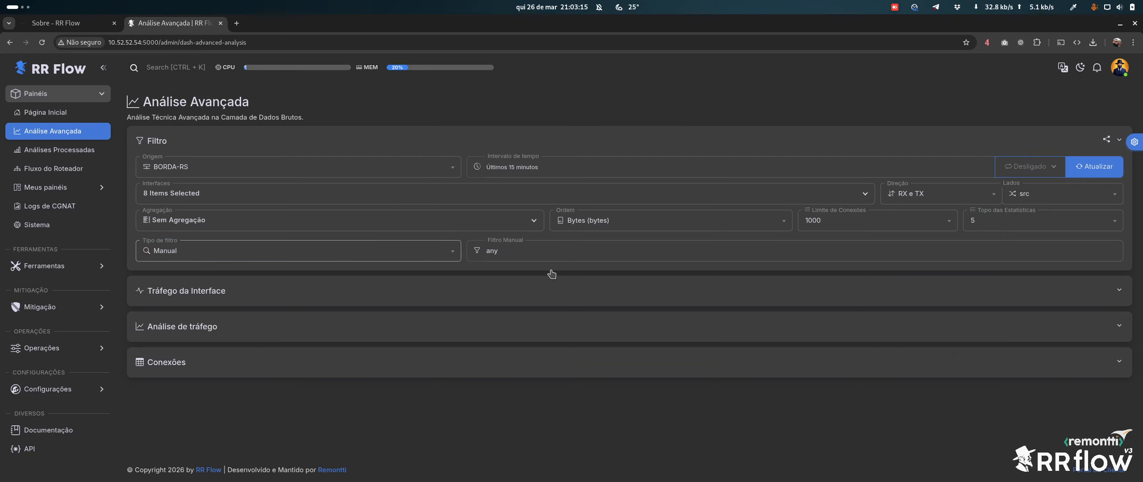
{"action": "left_click", "coordinate": [495, 251]}
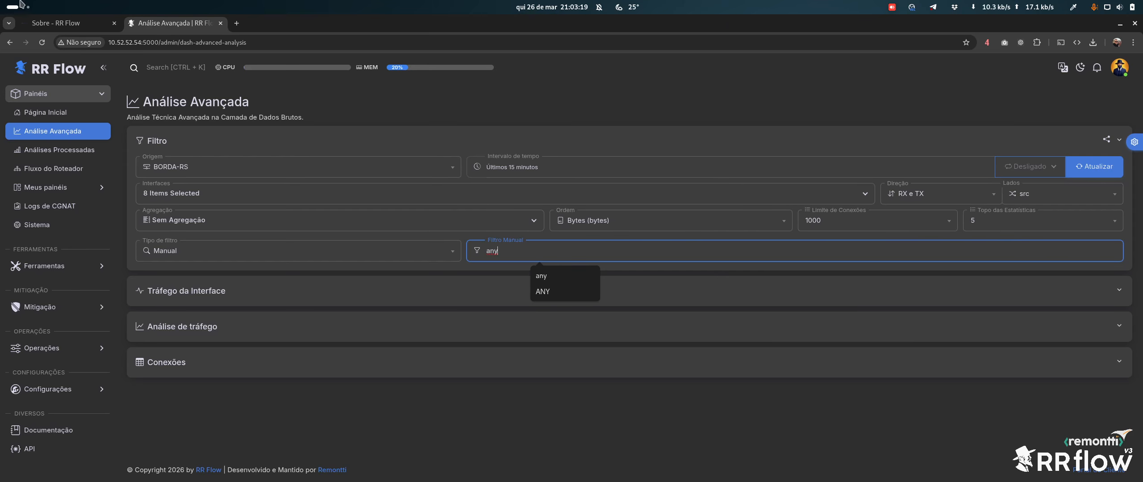
Close the Sobre page and open the Filtros Manuais reference under Recursos on doc.rrflow.com.br in a new tab.
{"action": "left_click", "coordinate": [114, 23]}
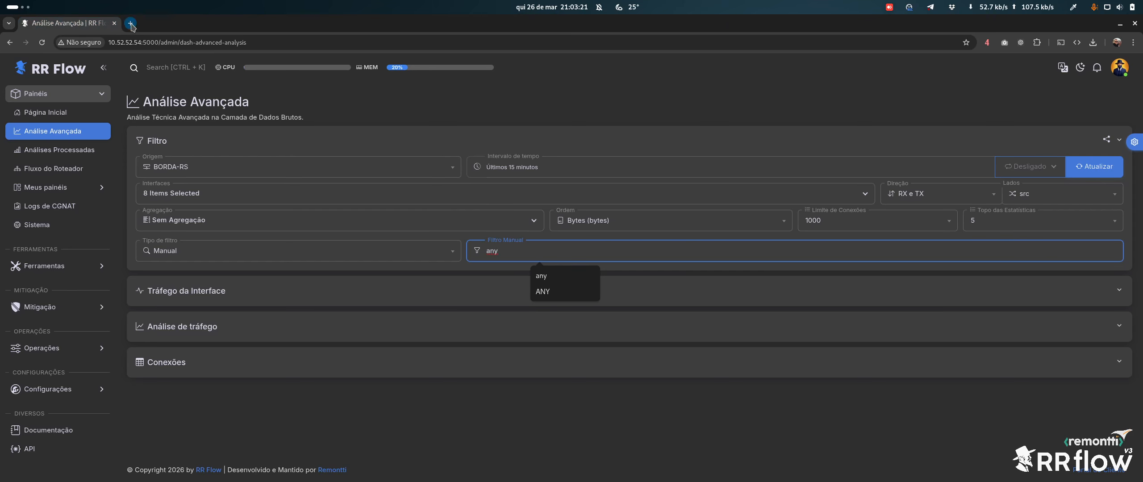
{"action": "left_click", "coordinate": [132, 26]}
{"action": "type", "text": "doc"}
{"action": "key", "text": "Return"}
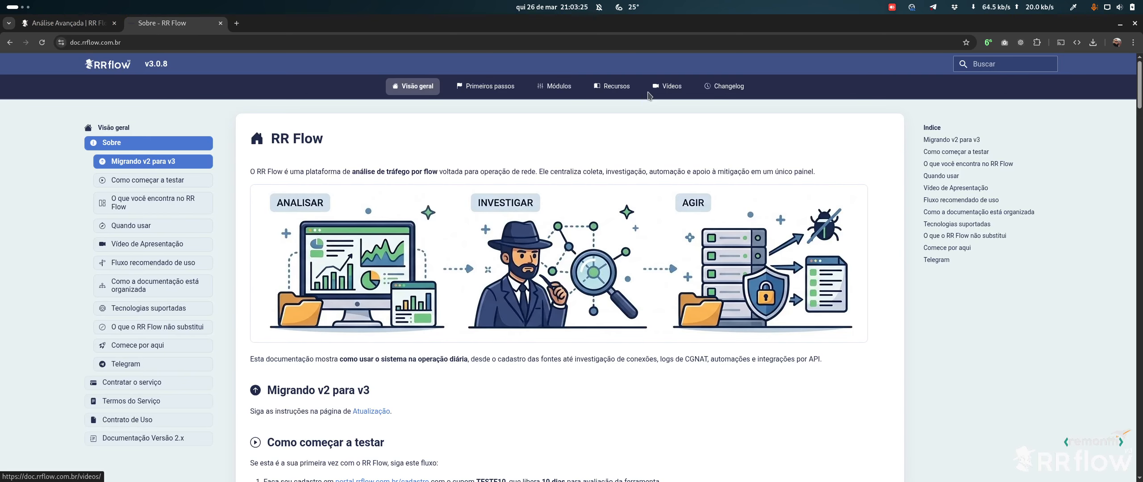
{"action": "left_click", "coordinate": [612, 86]}
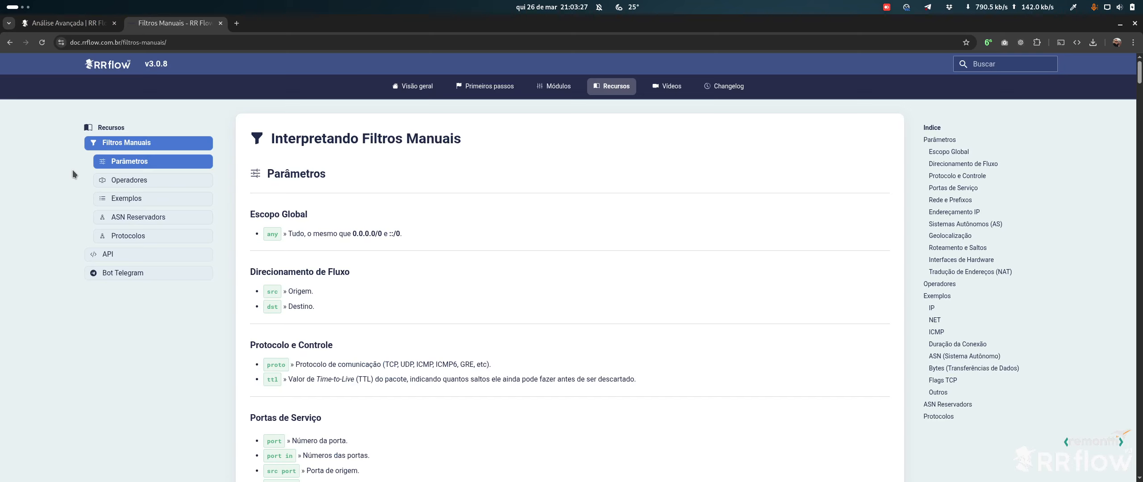
Read the manual filter parameters from Escopo Global through Protocolo e Controle, Portas de Serviço and Rede e Prefixos.
{"action": "left_click_drag", "start_coordinate": [322, 140], "coordinate": [427, 140]}
{"action": "left_click", "coordinate": [427, 140]}
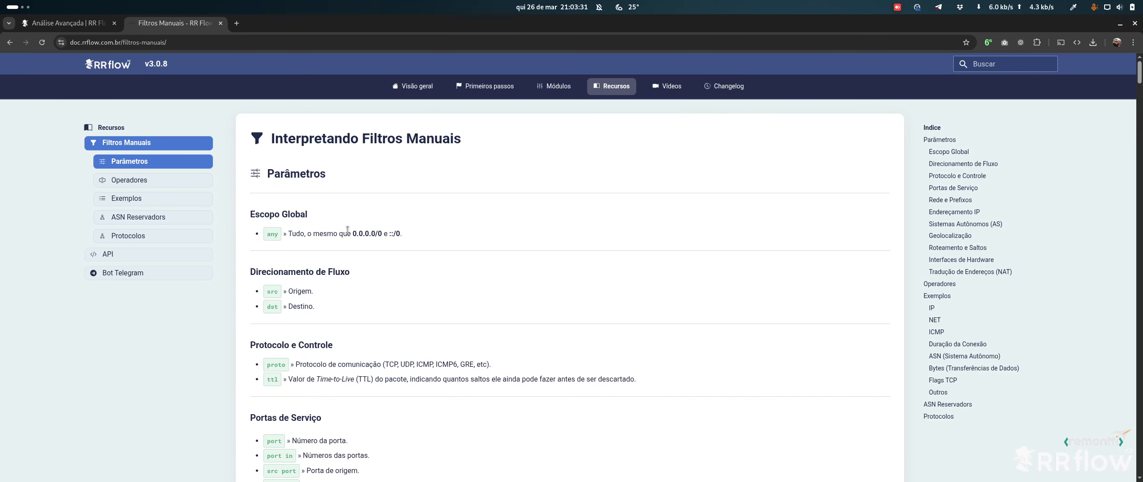
{"action": "left_click_drag", "start_coordinate": [351, 236], "coordinate": [414, 236]}
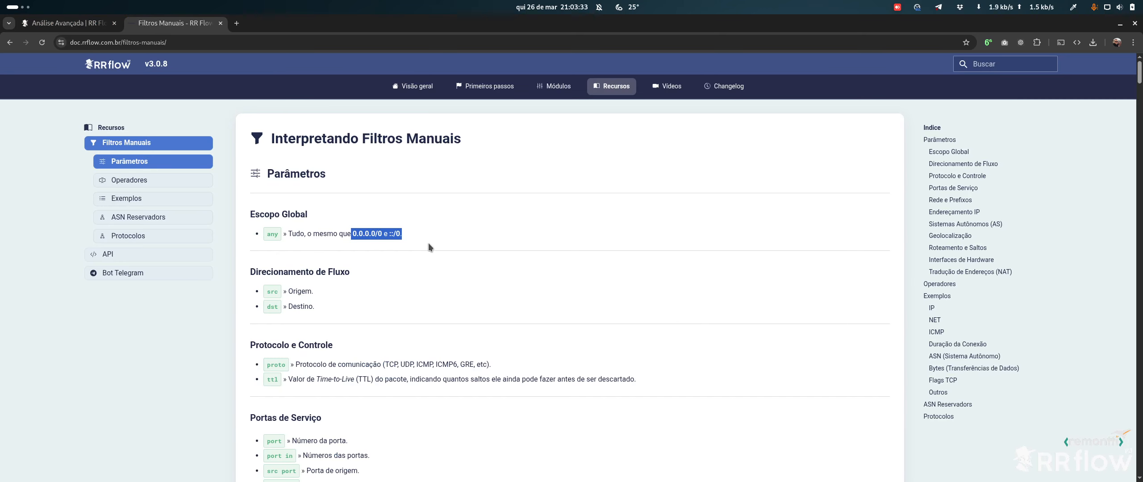
{"action": "left_click", "coordinate": [476, 237]}
{"action": "scroll", "coordinate": [315, 232], "scroll_direction": "down", "scroll_amount": 5}
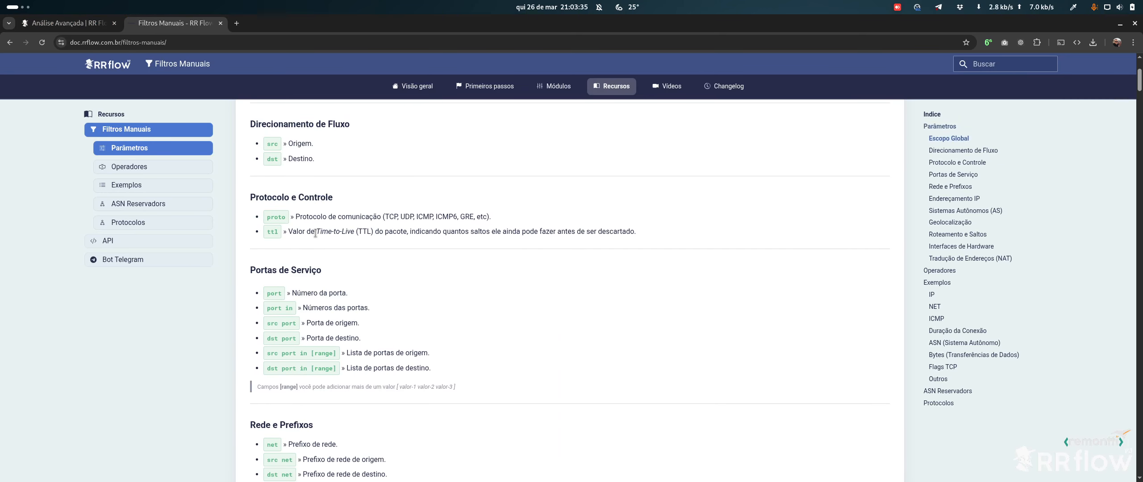
{"action": "scroll", "coordinate": [303, 156], "scroll_direction": "down", "scroll_amount": 3}
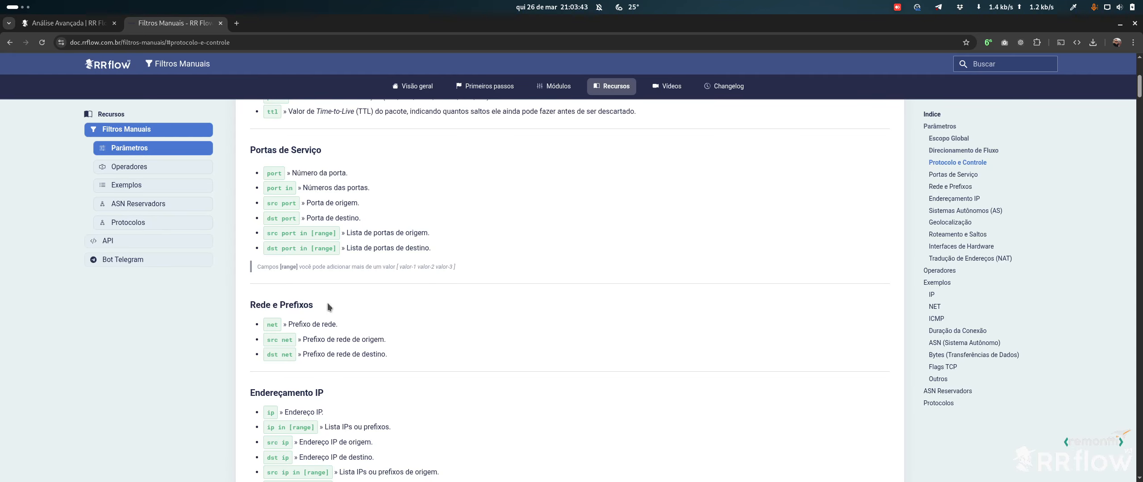
{"action": "scroll", "coordinate": [467, 268], "scroll_direction": "down", "scroll_amount": 5}
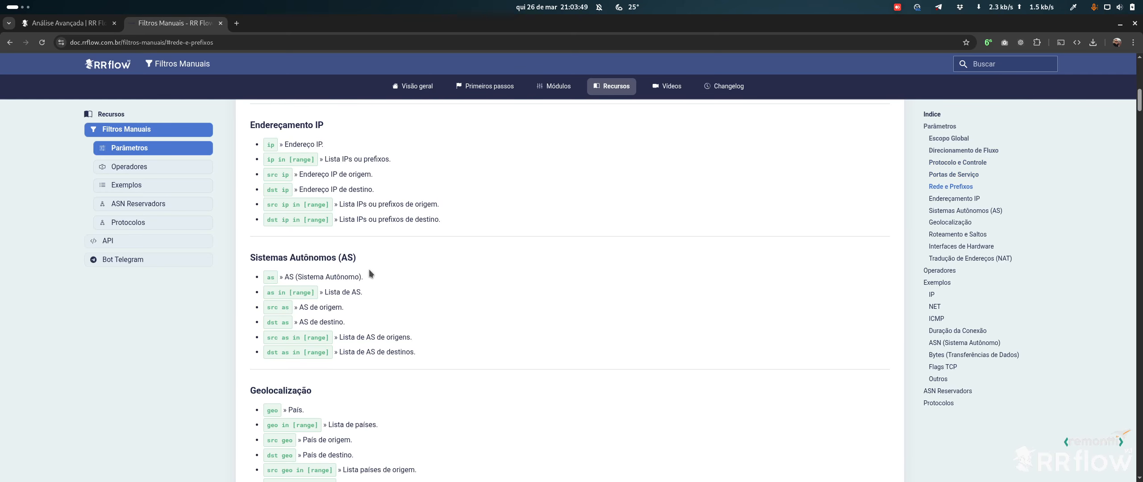
Examine the Endereçamento IP and Geolocalização parameters, including the source and destination country list syntax.
{"action": "left_click_drag", "start_coordinate": [269, 145], "coordinate": [439, 221]}
{"action": "left_click", "coordinate": [460, 239]}
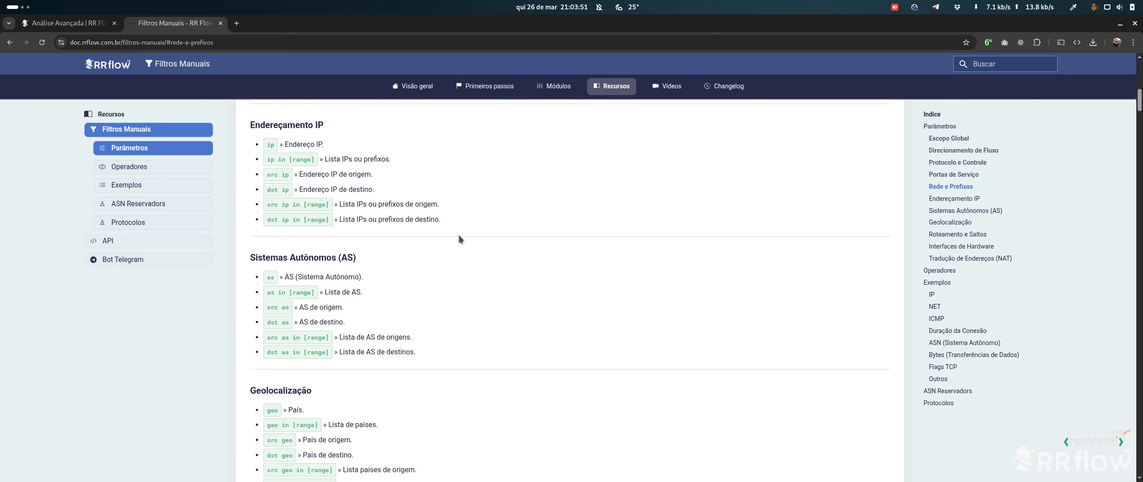
{"action": "scroll", "coordinate": [521, 247], "scroll_direction": "down", "scroll_amount": 4}
{"action": "scroll", "coordinate": [469, 253], "scroll_direction": "up", "scroll_amount": 1}
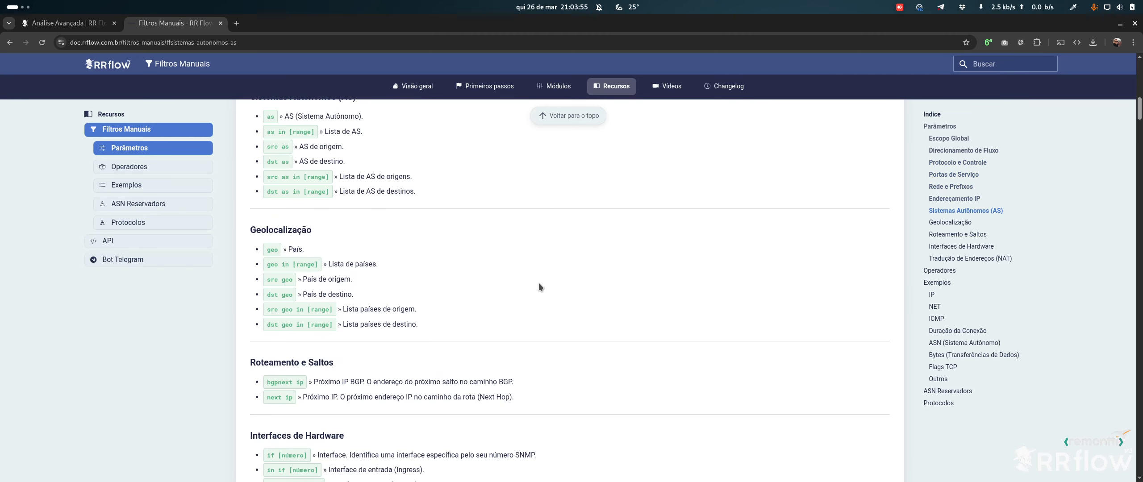
{"action": "left_click_drag", "start_coordinate": [249, 234], "coordinate": [433, 334]}
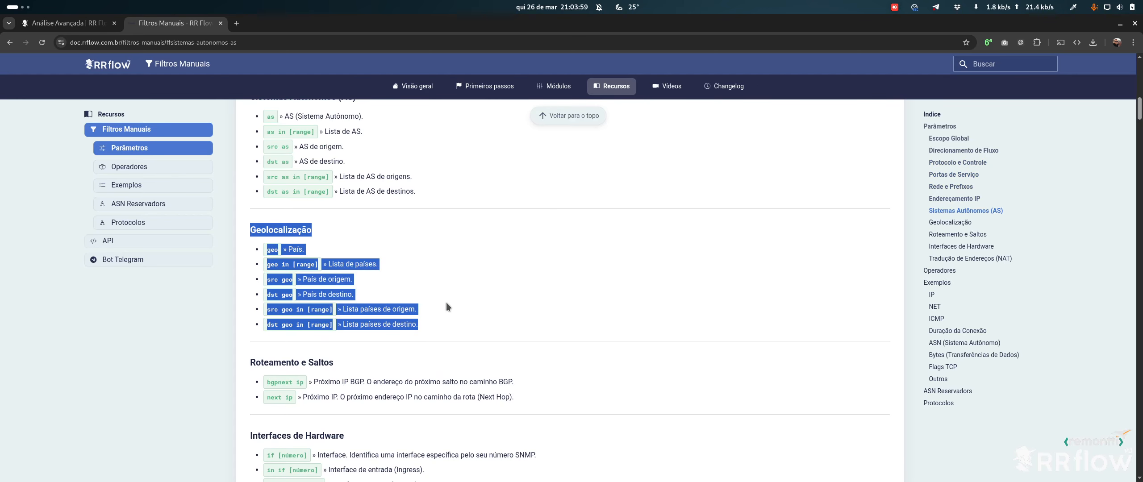
{"action": "left_click_drag", "start_coordinate": [267, 309], "coordinate": [303, 325]}
{"action": "left_click", "coordinate": [353, 323]}
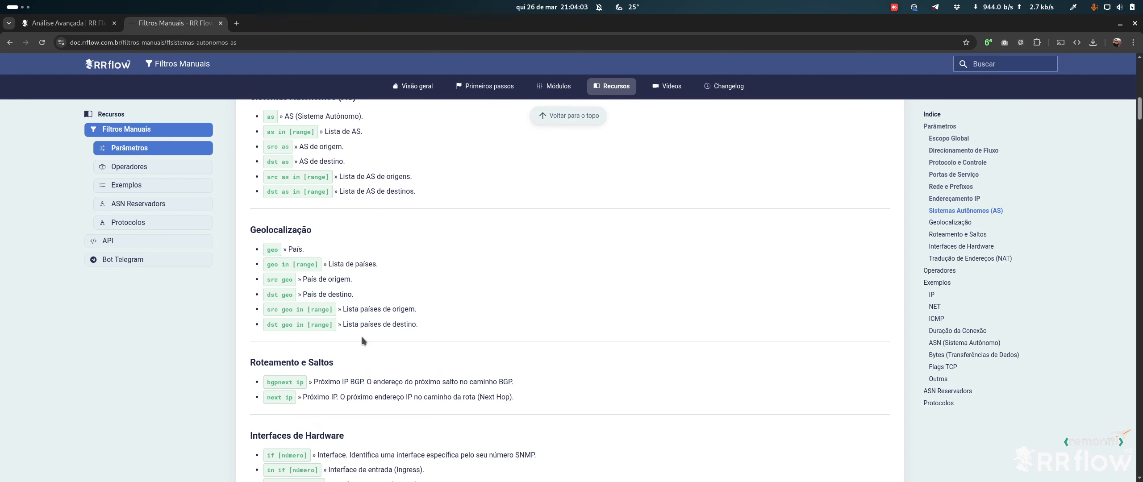
Look over the Sistemas Autônomos (AS), Roteamento e Saltos and Interfaces de Hardware parameters.
{"action": "scroll", "coordinate": [409, 305], "scroll_direction": "up", "scroll_amount": 3}
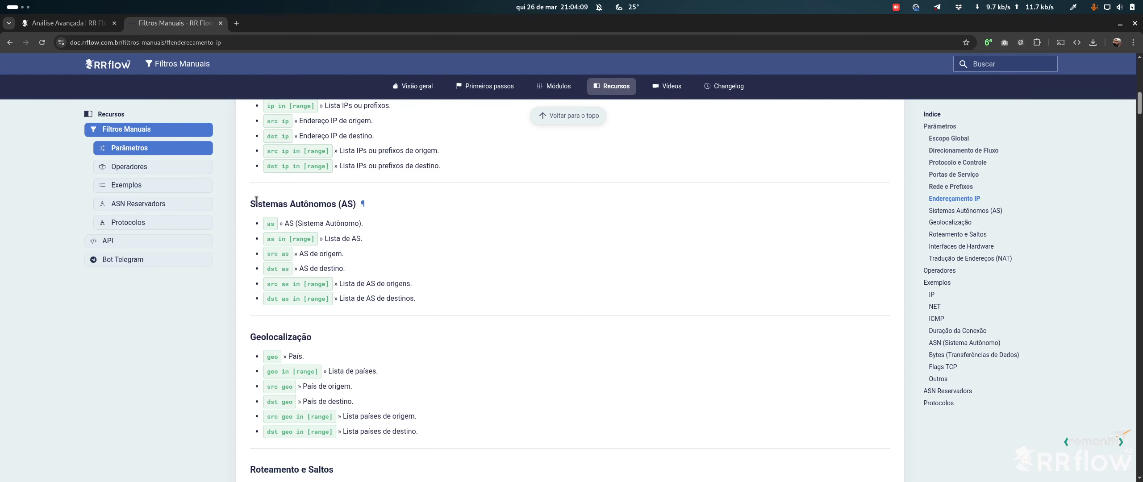
{"action": "left_click_drag", "start_coordinate": [247, 206], "coordinate": [321, 212]}
{"action": "scroll", "coordinate": [323, 215], "scroll_direction": "down", "scroll_amount": 10}
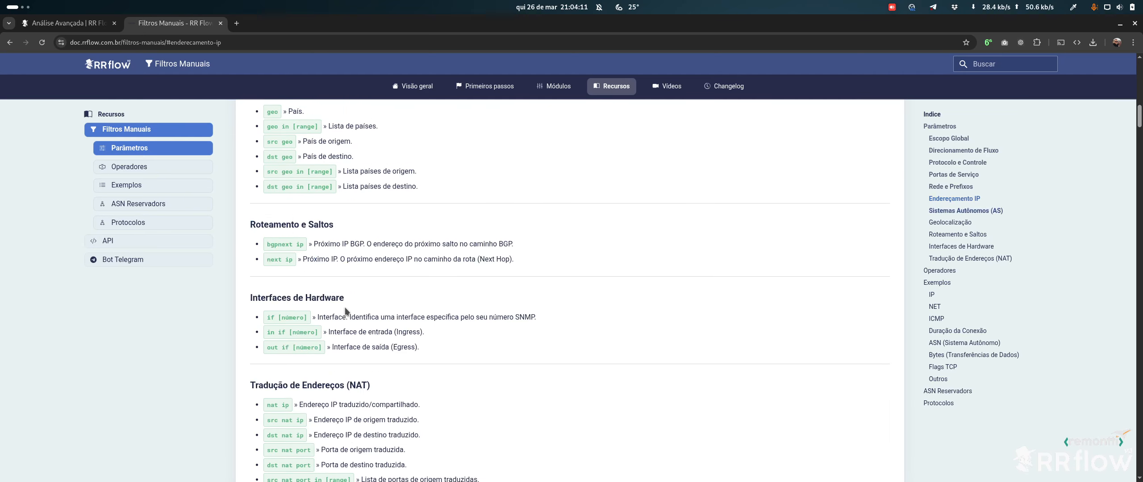
{"action": "scroll", "coordinate": [357, 302], "scroll_direction": "up", "scroll_amount": 8}
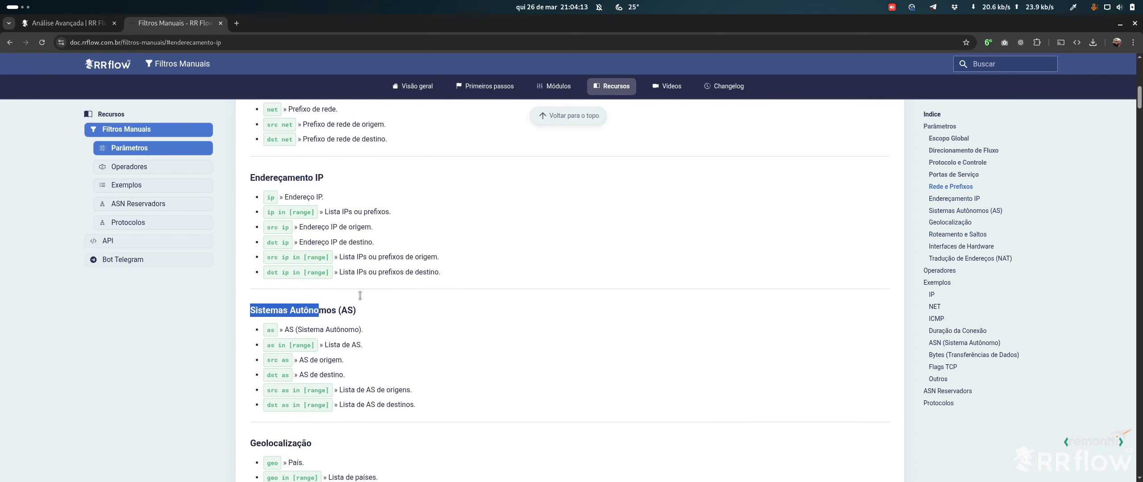
Return to Análise Avançada and set the manual filter to "src geo CN".
{"action": "left_click", "coordinate": [64, 24]}
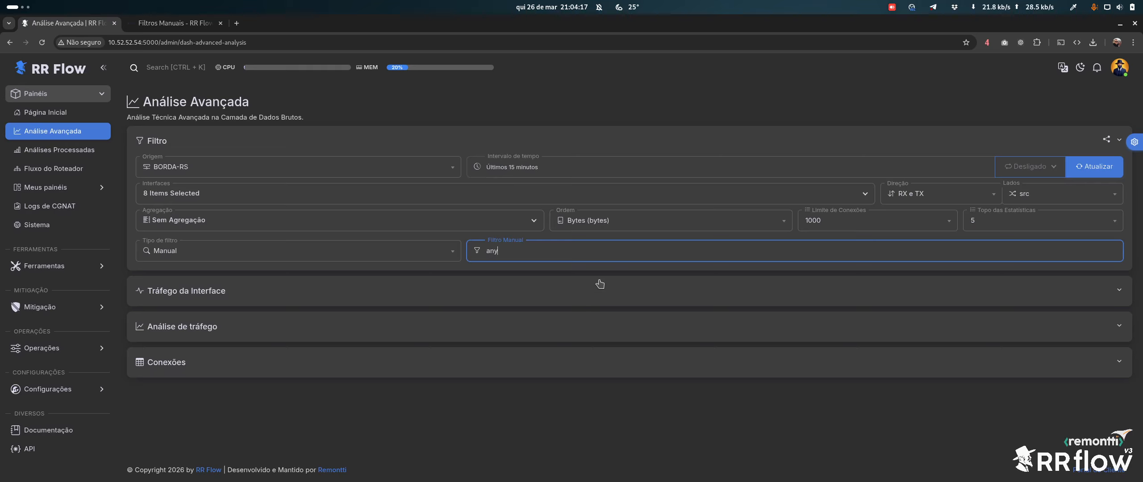
{"action": "double_click", "coordinate": [509, 251]}
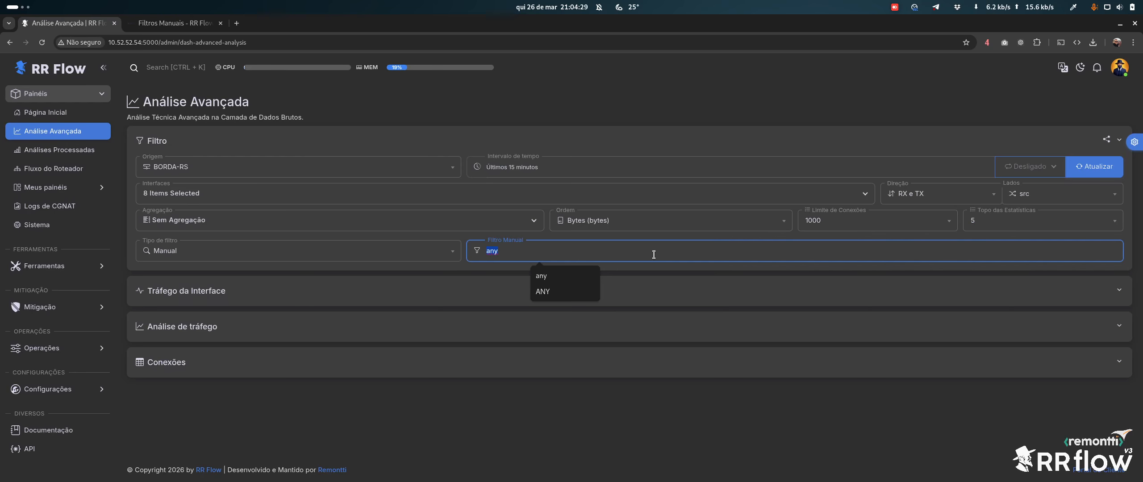
{"action": "type", "text": "ge"}
{"action": "key", "text": "BackSpace"}
{"action": "key", "text": "BackSpace"}
{"action": "type", "text": "s"}
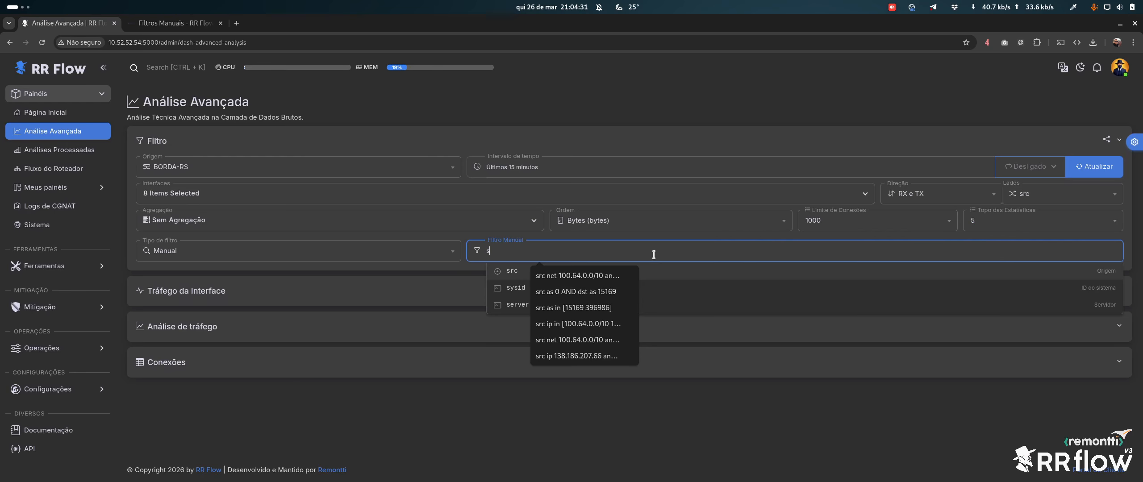
{"action": "type", "text": "rc ge"}
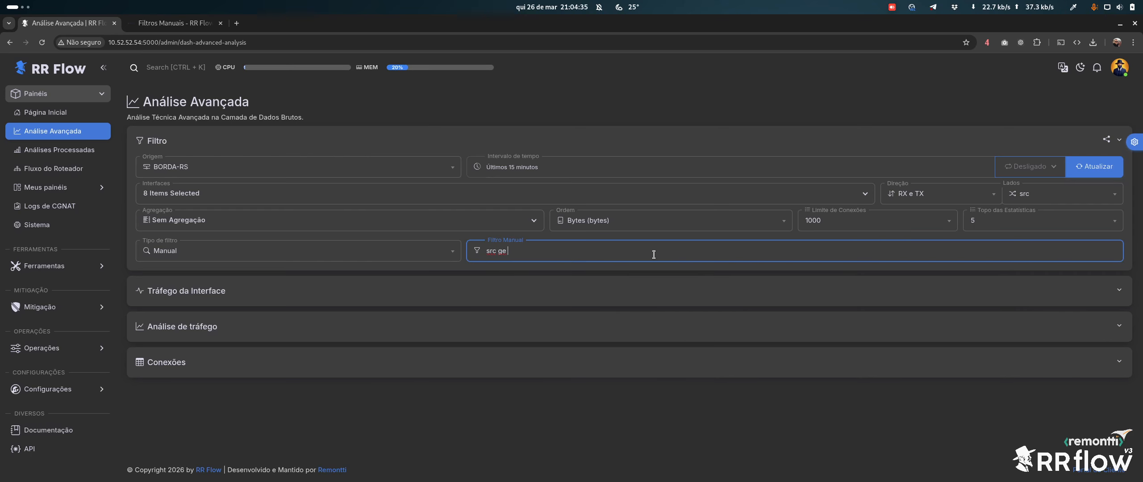
{"action": "type", "text": "o"}
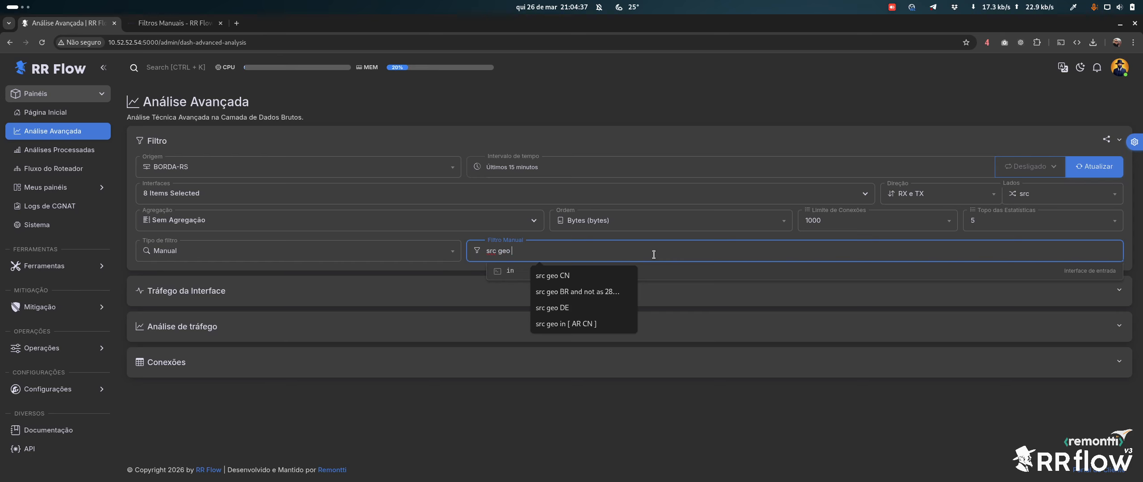
{"action": "type", "text": " CN"}
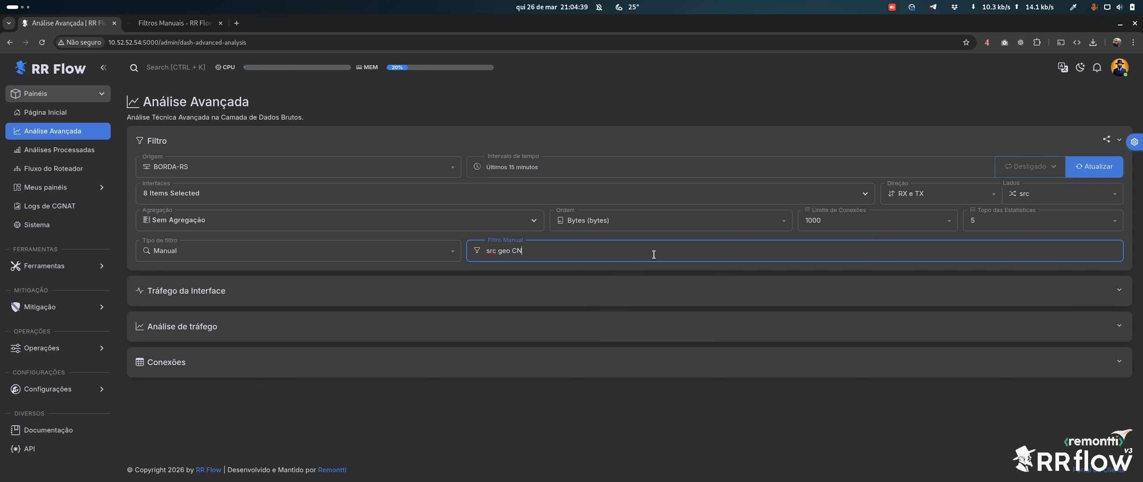
{"action": "left_click", "coordinate": [507, 411]}
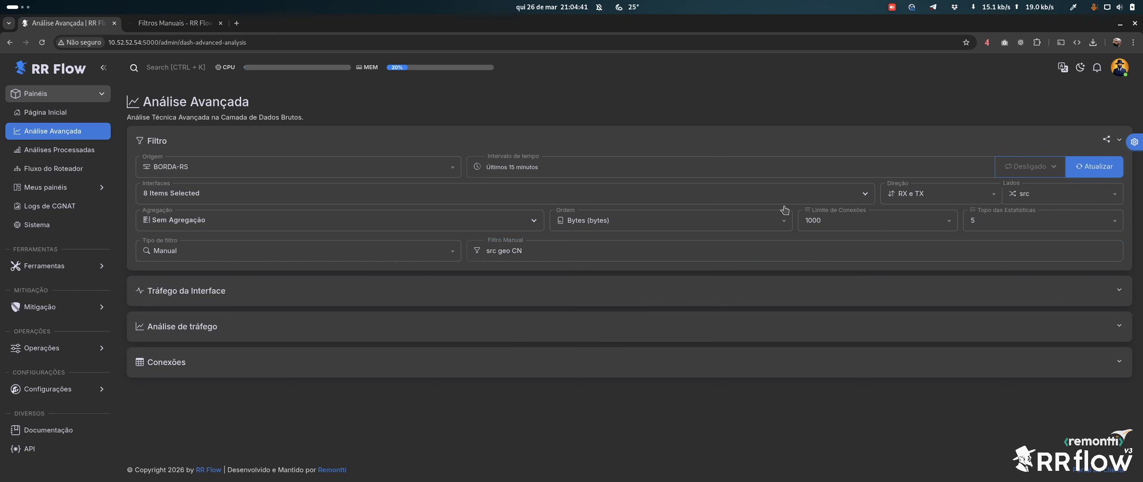
Expand the Tráfego da Interface chart for the manual filter and check the direction options, keeping RX e TX.
{"action": "left_click", "coordinate": [197, 292]}
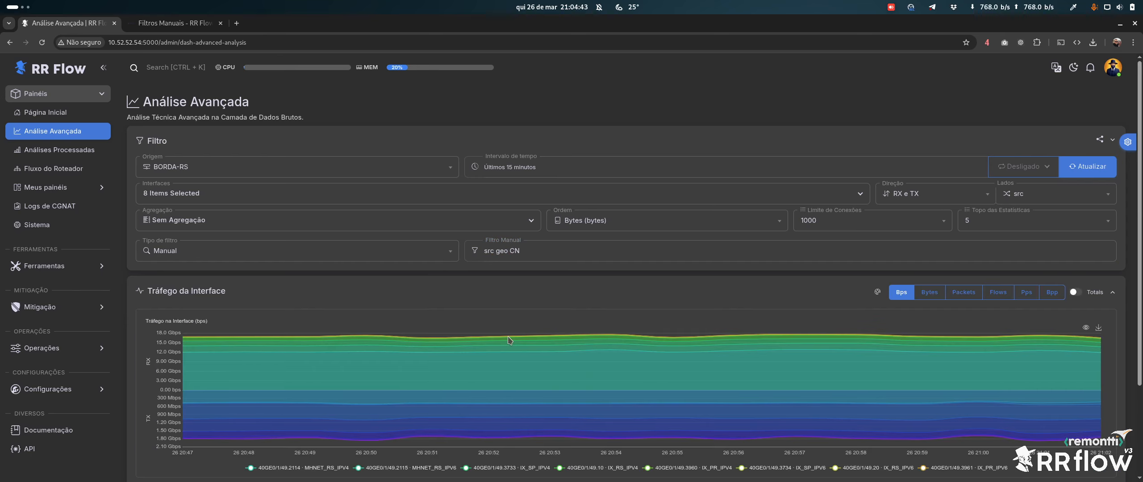
{"action": "scroll", "coordinate": [616, 342], "scroll_direction": "down", "scroll_amount": 1}
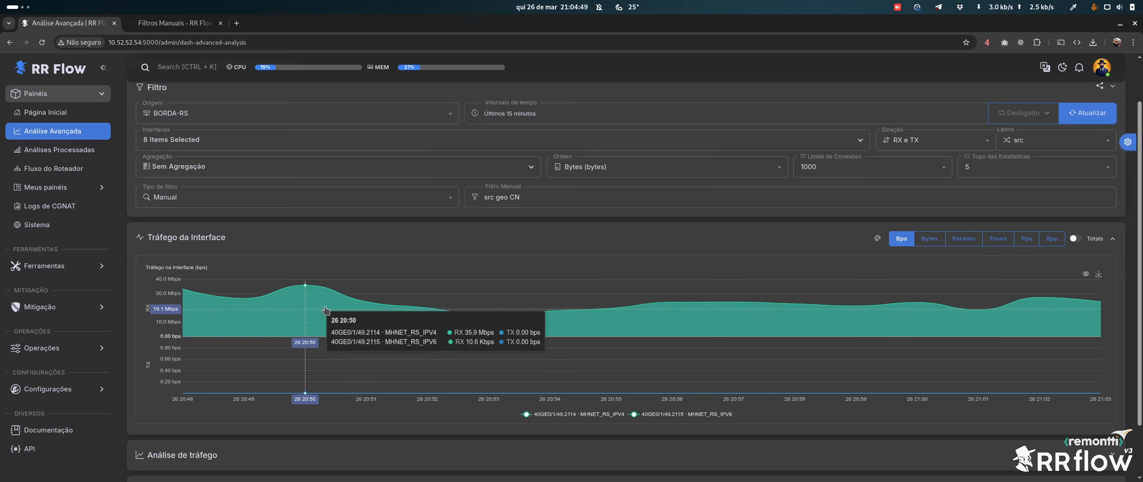
{"action": "scroll", "coordinate": [567, 235], "scroll_direction": "up", "scroll_amount": 1}
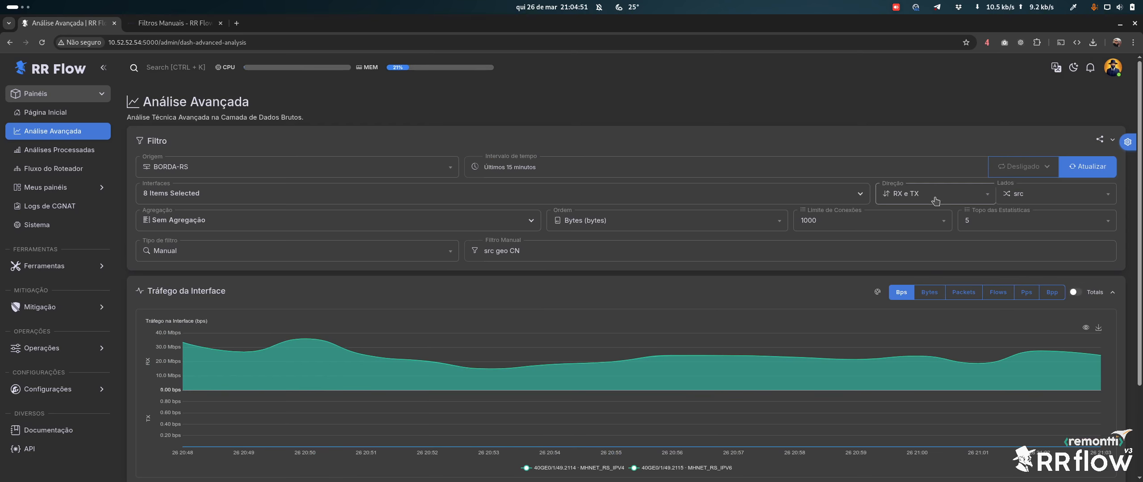
{"action": "left_click", "coordinate": [938, 197]}
{"action": "left_click", "coordinate": [926, 218]}
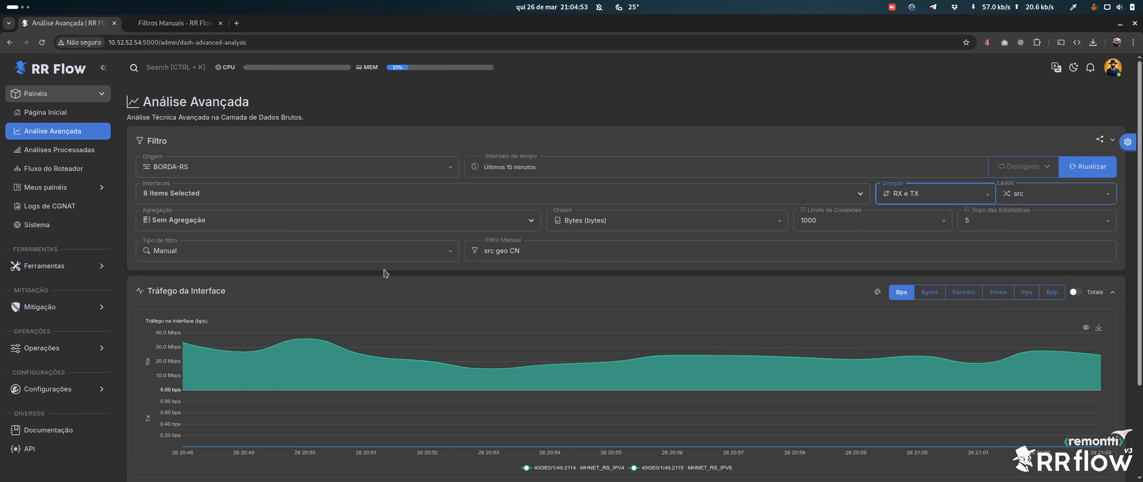
View the Tráfego da Interface chart in each metric: Bytes, Packets, Flows, Pps and Bpp.
{"action": "scroll", "coordinate": [383, 273], "scroll_direction": "down", "scroll_amount": 2}
{"action": "left_click", "coordinate": [937, 187]}
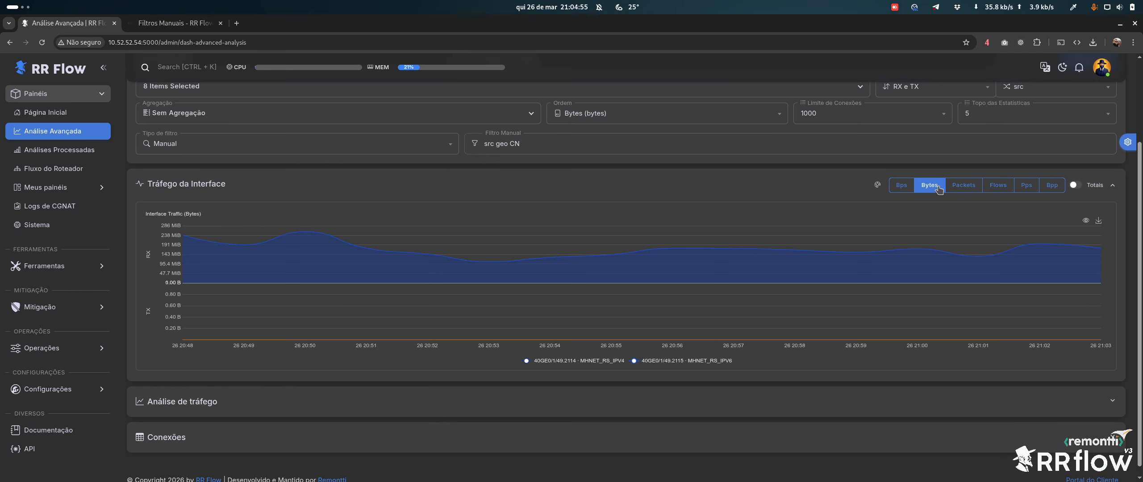
{"action": "left_click", "coordinate": [961, 187]}
{"action": "left_click", "coordinate": [998, 188]}
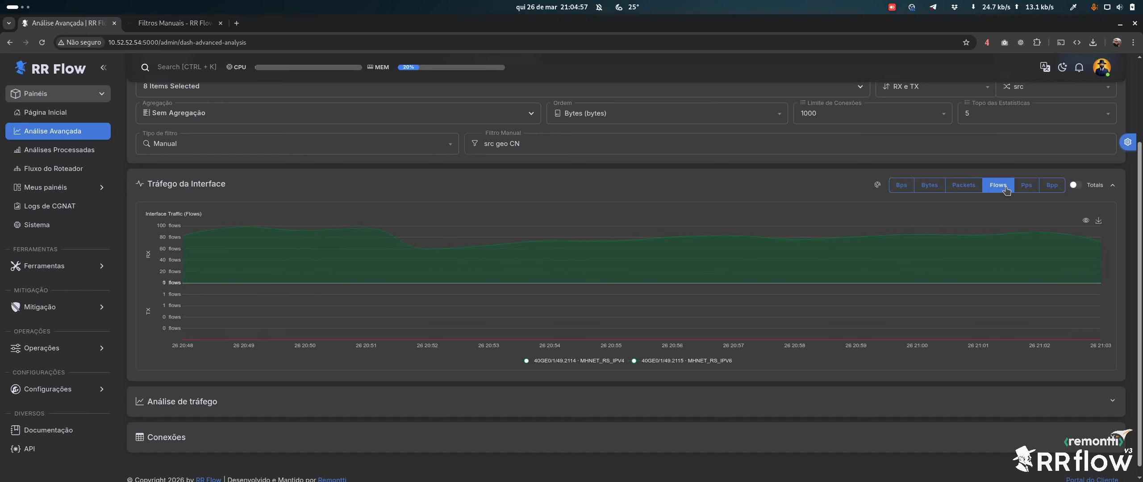
{"action": "left_click", "coordinate": [1024, 189]}
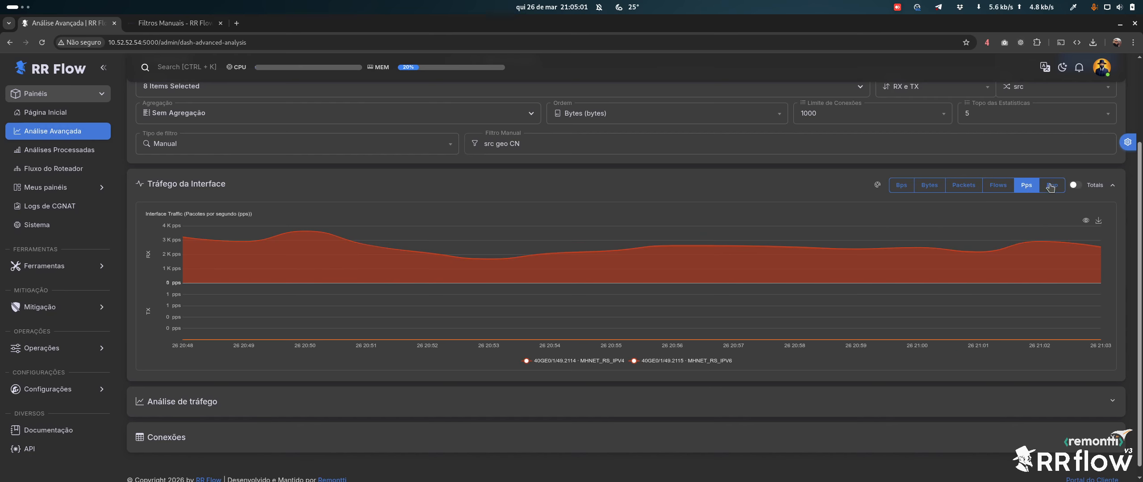
{"action": "left_click", "coordinate": [1050, 187]}
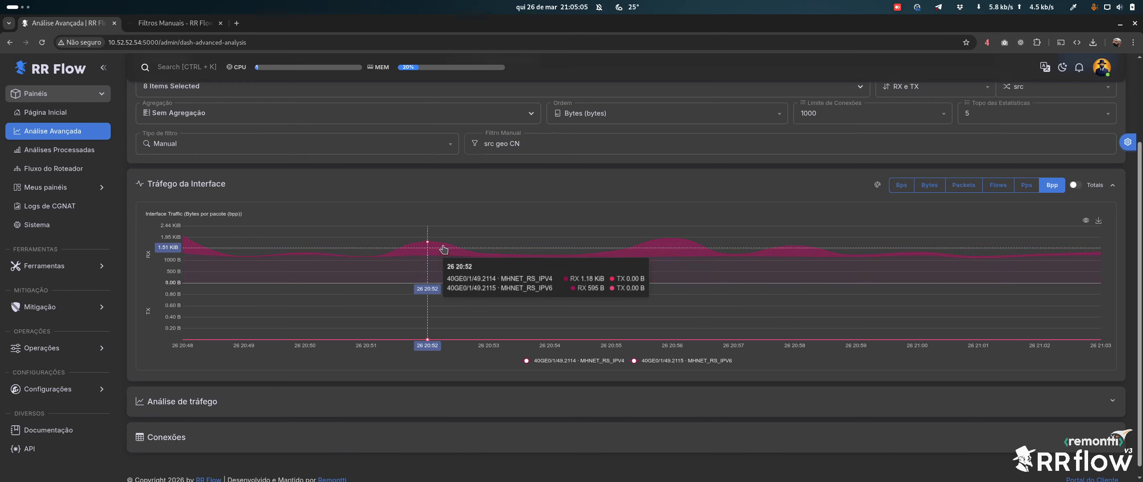
Switch the Tráfego da Interface chart to Bps and compare it with Totais on and off.
{"action": "scroll", "coordinate": [232, 249], "scroll_direction": "up", "scroll_amount": 3}
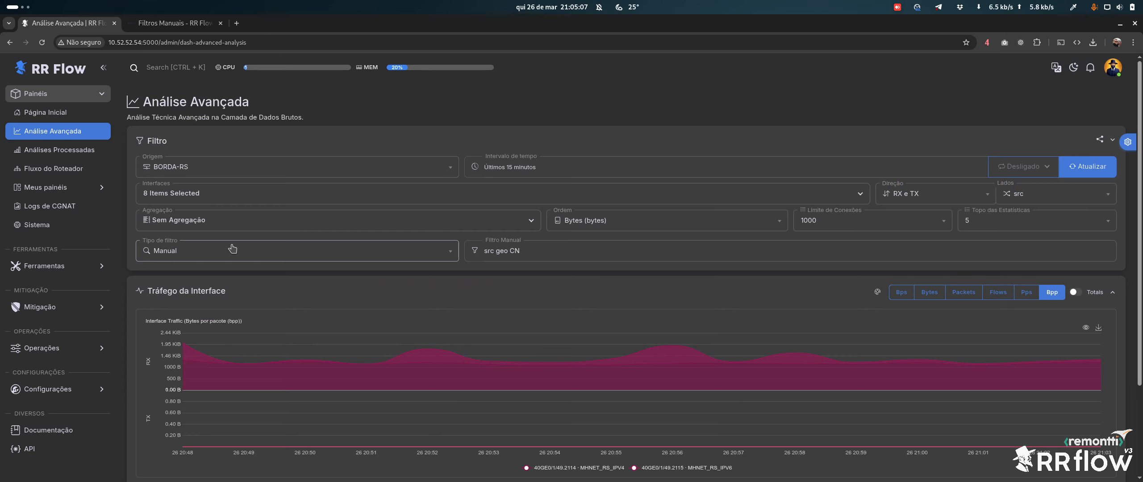
{"action": "left_click", "coordinate": [1088, 296]}
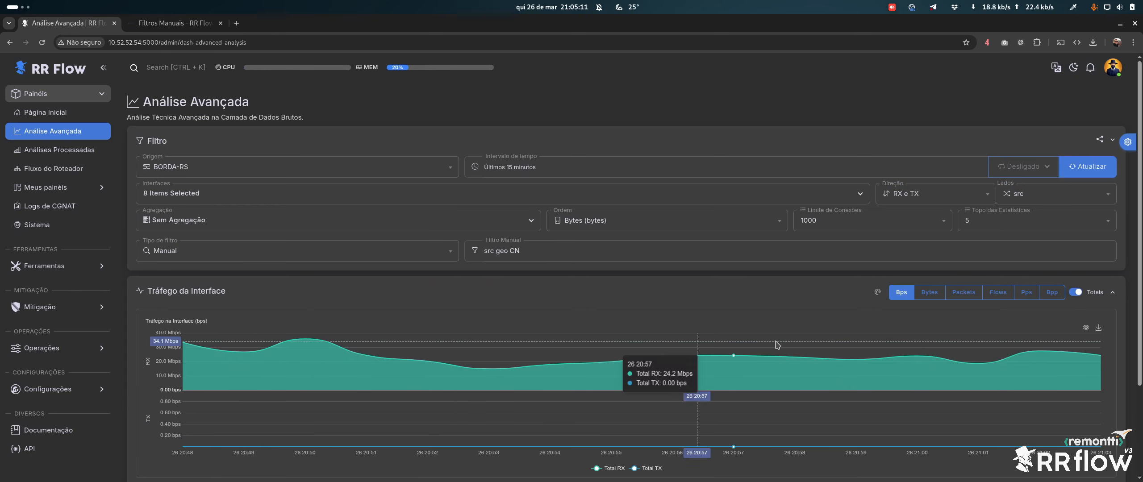
{"action": "left_click", "coordinate": [1079, 295]}
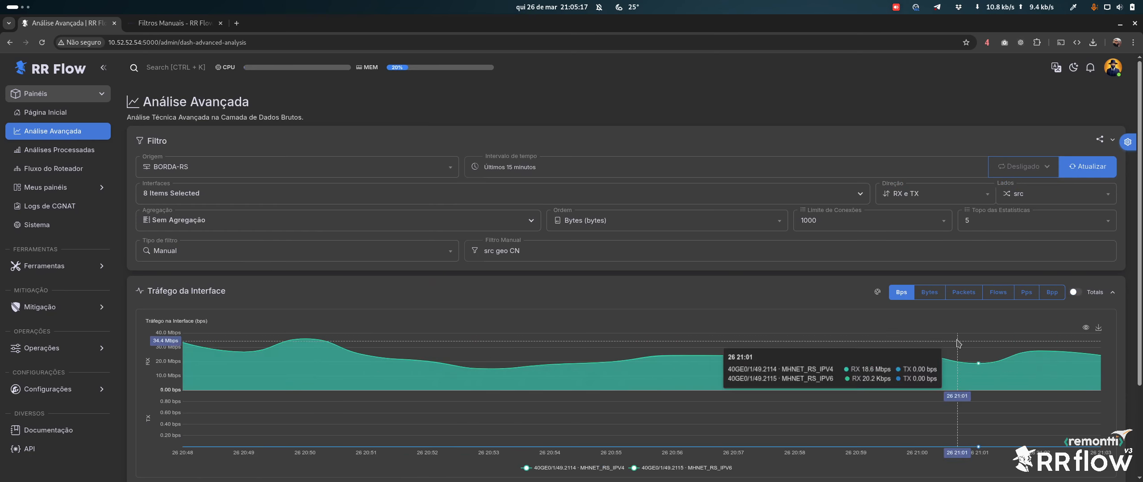
Change the manual filter to "geo CN" so it covers both source and destination traffic.
{"action": "left_click", "coordinate": [497, 251]}
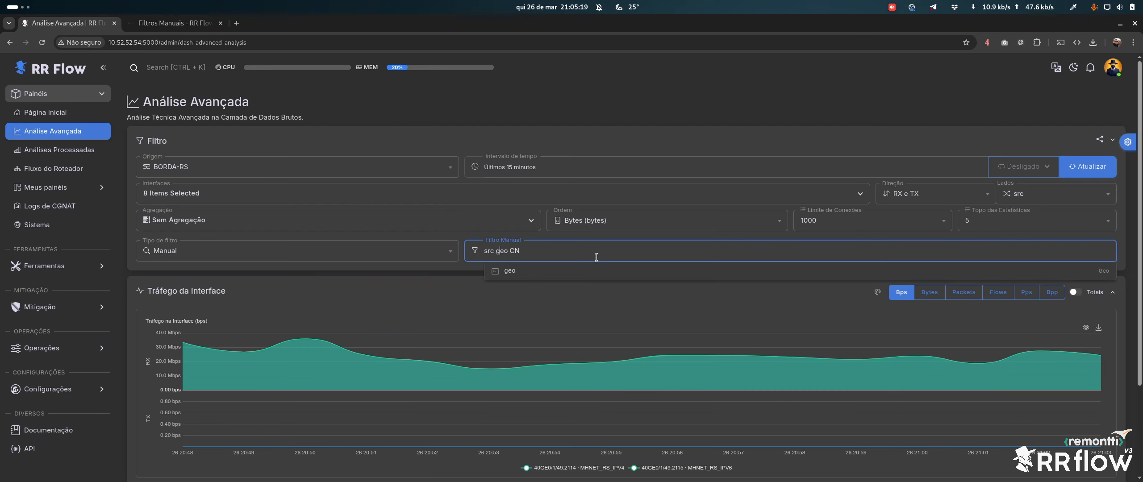
{"action": "key", "text": "BackSpace"}
{"action": "left_click", "coordinate": [537, 119]}
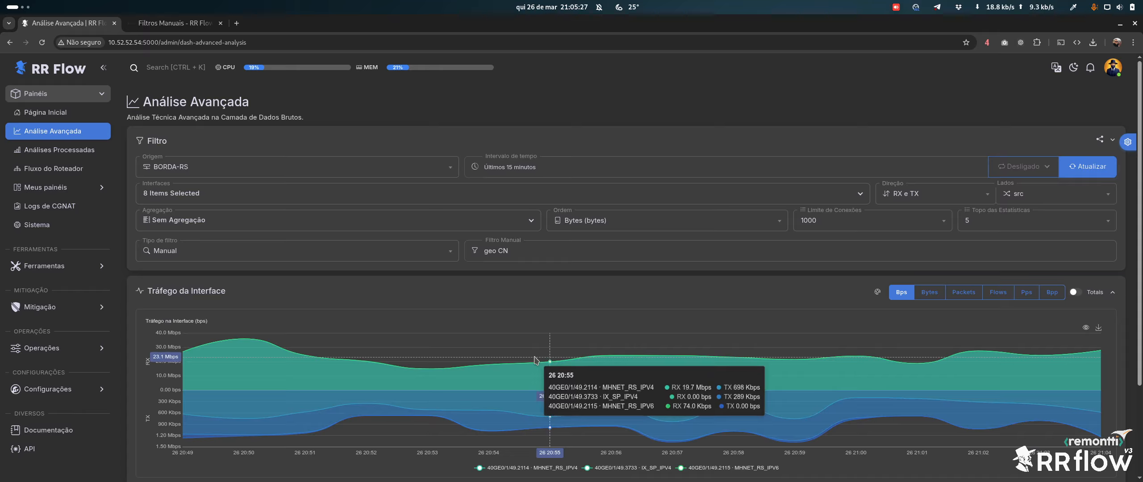
Expand Análise de tráfego and view its chart by Proto, Flags, AS, Geo and Sub-Rede.
{"action": "scroll", "coordinate": [544, 321], "scroll_direction": "down", "scroll_amount": 3}
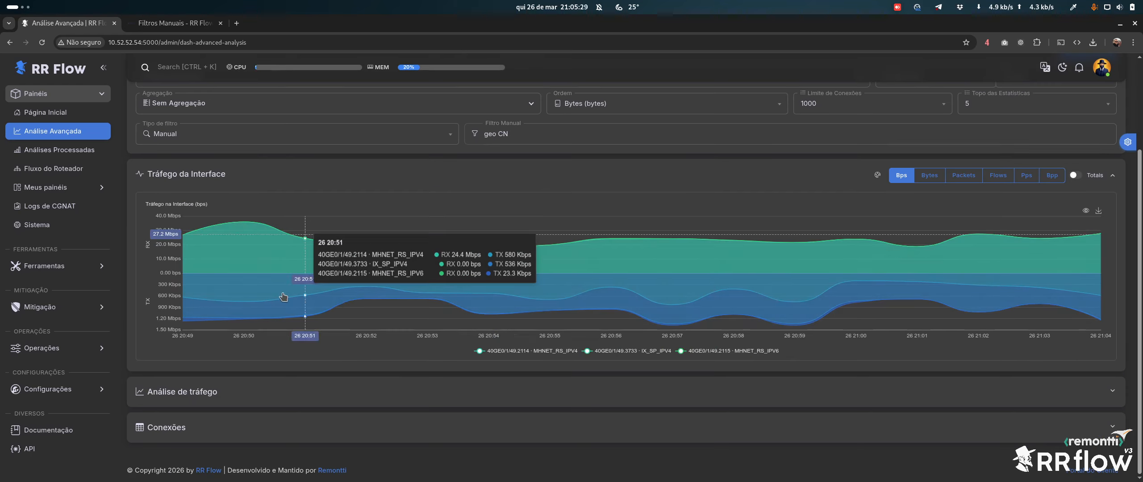
{"action": "left_click", "coordinate": [190, 395]}
{"action": "scroll", "coordinate": [196, 396], "scroll_direction": "down", "scroll_amount": 4}
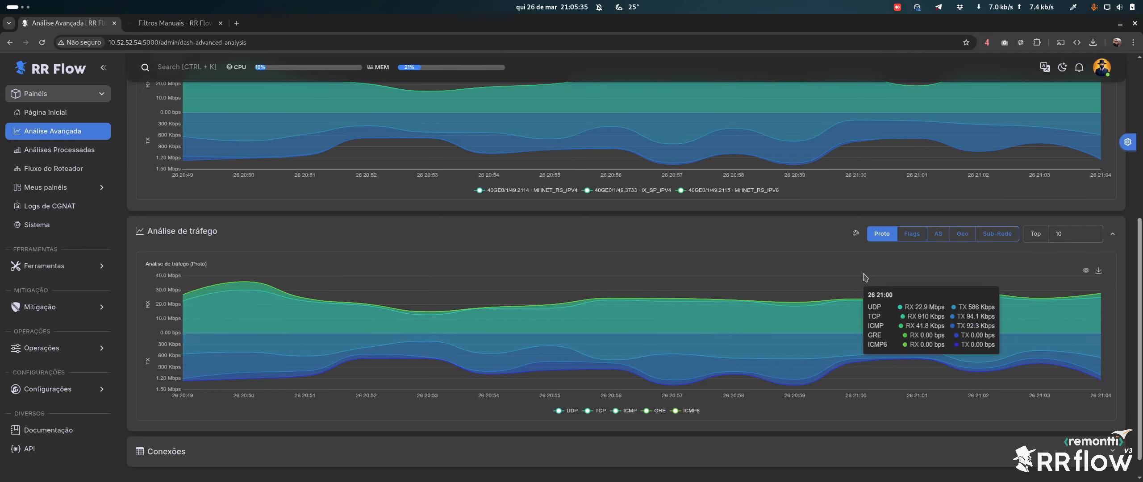
{"action": "left_click", "coordinate": [914, 234]}
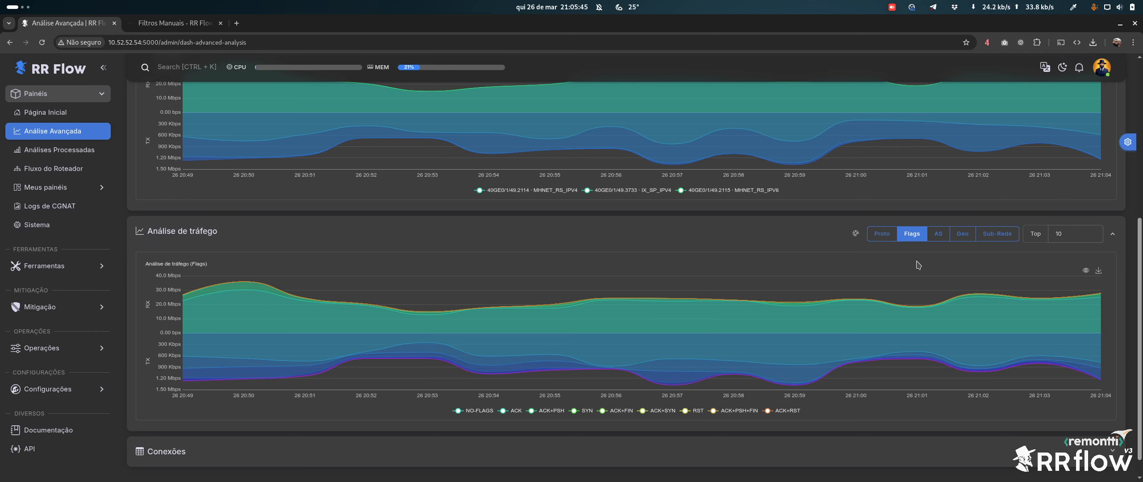
{"action": "left_click", "coordinate": [938, 237]}
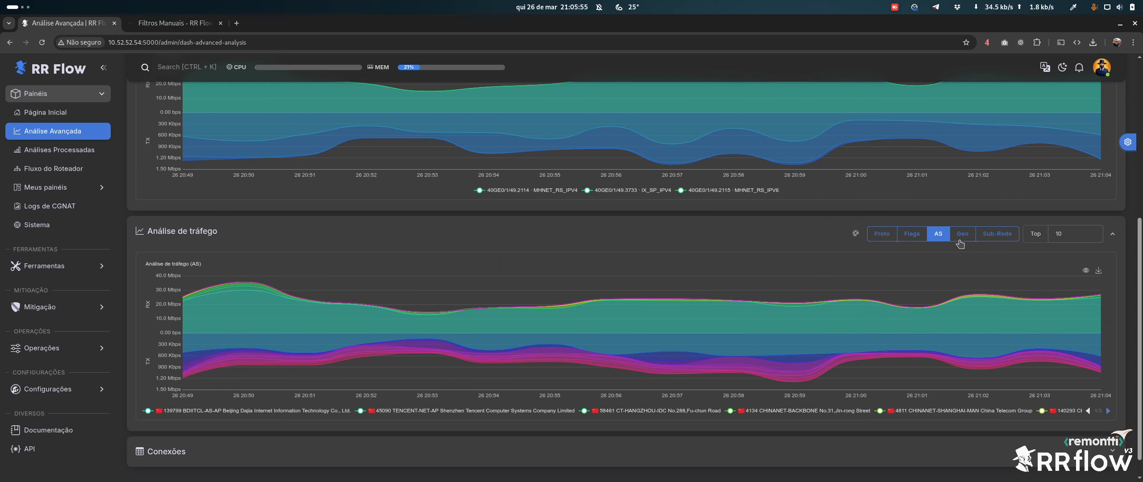
{"action": "left_click", "coordinate": [963, 235]}
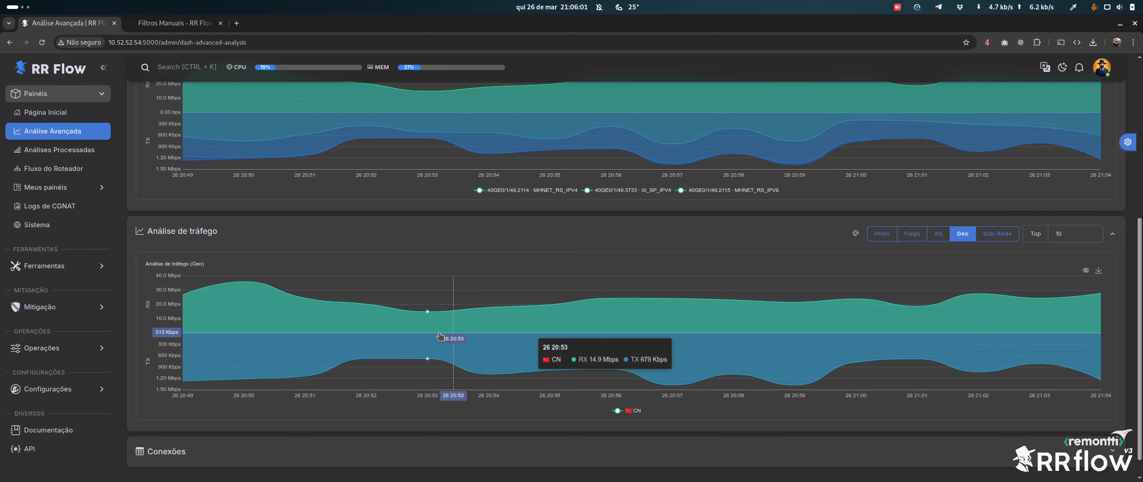
{"action": "left_click", "coordinate": [1006, 235]}
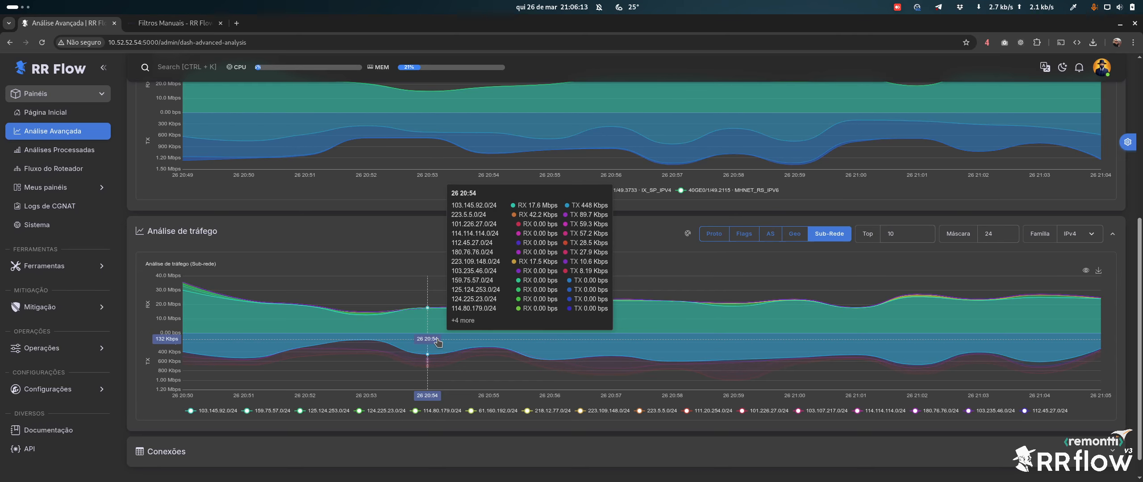
Set the filter's direction to TX (Transmitir).
{"action": "scroll", "coordinate": [438, 343], "scroll_direction": "up", "scroll_amount": 6}
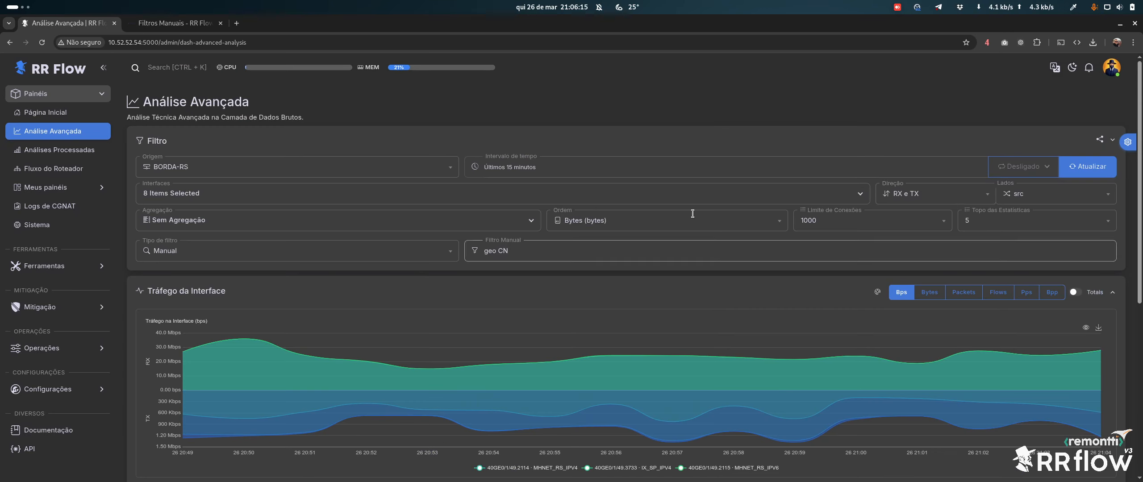
{"action": "left_click", "coordinate": [923, 196]}
{"action": "left_click", "coordinate": [911, 252]}
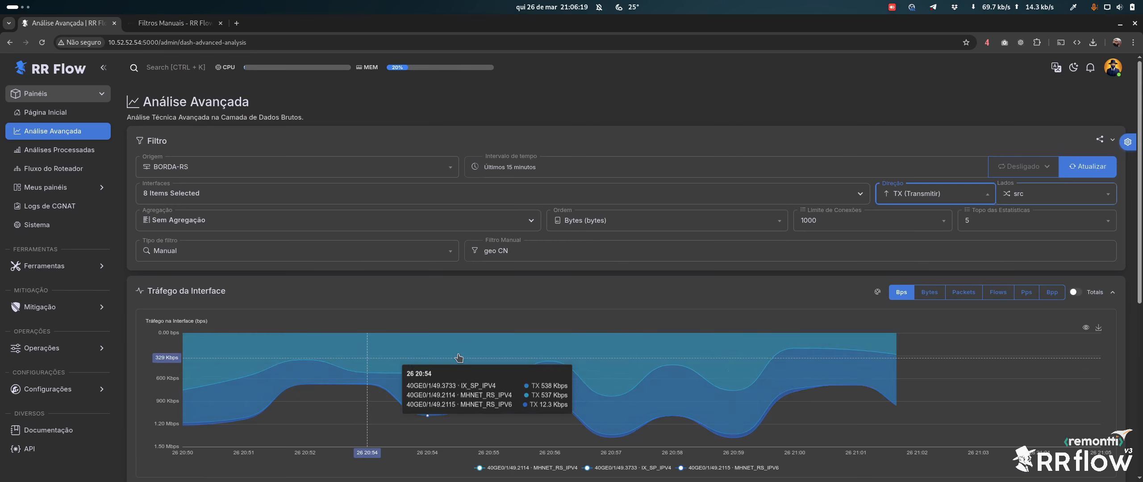
Set the Máscara of the Sub-Rede traffic analysis to 16 and examine the chart.
{"action": "scroll", "coordinate": [828, 348], "scroll_direction": "down", "scroll_amount": 4}
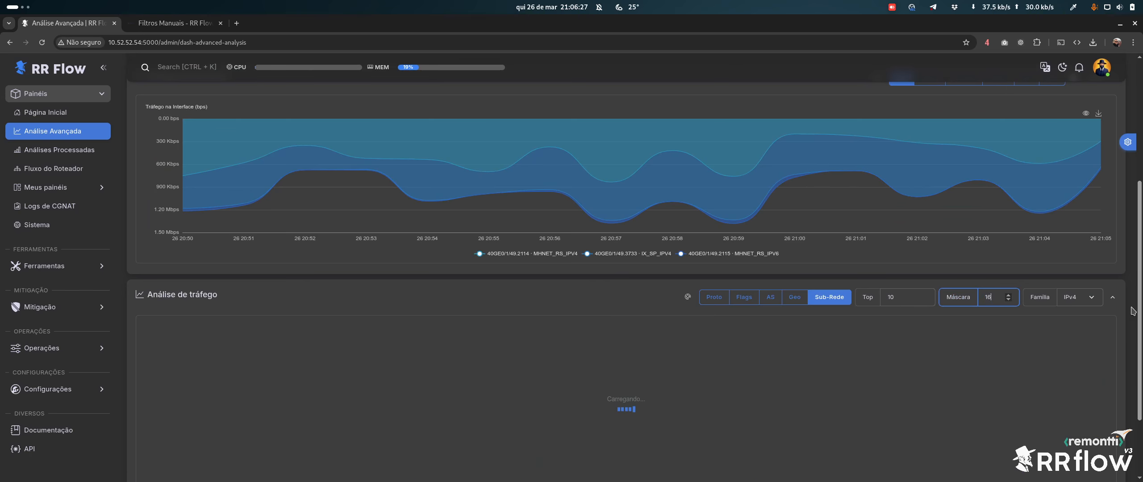
{"action": "scroll", "coordinate": [1133, 305], "scroll_direction": "down", "scroll_amount": 1}
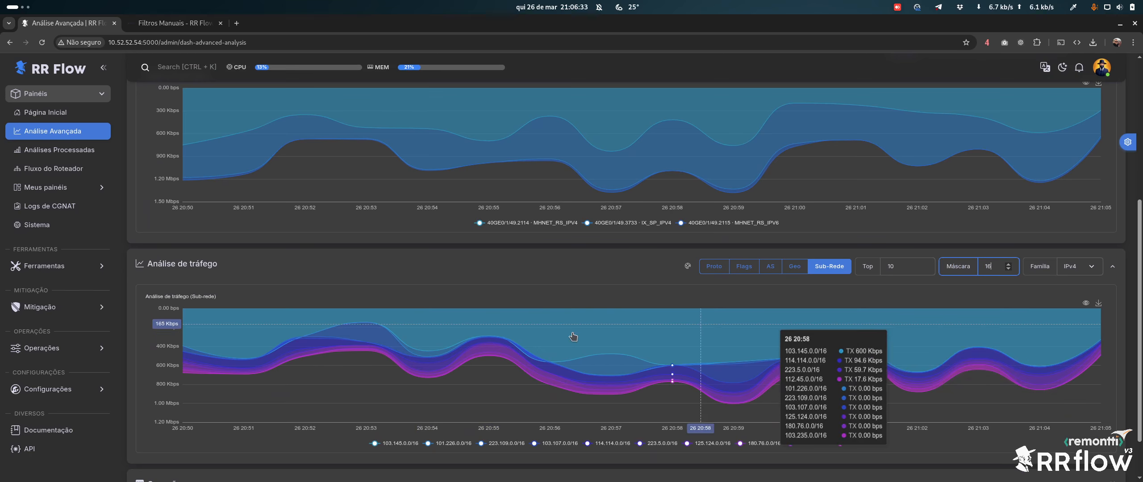
{"action": "scroll", "coordinate": [549, 332], "scroll_direction": "down", "scroll_amount": 1}
Collapse the Análise de tráfego section and return to the filter settings.
{"action": "scroll", "coordinate": [768, 353], "scroll_direction": "up", "scroll_amount": 5}
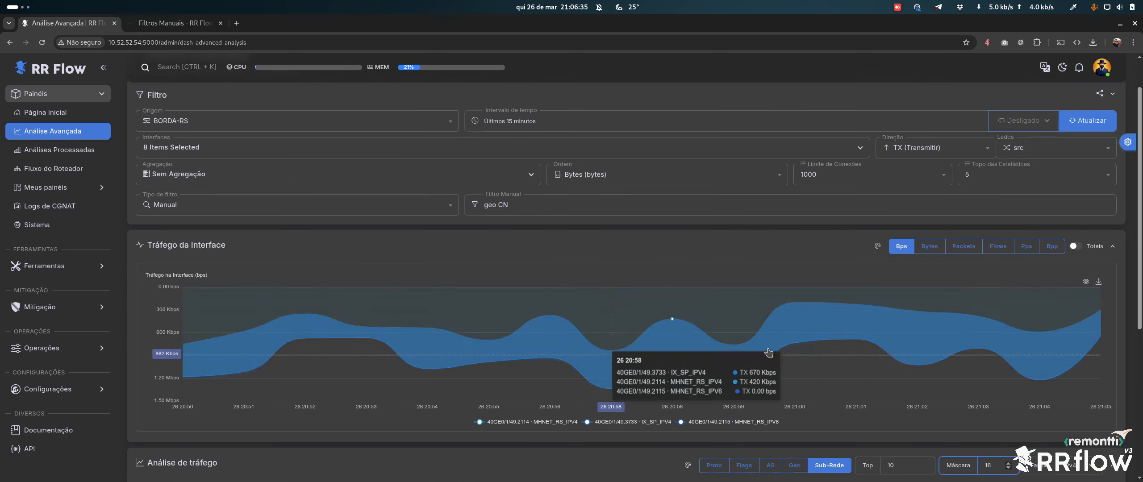
{"action": "left_click", "coordinate": [493, 222]}
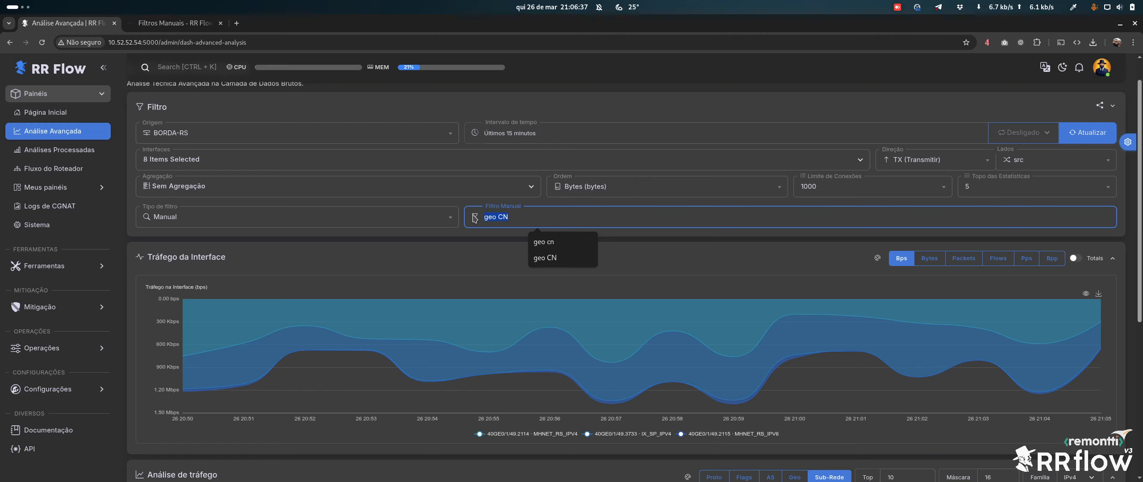
{"action": "left_click", "coordinate": [199, 473]}
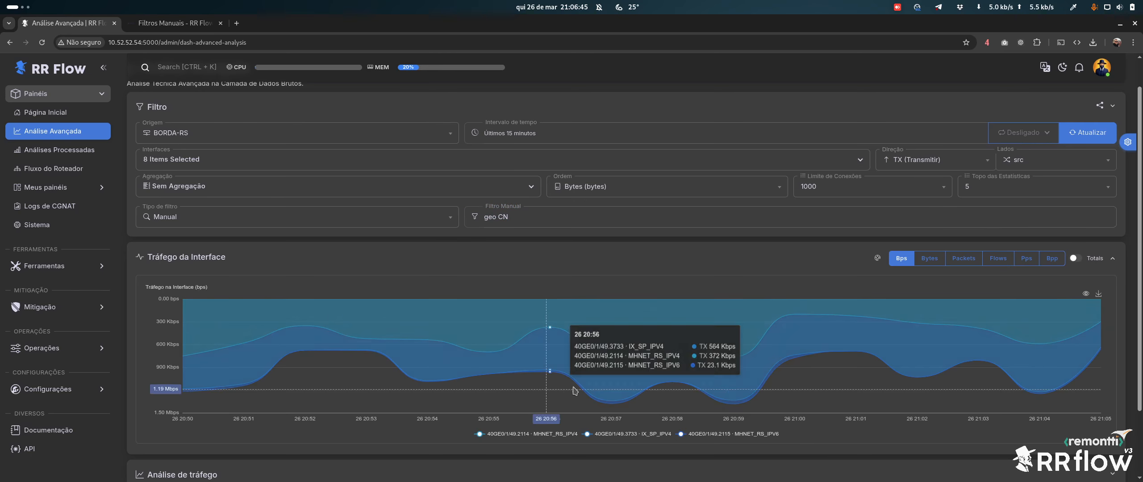
{"action": "scroll", "coordinate": [518, 317], "scroll_direction": "down", "scroll_amount": 2}
{"action": "scroll", "coordinate": [519, 282], "scroll_direction": "up", "scroll_amount": 2}
{"action": "scroll", "coordinate": [509, 268], "scroll_direction": "up", "scroll_amount": 1}
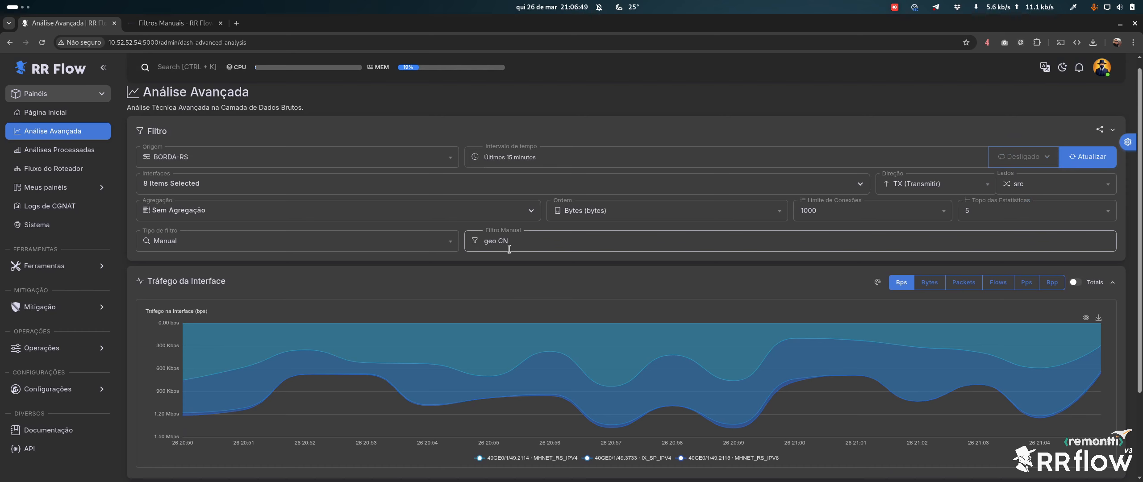
Replace the manual filter with "port 53" and set the direction to RX e TX.
{"action": "left_click", "coordinate": [518, 241]}
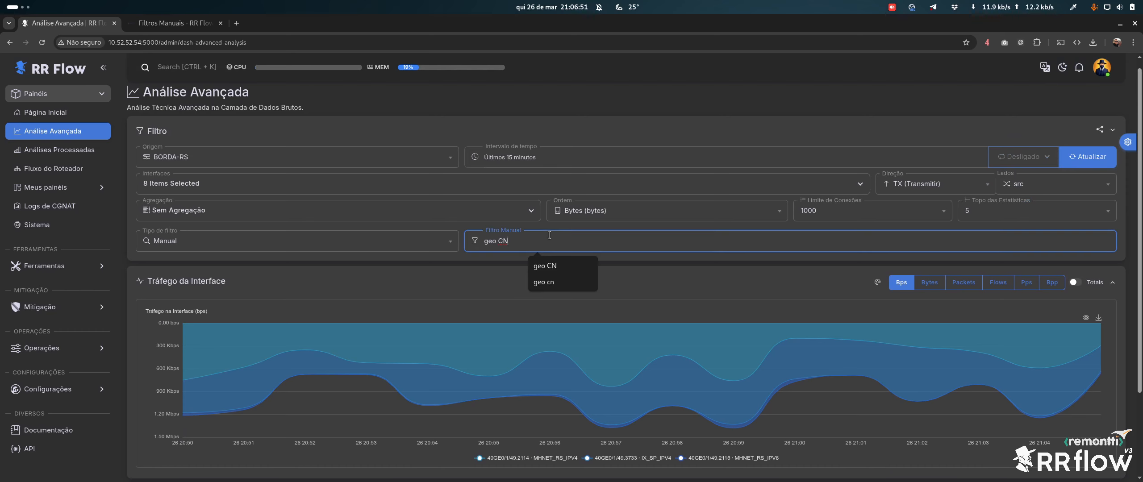
{"action": "key", "text": "ctrl+a"}
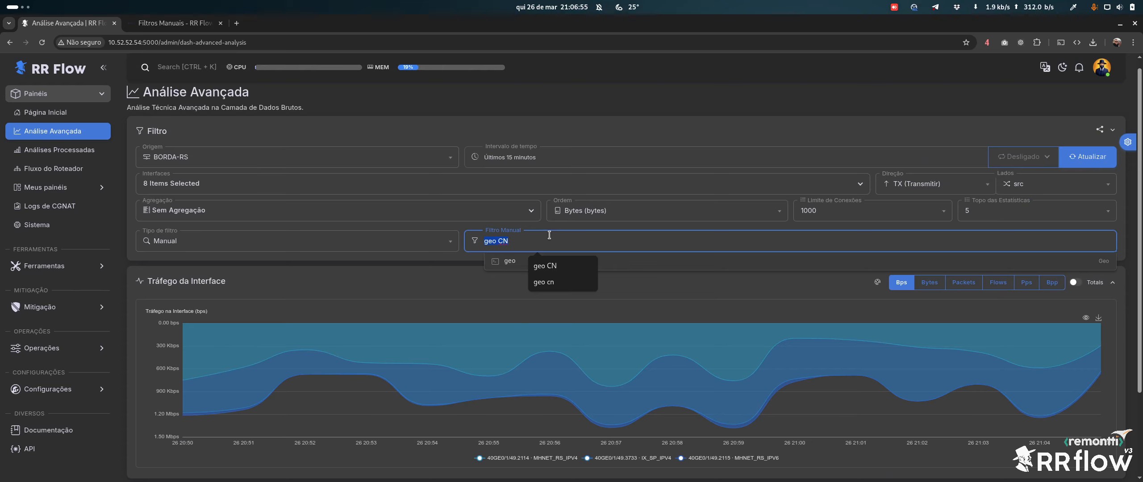
{"action": "type", "text": "port 53"}
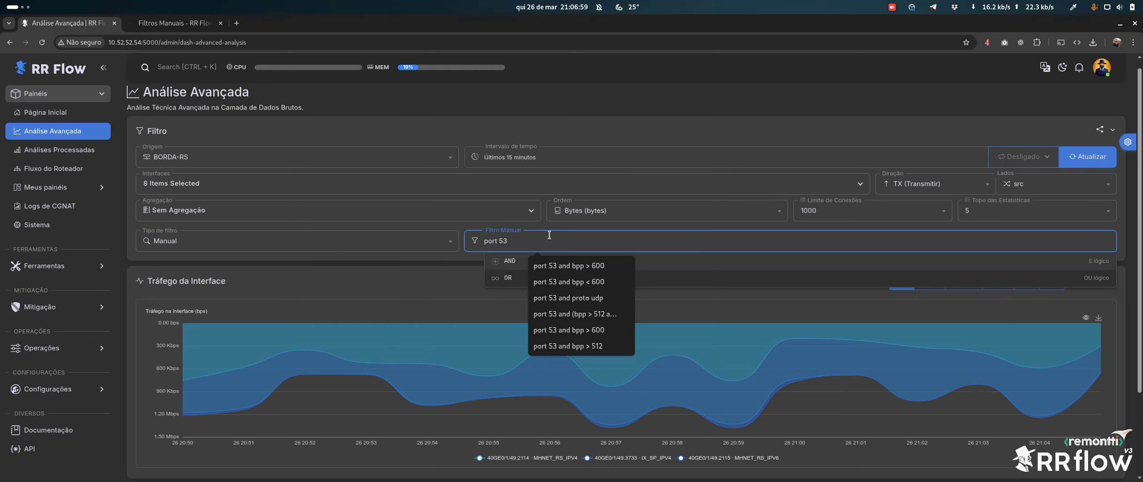
{"action": "left_click", "coordinate": [574, 87]}
{"action": "left_click", "coordinate": [933, 189]}
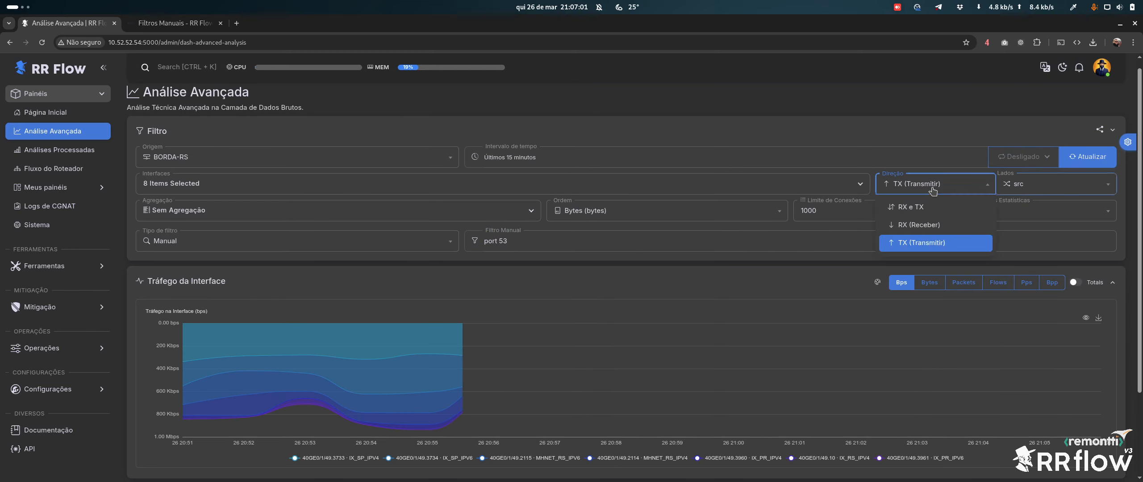
{"action": "left_click", "coordinate": [910, 207]}
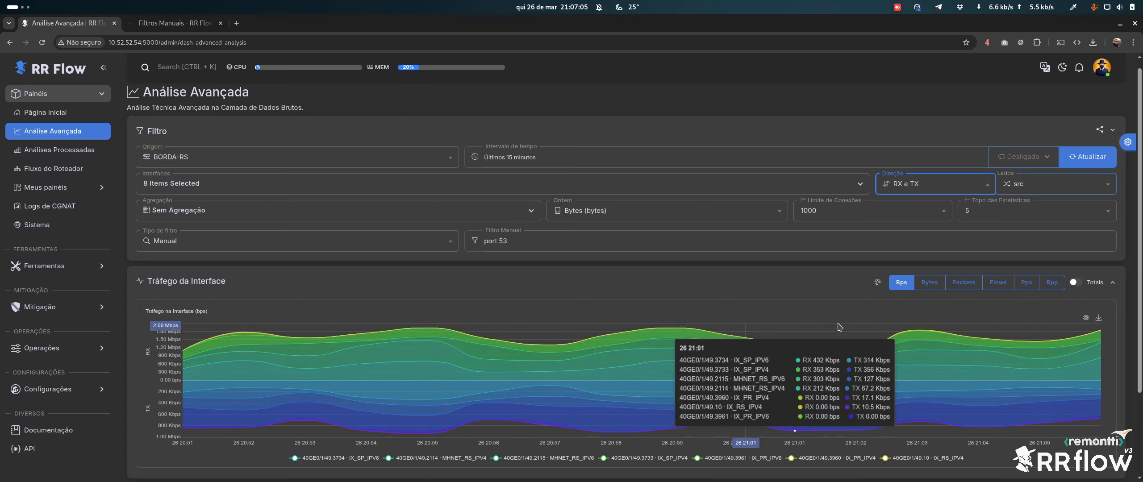
Extend the manual filter to "port 53 and proto tcp" and apply it.
{"action": "left_click", "coordinate": [682, 238]}
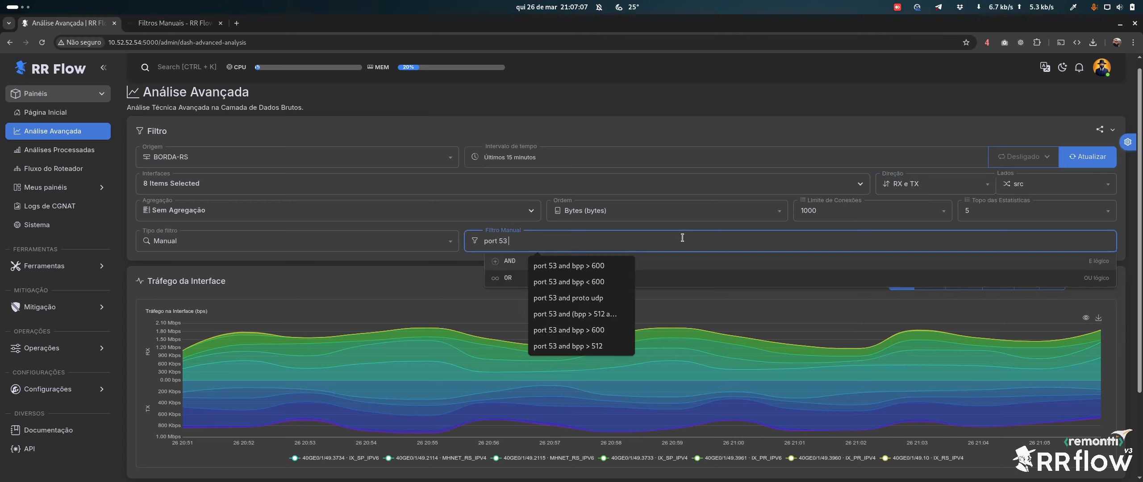
{"action": "type", "text": "and "}
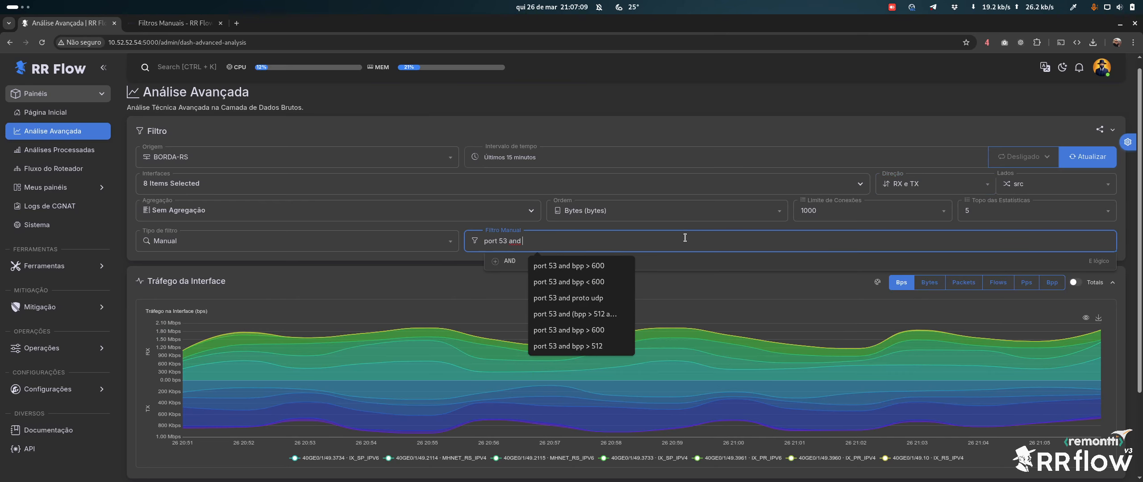
{"action": "type", "text": "proto tcp"}
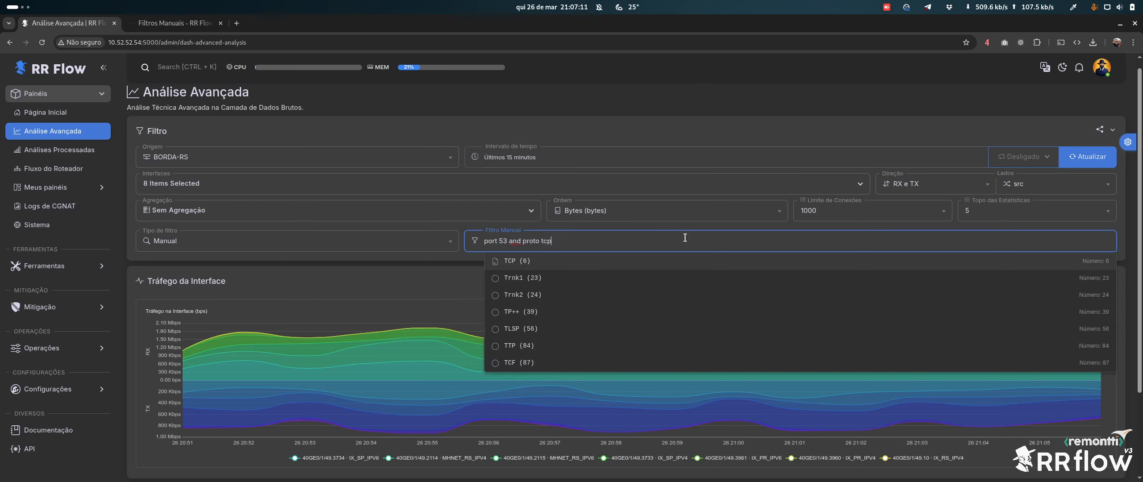
{"action": "key", "text": "Return"}
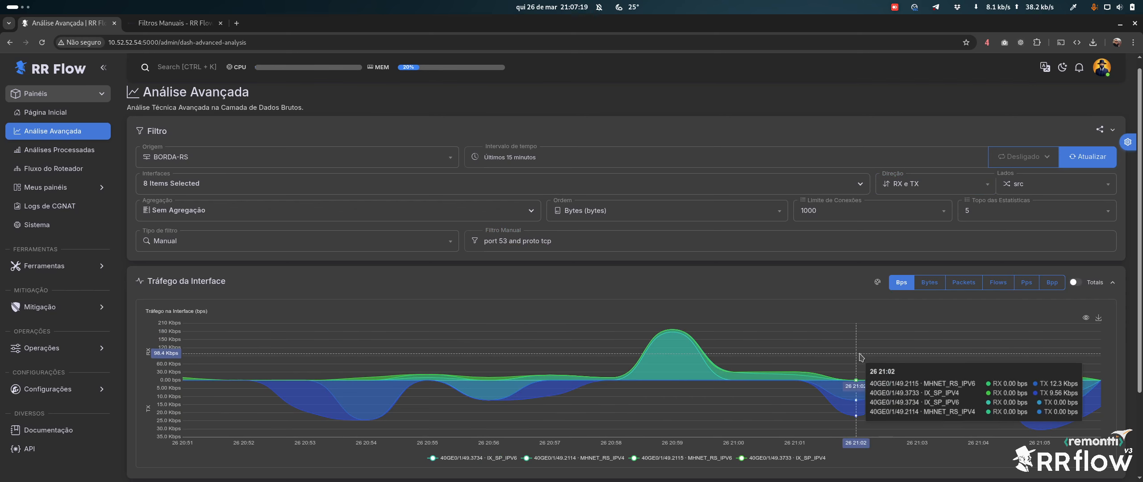
Change the protocol in the manual filter to udp and apply "port 53 and proto udp".
{"action": "left_click", "coordinate": [564, 245]}
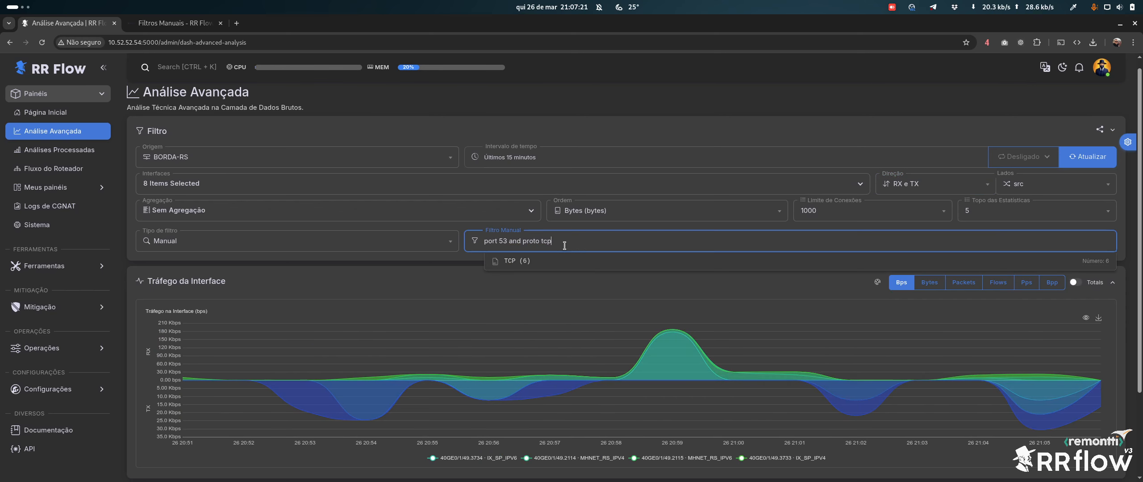
{"action": "type", "text": "udp"}
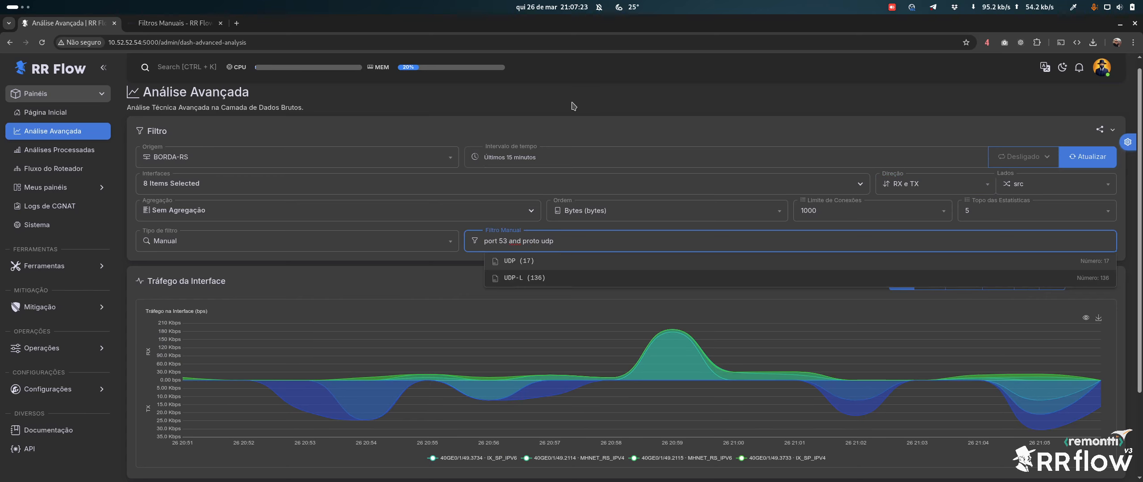
{"action": "key", "text": "Return"}
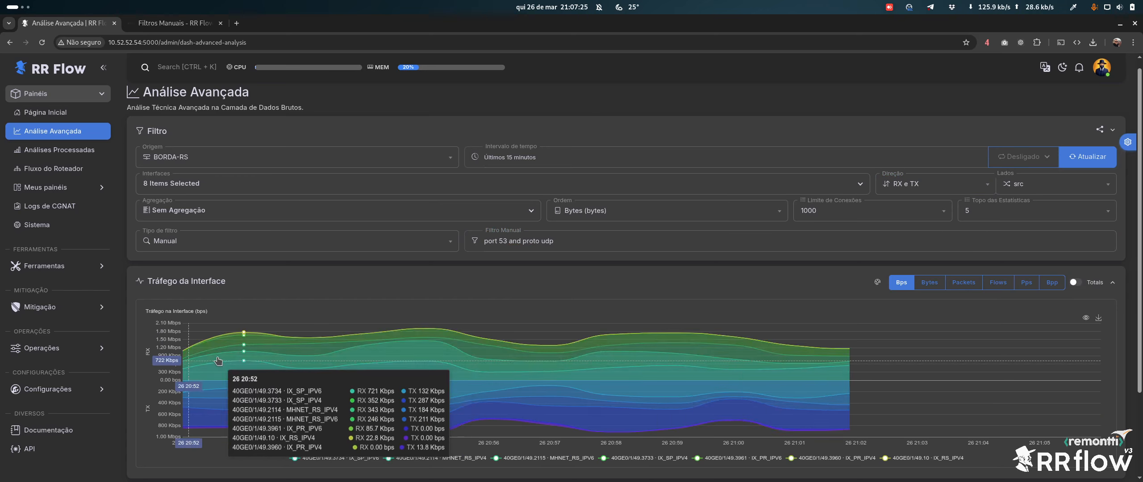
Add an IP condition so the manual filter reads "port 53 and proto udp and ip 1.1.1.1".
{"action": "left_click", "coordinate": [620, 240]}
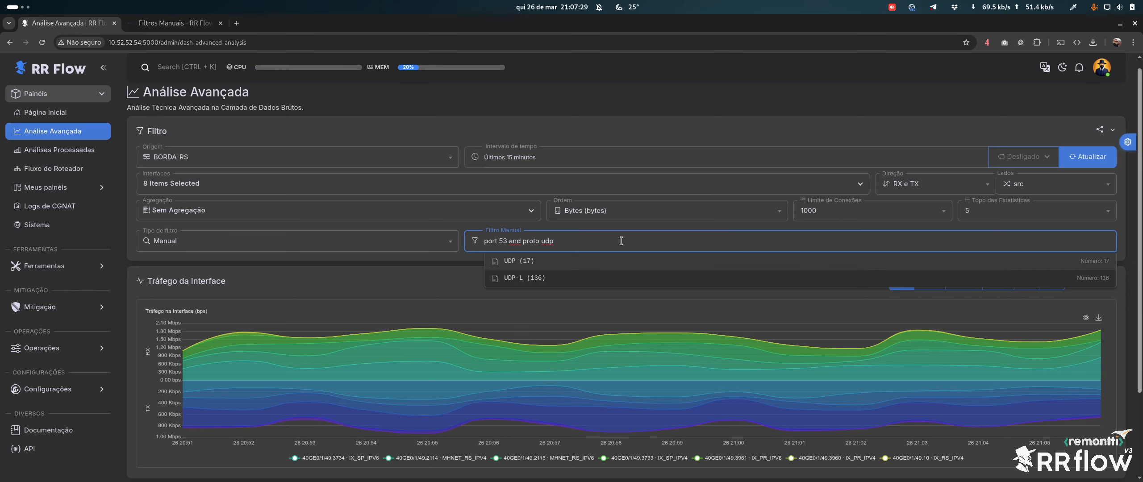
{"action": "type", "text": "and"}
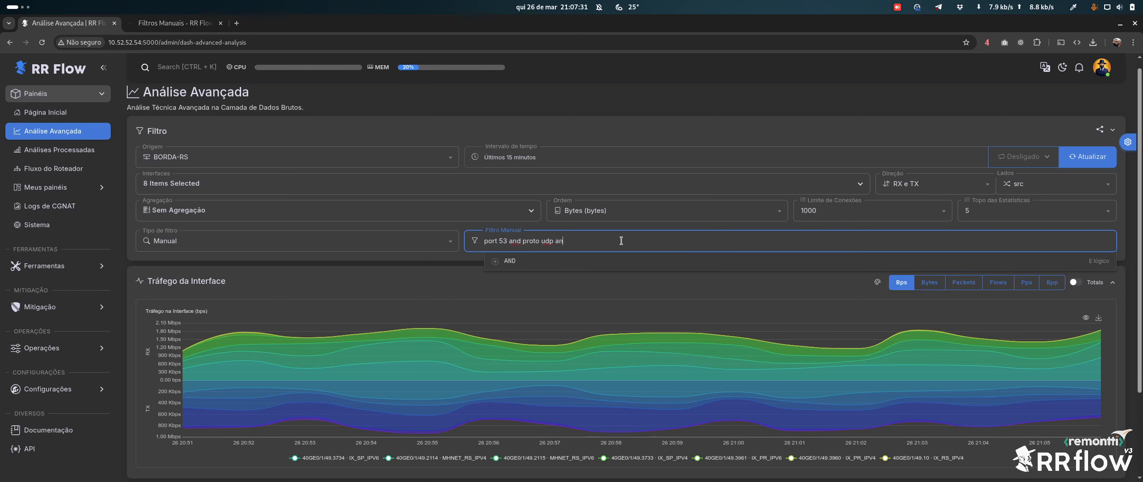
{"action": "type", "text": " ip"}
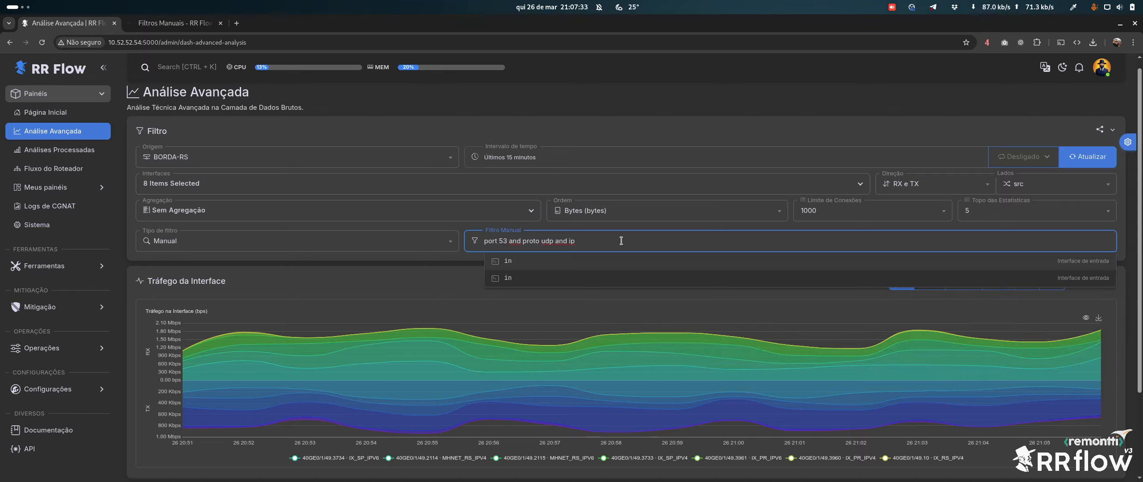
{"action": "type", "text": " 1.1.1.1"}
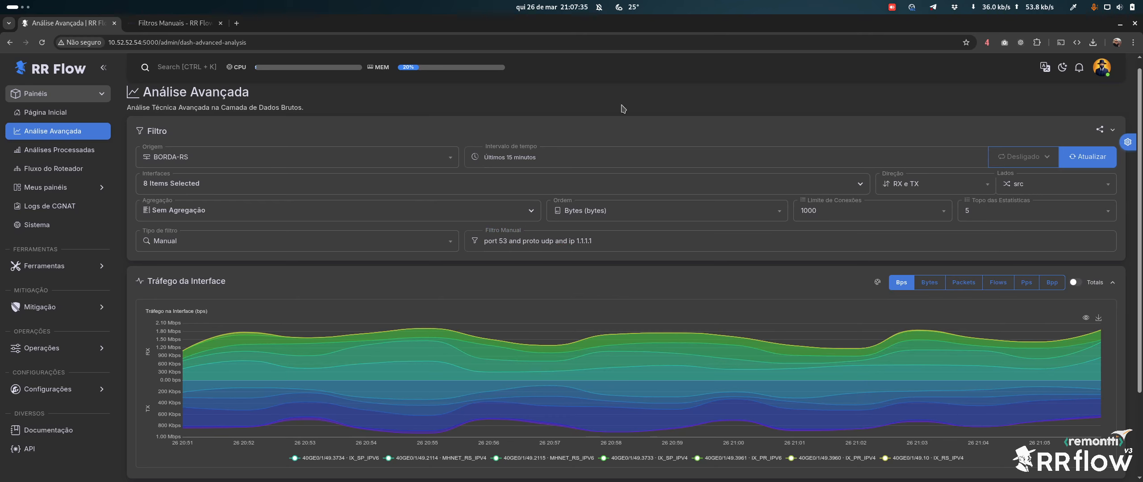
Apply the manual filter "port 53 and proto udp and ip 1.1.1.1" and view the traffic analysis by Proto, Flags, AS and Geo.
{"action": "key", "text": "Return"}
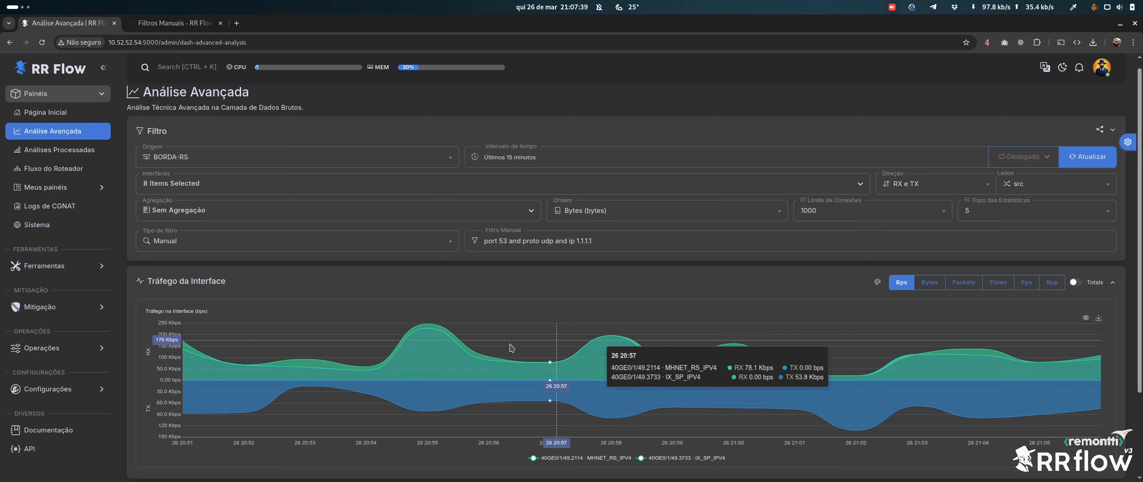
{"action": "scroll", "coordinate": [538, 291], "scroll_direction": "down", "scroll_amount": 5}
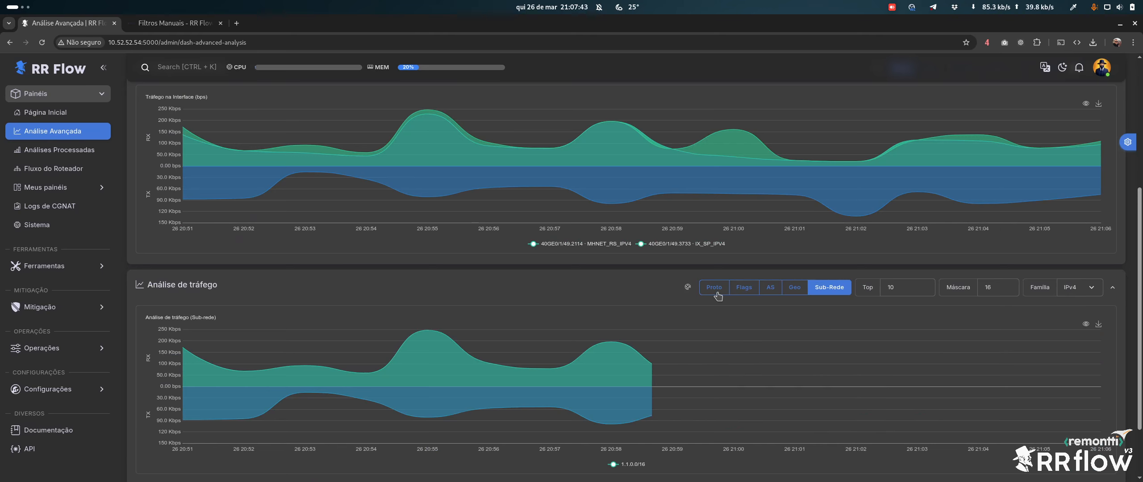
{"action": "left_click", "coordinate": [716, 289]}
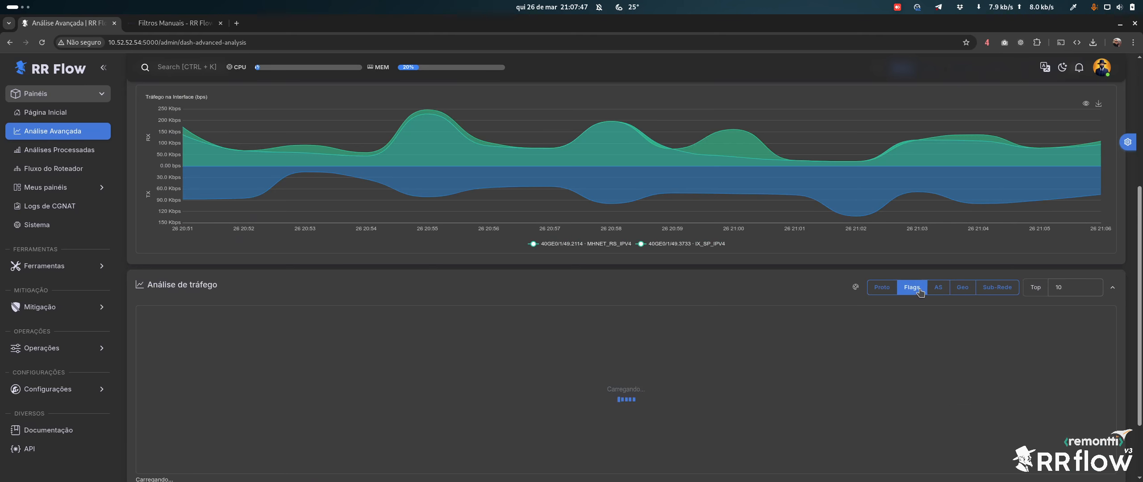
{"action": "left_click", "coordinate": [939, 289]}
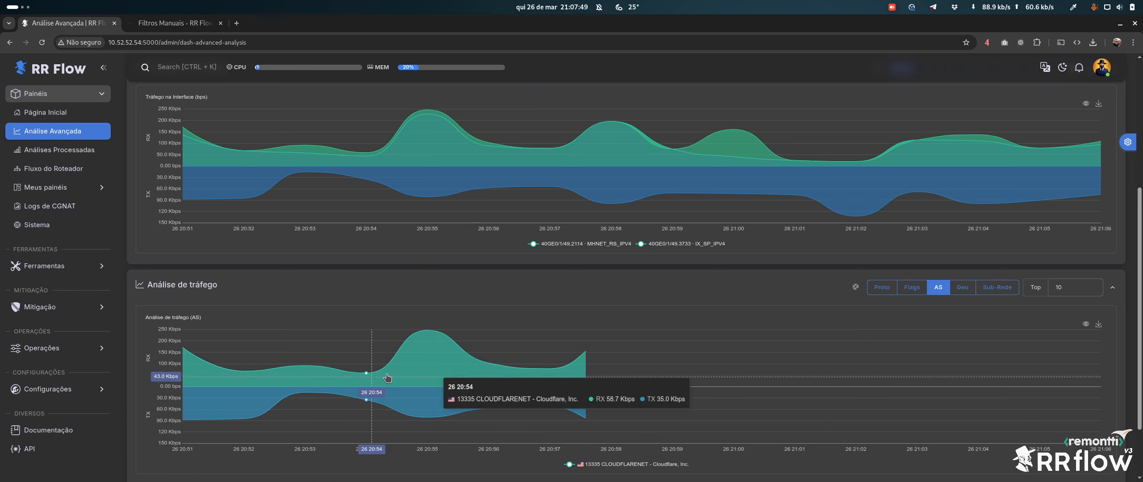
{"action": "left_click", "coordinate": [959, 288]}
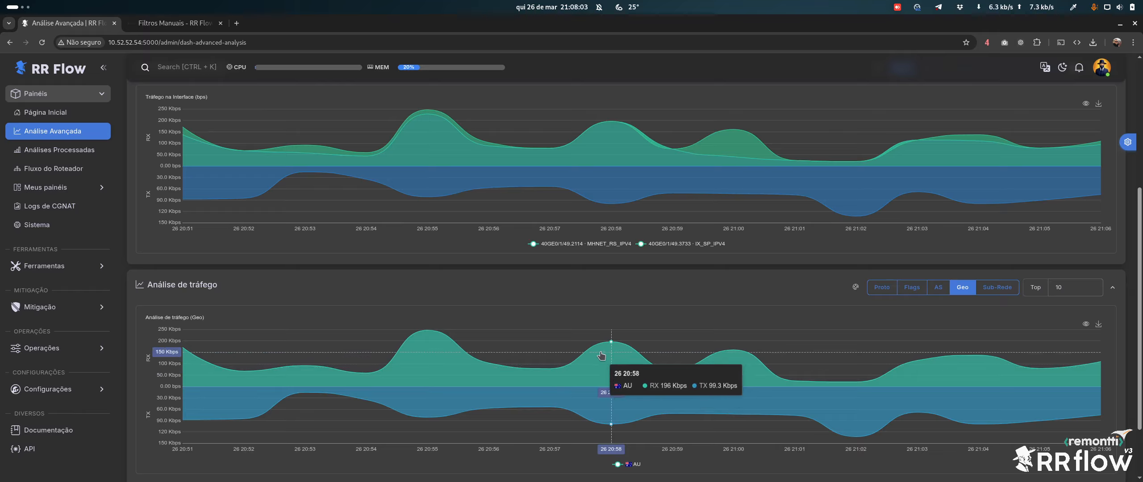
{"action": "scroll", "coordinate": [601, 355], "scroll_direction": "up", "scroll_amount": 5}
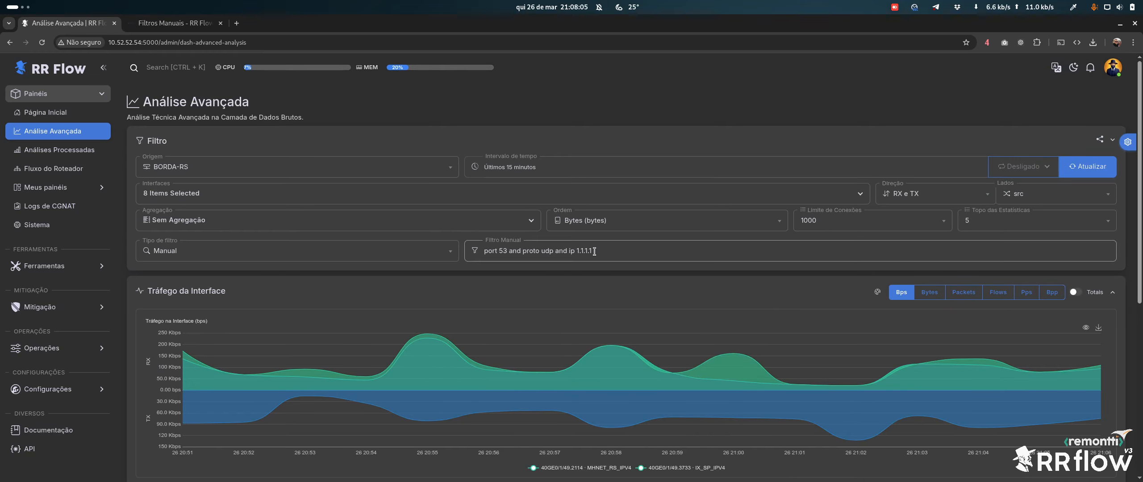
{"action": "scroll", "coordinate": [624, 266], "scroll_direction": "down", "scroll_amount": 5}
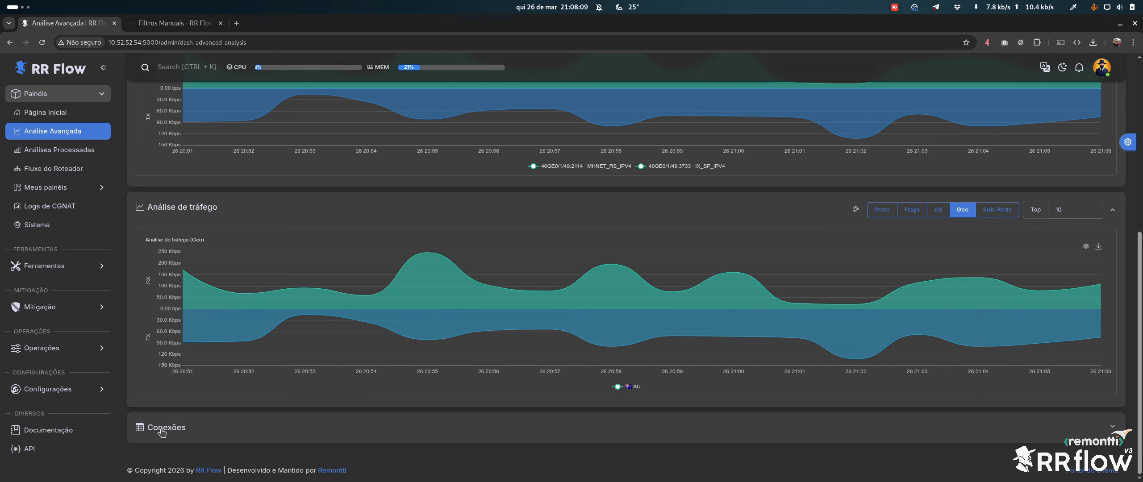
Collapse the Tráfego da Interface and Análise de tráfego sections, and expand them again.
{"action": "scroll", "coordinate": [161, 433], "scroll_direction": "up", "scroll_amount": 3}
{"action": "left_click", "coordinate": [214, 149]}
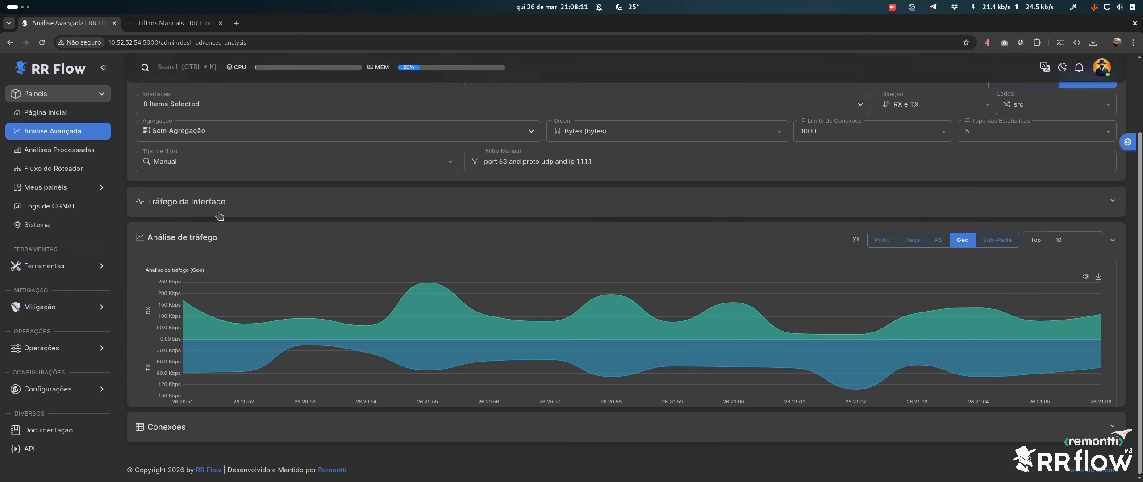
{"action": "left_click", "coordinate": [402, 239]}
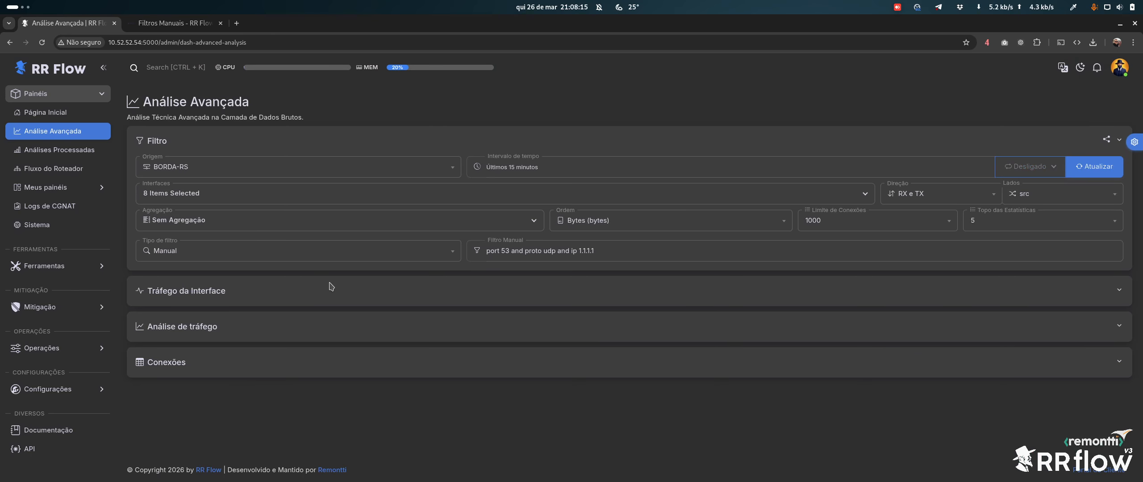
{"action": "left_click", "coordinate": [234, 291]}
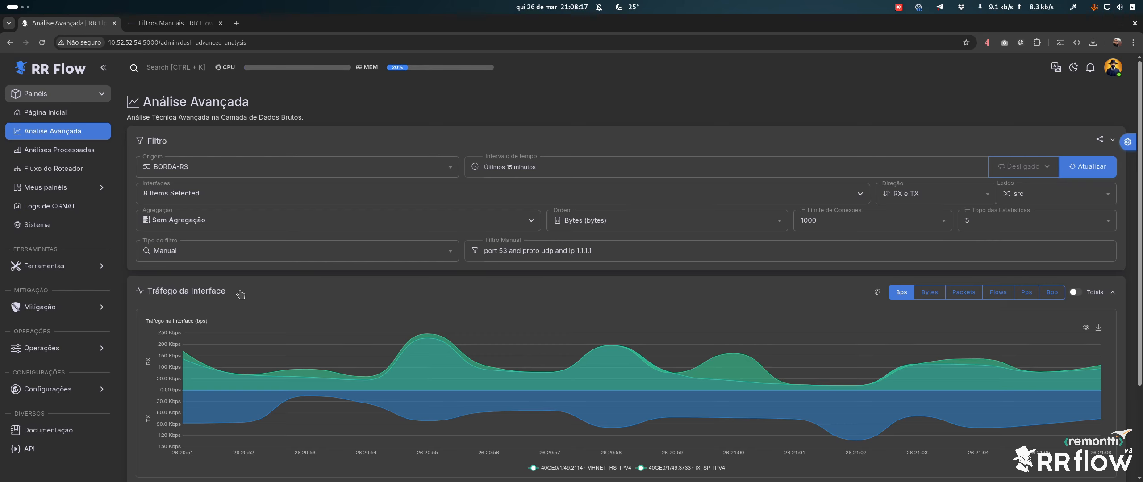
{"action": "left_click", "coordinate": [240, 293]}
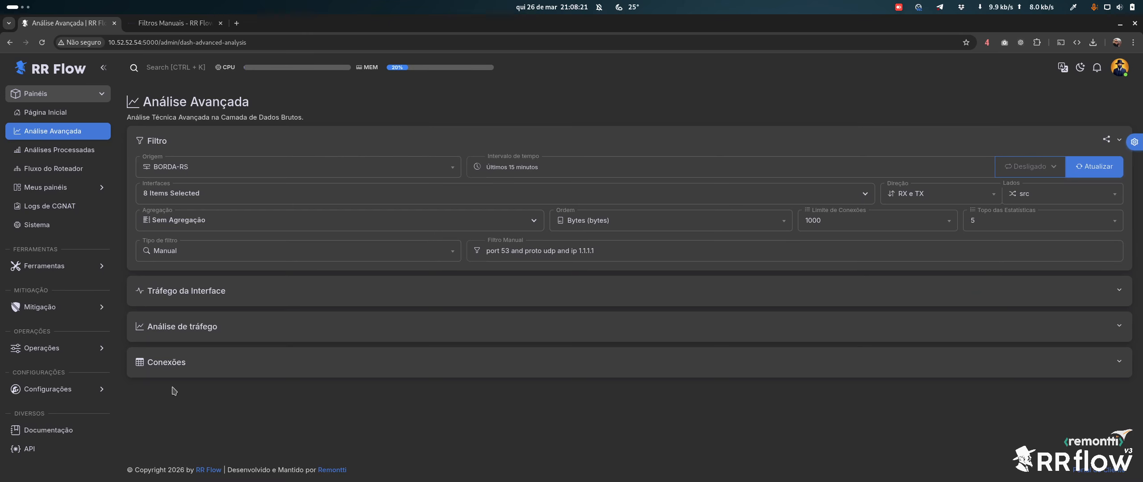
{"action": "left_click", "coordinate": [184, 331]}
{"action": "left_click", "coordinate": [183, 298]}
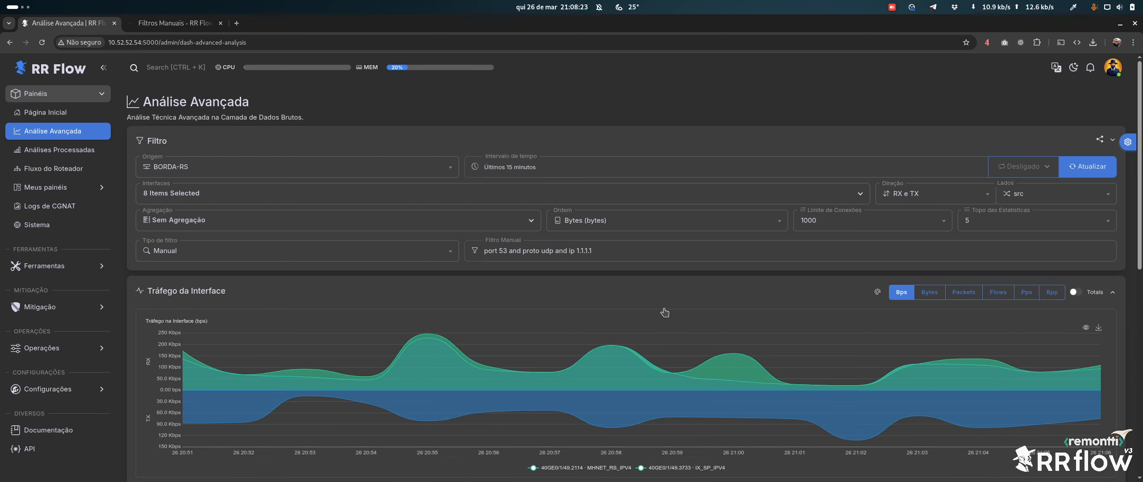
Look over the expanded Conexões section and collapse the Tráfego da Interface and Análise de tráfego sections above it.
{"action": "scroll", "coordinate": [660, 312], "scroll_direction": "down", "scroll_amount": 4}
{"action": "scroll", "coordinate": [520, 321], "scroll_direction": "up", "scroll_amount": 3}
{"action": "scroll", "coordinate": [519, 317], "scroll_direction": "down", "scroll_amount": 6}
{"action": "scroll", "coordinate": [519, 308], "scroll_direction": "down", "scroll_amount": 5}
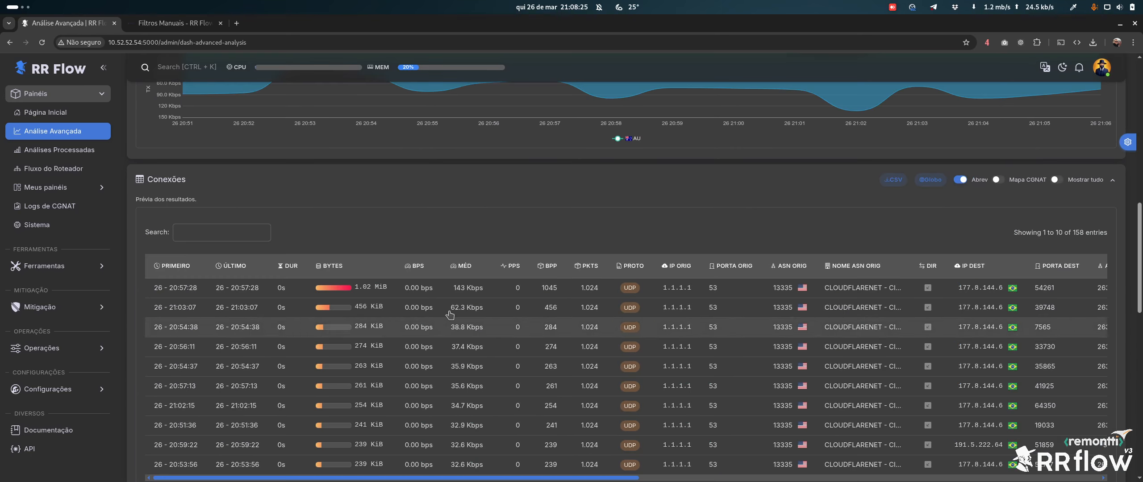
{"action": "scroll", "coordinate": [672, 244], "scroll_direction": "up", "scroll_amount": 8}
{"action": "scroll", "coordinate": [673, 244], "scroll_direction": "up", "scroll_amount": 3}
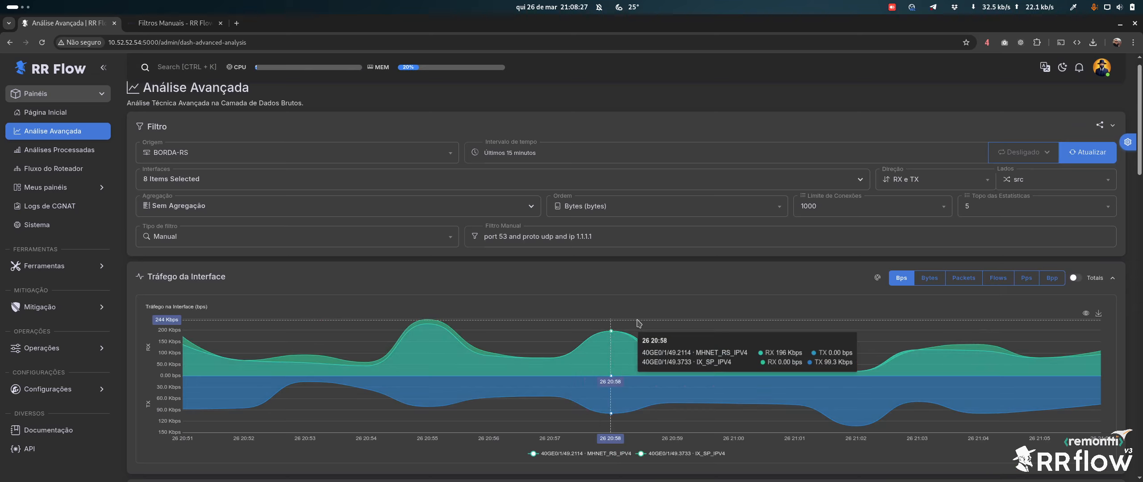
{"action": "scroll", "coordinate": [525, 234], "scroll_direction": "down", "scroll_amount": 15}
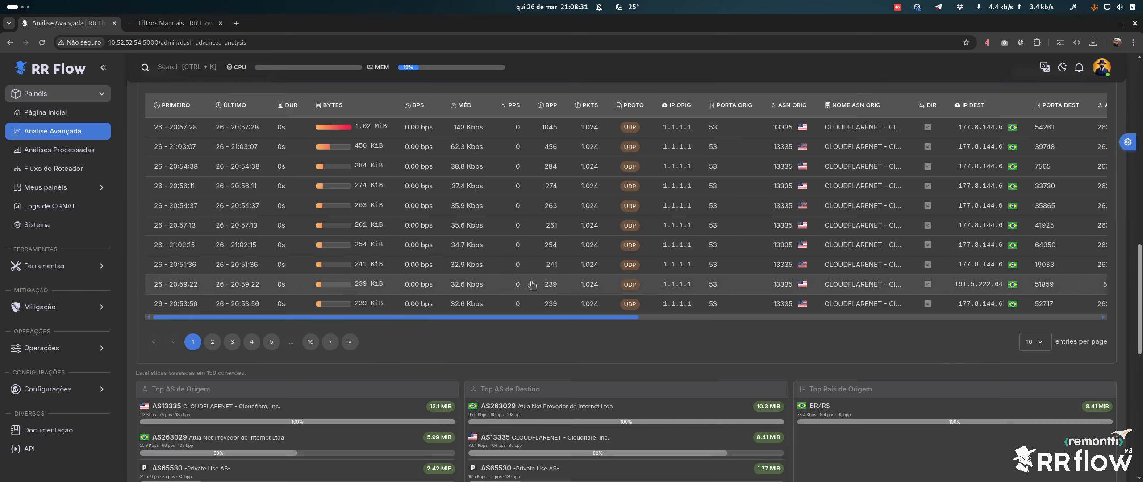
{"action": "scroll", "coordinate": [273, 343], "scroll_direction": "up", "scroll_amount": 5}
{"action": "scroll", "coordinate": [270, 274], "scroll_direction": "up", "scroll_amount": 10}
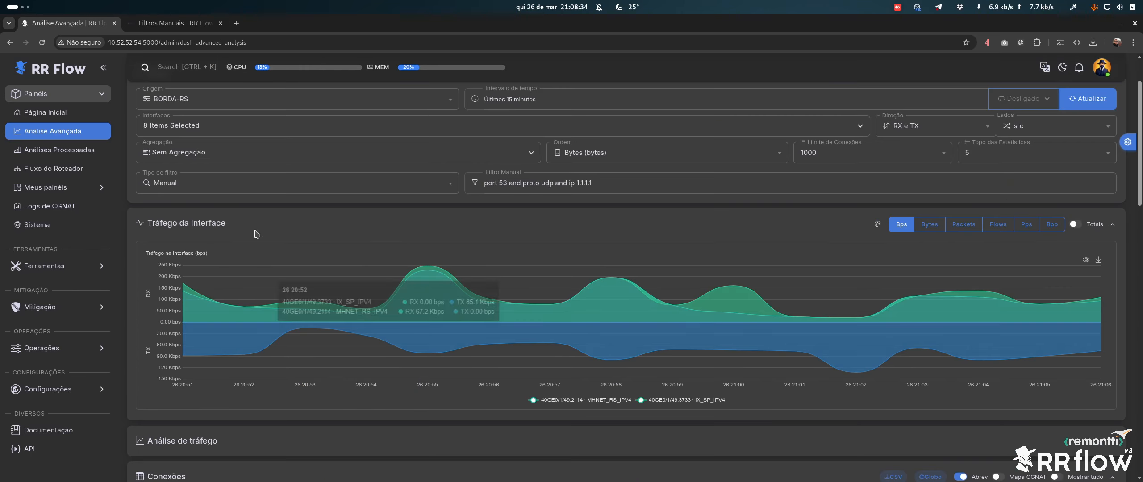
{"action": "left_click", "coordinate": [257, 231]}
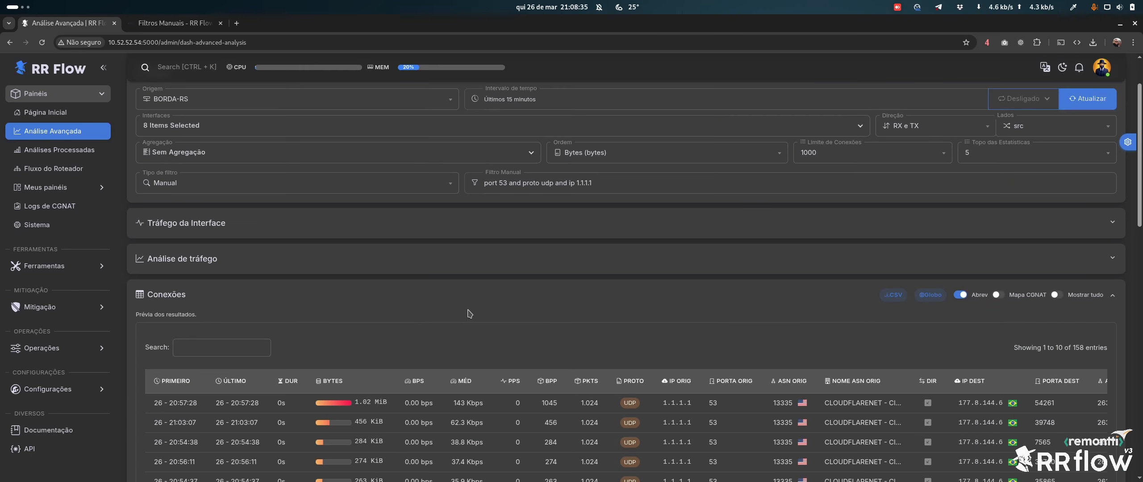
Examine the connections table across all its columns, including the bytes, interfaces, networks, VLAN, next hops, TOS and sampling.
{"action": "left_click_drag", "start_coordinate": [1141, 187], "coordinate": [1141, 98]}
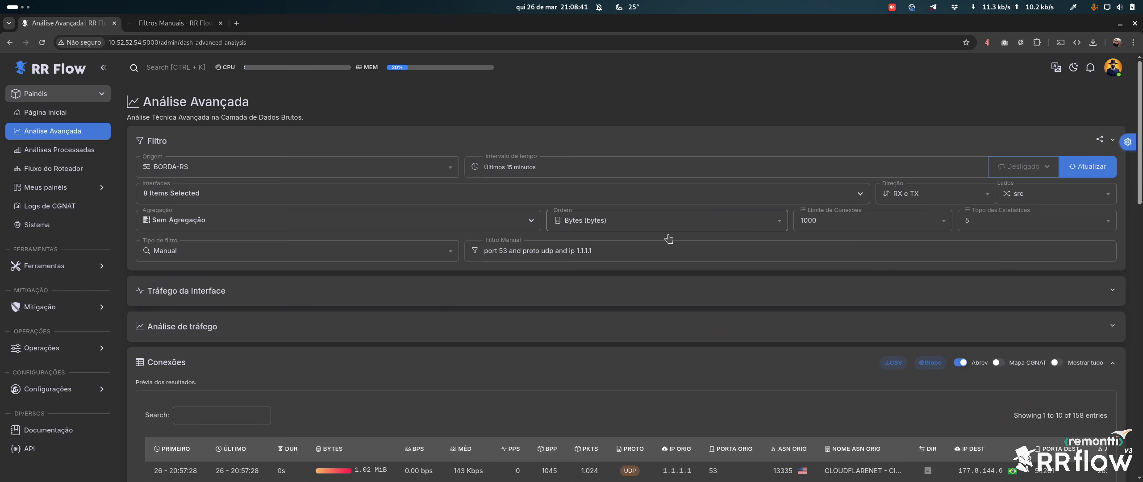
{"action": "left_click_drag", "start_coordinate": [1141, 155], "coordinate": [1142, 251]}
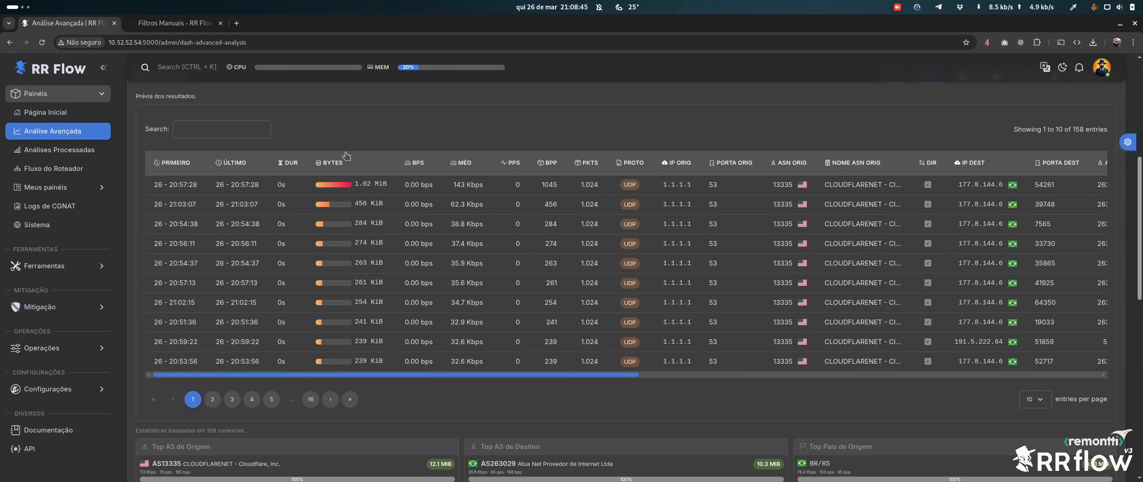
{"action": "left_click_drag", "start_coordinate": [1142, 167], "coordinate": [1140, 79]}
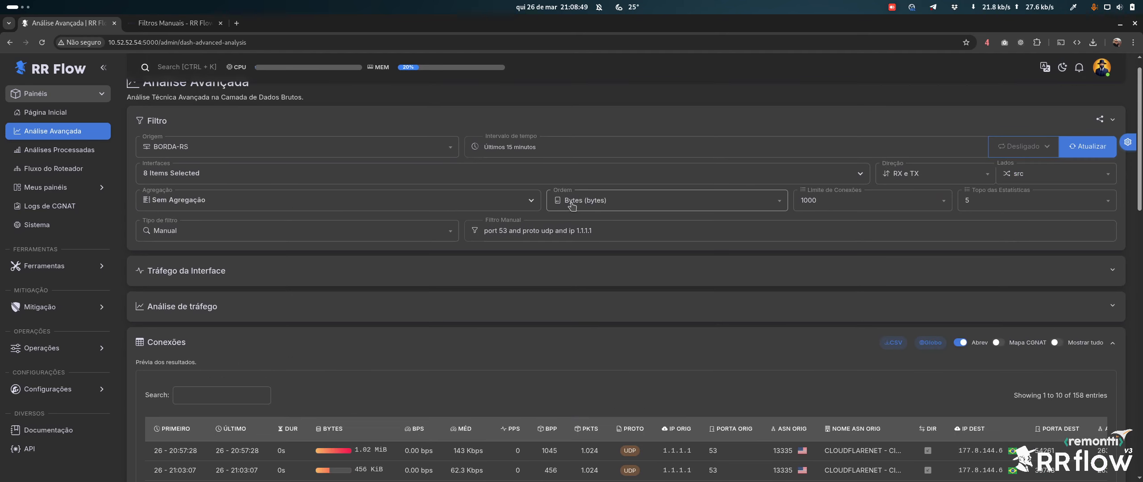
{"action": "scroll", "coordinate": [549, 232], "scroll_direction": "down", "scroll_amount": 3}
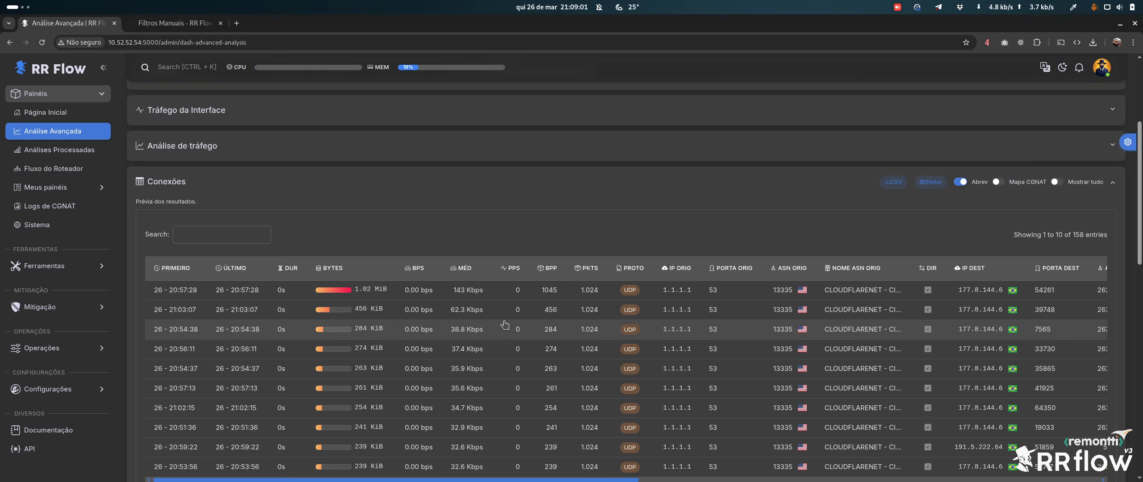
{"action": "left_click_drag", "start_coordinate": [455, 481], "coordinate": [875, 481]}
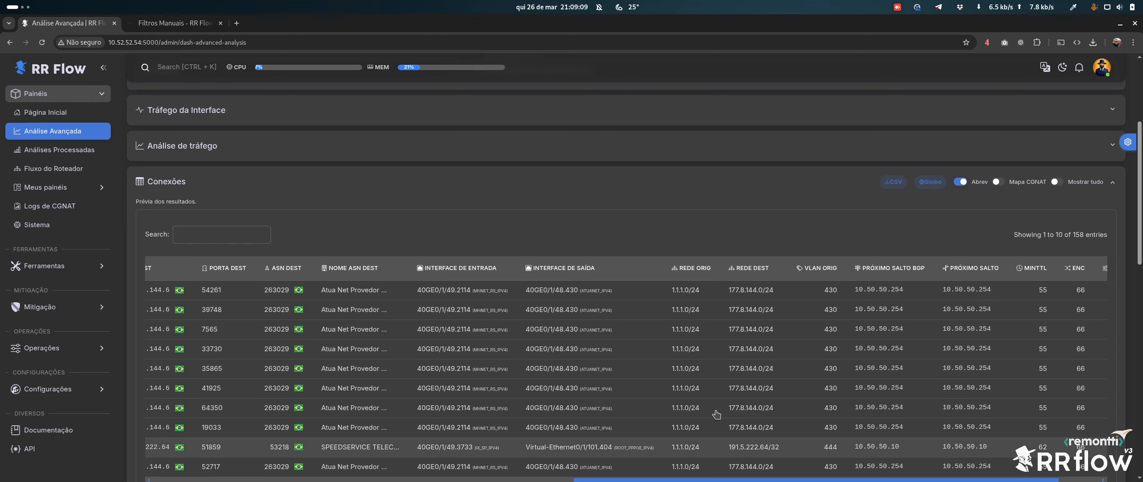
{"action": "left_click_drag", "start_coordinate": [745, 480], "coordinate": [786, 481]}
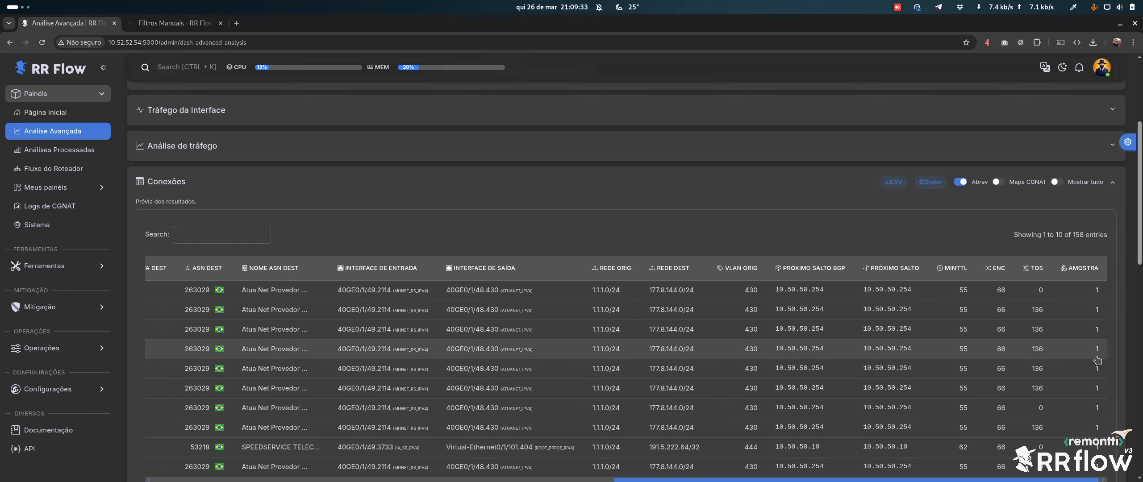
{"action": "left_click_drag", "start_coordinate": [1140, 235], "coordinate": [1141, 262]}
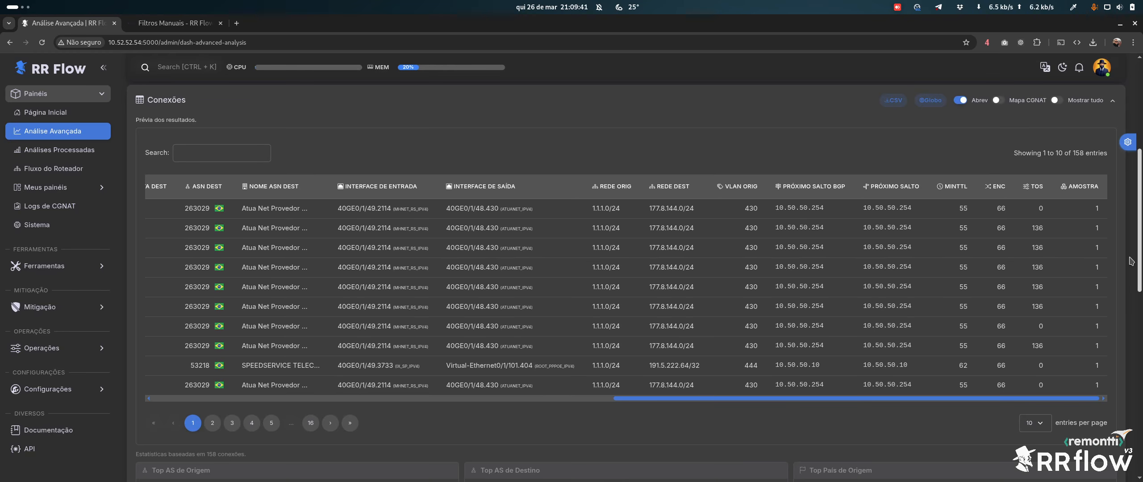
{"action": "left_click_drag", "start_coordinate": [952, 402], "coordinate": [959, 183]}
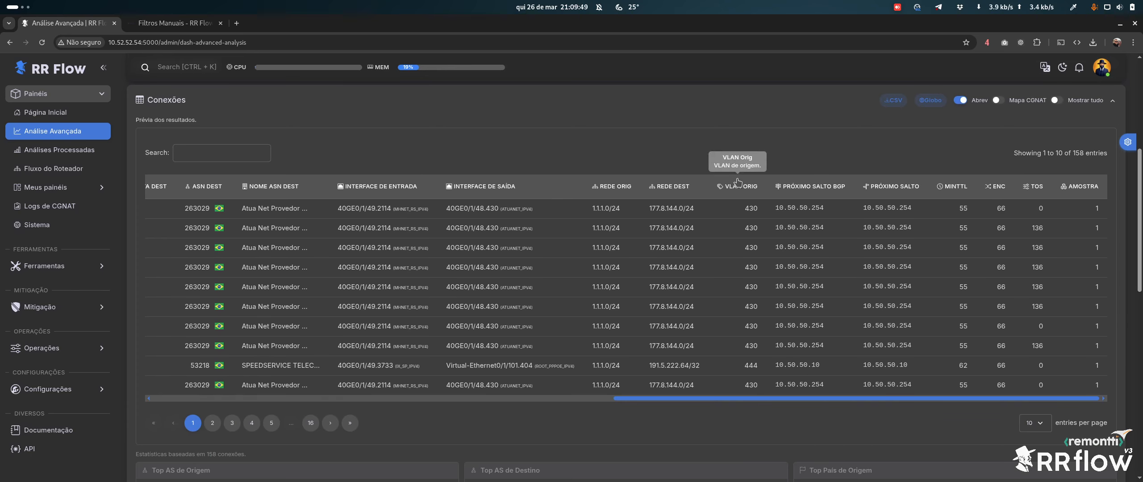
Expand the Operações navigation group and turn on Mapa CGNAT for the connections table.
{"action": "scroll", "coordinate": [804, 268], "scroll_direction": "up", "scroll_amount": 3}
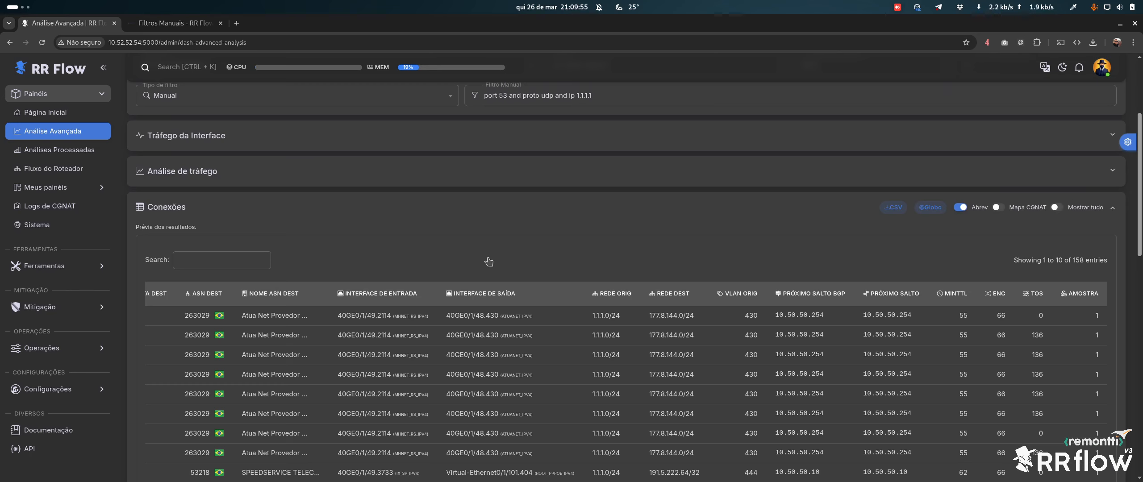
{"action": "left_click", "coordinate": [52, 348]}
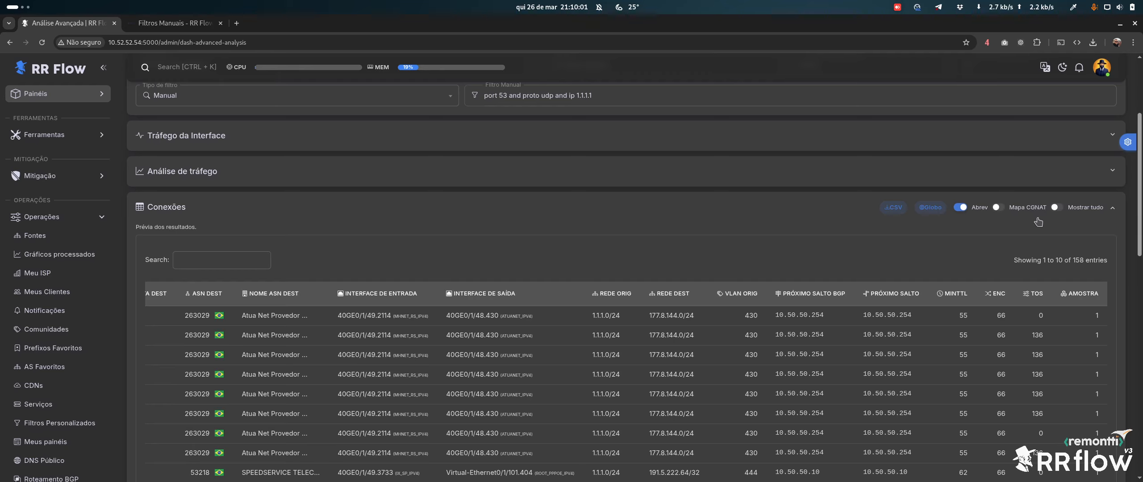
{"action": "left_click", "coordinate": [996, 208]}
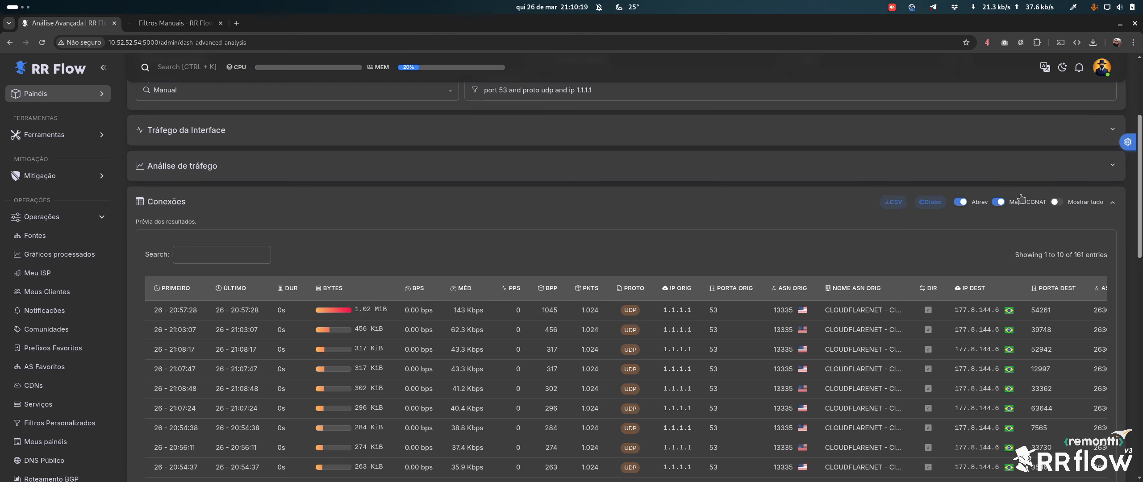
Turn on Mostrar tudo for the connections table and look through the raw columns, including the MAC, packet and byte fields.
{"action": "left_click", "coordinate": [1094, 201]}
{"action": "scroll", "coordinate": [1098, 210], "scroll_direction": "up", "scroll_amount": 3}
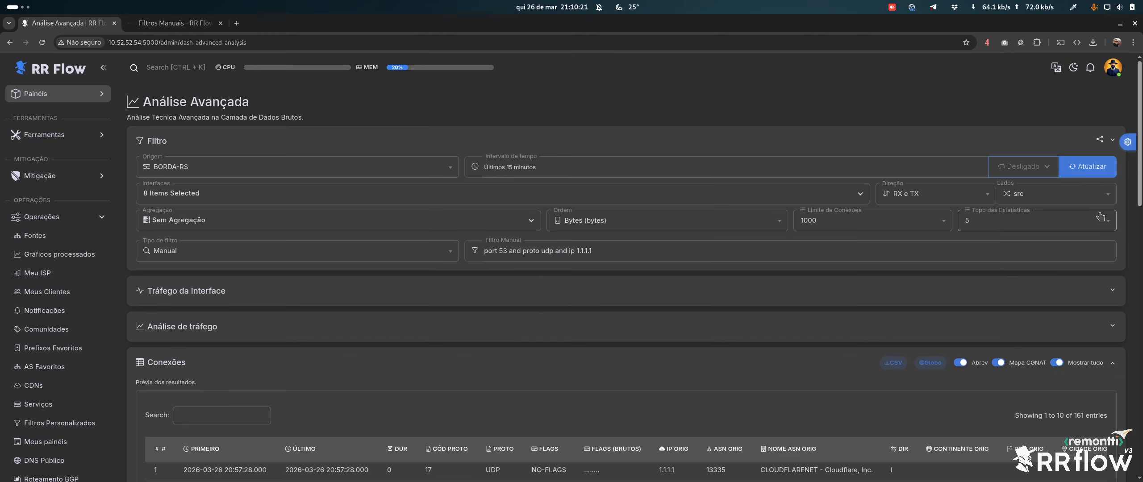
{"action": "left_click_drag", "start_coordinate": [1141, 141], "coordinate": [1141, 222]}
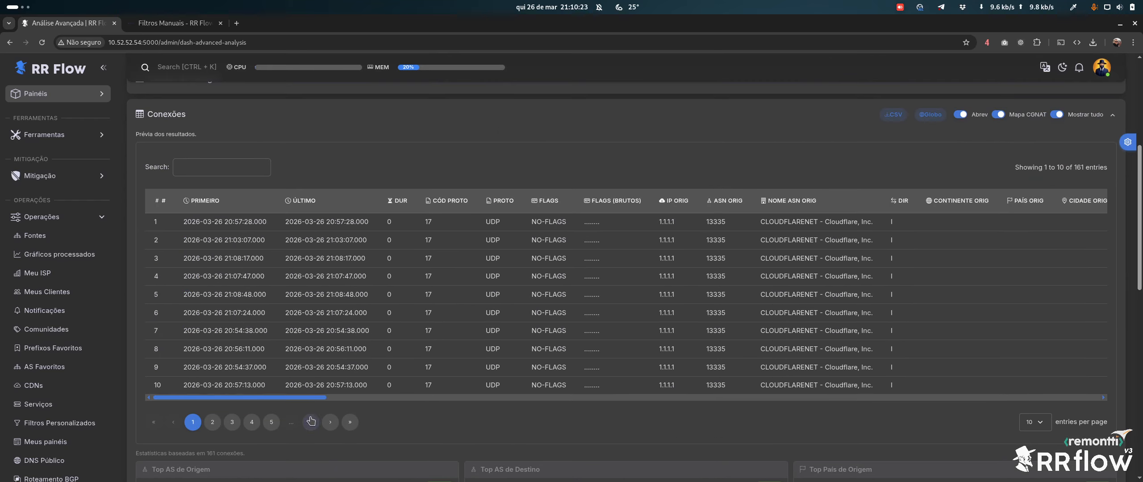
{"action": "left_click_drag", "start_coordinate": [299, 399], "coordinate": [785, 405]}
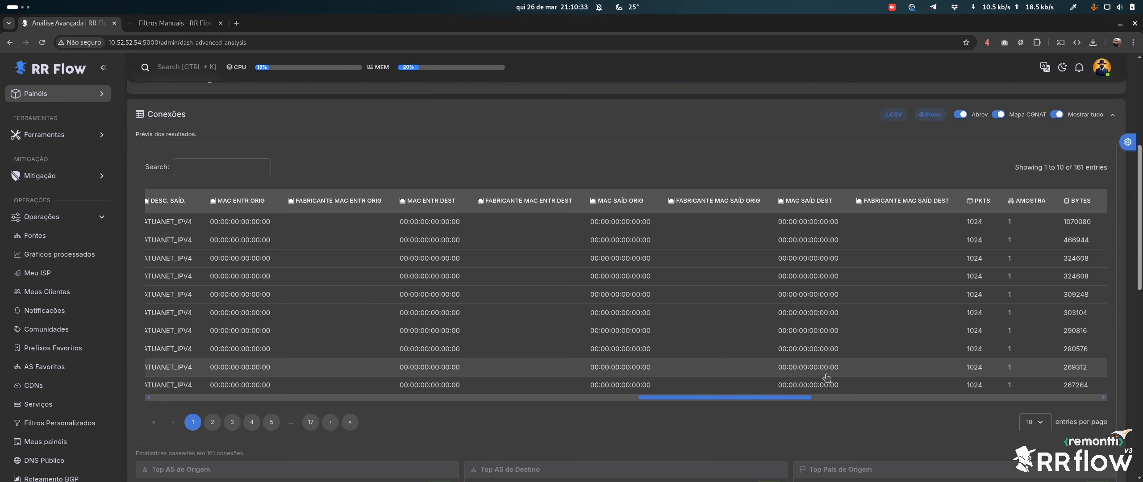
{"action": "left_click_drag", "start_coordinate": [724, 397], "coordinate": [247, 386]}
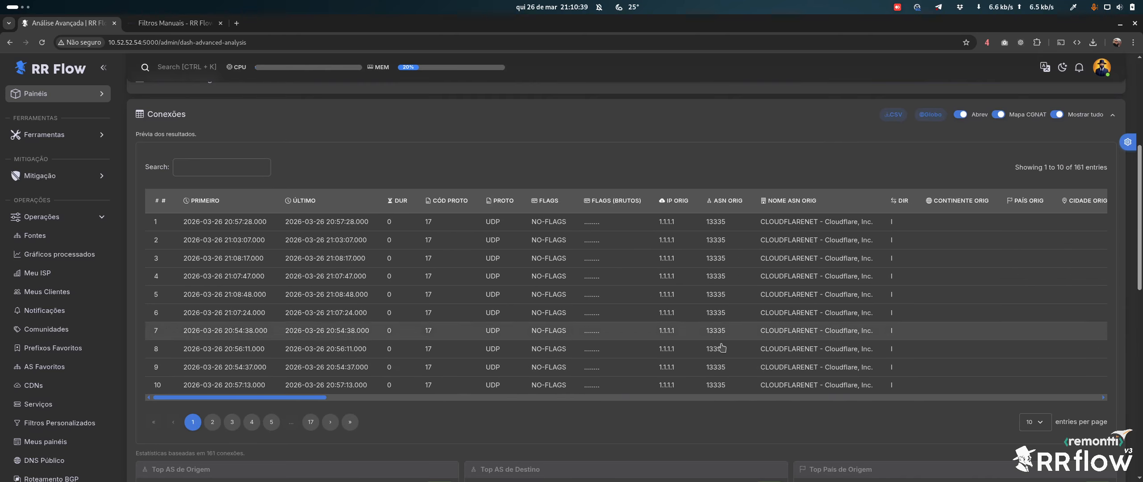
Turn off Mostrar tudo to return the connections table to its standard columns.
{"action": "scroll", "coordinate": [837, 260], "scroll_direction": "up", "scroll_amount": 3}
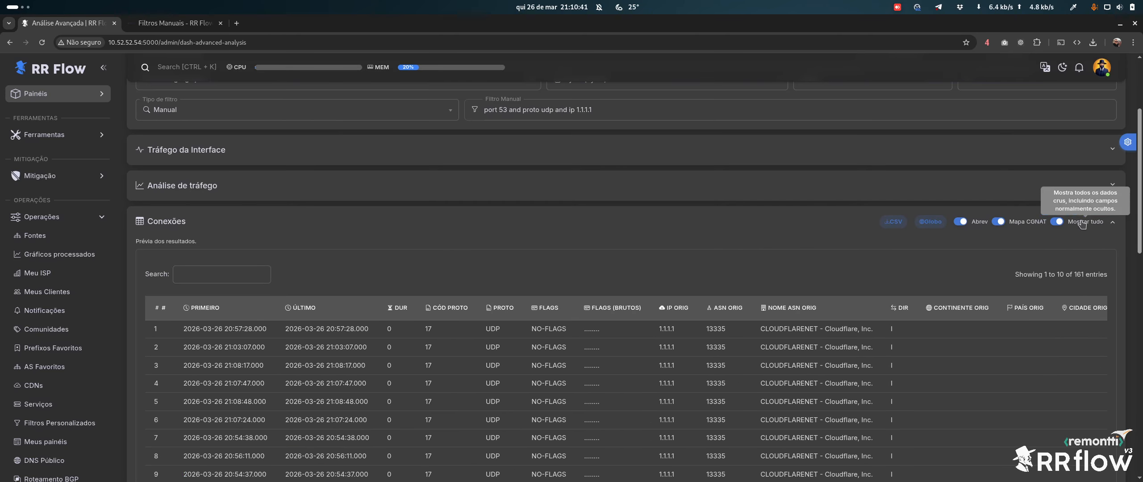
{"action": "left_click", "coordinate": [1056, 224]}
{"action": "scroll", "coordinate": [1062, 234], "scroll_direction": "up", "scroll_amount": 3}
{"action": "scroll", "coordinate": [719, 269], "scroll_direction": "down", "scroll_amount": 5}
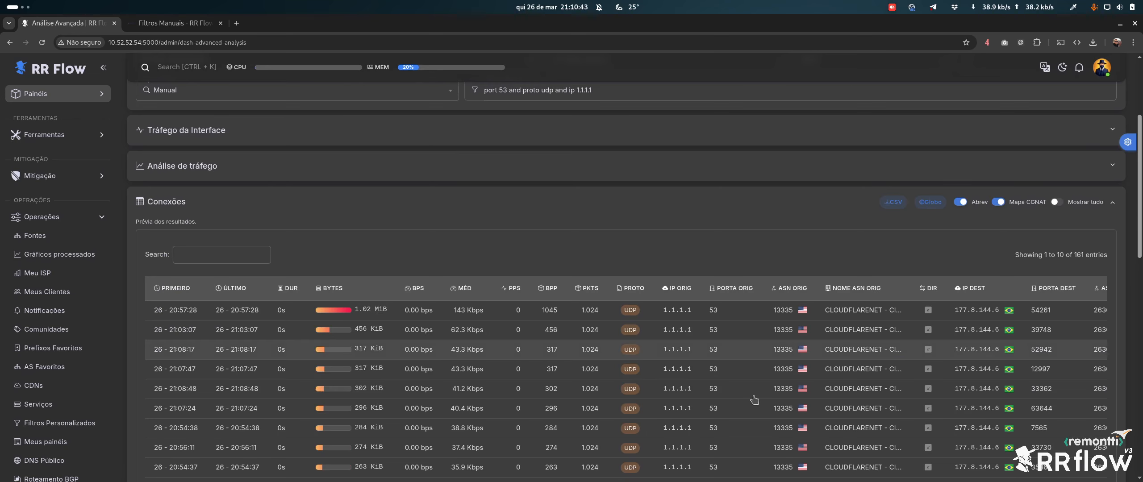
{"action": "scroll", "coordinate": [720, 269], "scroll_direction": "up", "scroll_amount": 2}
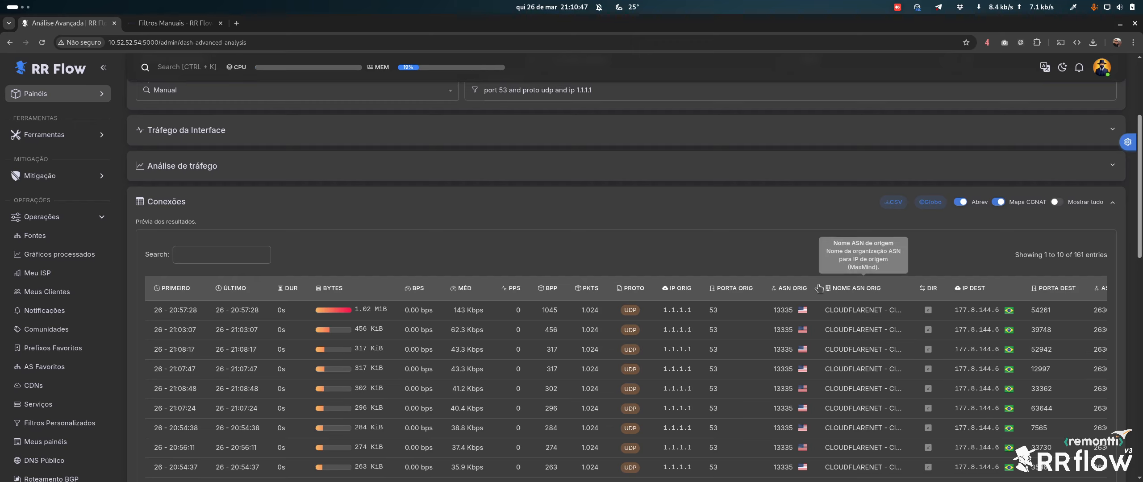
Aggregate the connections by Endereço IP de origem (único) and review the resulting rows.
{"action": "scroll", "coordinate": [364, 355], "scroll_direction": "down", "scroll_amount": 1}
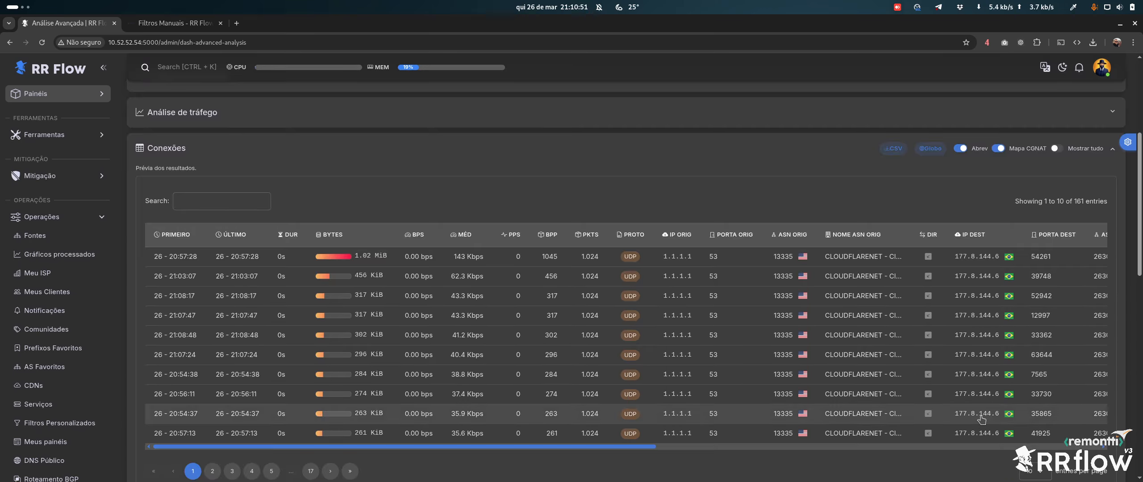
{"action": "scroll", "coordinate": [309, 180], "scroll_direction": "up", "scroll_amount": 4}
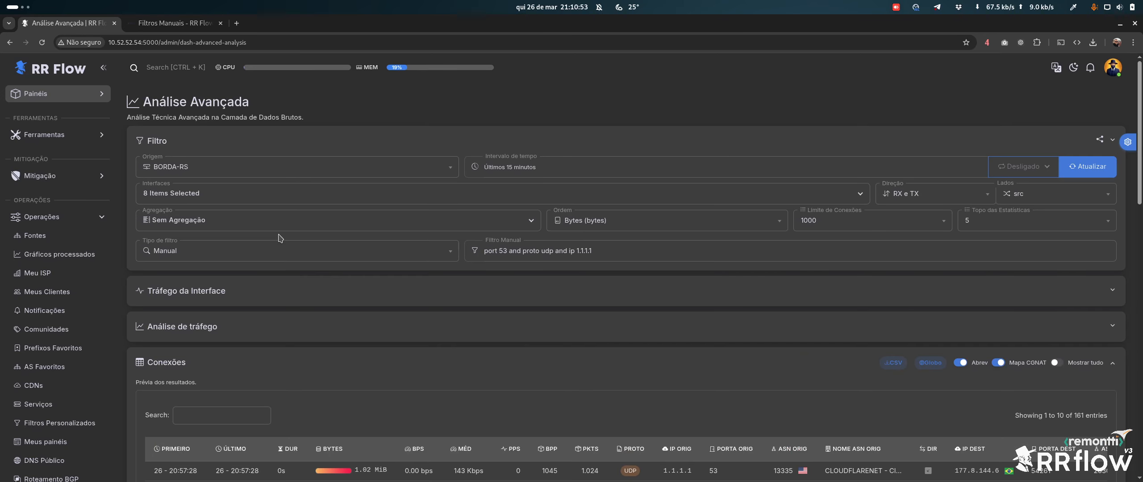
{"action": "left_click", "coordinate": [195, 222]}
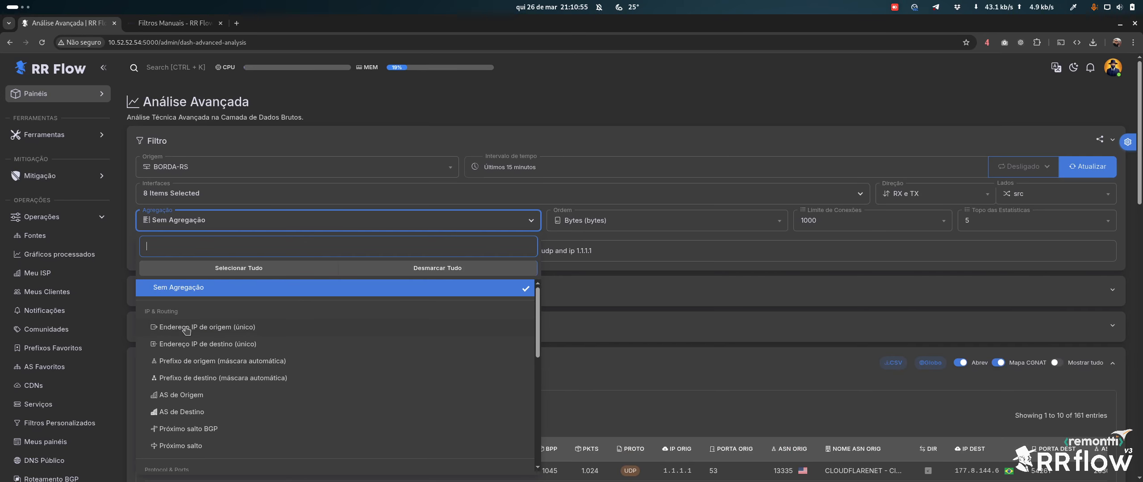
{"action": "left_click", "coordinate": [209, 330]}
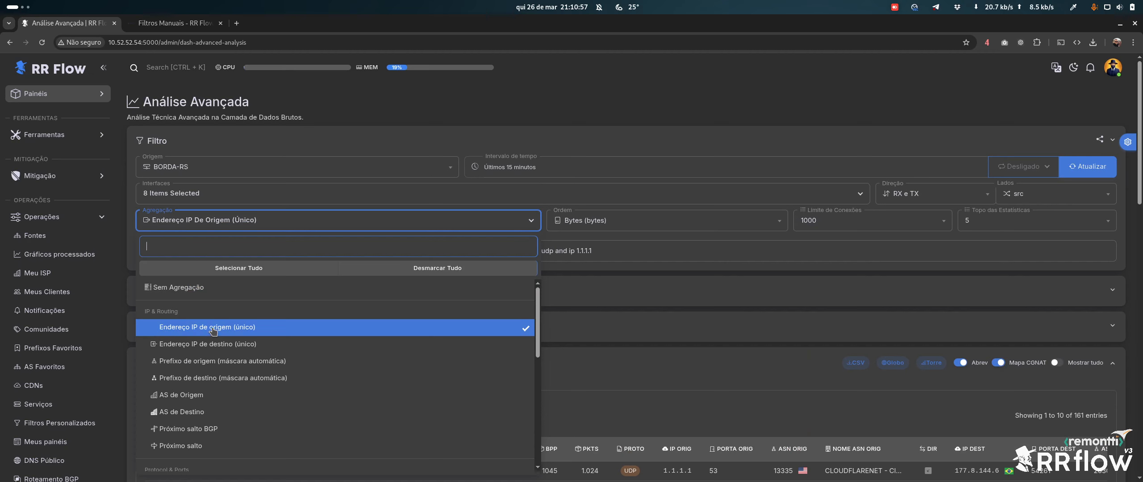
{"action": "left_click", "coordinate": [694, 99]}
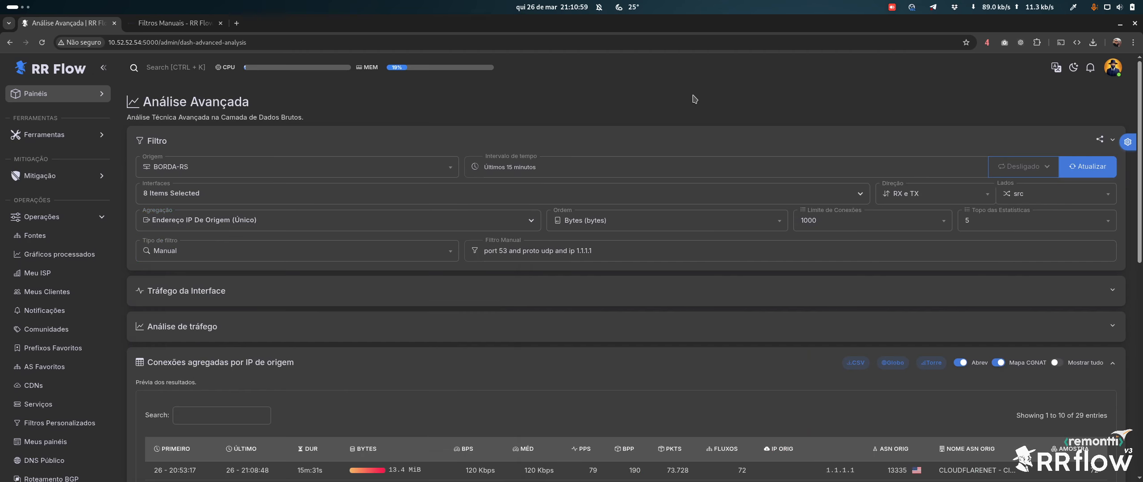
{"action": "scroll", "coordinate": [437, 256], "scroll_direction": "down", "scroll_amount": 3}
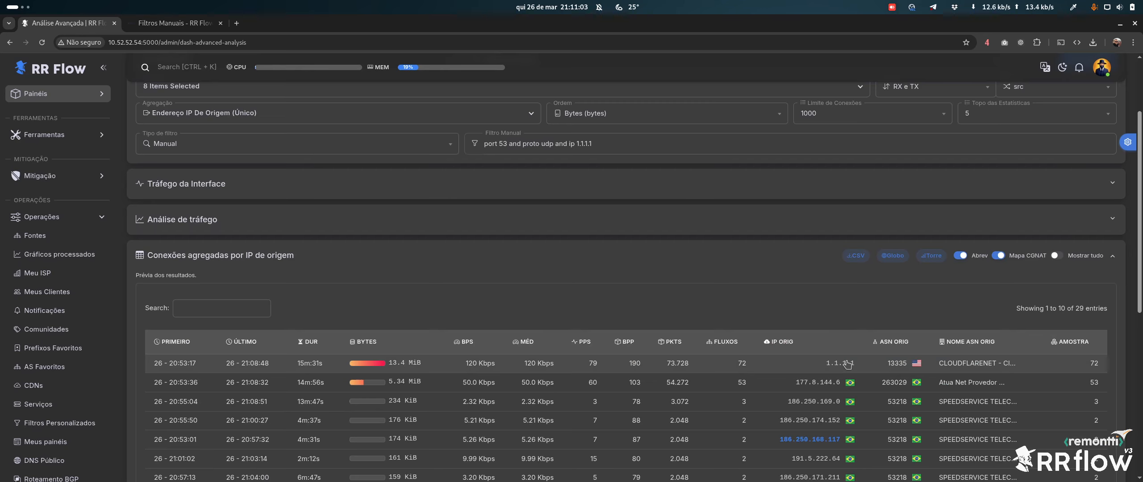
{"action": "scroll", "coordinate": [848, 364], "scroll_direction": "up", "scroll_amount": 3}
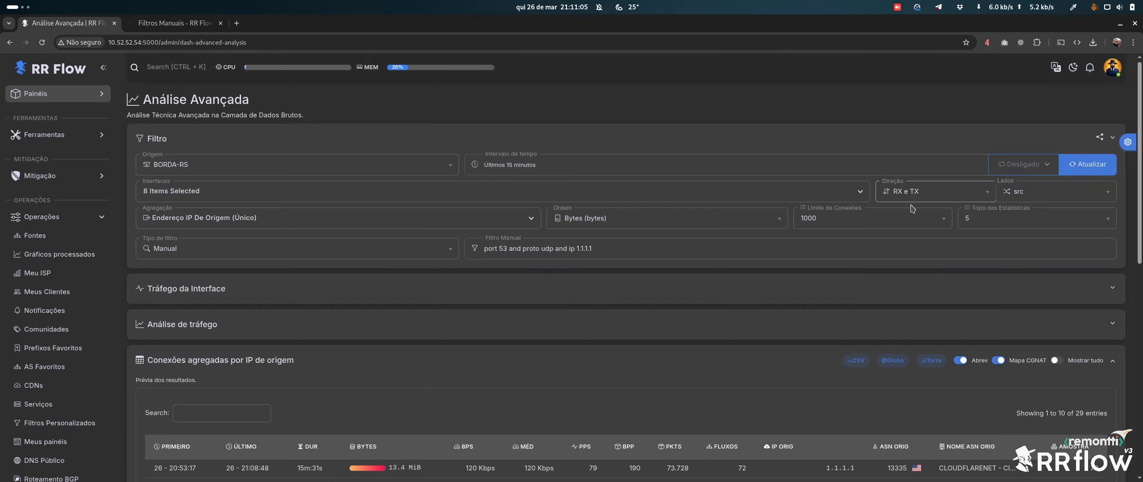
{"action": "scroll", "coordinate": [844, 311], "scroll_direction": "down", "scroll_amount": 4}
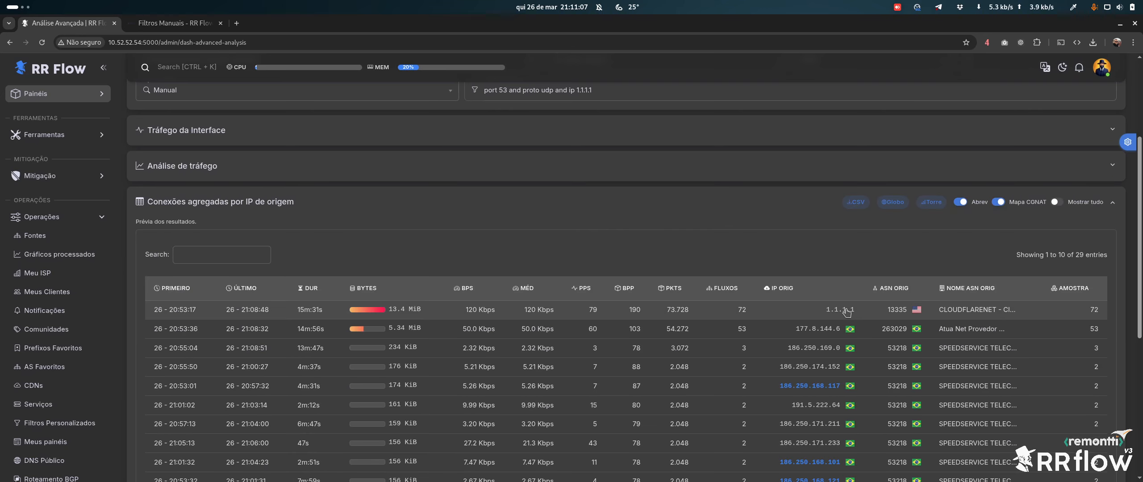
{"action": "scroll", "coordinate": [880, 164], "scroll_direction": "up", "scroll_amount": 4}
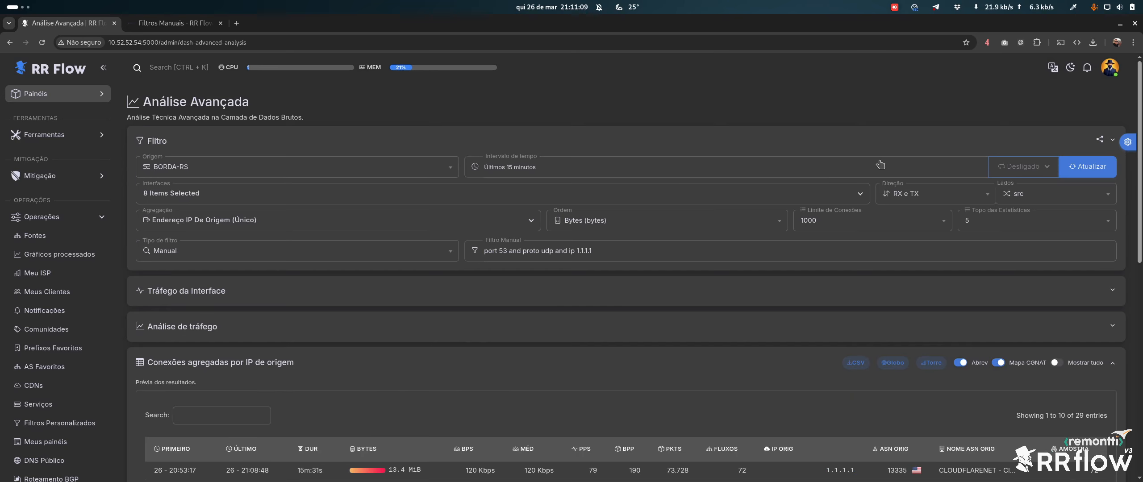
Set the traffic direction to RX (Receber) and check the connections aggregated by source IP.
{"action": "left_click", "coordinate": [914, 201]}
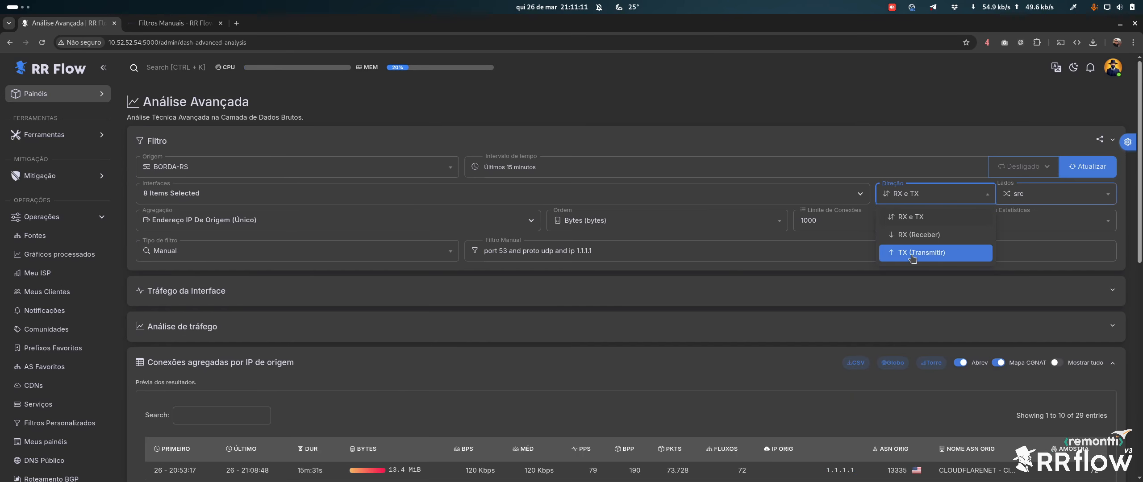
{"action": "left_click", "coordinate": [918, 235]}
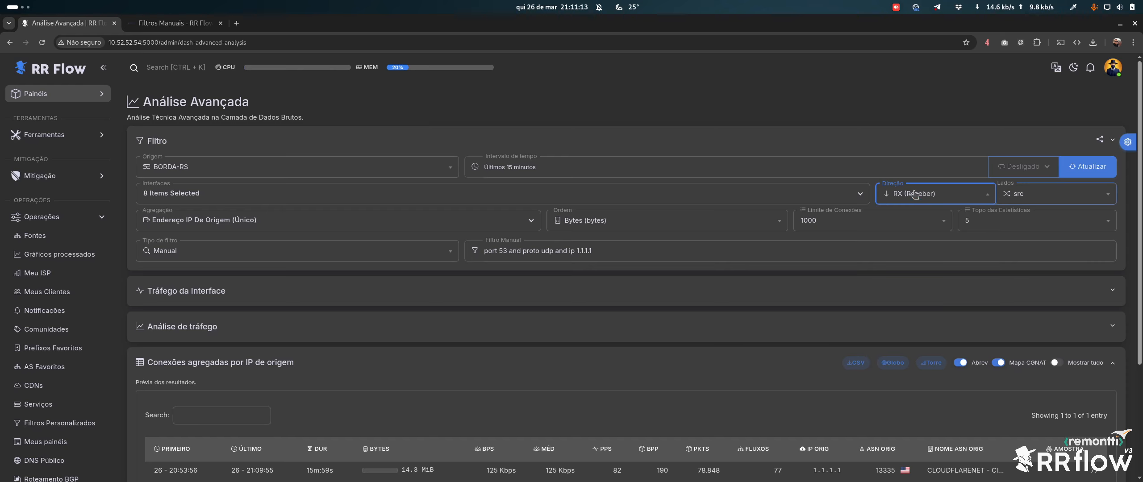
{"action": "scroll", "coordinate": [848, 374], "scroll_direction": "down", "scroll_amount": 2}
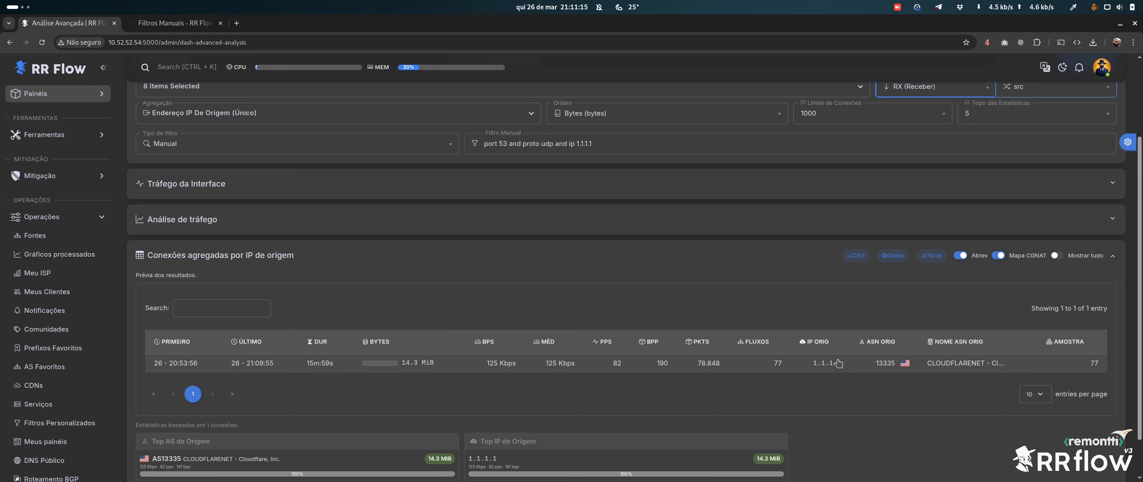
{"action": "scroll", "coordinate": [199, 241], "scroll_direction": "up", "scroll_amount": 2}
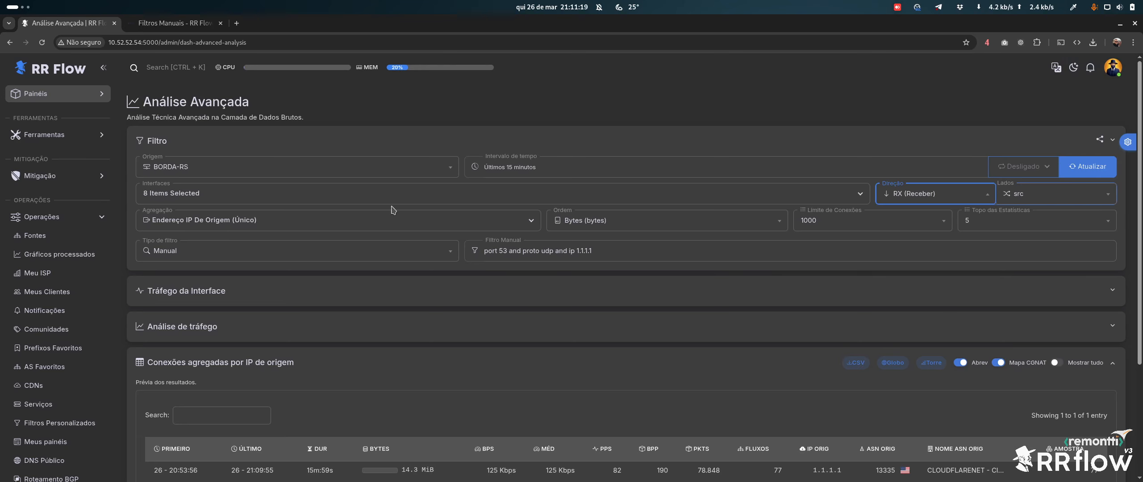
Switch the aggregation to Endereço IP de destino (único) and review the destination IPs and their statistics.
{"action": "left_click", "coordinate": [206, 219]}
{"action": "left_click", "coordinate": [227, 344]}
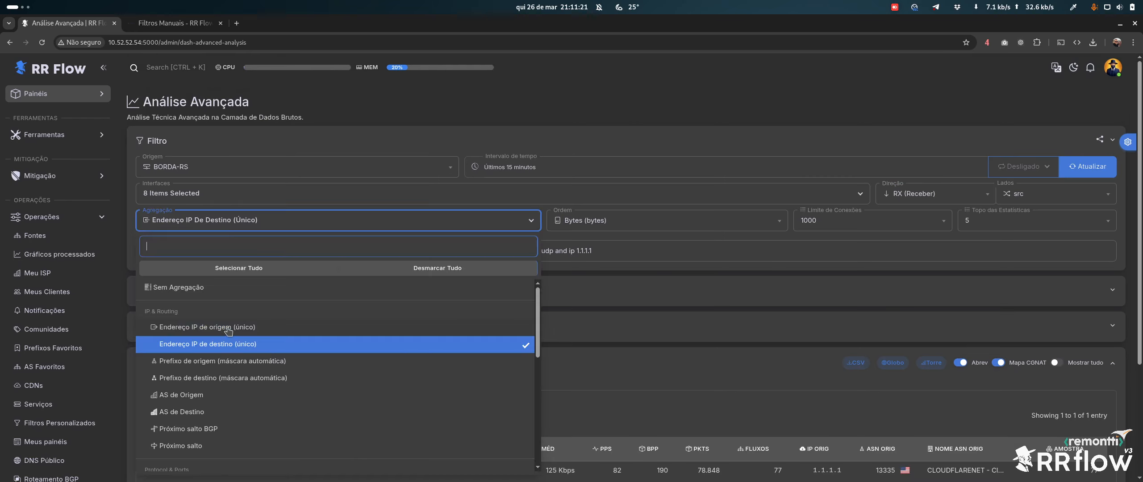
{"action": "scroll", "coordinate": [761, 370], "scroll_direction": "down", "scroll_amount": 3}
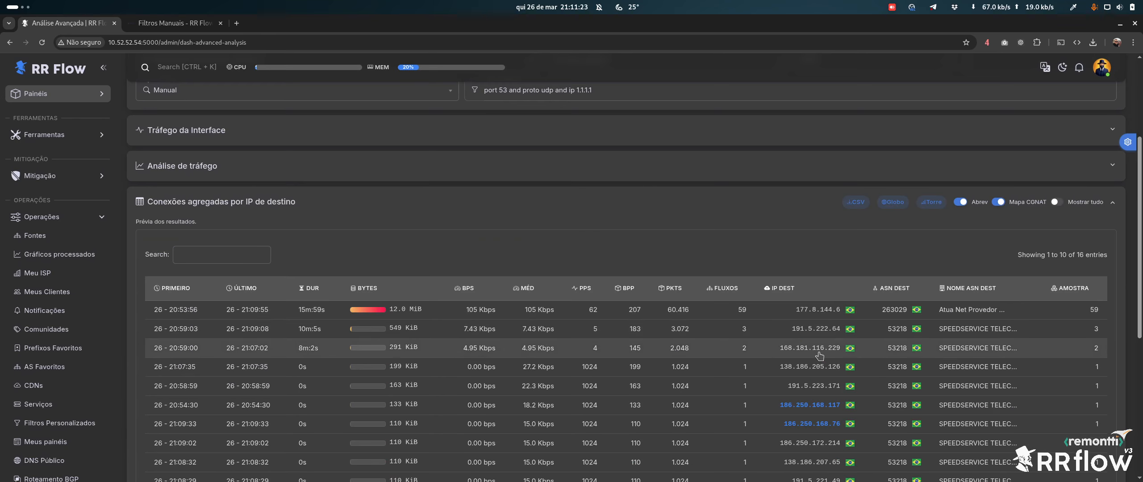
{"action": "scroll", "coordinate": [801, 456], "scroll_direction": "down", "scroll_amount": 2}
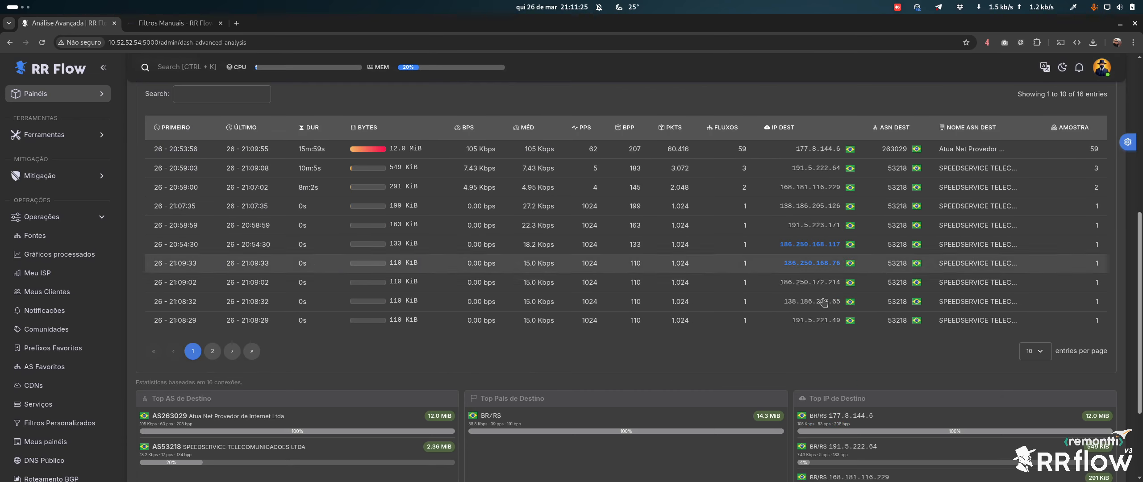
{"action": "scroll", "coordinate": [898, 345], "scroll_direction": "up", "scroll_amount": 1}
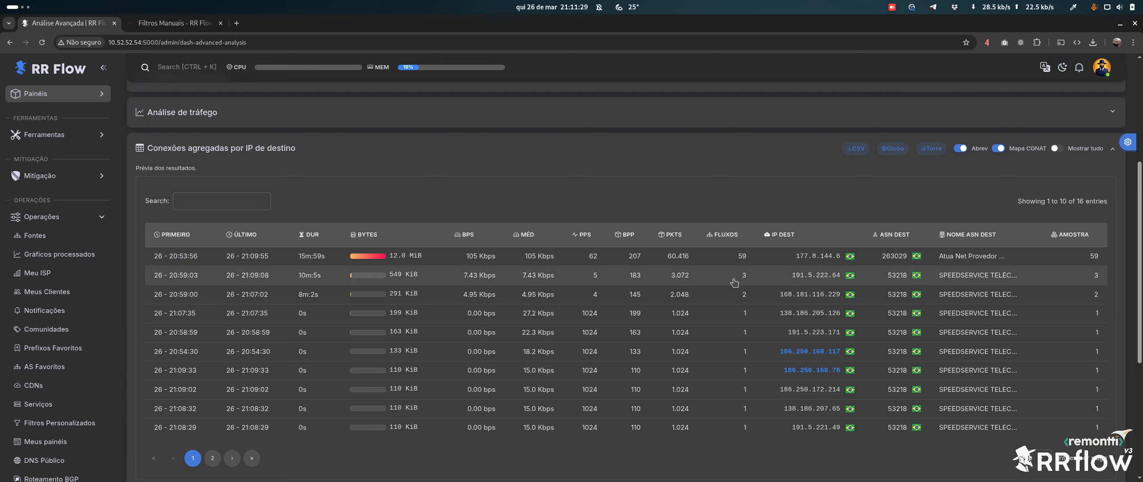
{"action": "scroll", "coordinate": [491, 280], "scroll_direction": "up", "scroll_amount": 1}
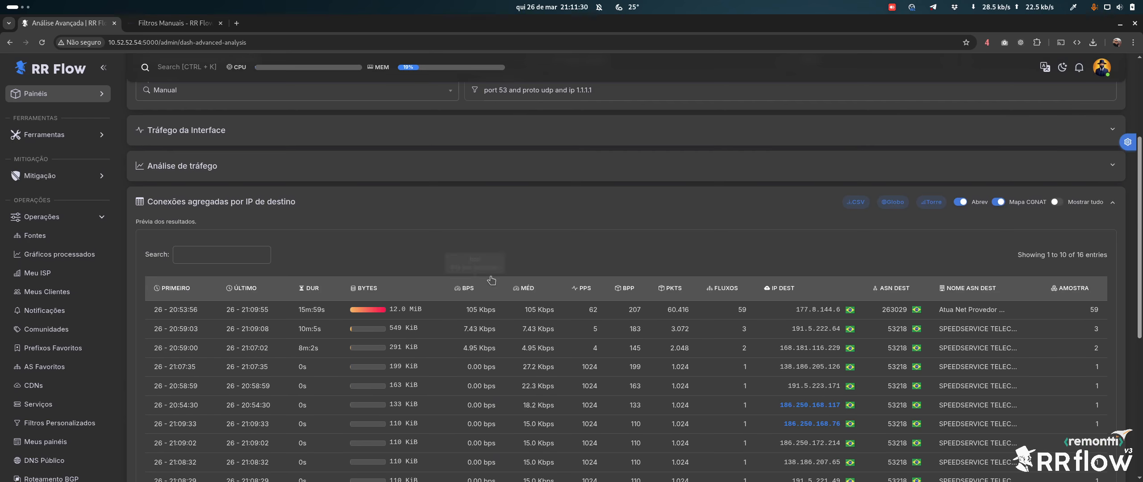
Turn off Mapa CGNAT for the connections aggregated by destination IP and review the table.
{"action": "left_click", "coordinate": [1017, 206]}
{"action": "scroll", "coordinate": [486, 311], "scroll_direction": "down", "scroll_amount": 5}
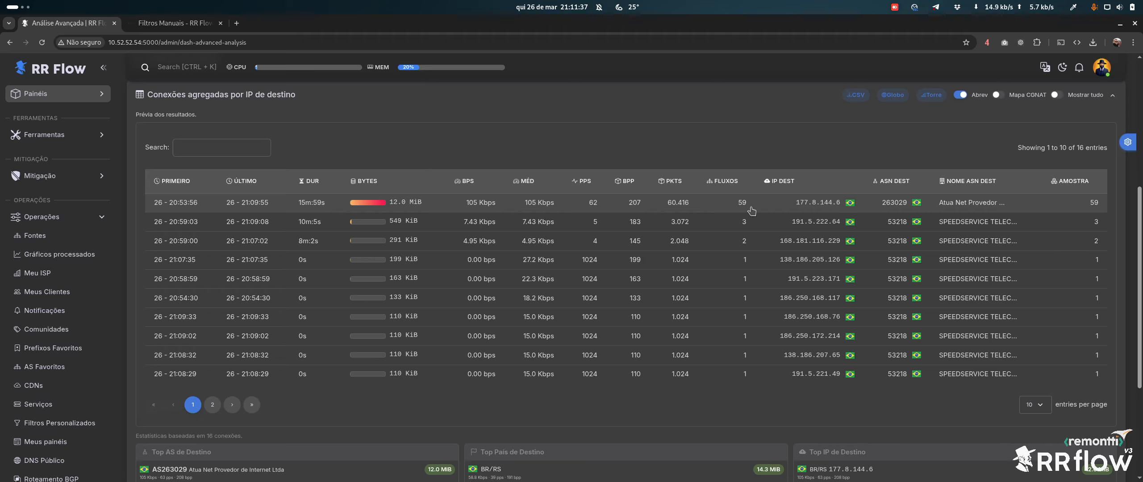
{"action": "scroll", "coordinate": [507, 202], "scroll_direction": "up", "scroll_amount": 5}
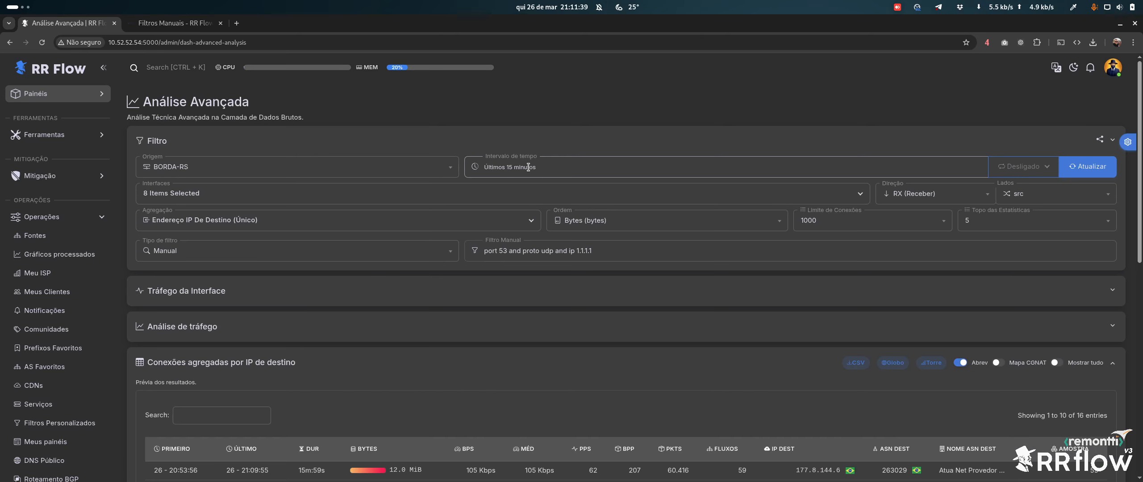
{"action": "scroll", "coordinate": [494, 167], "scroll_direction": "down", "scroll_amount": 2}
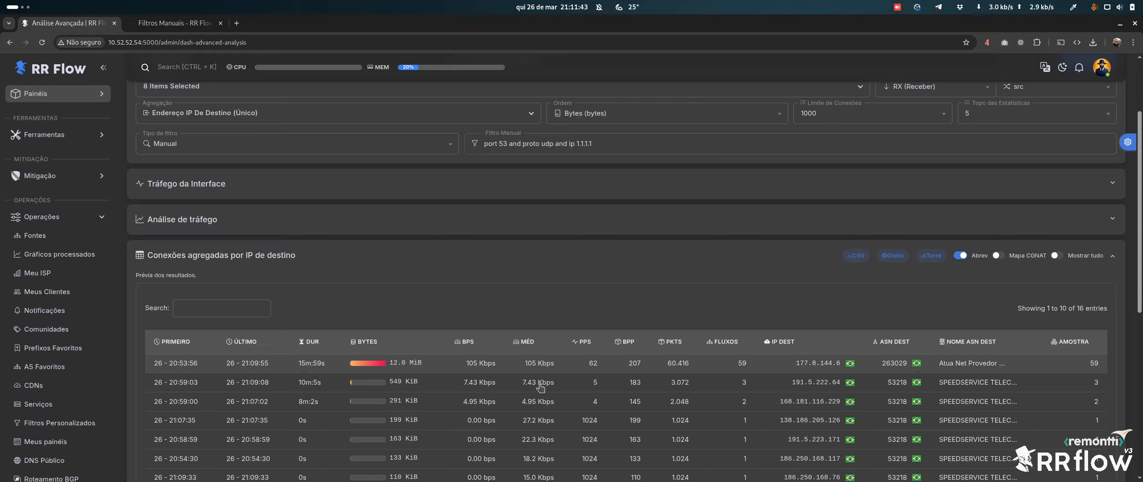
{"action": "scroll", "coordinate": [207, 247], "scroll_direction": "up", "scroll_amount": 2}
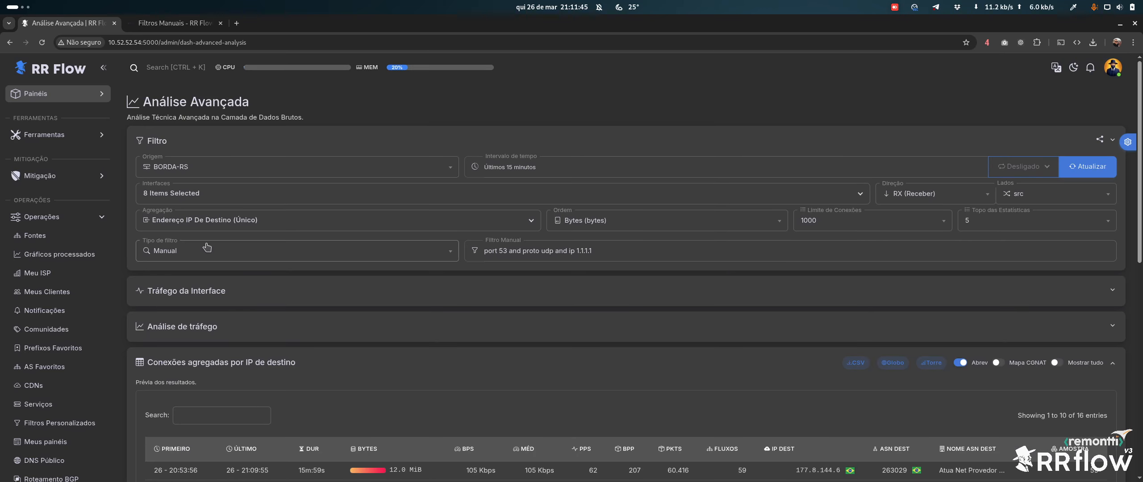
Add Endereço IP de origem (único) to the destination IP aggregation and review the source and destination pairs.
{"action": "left_click", "coordinate": [210, 222]}
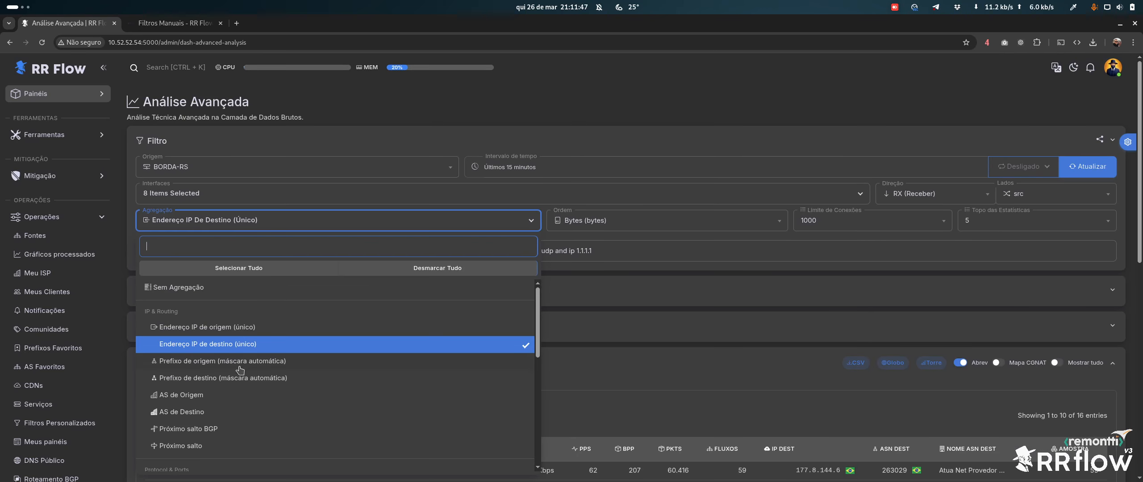
{"action": "left_click", "coordinate": [233, 334]}
{"action": "left_click", "coordinate": [580, 109]}
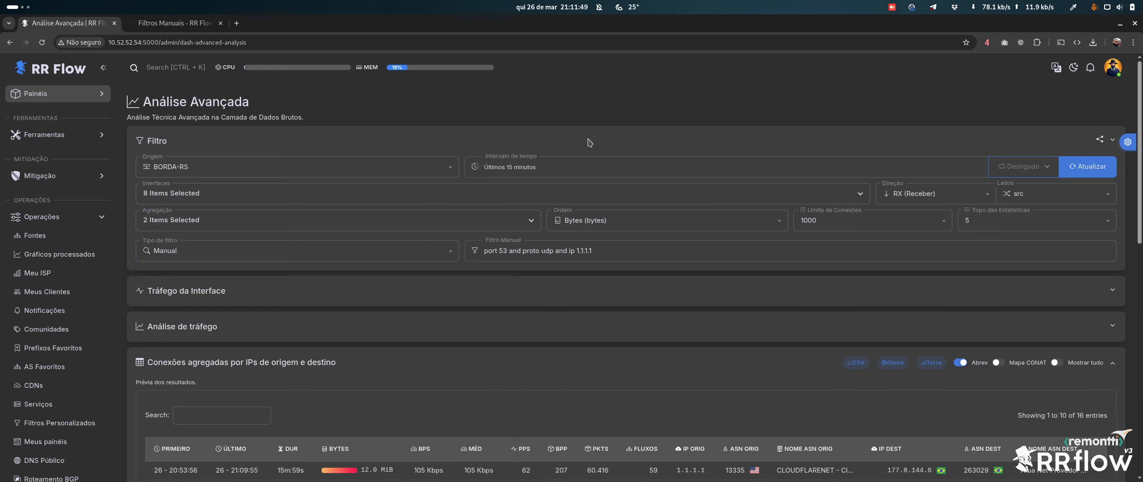
{"action": "scroll", "coordinate": [589, 143], "scroll_direction": "down", "scroll_amount": 5}
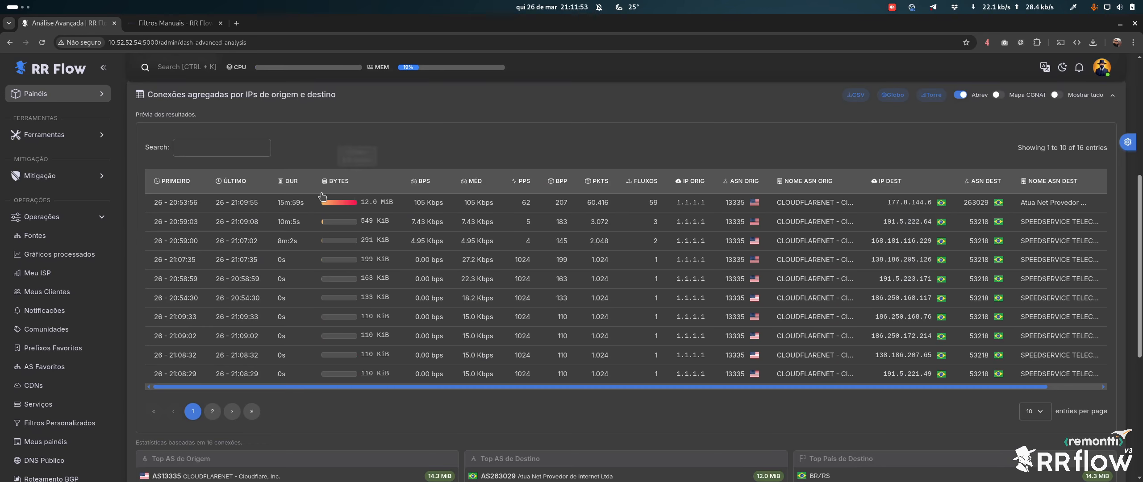
{"action": "scroll", "coordinate": [232, 213], "scroll_direction": "up", "scroll_amount": 5}
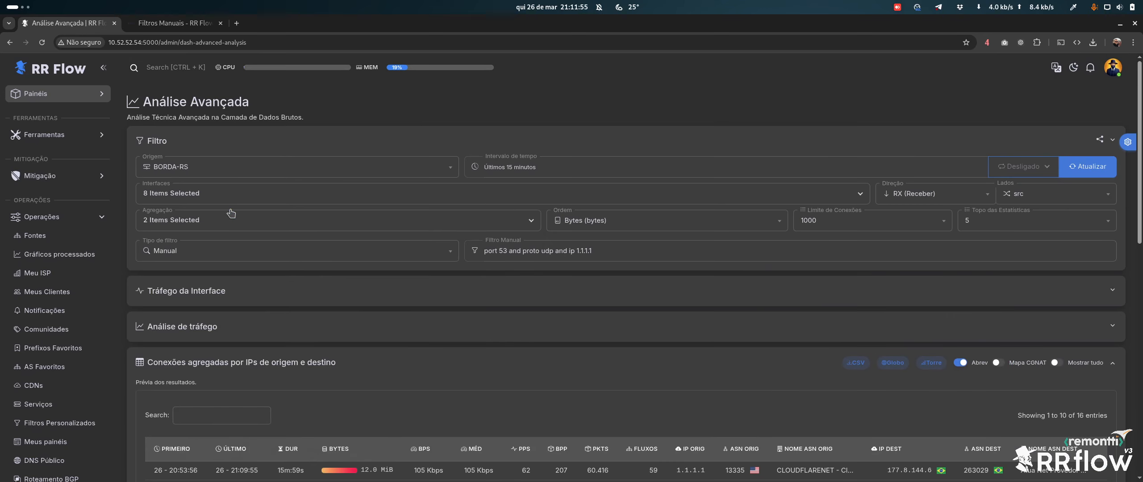
Replace both IP aggregations with AS de Origem.
{"action": "left_click", "coordinate": [231, 214]}
{"action": "left_click", "coordinate": [213, 343]}
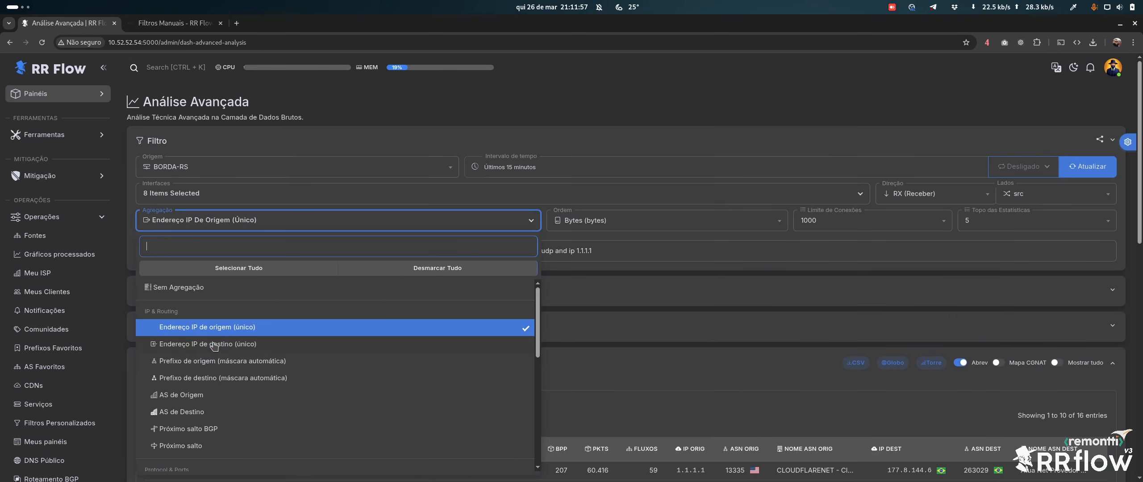
{"action": "left_click", "coordinate": [216, 331]}
{"action": "left_click", "coordinate": [176, 395]}
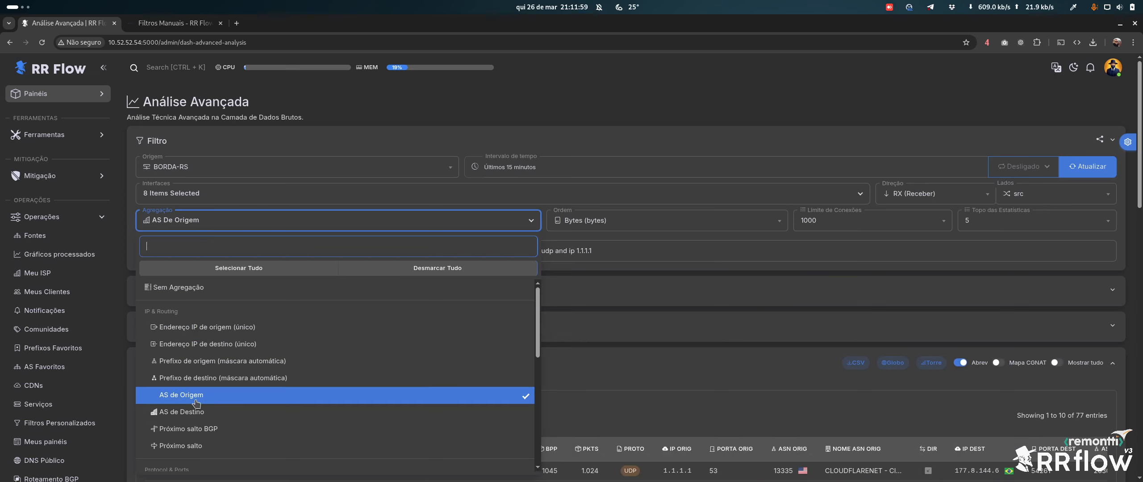
Shorten the manual filter to "port 53", apply it and review the connections aggregated by origin AS.
{"action": "left_click", "coordinate": [621, 251]}
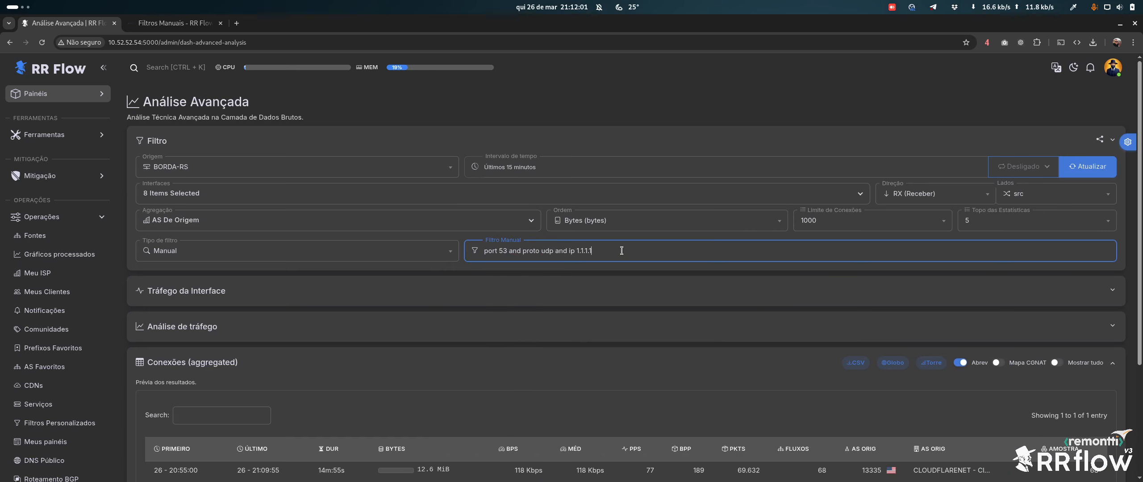
{"action": "key", "text": "BackSpace"}
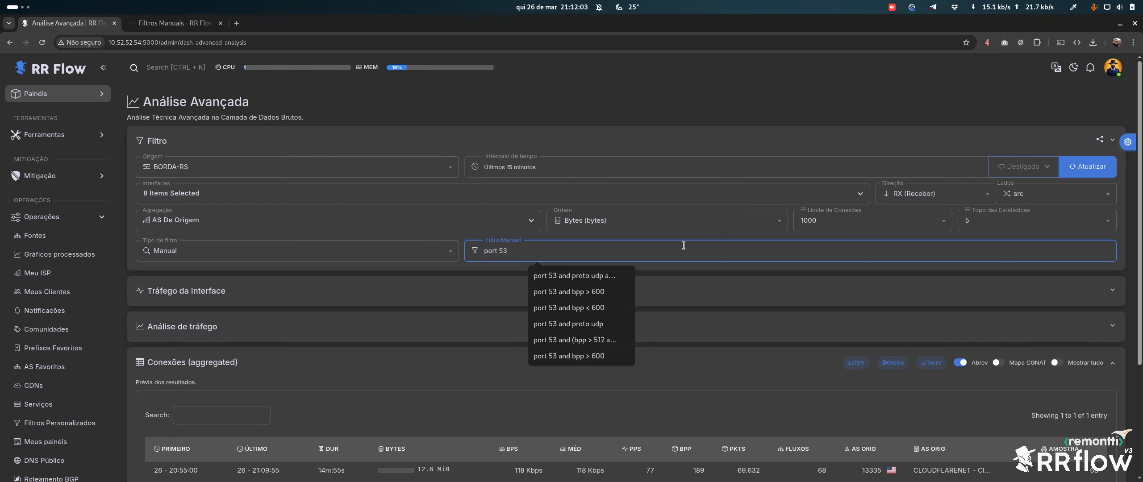
{"action": "key", "text": "Return"}
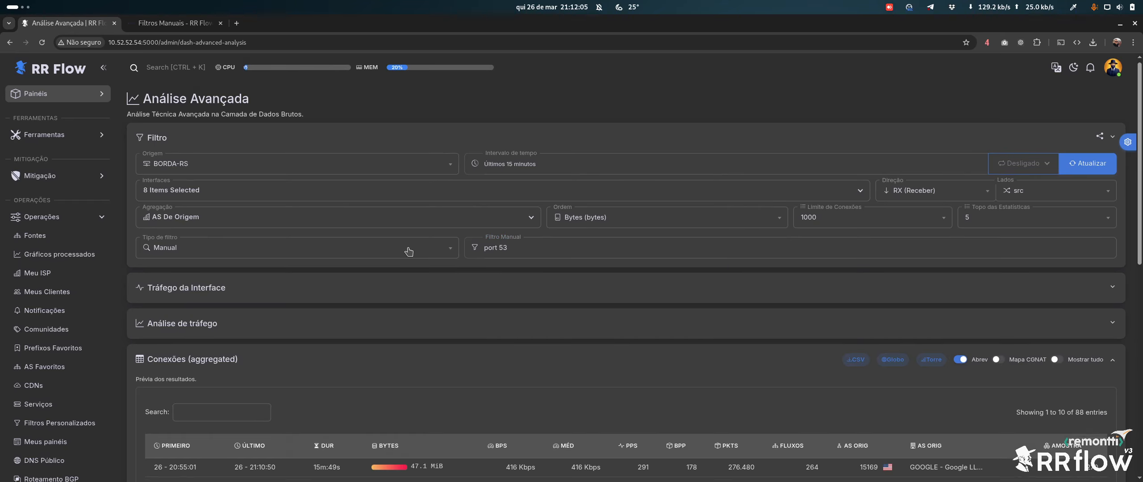
{"action": "scroll", "coordinate": [409, 254], "scroll_direction": "down", "scroll_amount": 4}
{"action": "scroll", "coordinate": [317, 144], "scroll_direction": "up", "scroll_amount": 3}
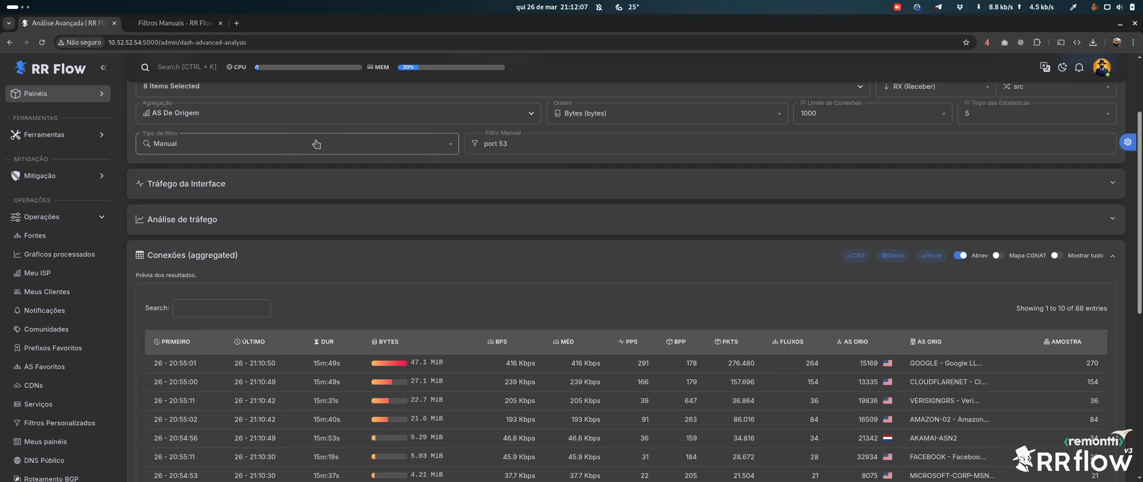
{"action": "left_click", "coordinate": [179, 117]}
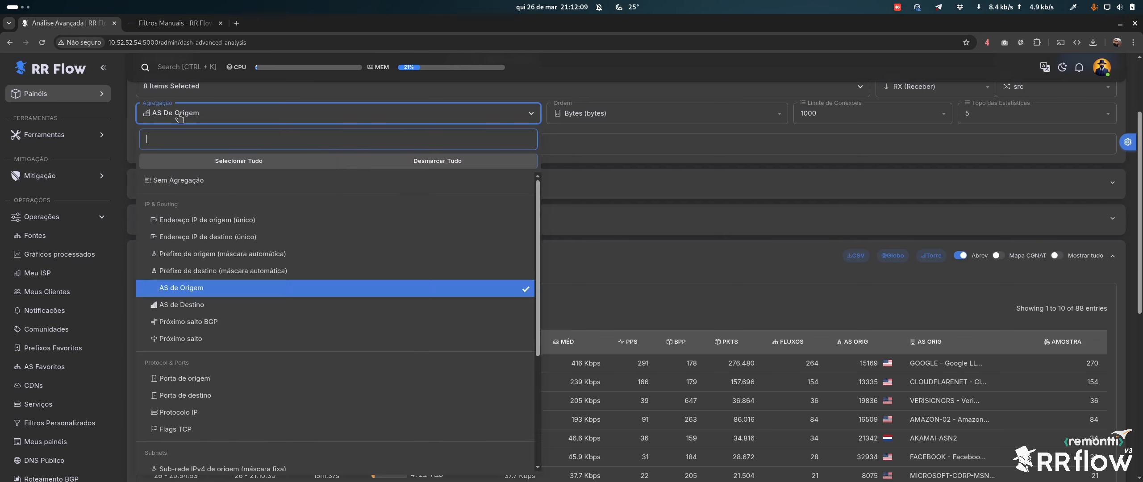
{"action": "left_click", "coordinate": [178, 117]}
{"action": "scroll", "coordinate": [877, 384], "scroll_direction": "down", "scroll_amount": 3}
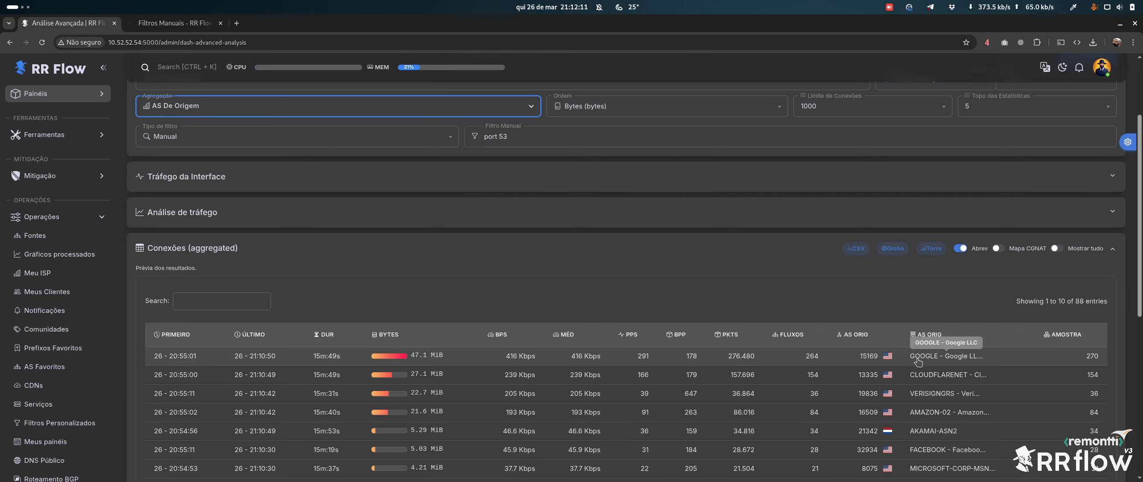
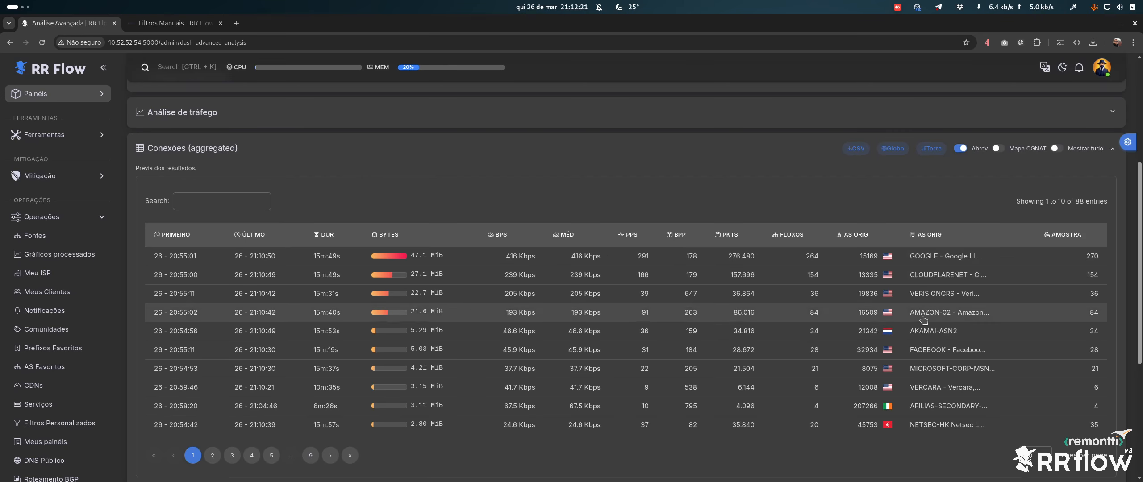
Replace the AS de Origem aggregation with Endereço IP de origem (único) and review the connections table.
{"action": "scroll", "coordinate": [652, 340], "scroll_direction": "up", "scroll_amount": 5}
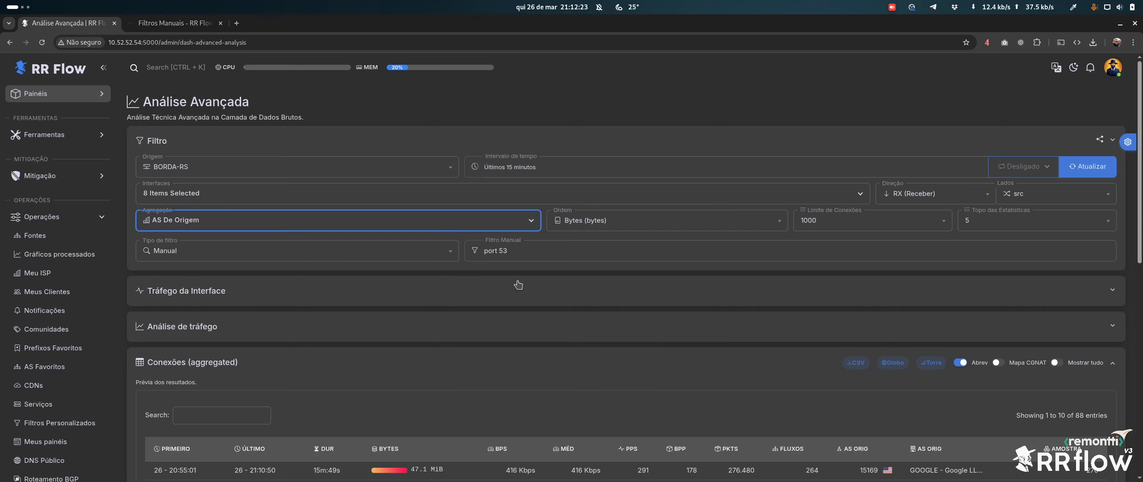
{"action": "left_click", "coordinate": [218, 226]}
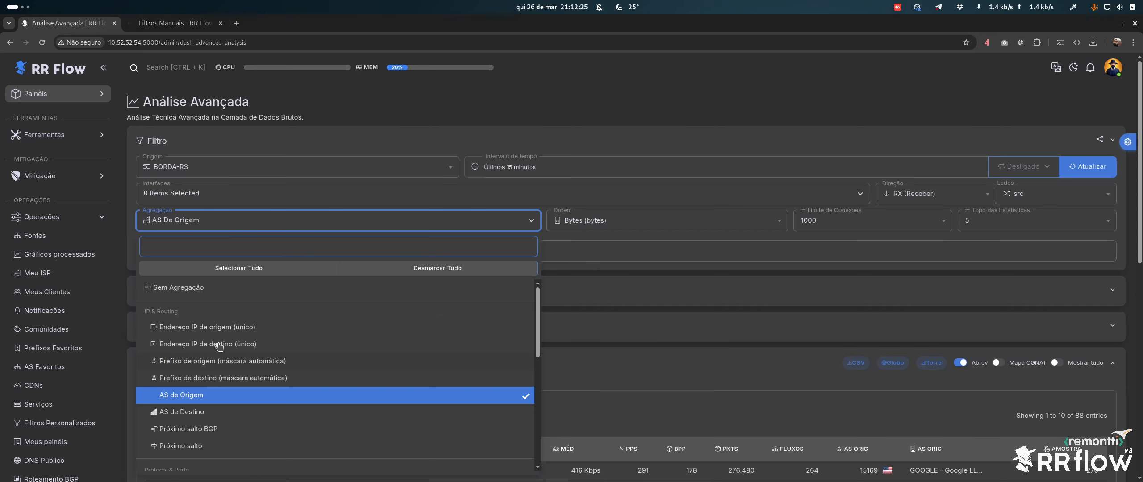
{"action": "left_click", "coordinate": [227, 327]}
{"action": "left_click", "coordinate": [509, 124]}
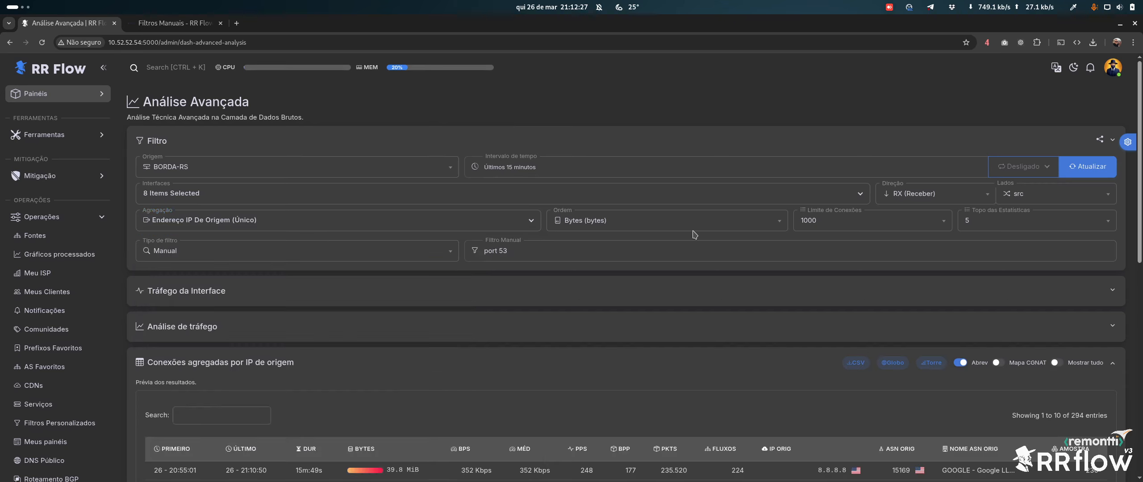
{"action": "scroll", "coordinate": [843, 269], "scroll_direction": "down", "scroll_amount": 5}
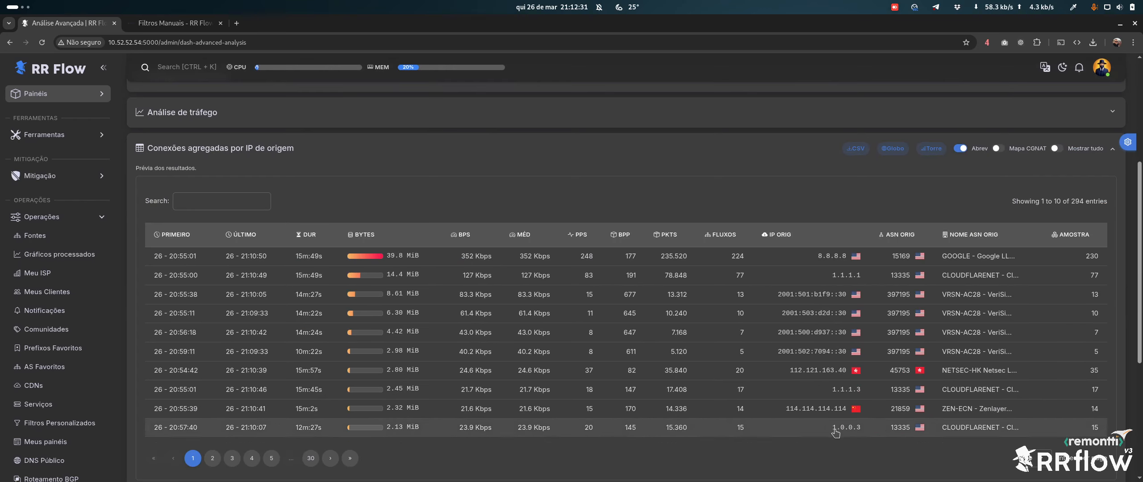
Add Endereço IP de destino (único), Porta de origem and Porta de destino to the source IP aggregation.
{"action": "scroll", "coordinate": [217, 226], "scroll_direction": "up", "scroll_amount": 5}
{"action": "left_click", "coordinate": [217, 226]}
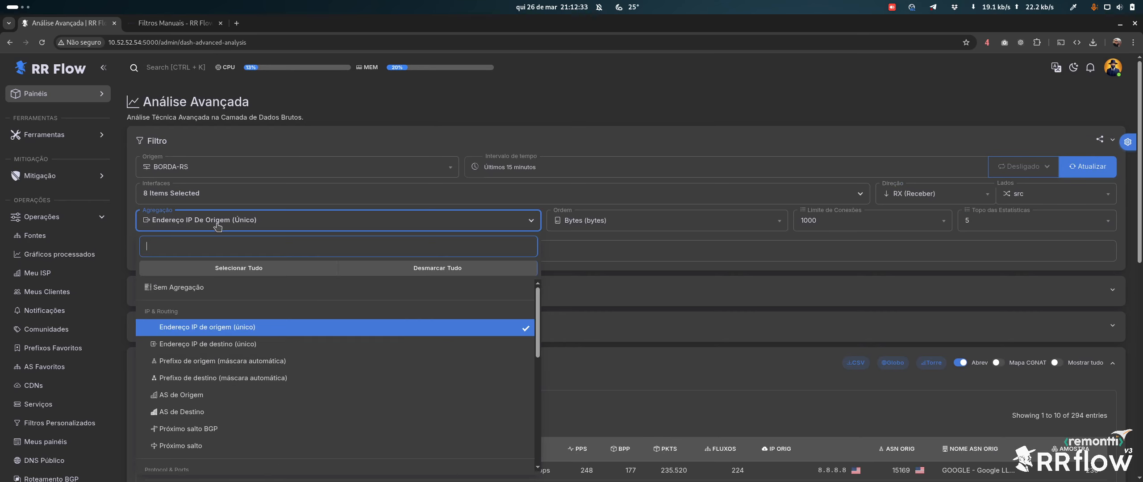
{"action": "scroll", "coordinate": [266, 327], "scroll_direction": "down", "scroll_amount": 1}
{"action": "scroll", "coordinate": [240, 337], "scroll_direction": "up", "scroll_amount": 1}
{"action": "left_click", "coordinate": [241, 343]}
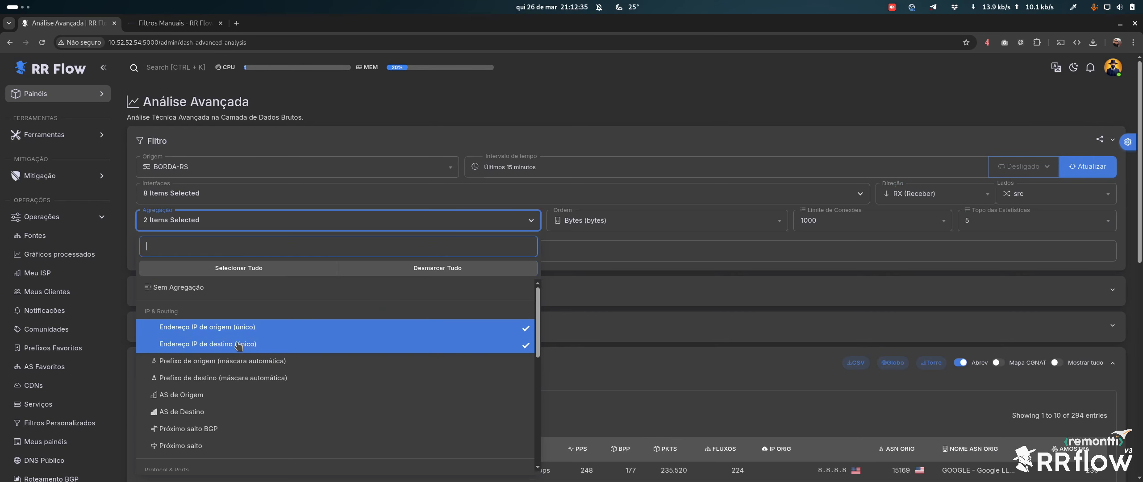
{"action": "scroll", "coordinate": [219, 416], "scroll_direction": "down", "scroll_amount": 2}
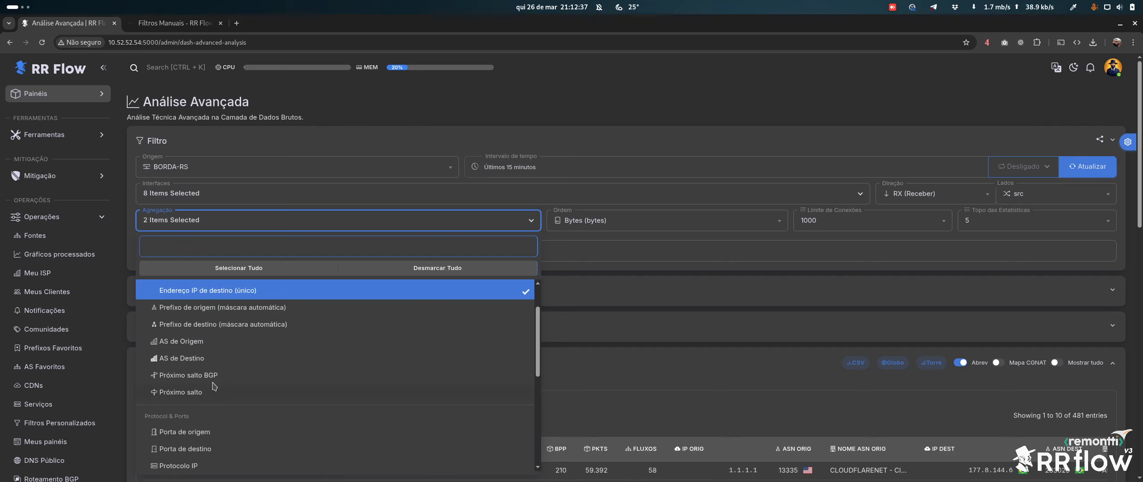
{"action": "left_click", "coordinate": [201, 383]}
{"action": "left_click", "coordinate": [203, 397]}
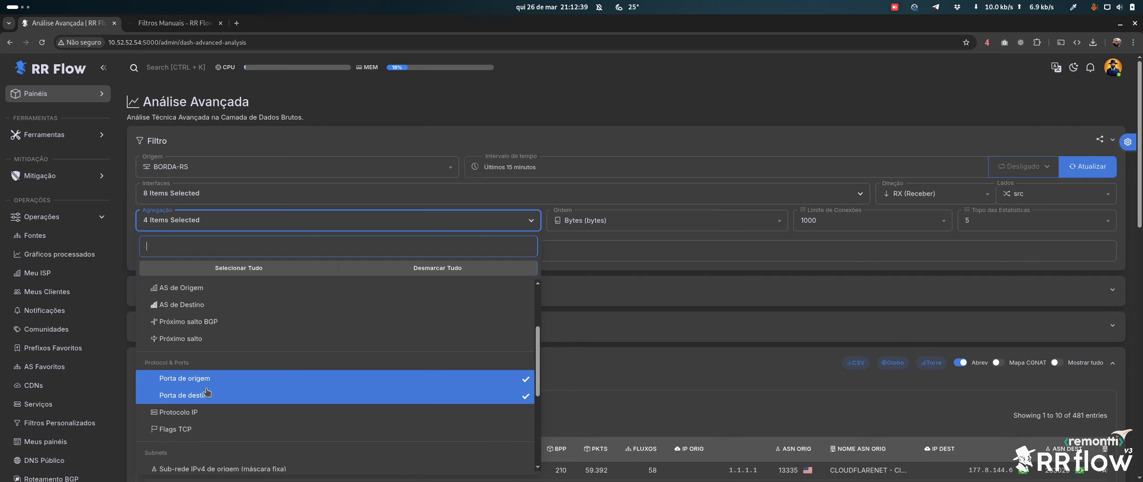
Remove Porta de destino from the aggregation and review the connections by source IP, destination IP and source port.
{"action": "scroll", "coordinate": [225, 315], "scroll_direction": "up", "scroll_amount": 2}
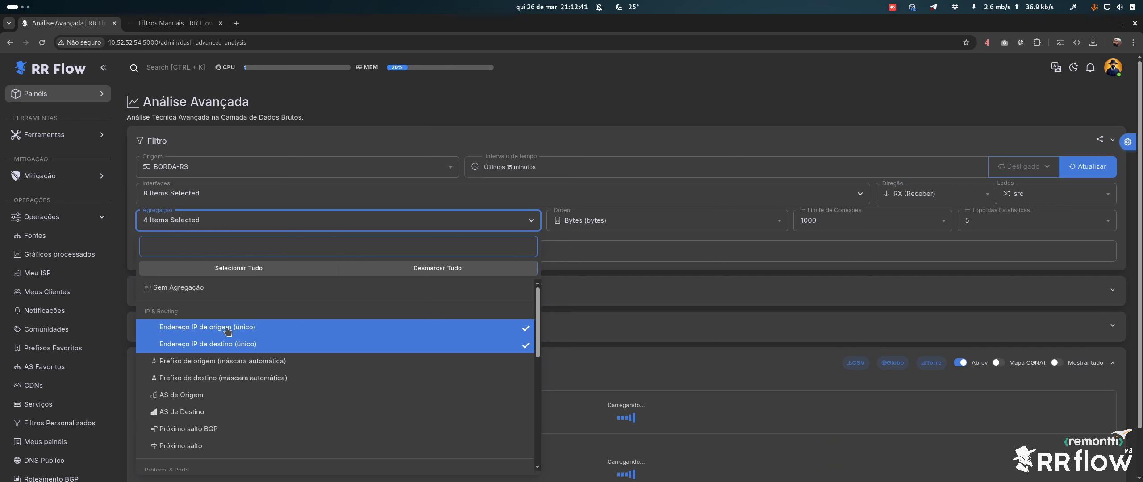
{"action": "scroll", "coordinate": [203, 383], "scroll_direction": "down", "scroll_amount": 2}
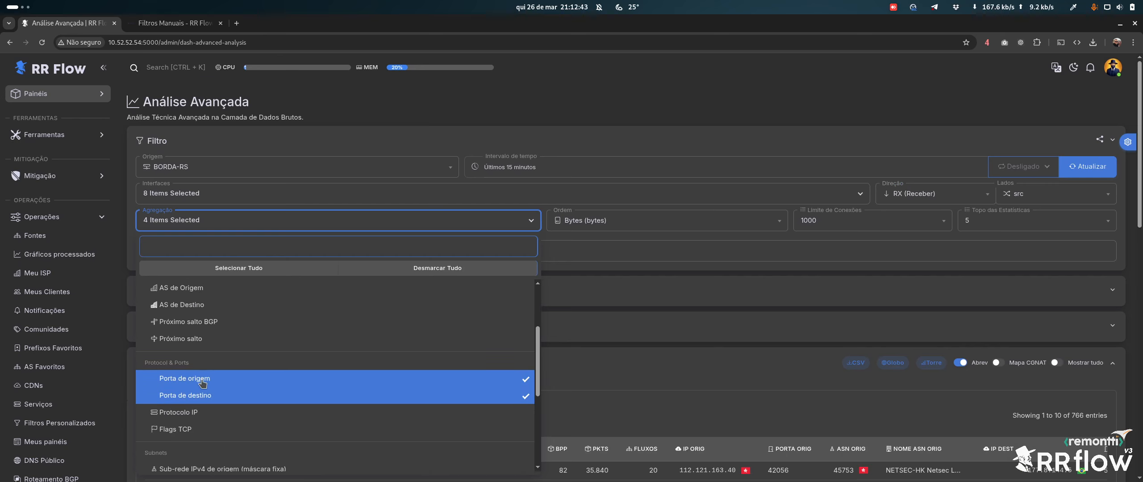
{"action": "left_click", "coordinate": [203, 398]}
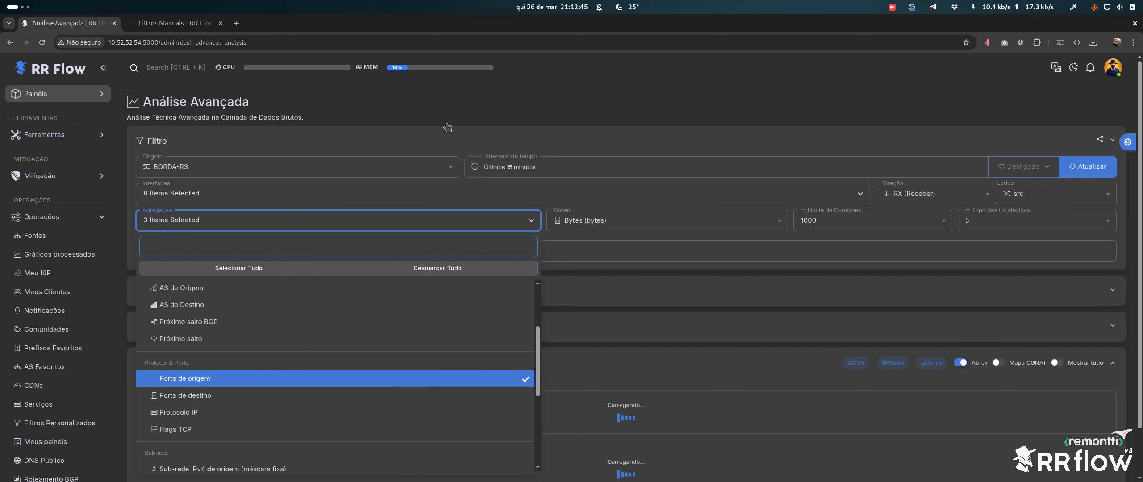
{"action": "left_click", "coordinate": [603, 98]}
{"action": "scroll", "coordinate": [710, 278], "scroll_direction": "down", "scroll_amount": 3}
{"action": "scroll", "coordinate": [711, 281], "scroll_direction": "down", "scroll_amount": 1}
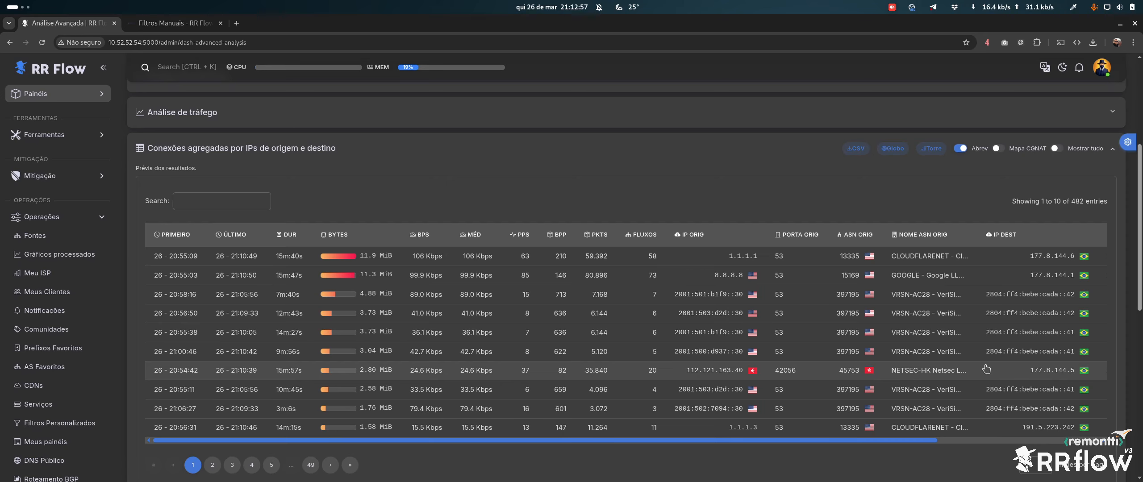
Check the country of source IP 112.121.163.40 and its AS, and view that IP's location on the map.
{"action": "mouse_move", "coordinate": [751, 374]}
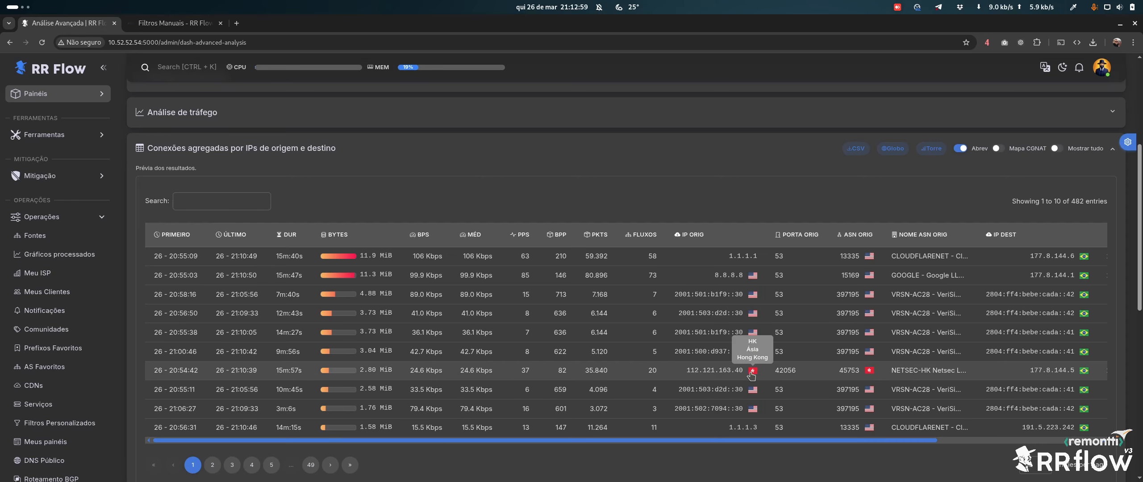
{"action": "mouse_move", "coordinate": [869, 374]}
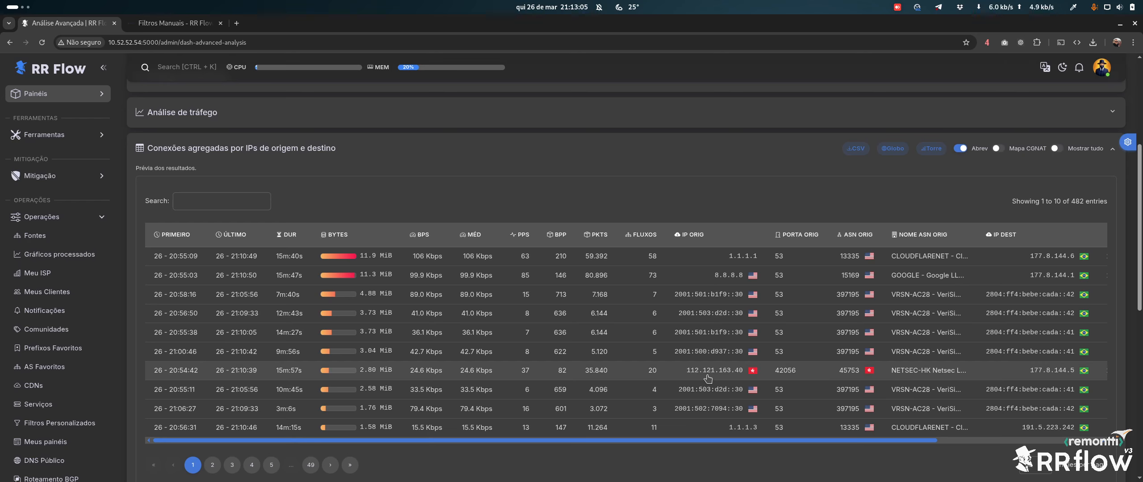
{"action": "left_click", "coordinate": [723, 373]}
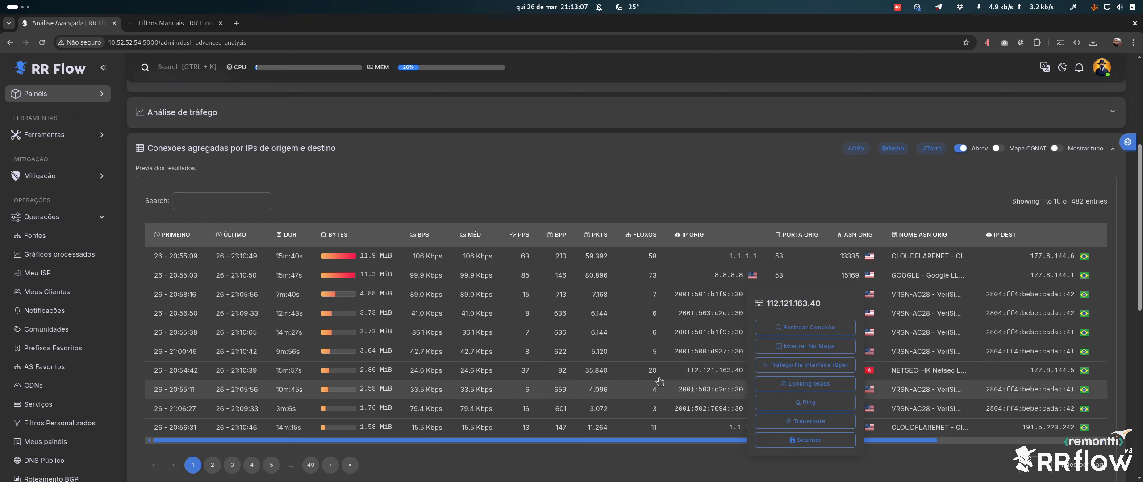
{"action": "left_click", "coordinate": [821, 346]}
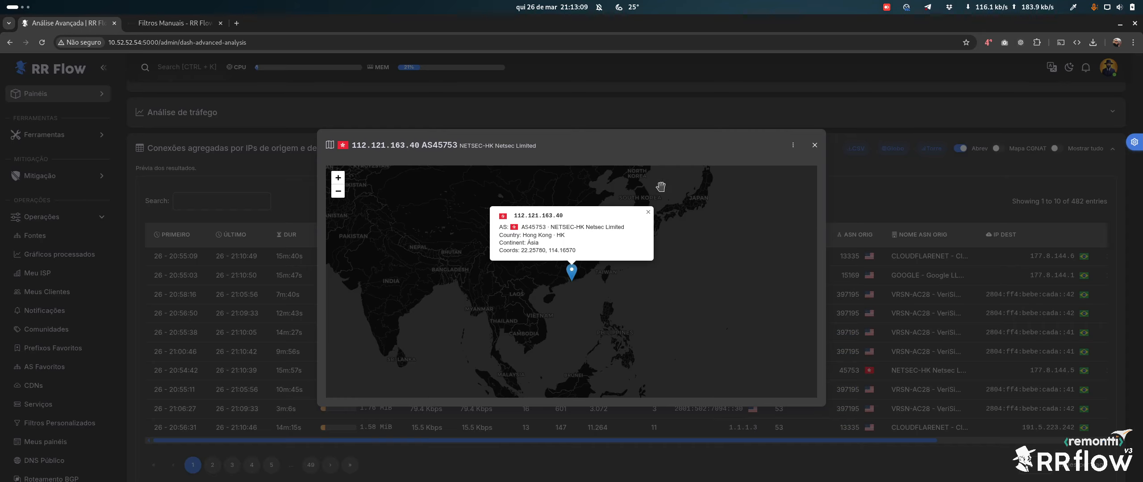
{"action": "left_click", "coordinate": [814, 147]}
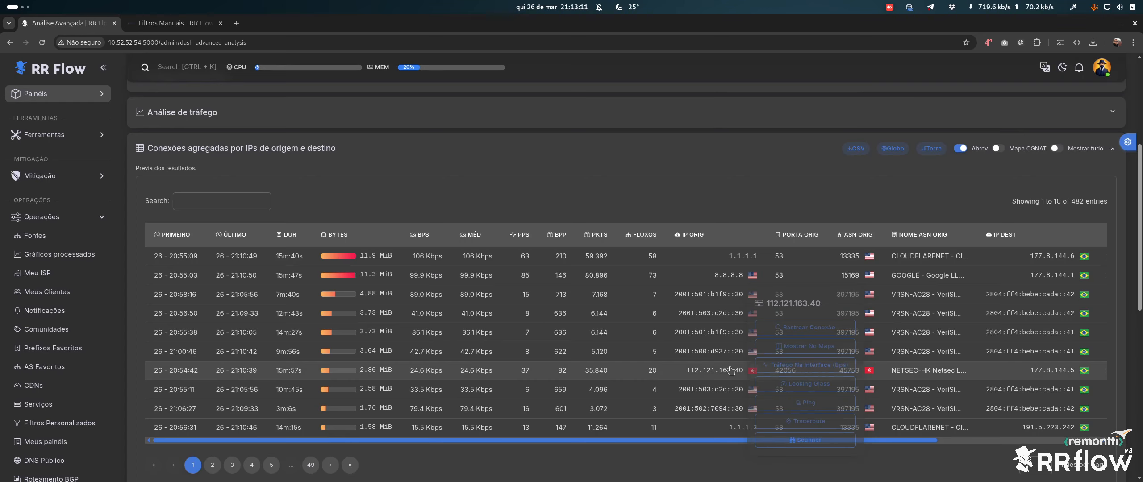
View the interface traffic graph for 112.121.163.40 and ping that address.
{"action": "left_click", "coordinate": [797, 370]}
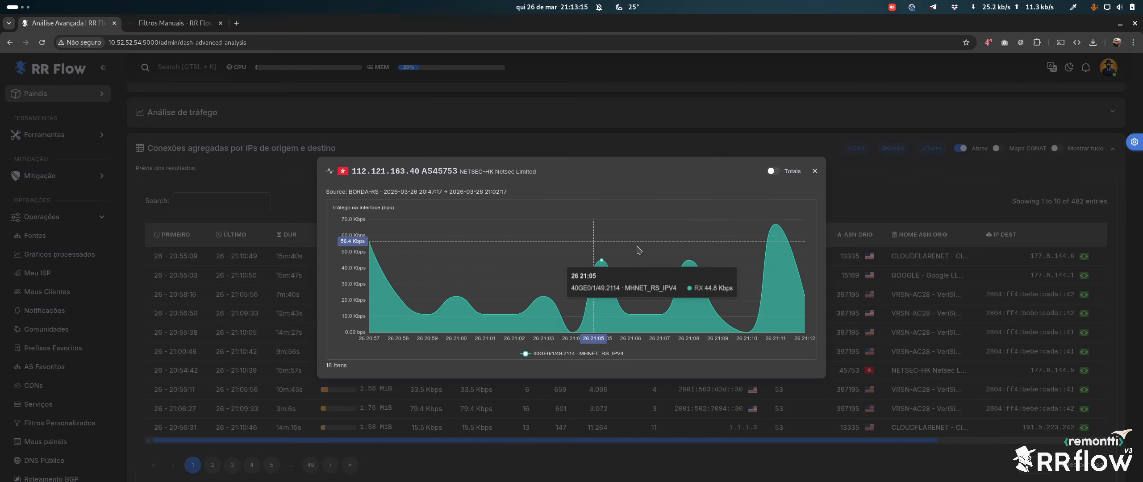
{"action": "left_click", "coordinate": [814, 173]}
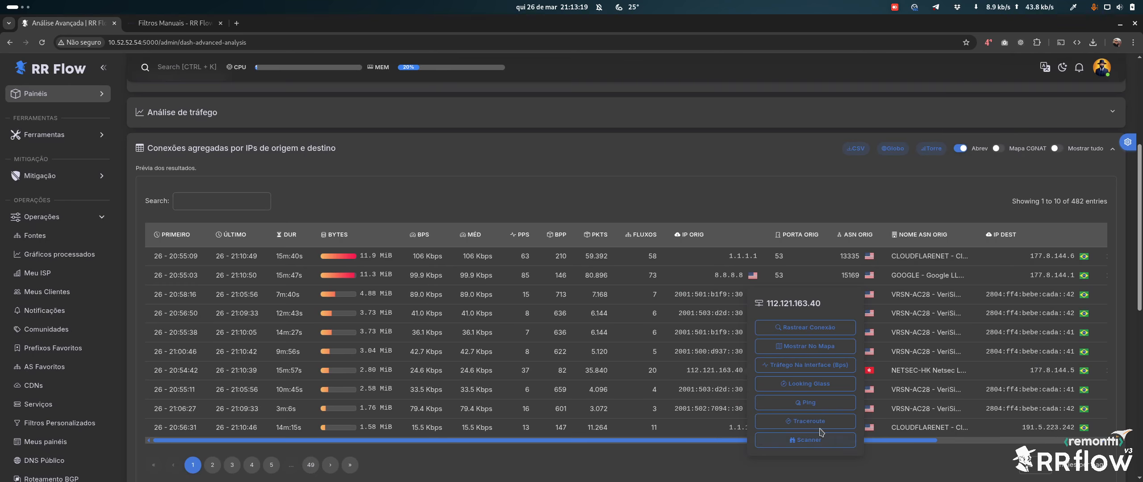
{"action": "left_click", "coordinate": [809, 403]}
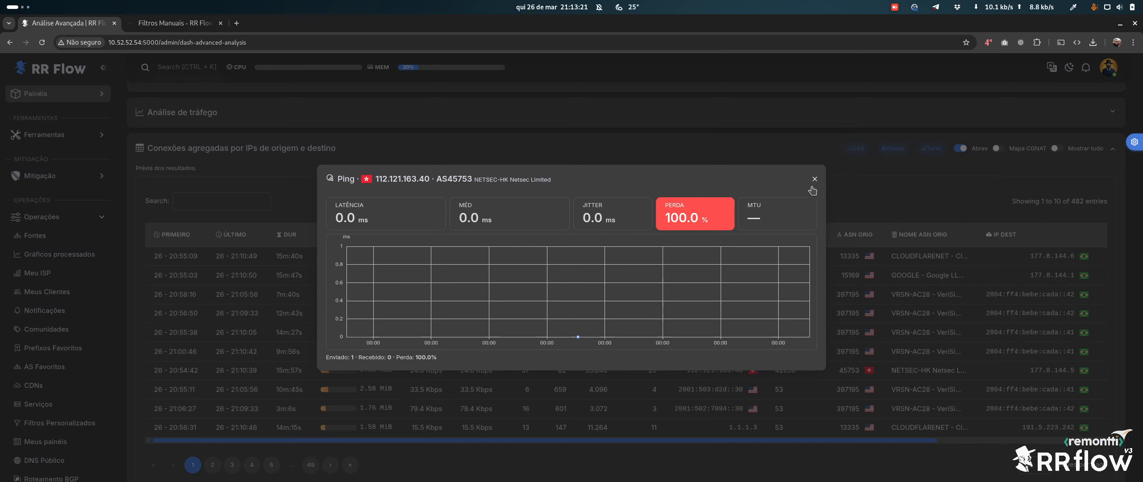
{"action": "left_click", "coordinate": [815, 178]}
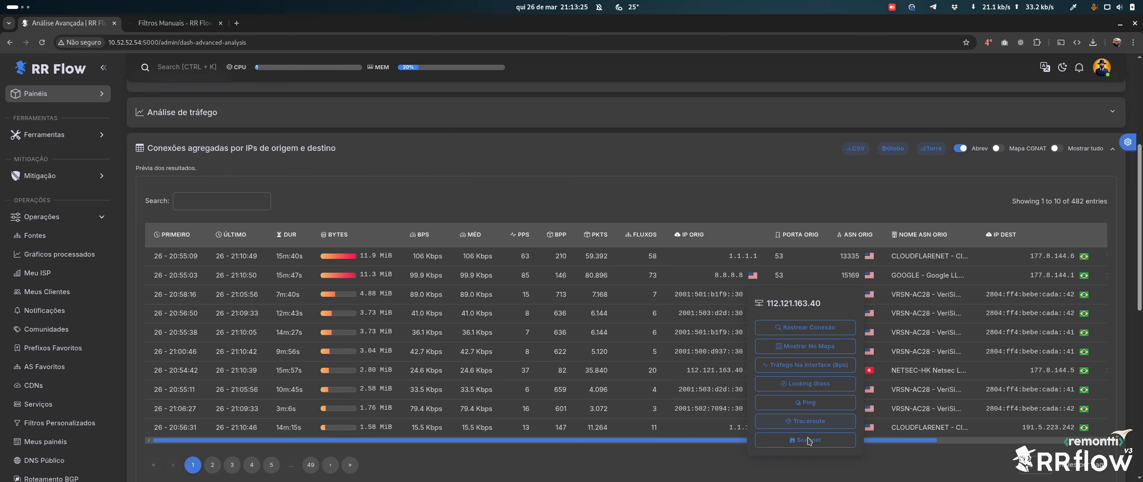
Scan 112.121.163.40 for open ports, show the Portas personalizadas option, and view the IP's route in Looking Glass.
{"action": "left_click", "coordinate": [806, 440]}
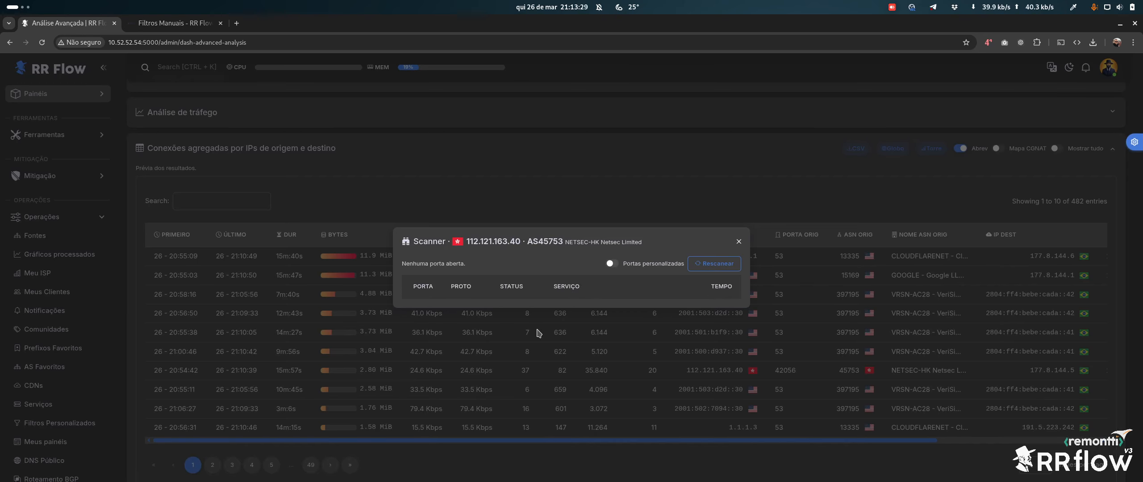
{"action": "left_click", "coordinate": [636, 265]}
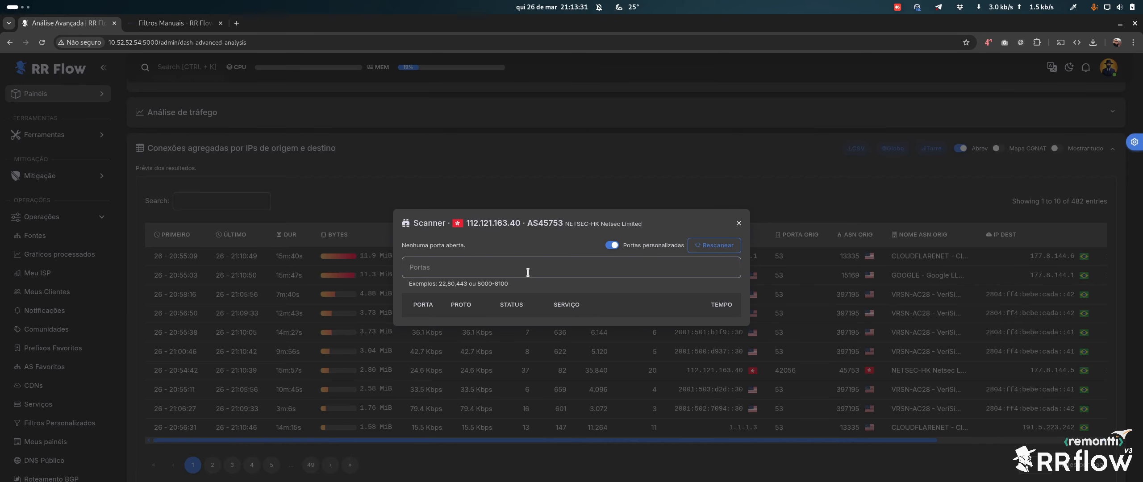
{"action": "left_click", "coordinate": [457, 271]}
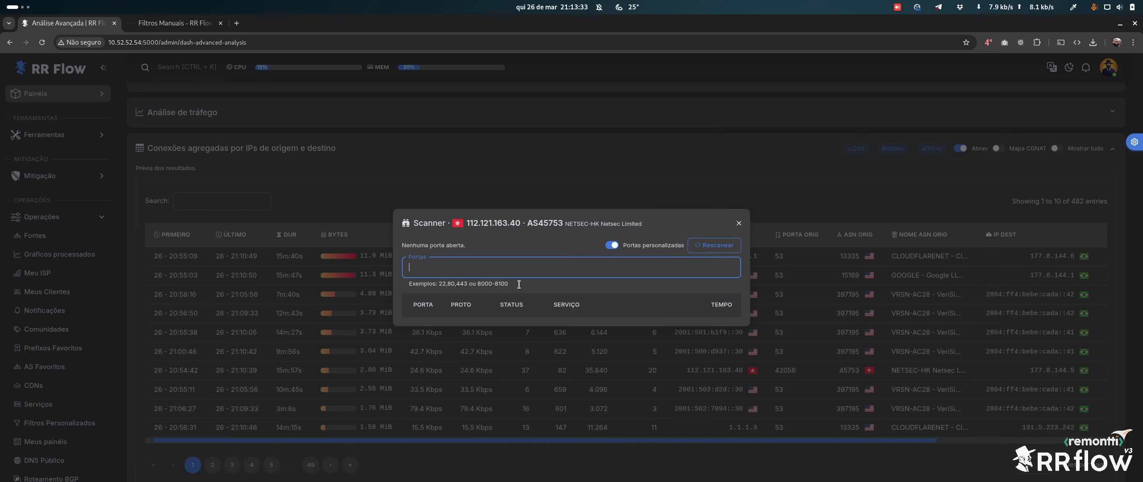
{"action": "left_click", "coordinate": [739, 223]}
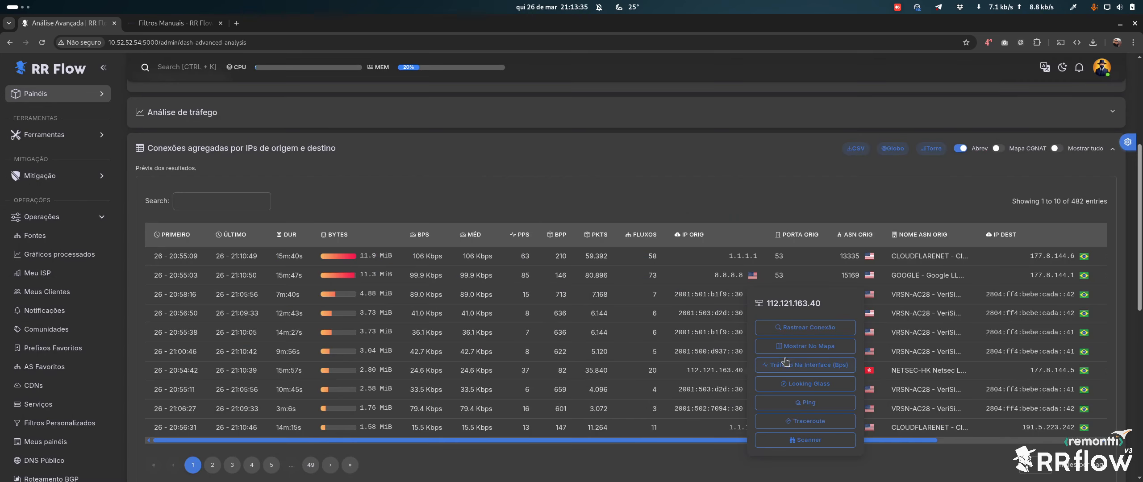
{"action": "left_click", "coordinate": [812, 385]}
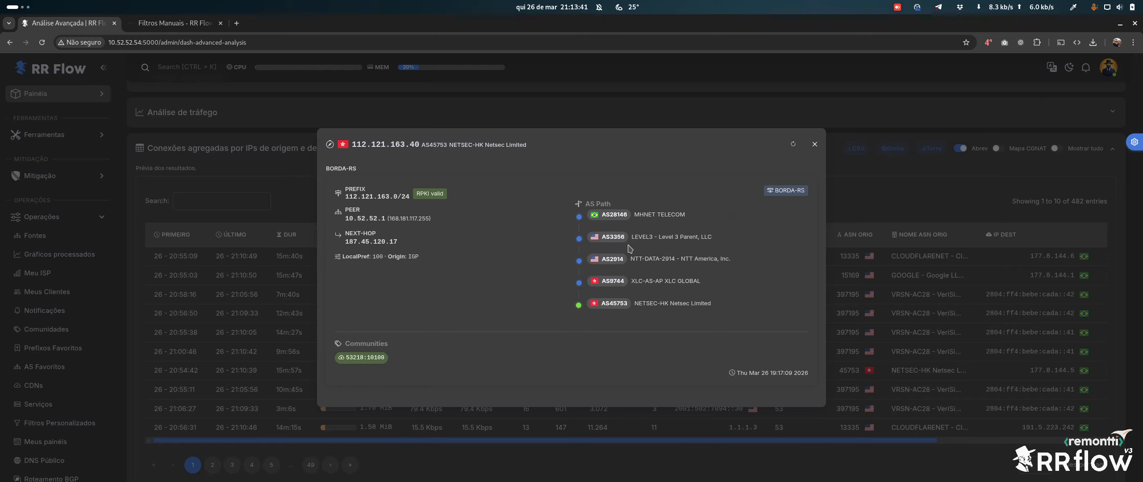
{"action": "left_click", "coordinate": [814, 145]}
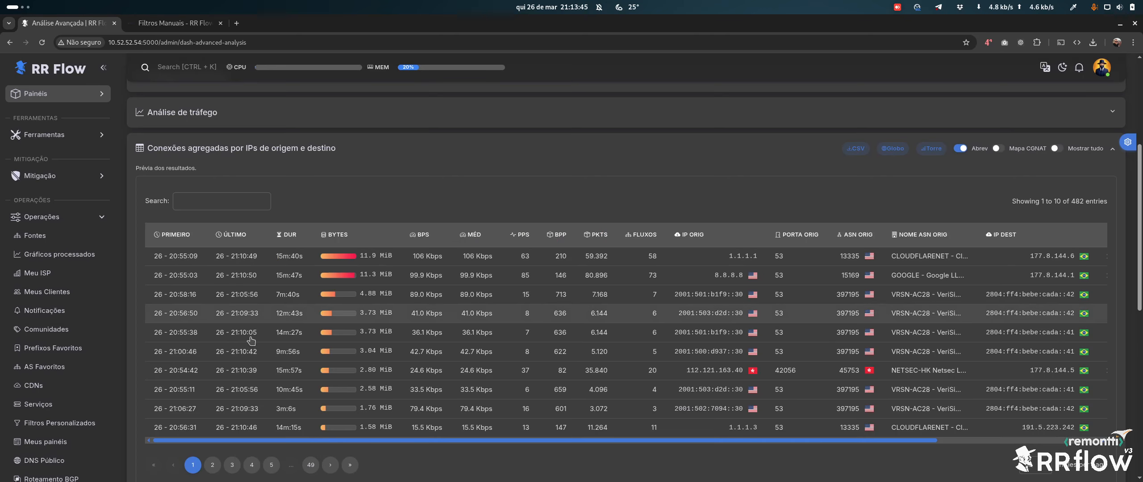
Remove Endereço IP de origem (único) and Endereço IP de destino (único) from the aggregation, keeping Porta de origem.
{"action": "scroll", "coordinate": [410, 300], "scroll_direction": "up", "scroll_amount": 5}
{"action": "left_click", "coordinate": [235, 225]}
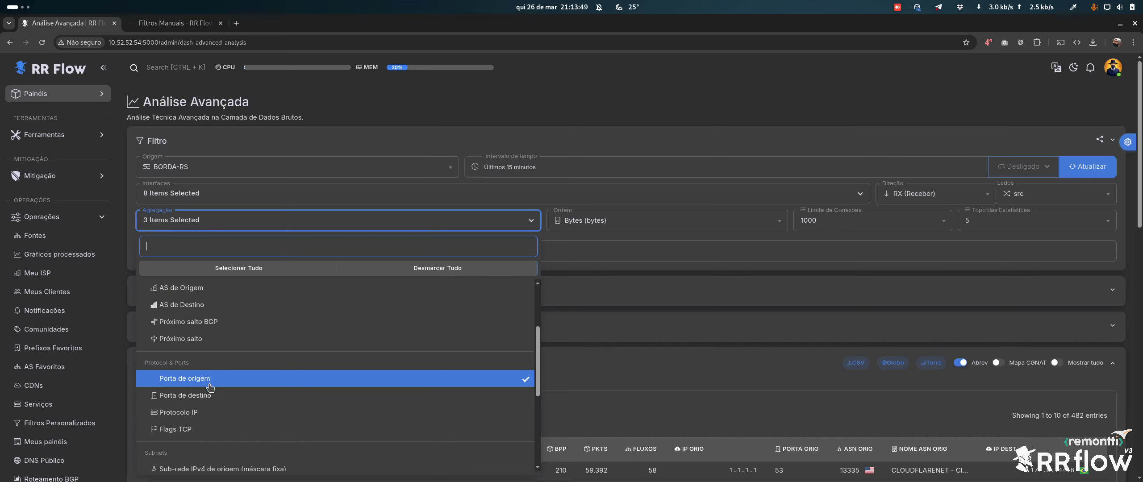
{"action": "scroll", "coordinate": [210, 360], "scroll_direction": "up", "scroll_amount": 3}
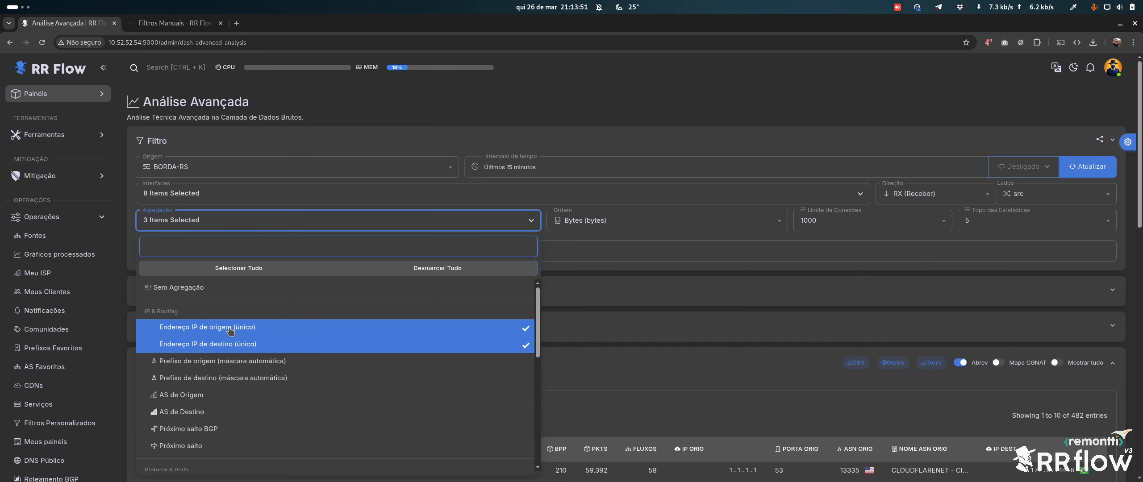
{"action": "left_click", "coordinate": [230, 328]}
{"action": "left_click", "coordinate": [229, 344]}
{"action": "scroll", "coordinate": [246, 353], "scroll_direction": "down", "scroll_amount": 5}
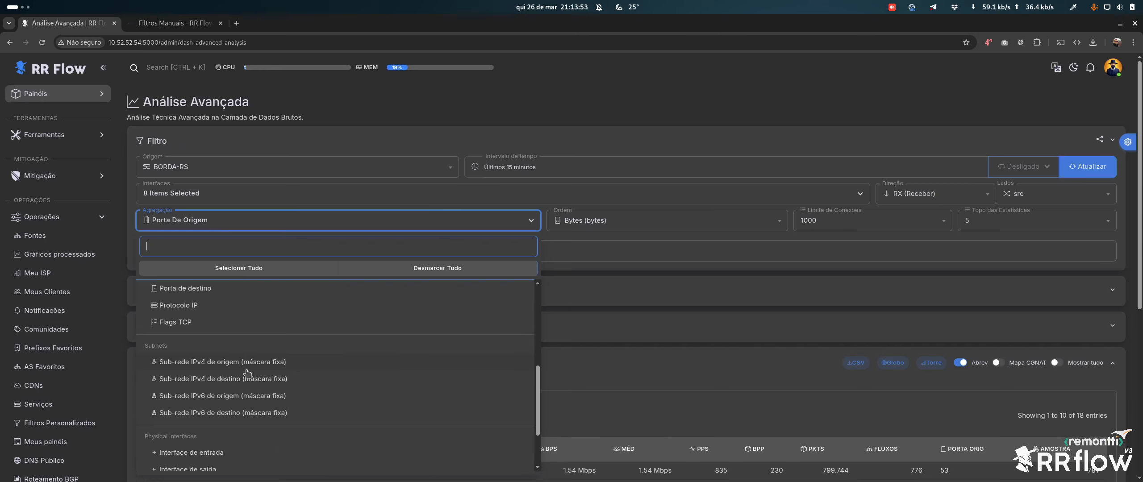
Add Sub-rede IPv4 de destino and Sub-rede IPv4 de origem (máscara fixa) to the aggregation and review the connections by subnet.
{"action": "left_click", "coordinate": [245, 380]}
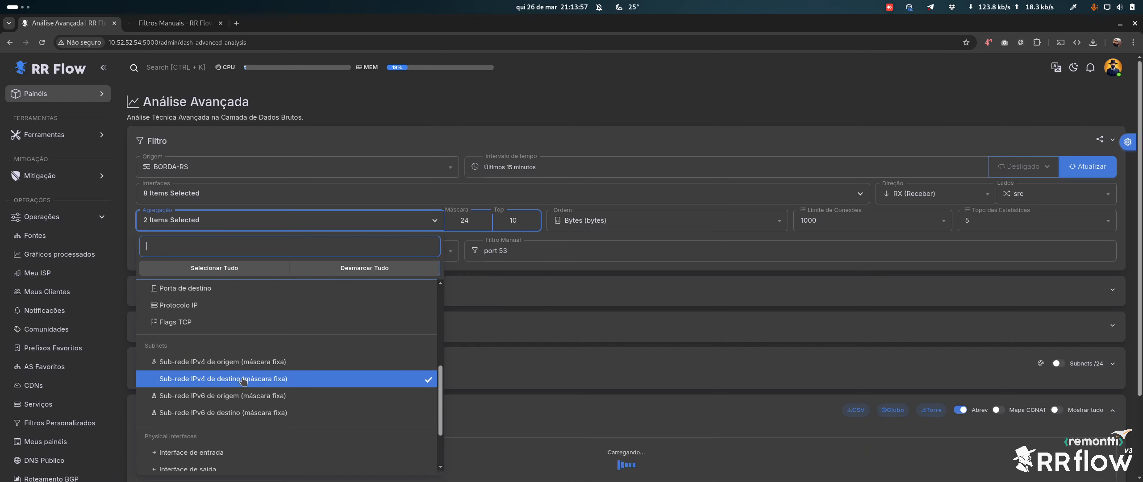
{"action": "left_click", "coordinate": [232, 362]}
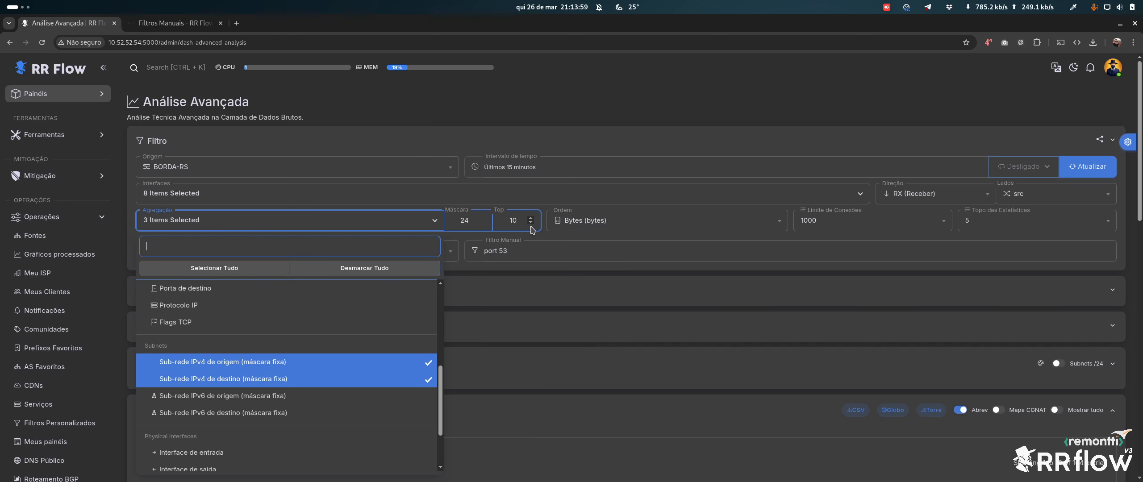
{"action": "left_click", "coordinate": [237, 223]}
{"action": "scroll", "coordinate": [622, 310], "scroll_direction": "down", "scroll_amount": 5}
{"action": "scroll", "coordinate": [622, 309], "scroll_direction": "down", "scroll_amount": 3}
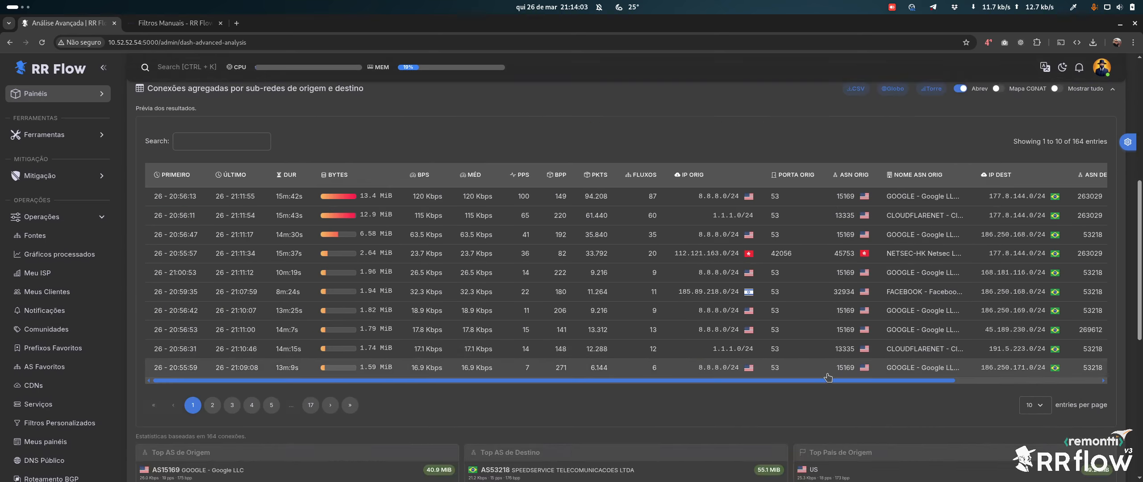
{"action": "scroll", "coordinate": [669, 357], "scroll_direction": "up", "scroll_amount": 1}
{"action": "scroll", "coordinate": [731, 406], "scroll_direction": "up", "scroll_amount": 3}
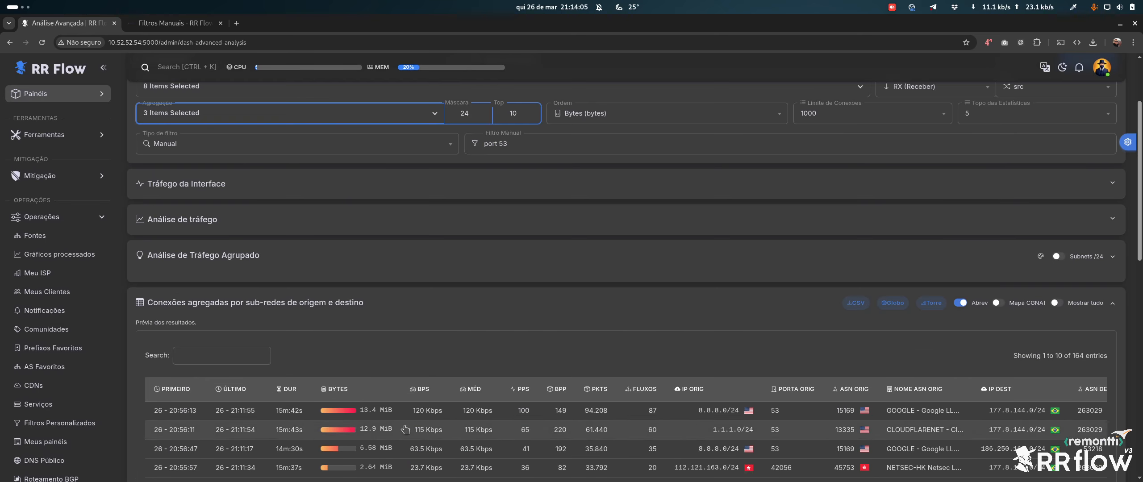
{"action": "scroll", "coordinate": [511, 169], "scroll_direction": "down", "scroll_amount": 2}
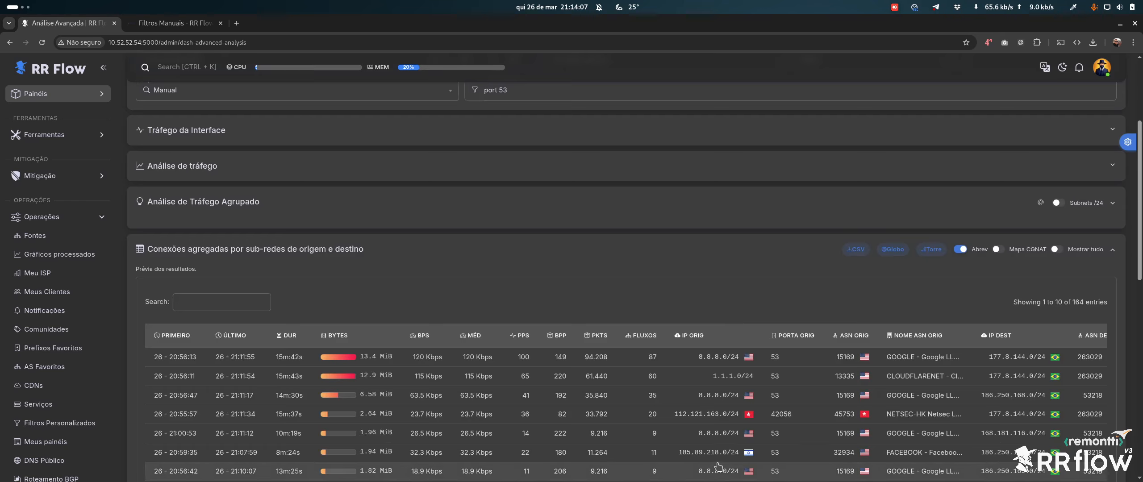
Replace all selected aggregations with Prefixo de origem (máscara automática) and review the port 53 connections by source prefix.
{"action": "scroll", "coordinate": [190, 351], "scroll_direction": "up", "scroll_amount": 4}
{"action": "left_click", "coordinate": [195, 221]}
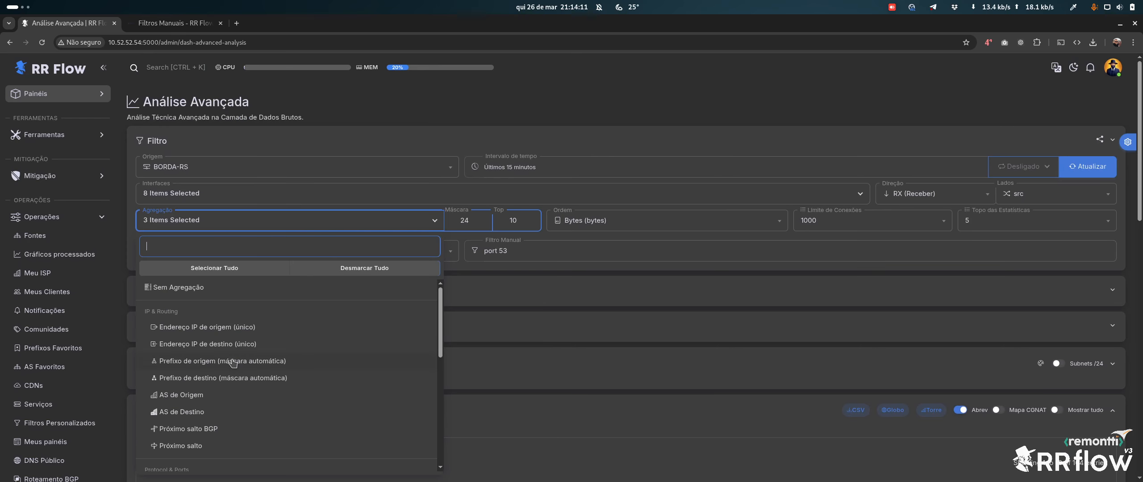
{"action": "left_click", "coordinate": [399, 266]}
{"action": "left_click", "coordinate": [257, 362]}
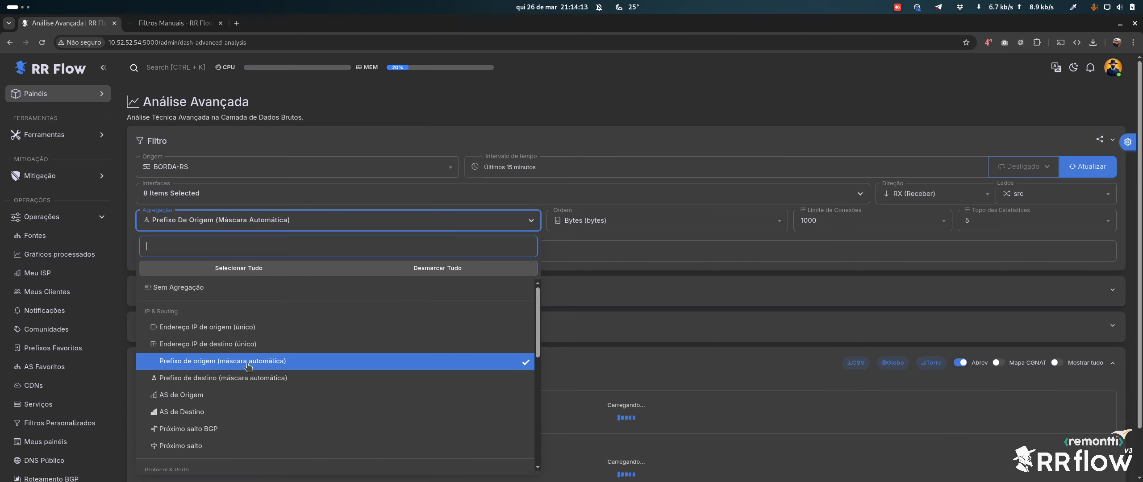
{"action": "left_click", "coordinate": [291, 224]}
{"action": "scroll", "coordinate": [735, 247], "scroll_direction": "down", "scroll_amount": 3}
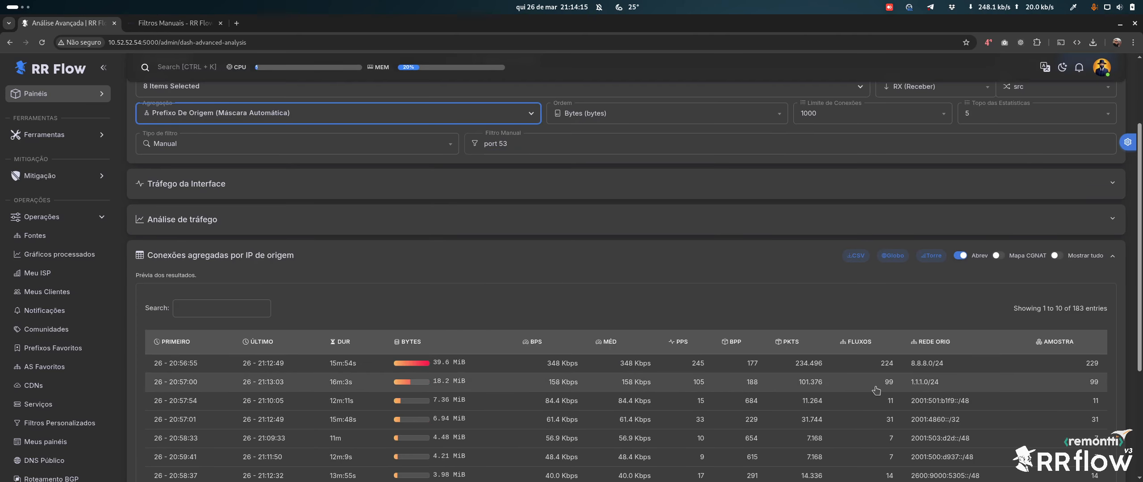
{"action": "scroll", "coordinate": [922, 374], "scroll_direction": "down", "scroll_amount": 3}
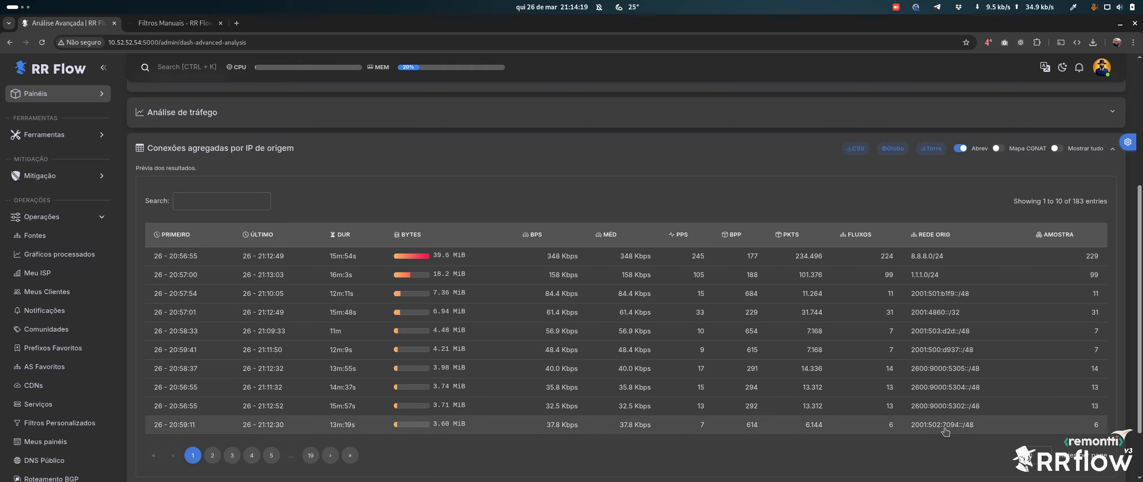
{"action": "scroll", "coordinate": [945, 339], "scroll_direction": "up", "scroll_amount": 1}
{"action": "scroll", "coordinate": [945, 339], "scroll_direction": "up", "scroll_amount": 5}
{"action": "left_click", "coordinate": [237, 221]}
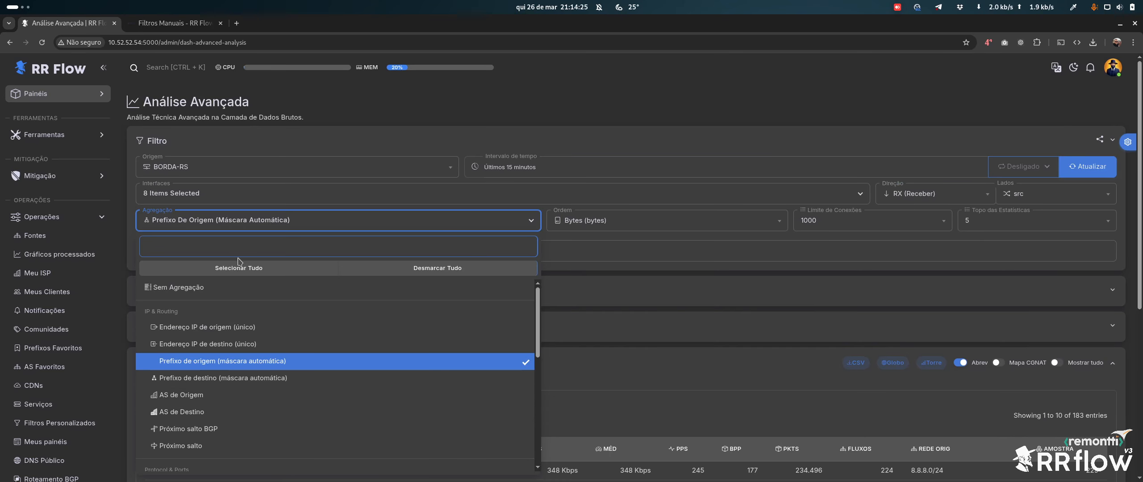
{"action": "left_click", "coordinate": [246, 226]}
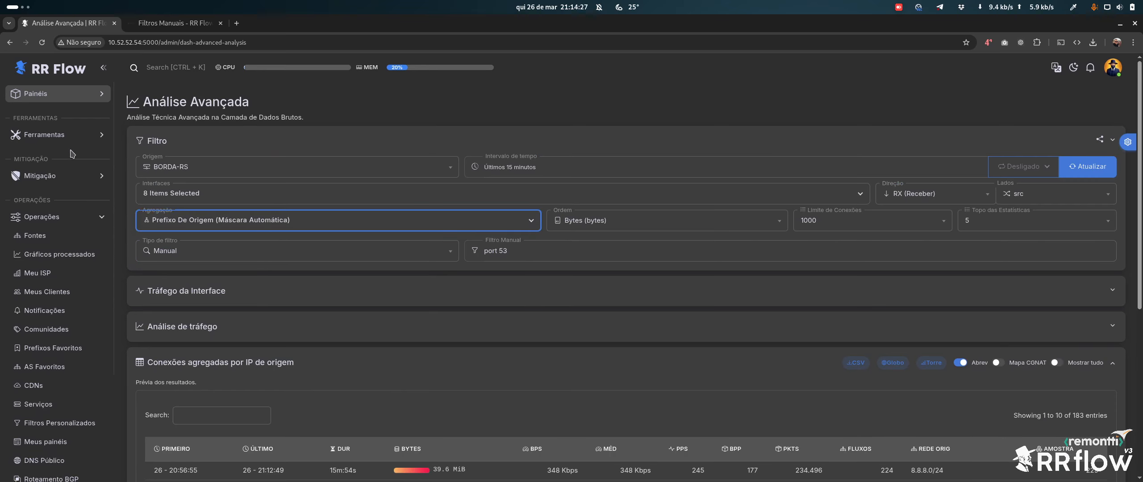
{"action": "left_click", "coordinate": [56, 177]}
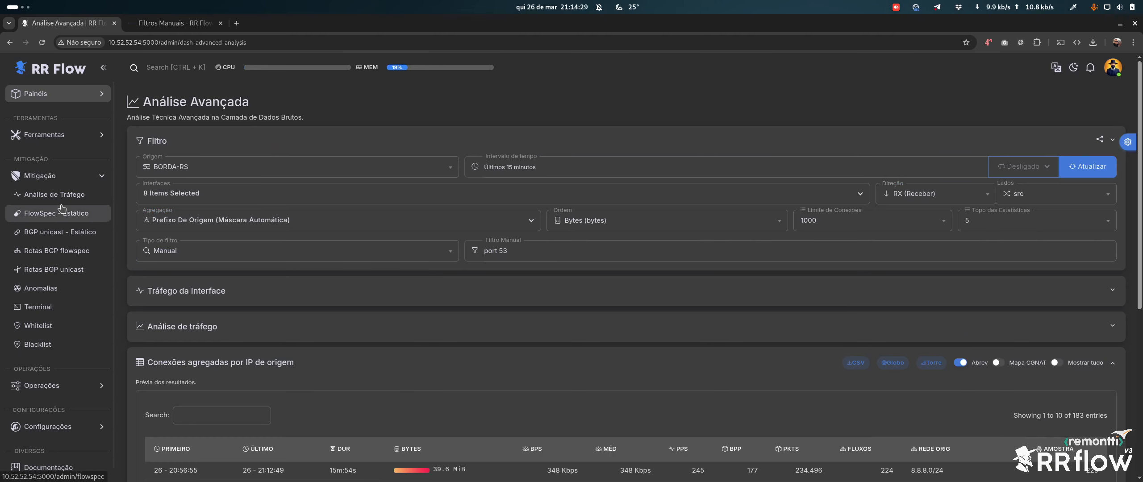
{"action": "left_click", "coordinate": [70, 175]}
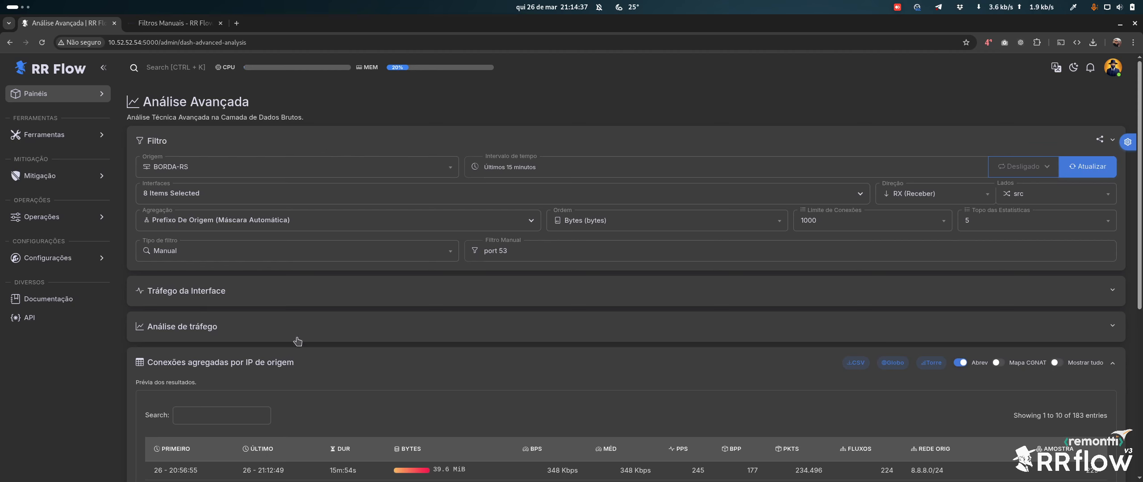
Collapse the aggregated connections section and set the filter's Origem to PPPOES-RS.
{"action": "left_click", "coordinate": [194, 366]}
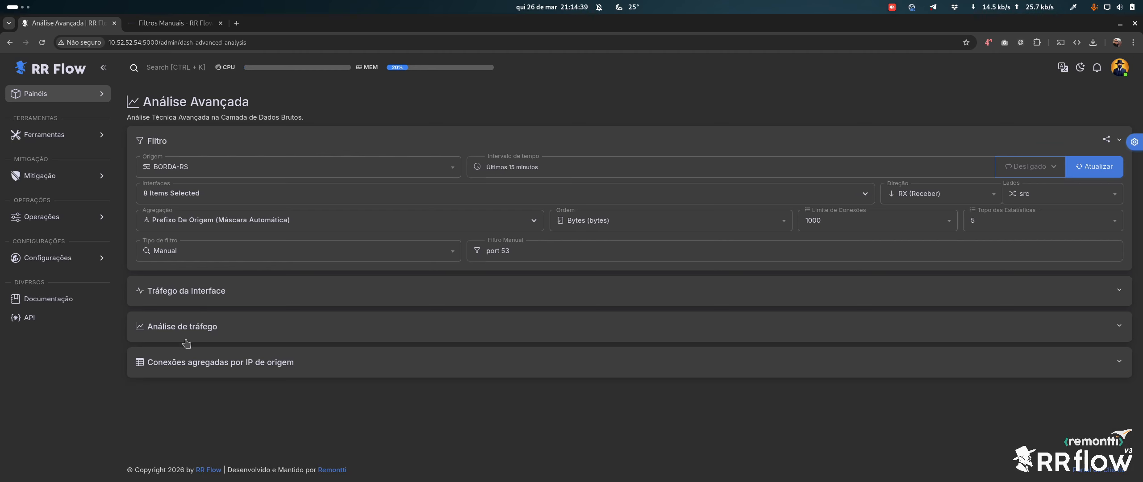
{"action": "left_click", "coordinate": [515, 252]}
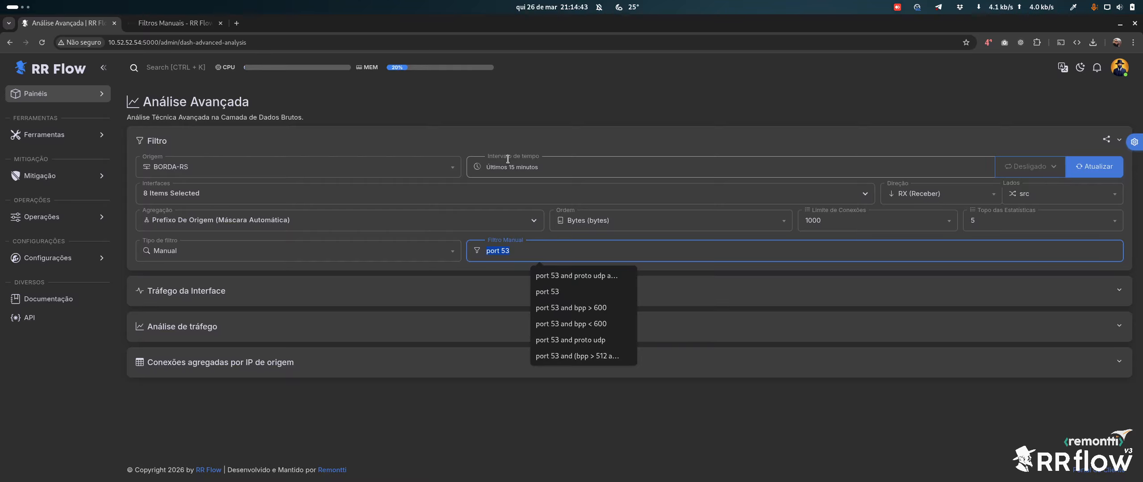
{"action": "left_click", "coordinate": [154, 165]}
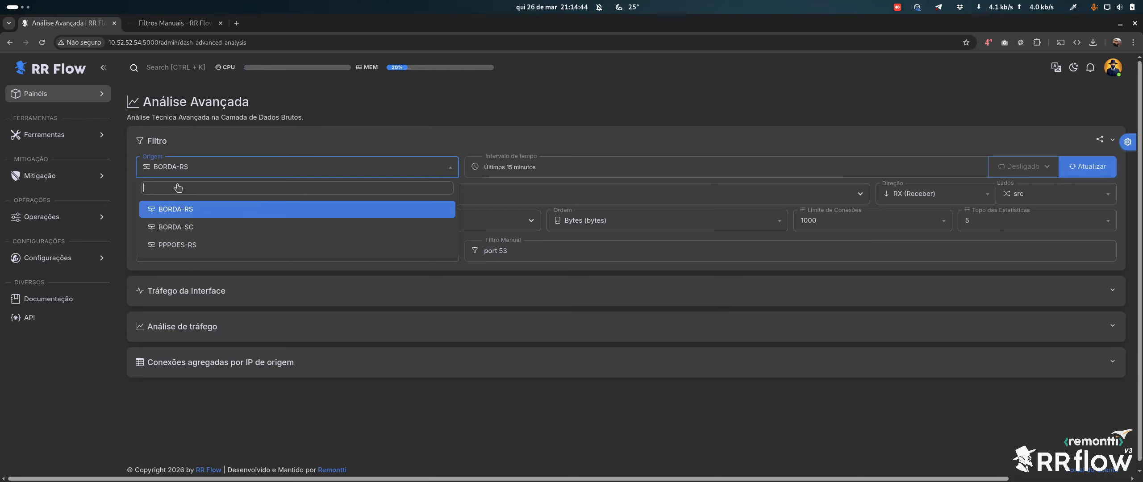
{"action": "left_click", "coordinate": [185, 247]}
Replace the manual filter with an expression starting with "bytes >".
{"action": "left_click", "coordinate": [596, 248]}
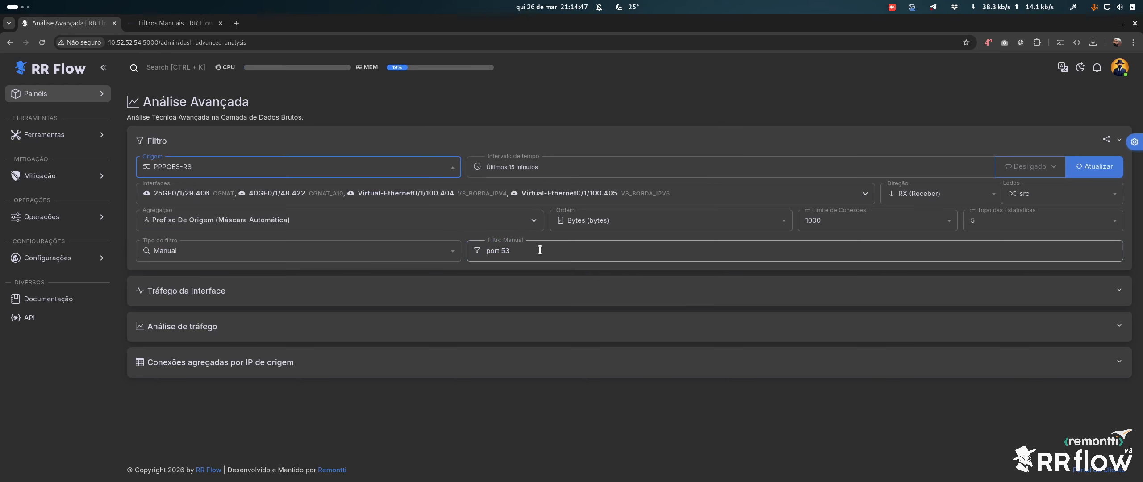
{"action": "key", "text": "ctrl+a"}
{"action": "type", "text": "byte"}
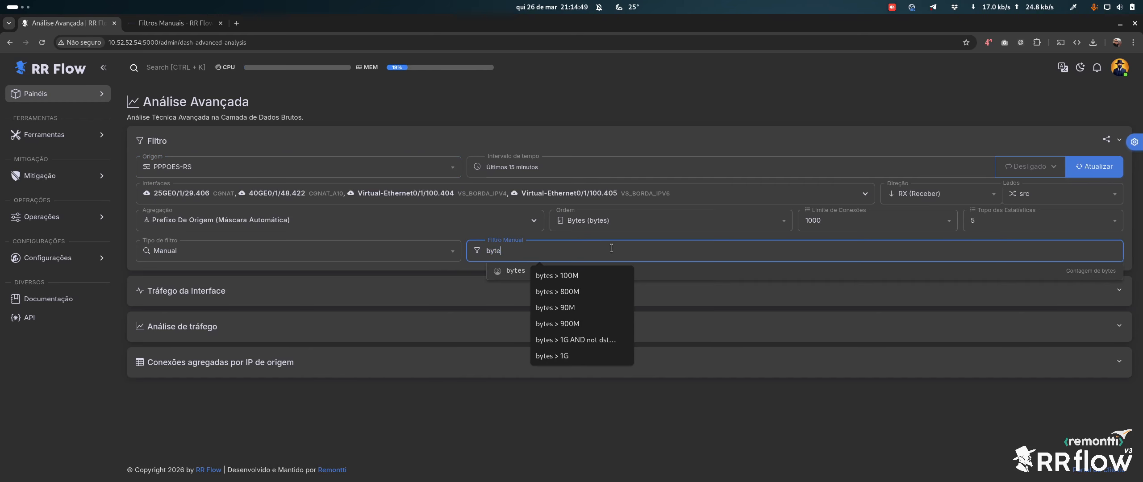
{"action": "type", "text": "s <"}
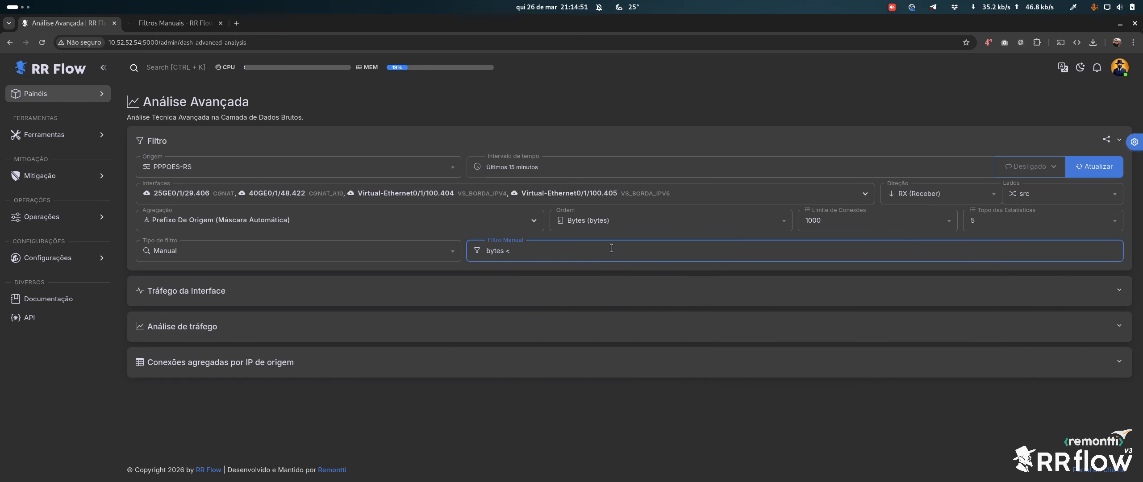
{"action": "key", "text": "BackSpace"}
{"action": "key", "text": "BackSpace"}
{"action": "type", "text": "> "}
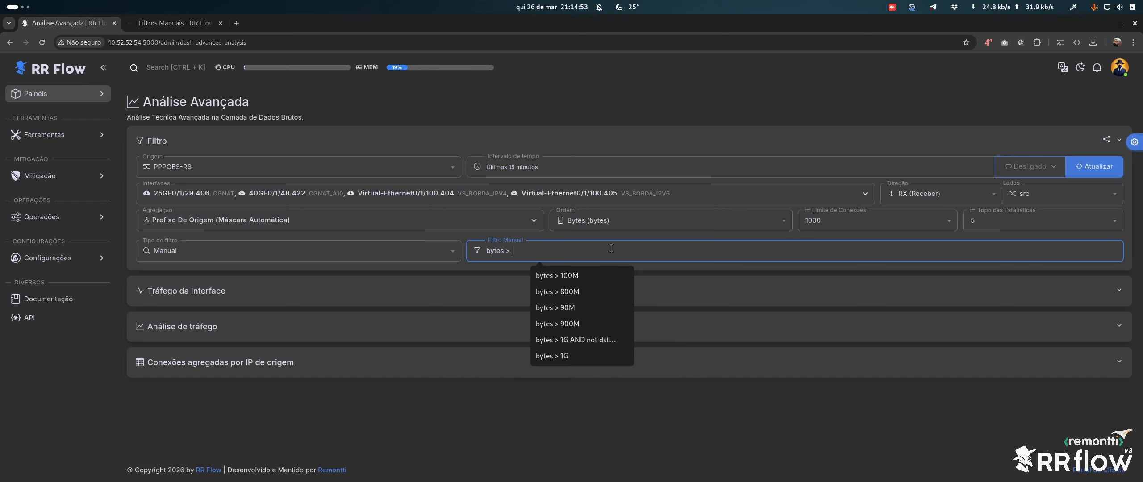
Complete the manual filter as bytes > 800M and expand the Tráfego da Interface section.
{"action": "type", "text": "800M"}
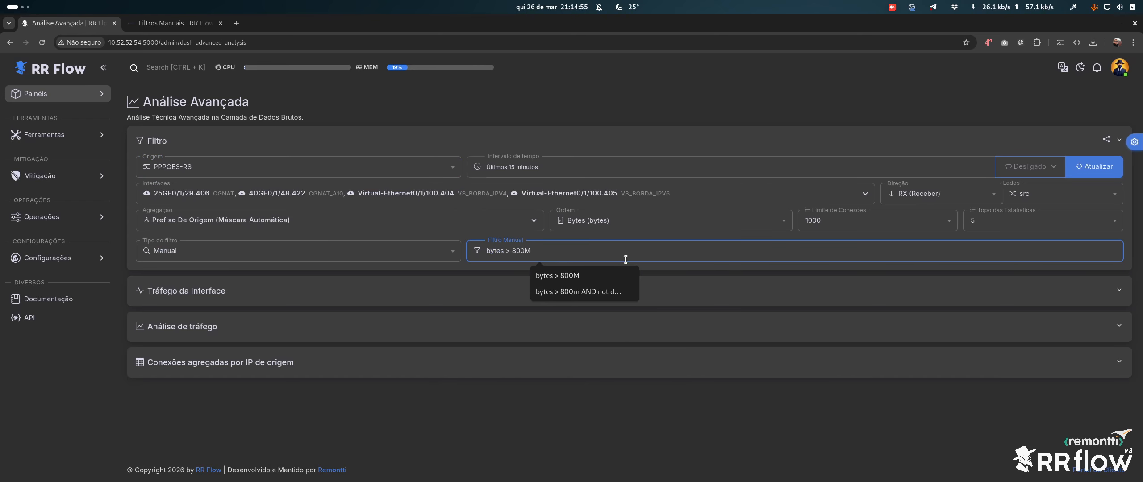
{"action": "left_click", "coordinate": [486, 408]}
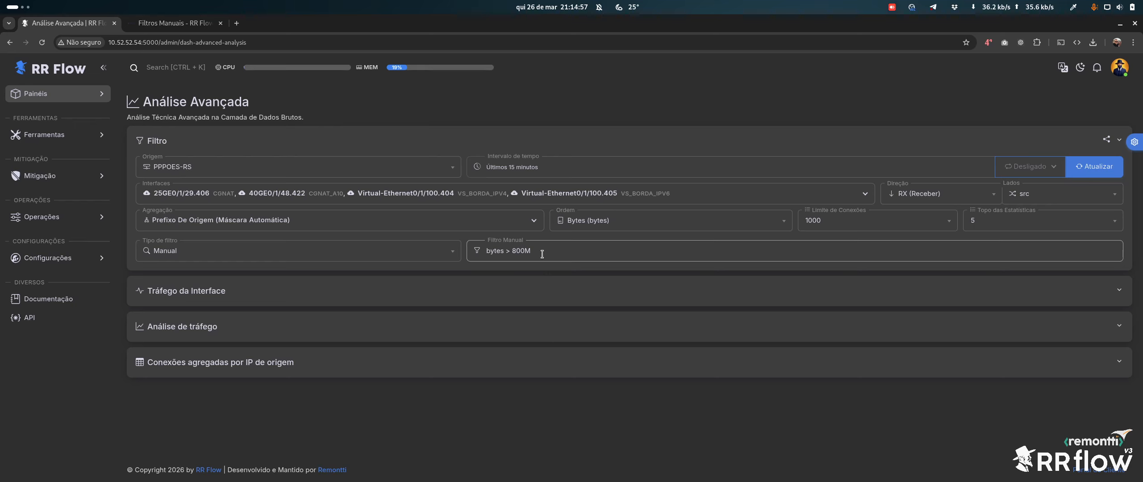
{"action": "left_click", "coordinate": [619, 288]}
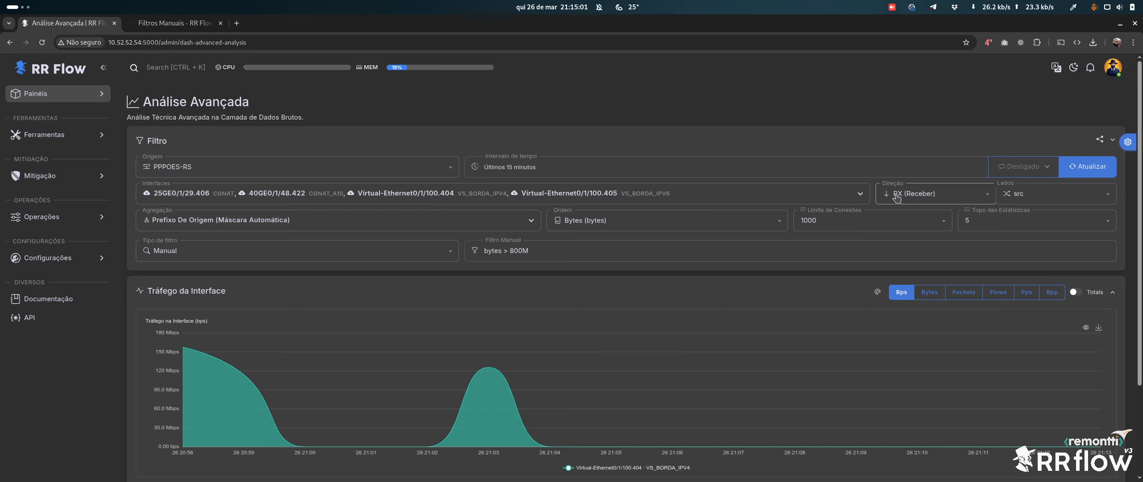
{"action": "left_click", "coordinate": [525, 250]}
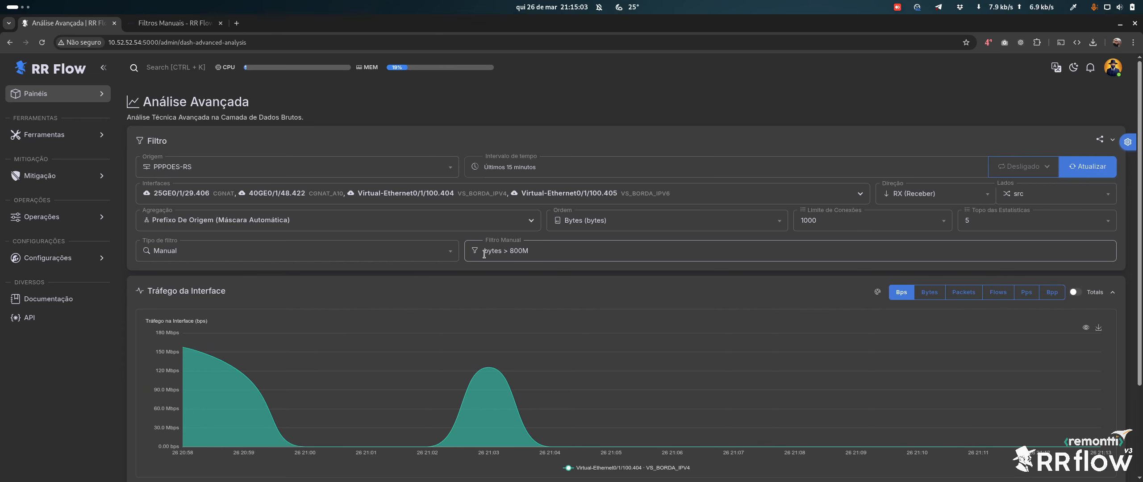
Check the Análise de tráfego section, and expand the connections table aggregated by source IP.
{"action": "scroll", "coordinate": [517, 251], "scroll_direction": "down", "scroll_amount": 3}
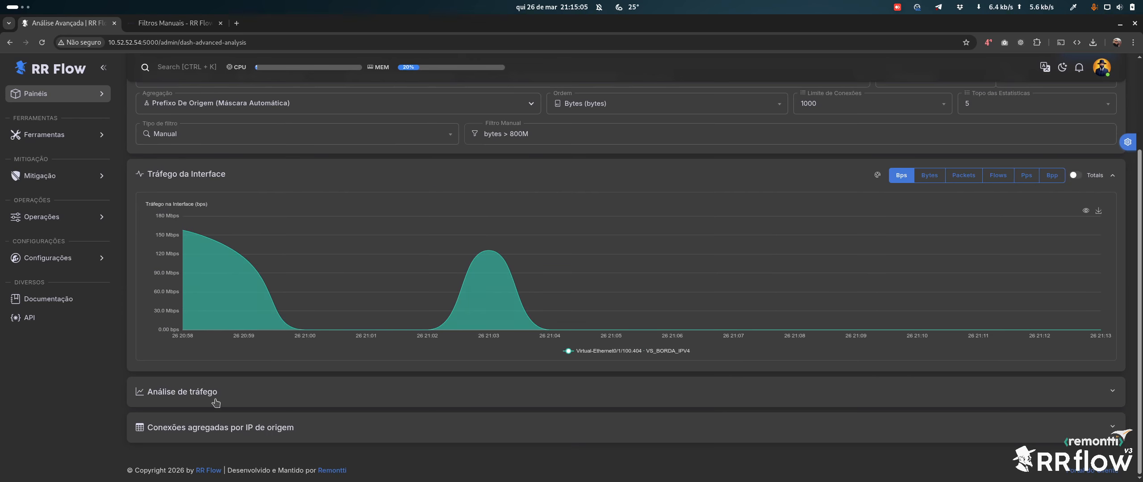
{"action": "scroll", "coordinate": [593, 189], "scroll_direction": "down", "scroll_amount": 4}
{"action": "left_click", "coordinate": [197, 239]}
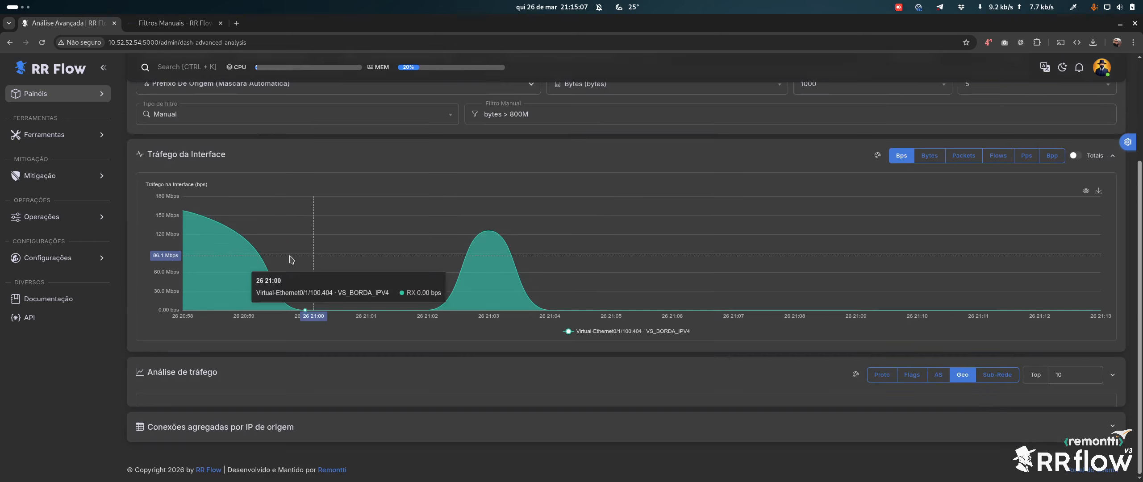
{"action": "left_click", "coordinate": [211, 419]}
{"action": "scroll", "coordinate": [347, 308], "scroll_direction": "down", "scroll_amount": 3}
{"action": "scroll", "coordinate": [346, 308], "scroll_direction": "up", "scroll_amount": 10}
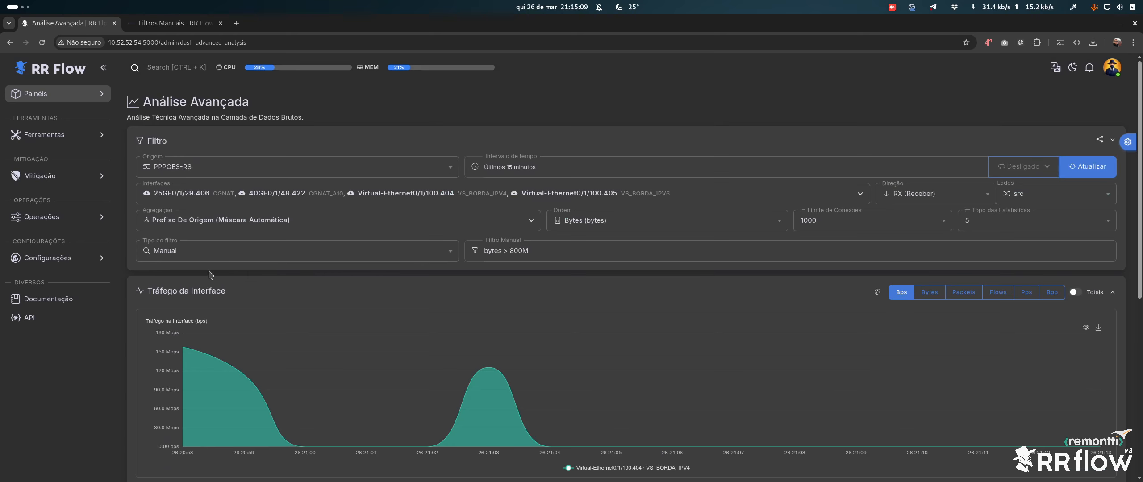
Replace the source-prefix aggregation with Sem Agregação.
{"action": "left_click", "coordinate": [240, 223]}
{"action": "left_click", "coordinate": [389, 282]}
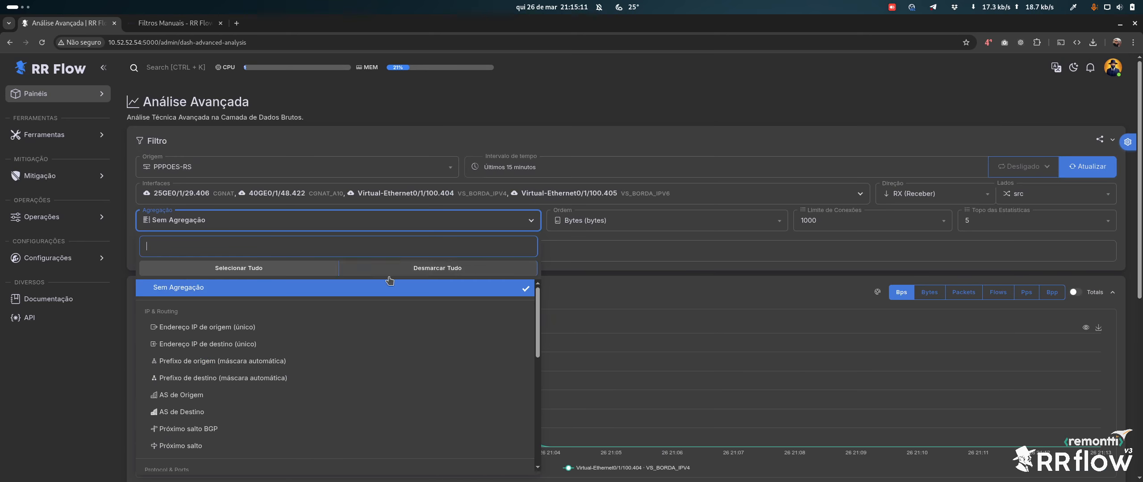
{"action": "left_click", "coordinate": [237, 229]}
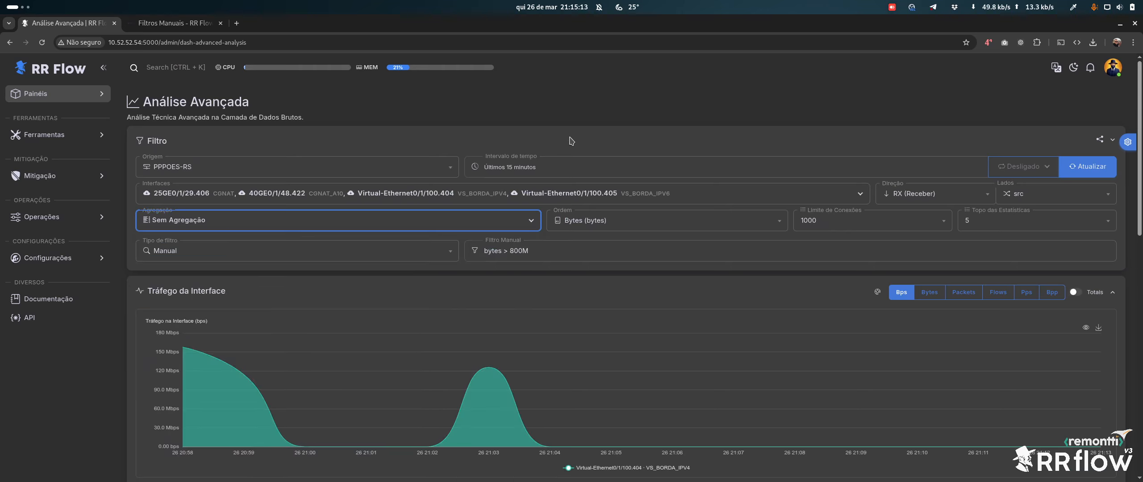
Compare the peaks in the interface traffic graph with the times, bytes and rates of the connections listed below it.
{"action": "scroll", "coordinate": [598, 142], "scroll_direction": "down", "scroll_amount": 4}
{"action": "scroll", "coordinate": [491, 223], "scroll_direction": "up", "scroll_amount": 1}
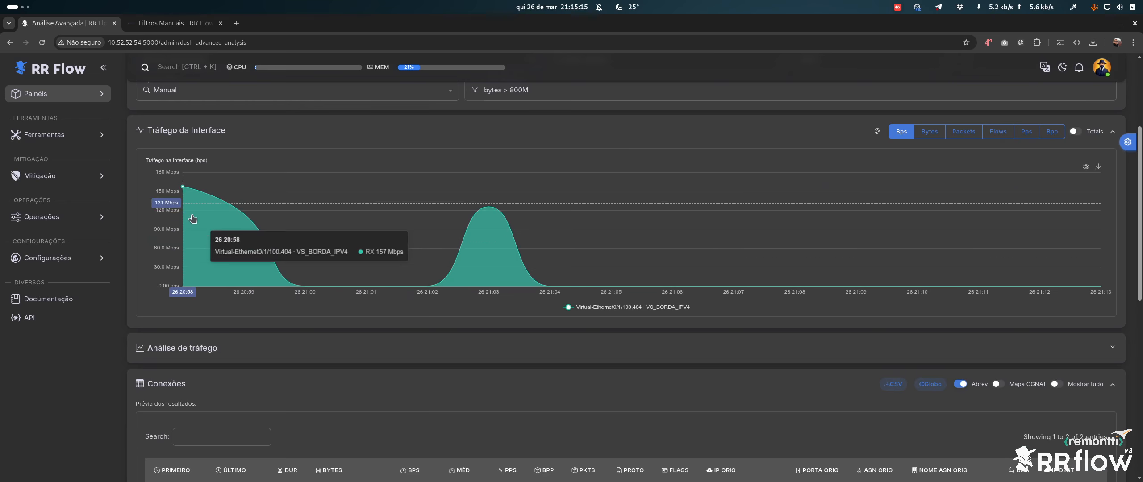
{"action": "scroll", "coordinate": [488, 324], "scroll_direction": "down", "scroll_amount": 3}
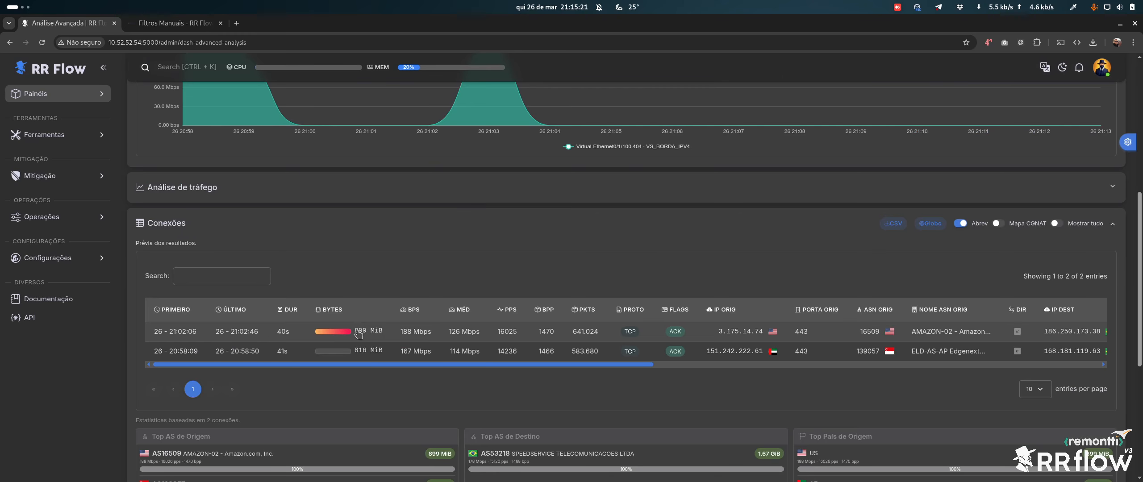
{"action": "scroll", "coordinate": [824, 183], "scroll_direction": "up", "scroll_amount": 4}
{"action": "scroll", "coordinate": [906, 134], "scroll_direction": "up", "scroll_amount": 2}
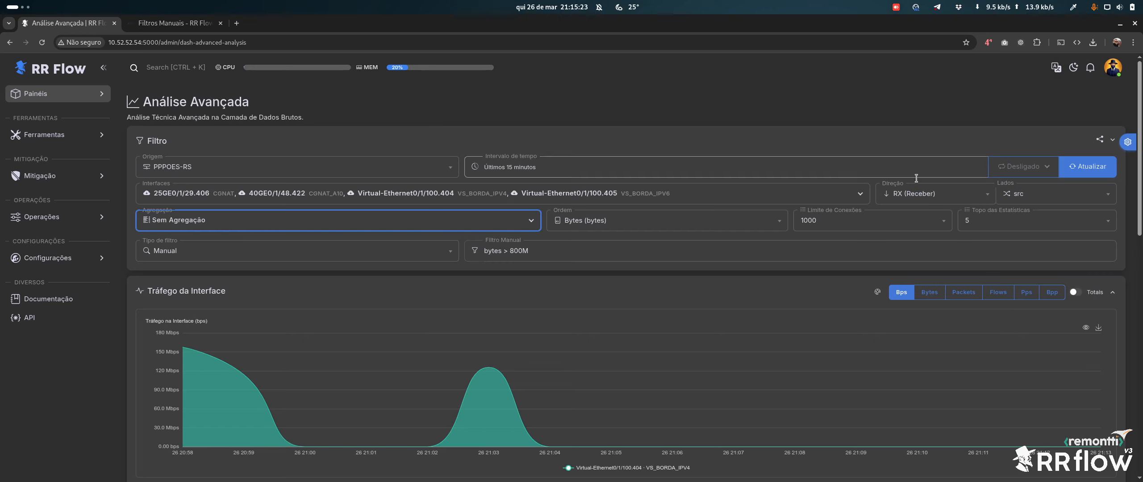
{"action": "scroll", "coordinate": [207, 220], "scroll_direction": "down", "scroll_amount": 3}
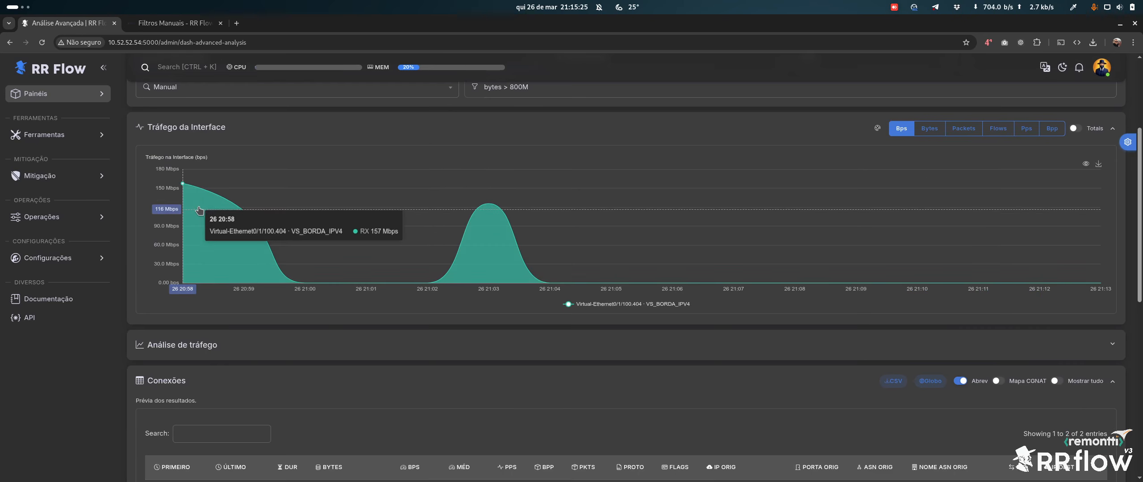
{"action": "scroll", "coordinate": [207, 220], "scroll_direction": "down", "scroll_amount": 3}
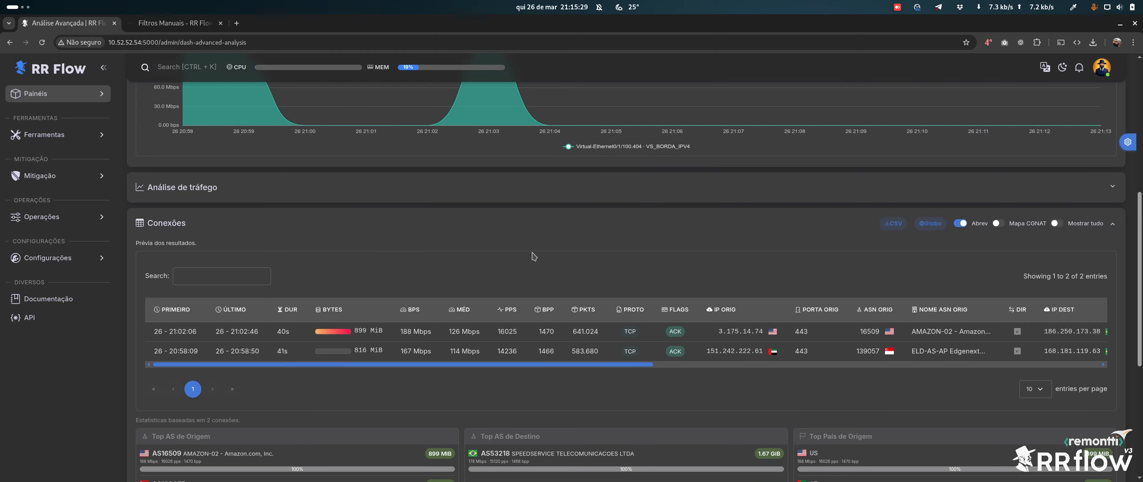
{"action": "scroll", "coordinate": [533, 250], "scroll_direction": "up", "scroll_amount": 1}
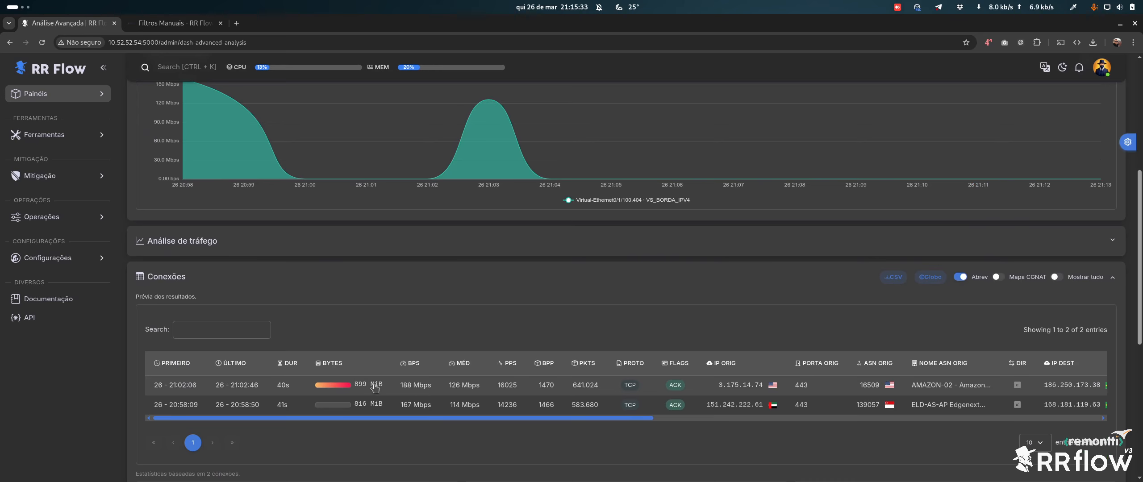
Set the time range to Últimos 30 minutos and review the traffic graph together with the connections table.
{"action": "scroll", "coordinate": [389, 382], "scroll_direction": "up", "scroll_amount": 5}
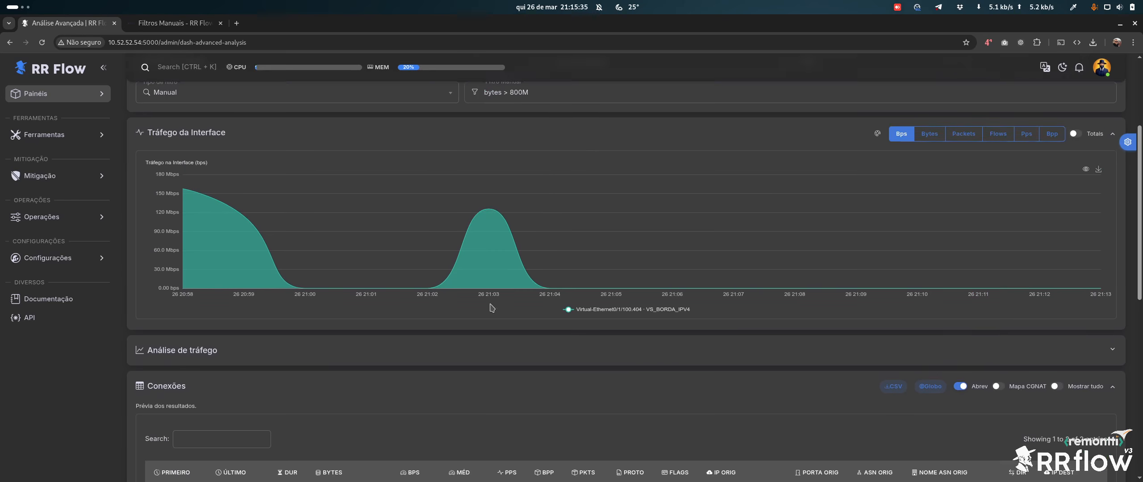
{"action": "left_click", "coordinate": [525, 166]}
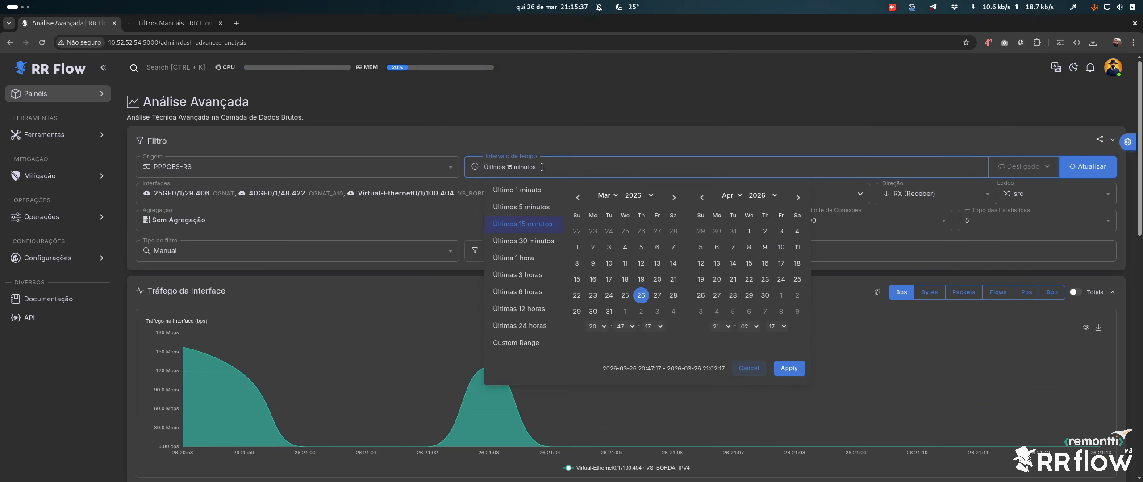
{"action": "left_click", "coordinate": [524, 248]}
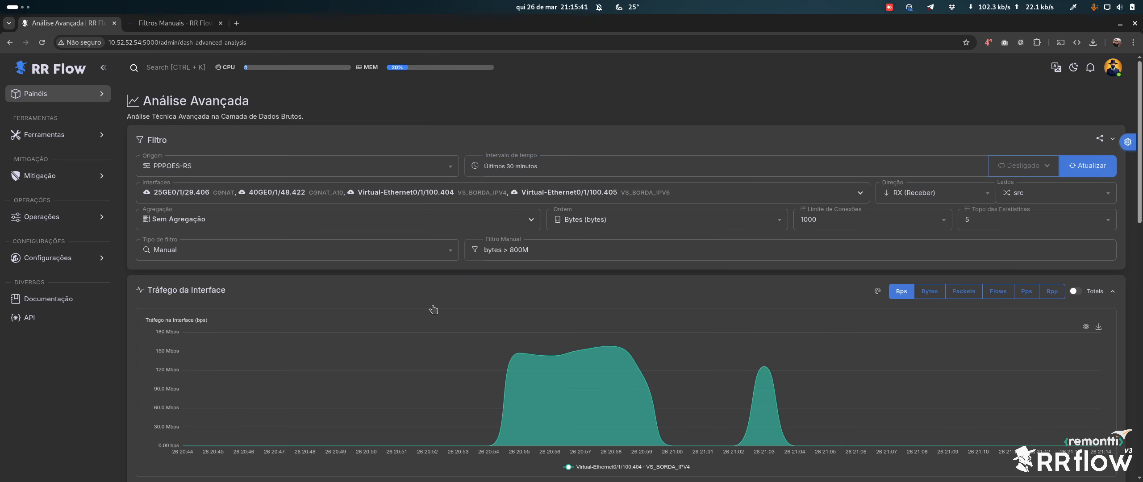
{"action": "scroll", "coordinate": [580, 294], "scroll_direction": "down", "scroll_amount": 1}
{"action": "scroll", "coordinate": [460, 259], "scroll_direction": "down", "scroll_amount": 4}
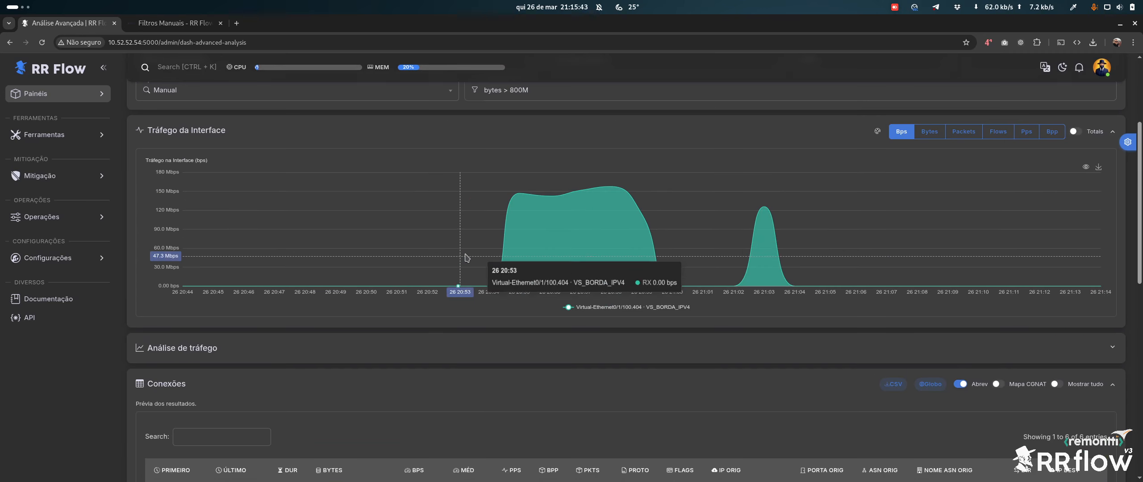
{"action": "scroll", "coordinate": [452, 229], "scroll_direction": "down", "scroll_amount": 2}
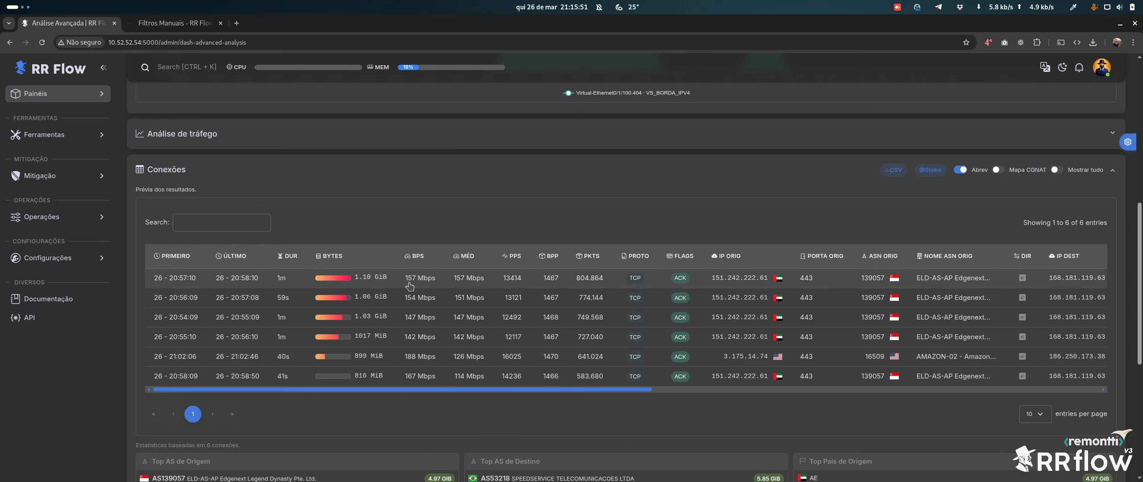
{"action": "scroll", "coordinate": [1081, 277], "scroll_direction": "up", "scroll_amount": 3}
{"action": "scroll", "coordinate": [1036, 309], "scroll_direction": "down", "scroll_amount": 3}
{"action": "scroll", "coordinate": [671, 370], "scroll_direction": "up", "scroll_amount": 8}
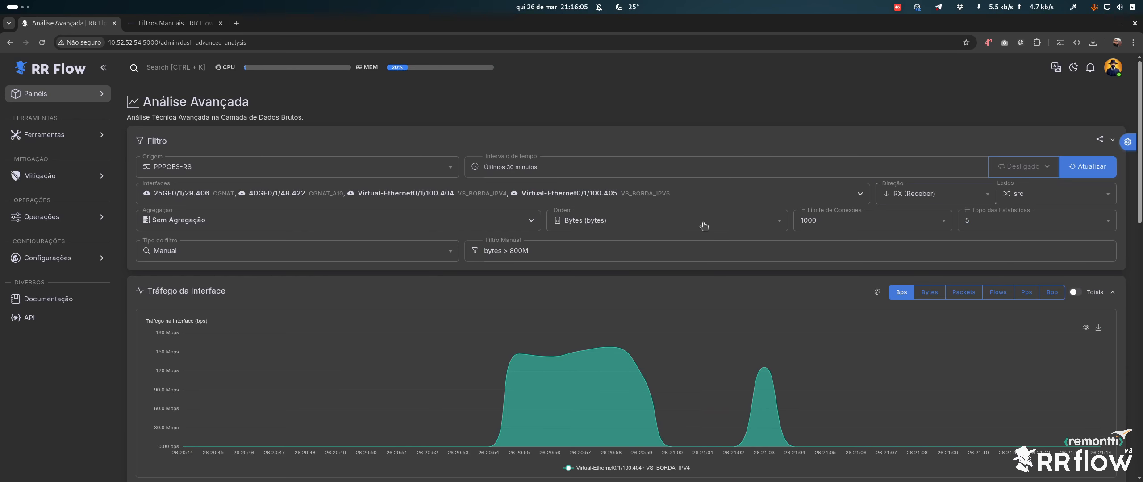
{"action": "scroll", "coordinate": [535, 249], "scroll_direction": "down", "scroll_amount": 6}
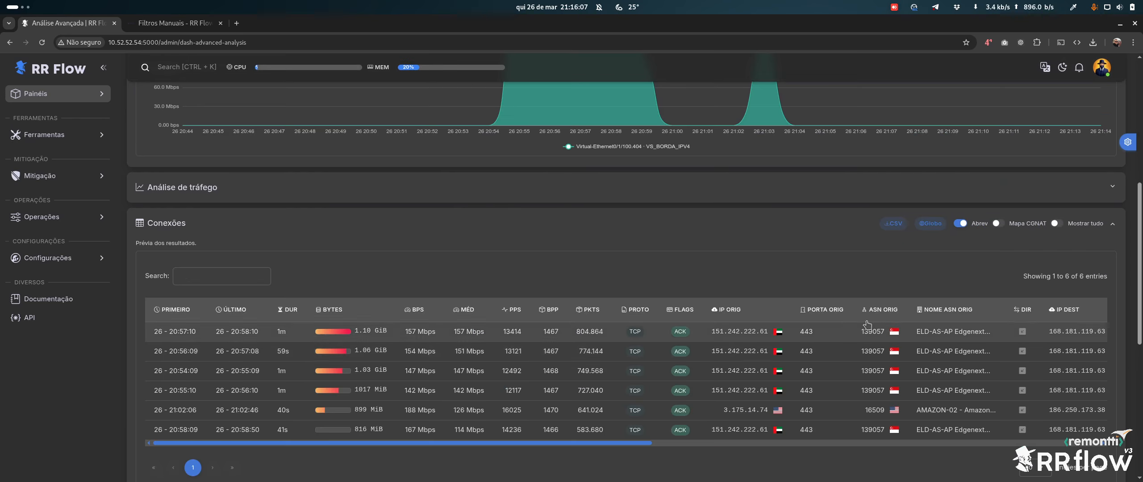
Aggregate the connections by Endereço IP de destino (único) and bring up the resulting table.
{"action": "scroll", "coordinate": [401, 268], "scroll_direction": "up", "scroll_amount": 6}
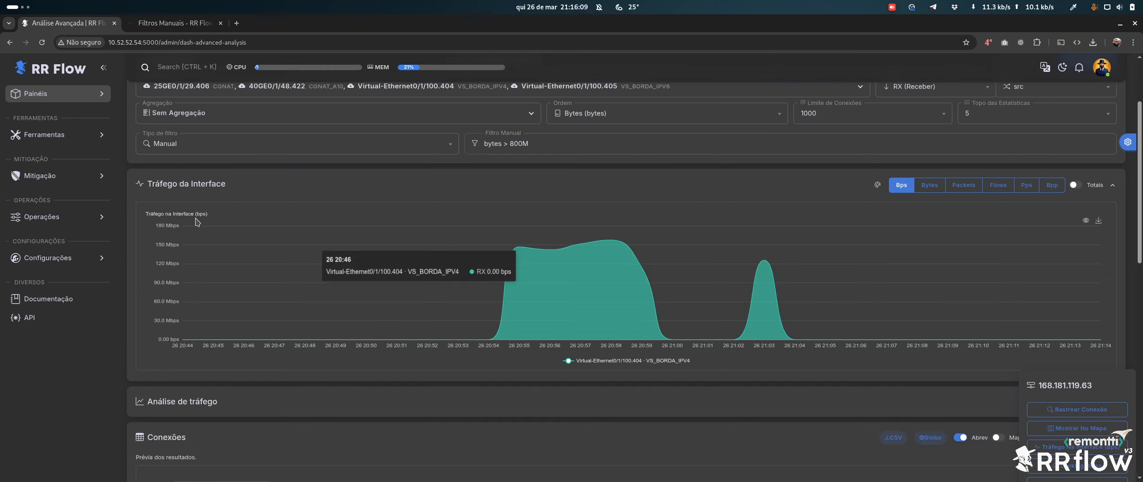
{"action": "left_click", "coordinate": [214, 174]}
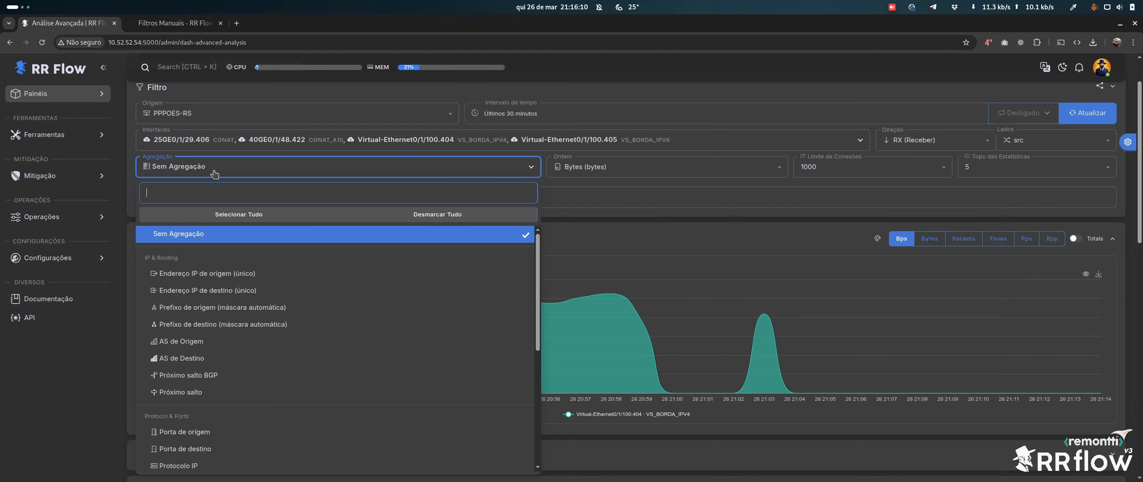
{"action": "left_click", "coordinate": [208, 290]}
{"action": "scroll", "coordinate": [908, 409], "scroll_direction": "down", "scroll_amount": 5}
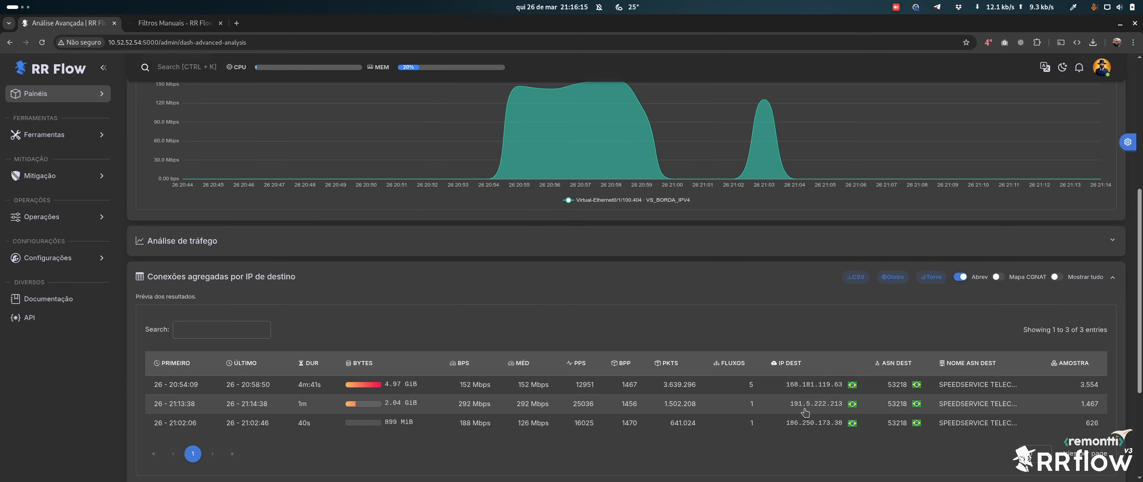
View the interface traffic (Bps) graph for destination IP 168.181.119.63, and close it.
{"action": "left_click", "coordinate": [818, 386]}
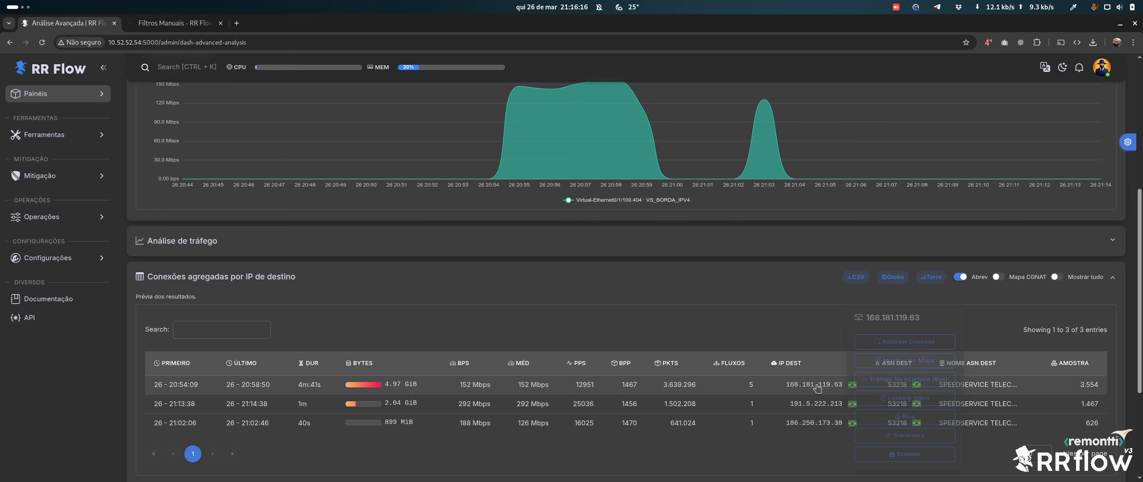
{"action": "left_click", "coordinate": [942, 380]}
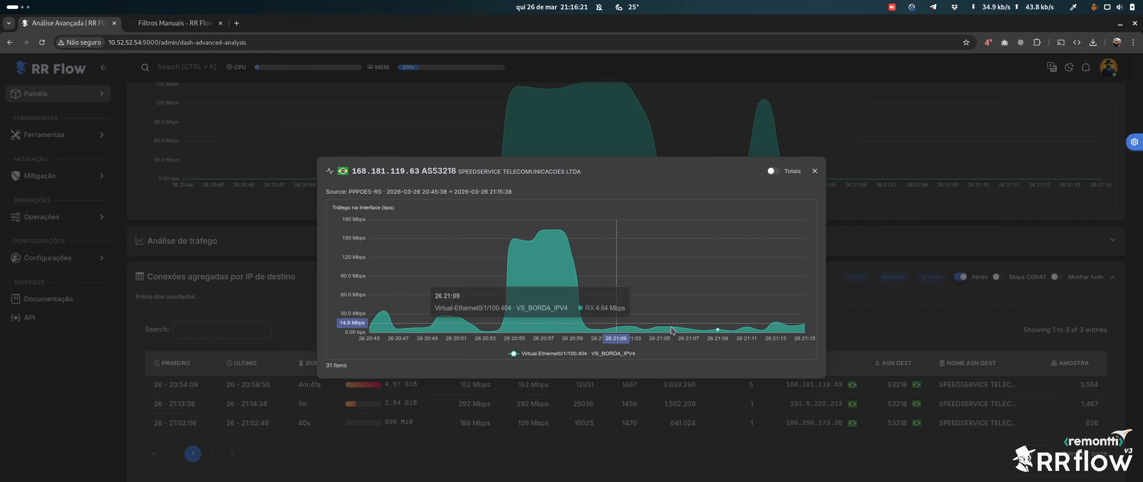
{"action": "key", "text": "Escape"}
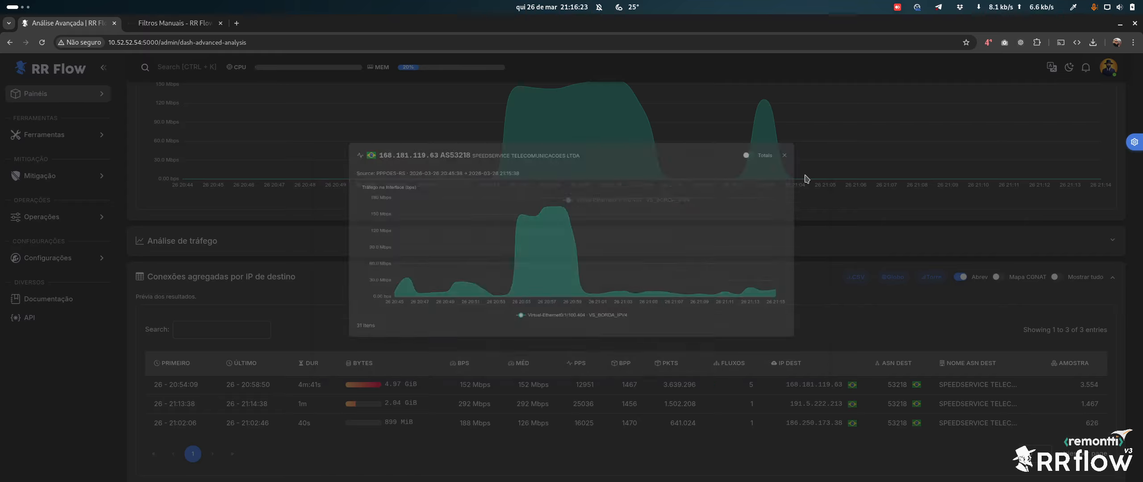
View the interface traffic (Bps) graph for destination IP 191.5.222.213, and close it.
{"action": "left_click", "coordinate": [804, 404]}
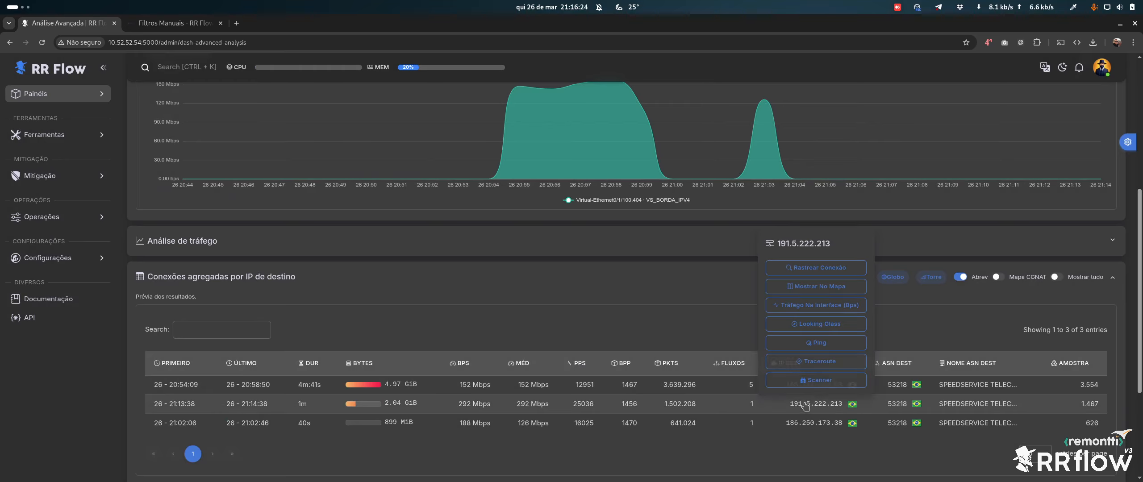
{"action": "left_click", "coordinate": [833, 308]}
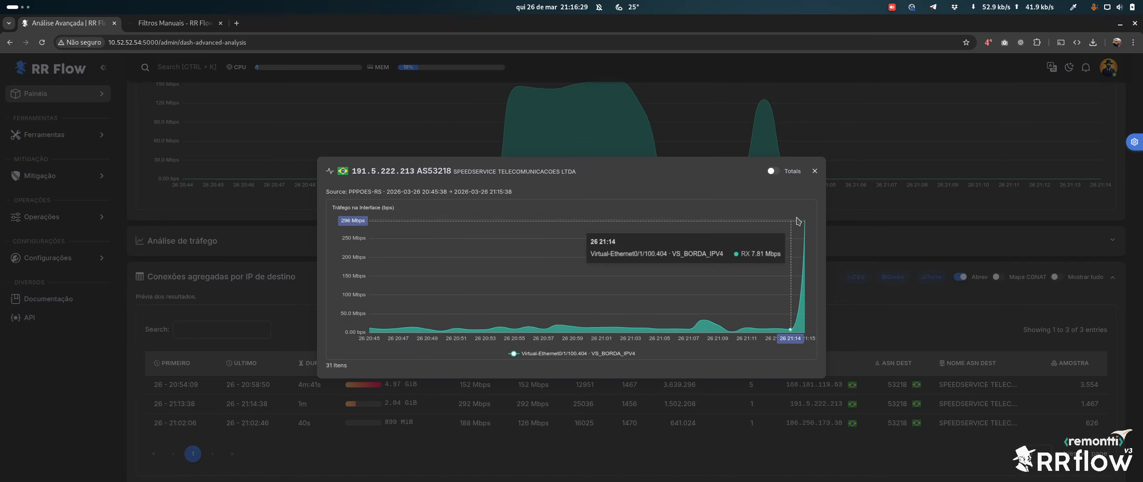
{"action": "left_click", "coordinate": [815, 172]}
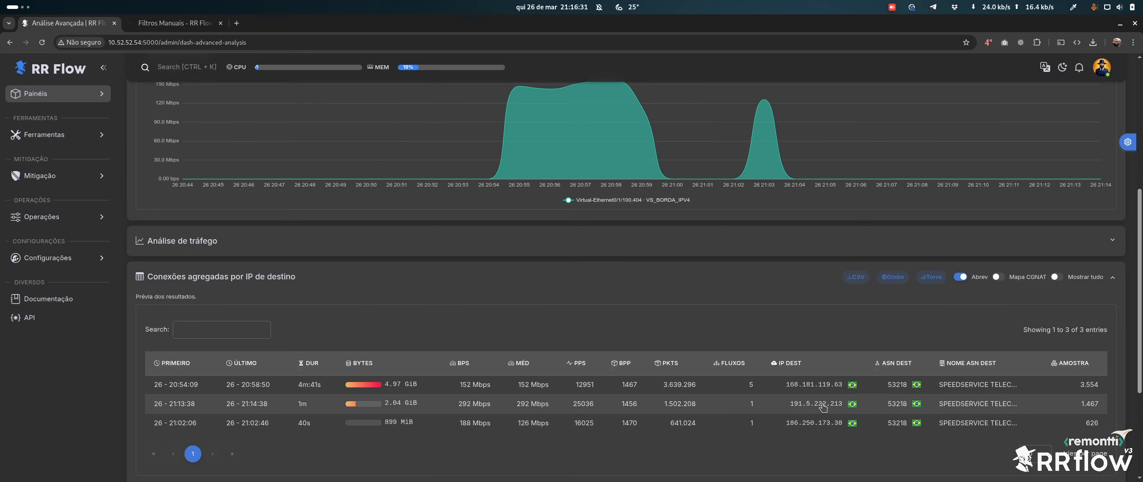
Switch the aggregation from destination IP to Sem Agregação and review the individual connections against the traffic graph.
{"action": "scroll", "coordinate": [823, 407], "scroll_direction": "up", "scroll_amount": 6}
{"action": "scroll", "coordinate": [835, 397], "scroll_direction": "down", "scroll_amount": 6}
{"action": "scroll", "coordinate": [840, 393], "scroll_direction": "up", "scroll_amount": 3}
{"action": "left_click", "coordinate": [210, 145]}
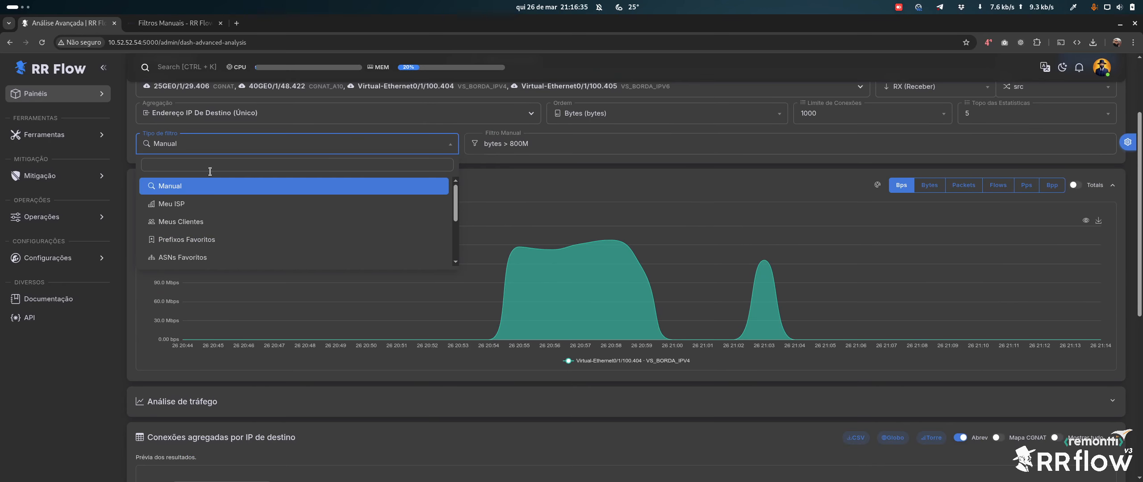
{"action": "left_click", "coordinate": [217, 118]}
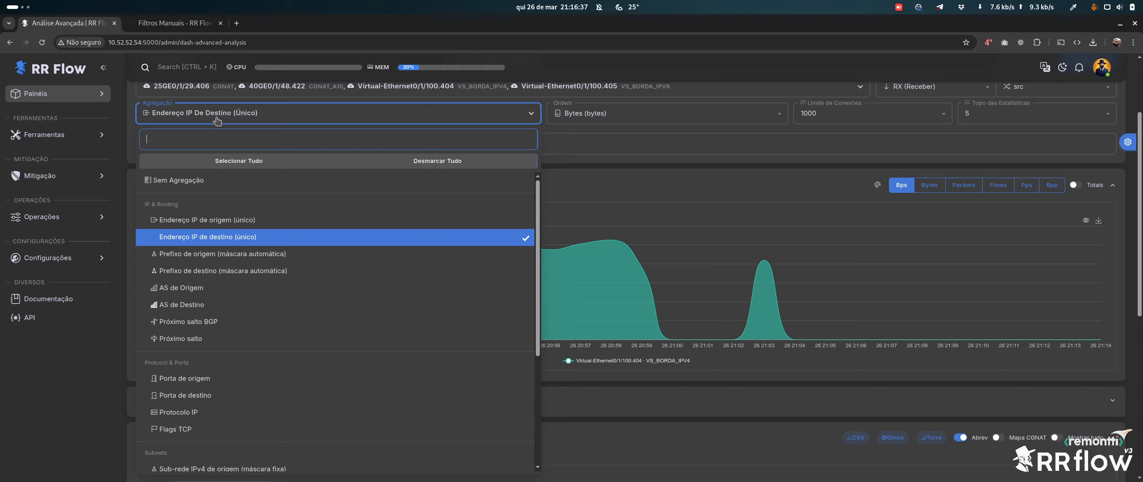
{"action": "left_click", "coordinate": [207, 181]}
{"action": "left_click", "coordinate": [228, 117]}
{"action": "scroll", "coordinate": [767, 232], "scroll_direction": "down", "scroll_amount": 8}
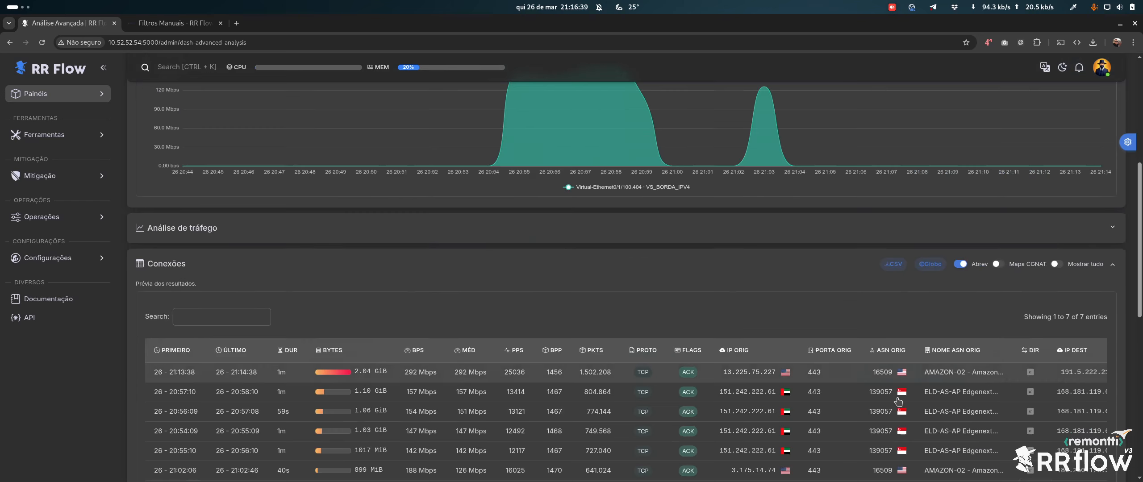
{"action": "scroll", "coordinate": [520, 422], "scroll_direction": "up", "scroll_amount": 5}
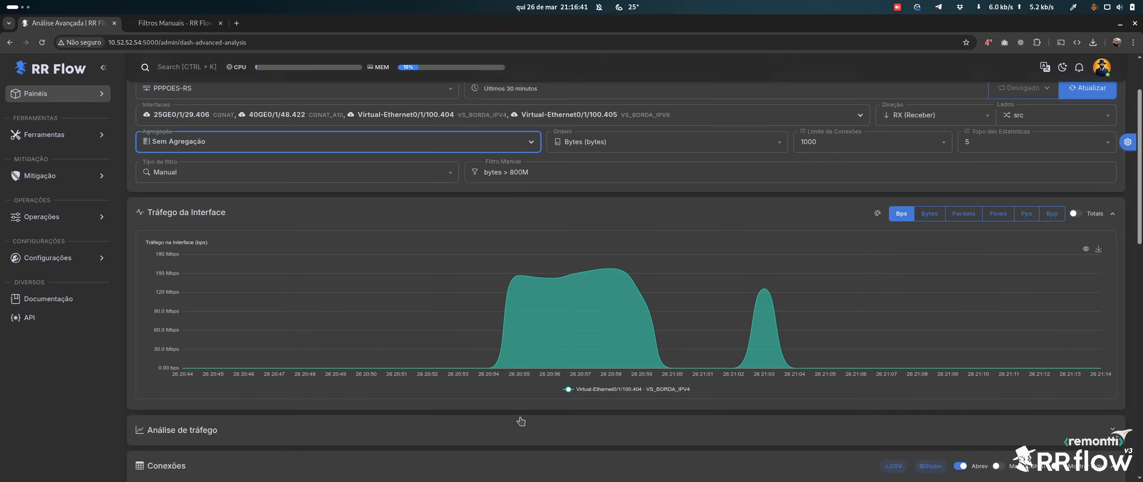
Switch the traffic direction to TX (Transmitir) and check the resulting interface traffic.
{"action": "scroll", "coordinate": [520, 421], "scroll_direction": "up", "scroll_amount": 2}
{"action": "left_click", "coordinate": [533, 251]}
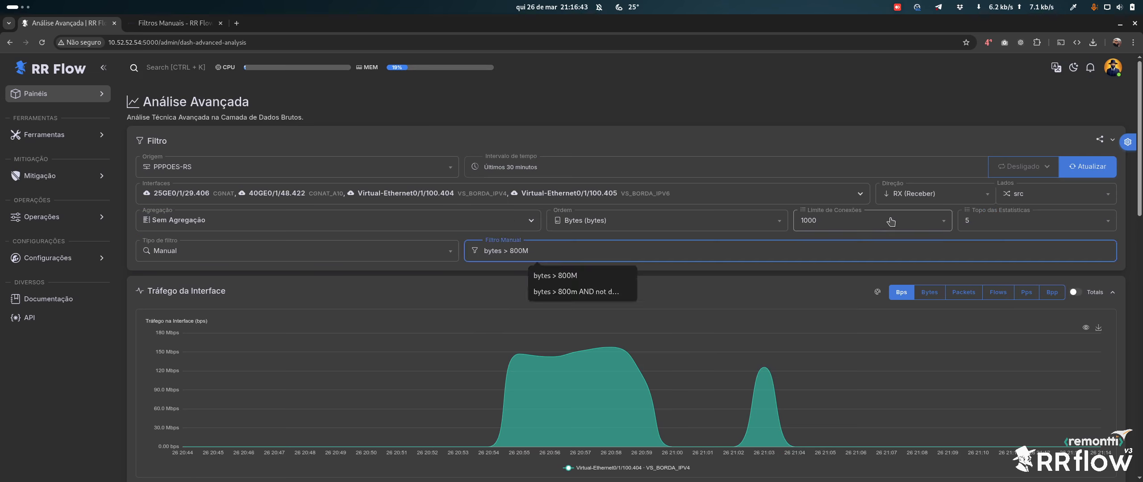
{"action": "left_click", "coordinate": [919, 193]}
{"action": "left_click", "coordinate": [915, 225]}
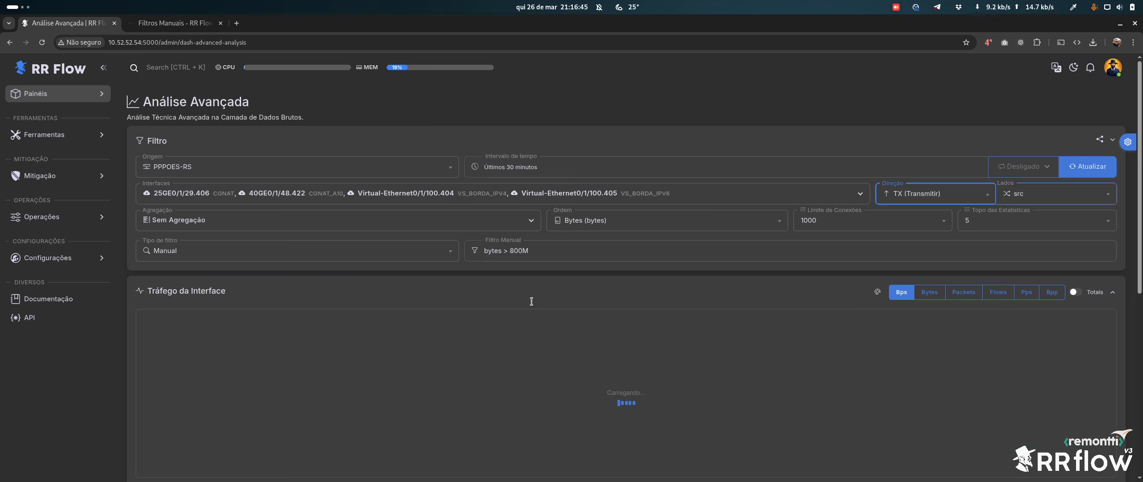
{"action": "scroll", "coordinate": [511, 276], "scroll_direction": "down", "scroll_amount": 8}
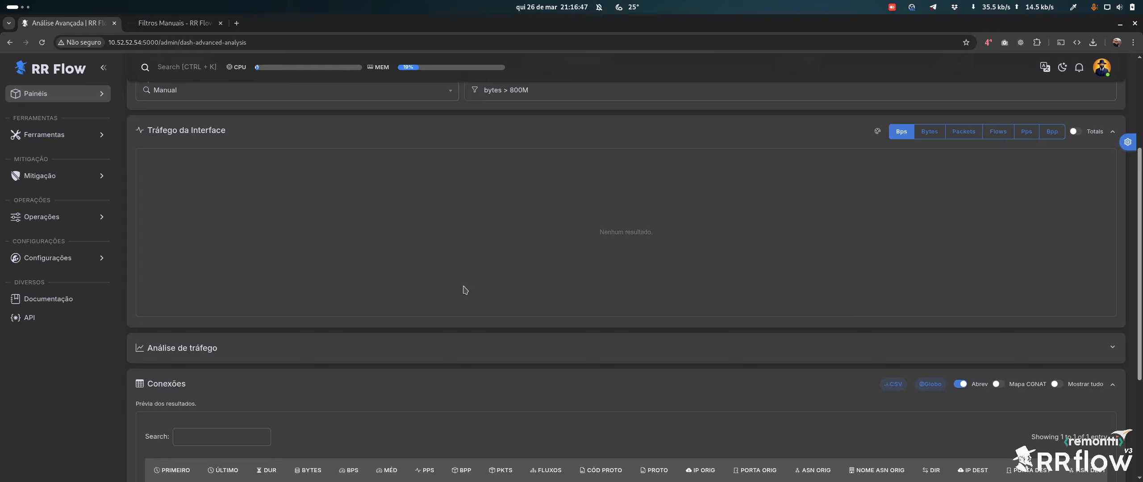
{"action": "scroll", "coordinate": [462, 294], "scroll_direction": "up", "scroll_amount": 8}
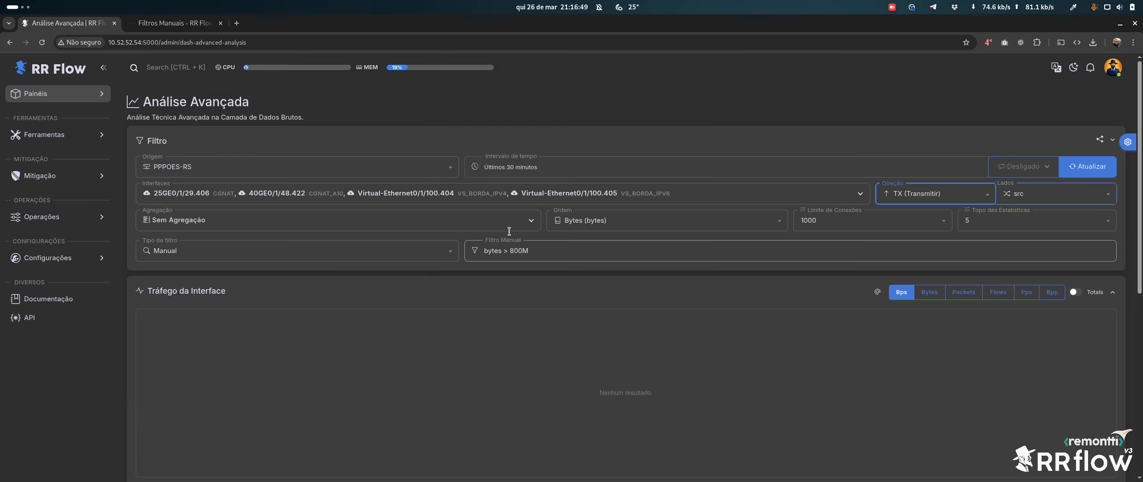
Set the analysis time range to Última 1 hora and check the traffic graph for the longer period.
{"action": "left_click", "coordinate": [518, 167]}
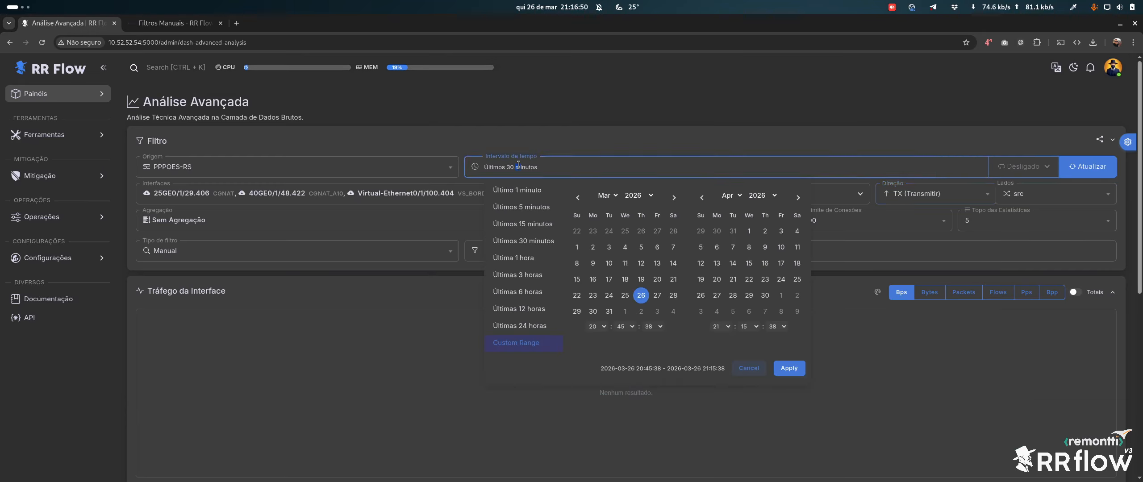
{"action": "left_click", "coordinate": [526, 260]}
{"action": "scroll", "coordinate": [553, 226], "scroll_direction": "down", "scroll_amount": 3}
{"action": "scroll", "coordinate": [552, 232], "scroll_direction": "up", "scroll_amount": 3}
{"action": "scroll", "coordinate": [552, 233], "scroll_direction": "down", "scroll_amount": 2}
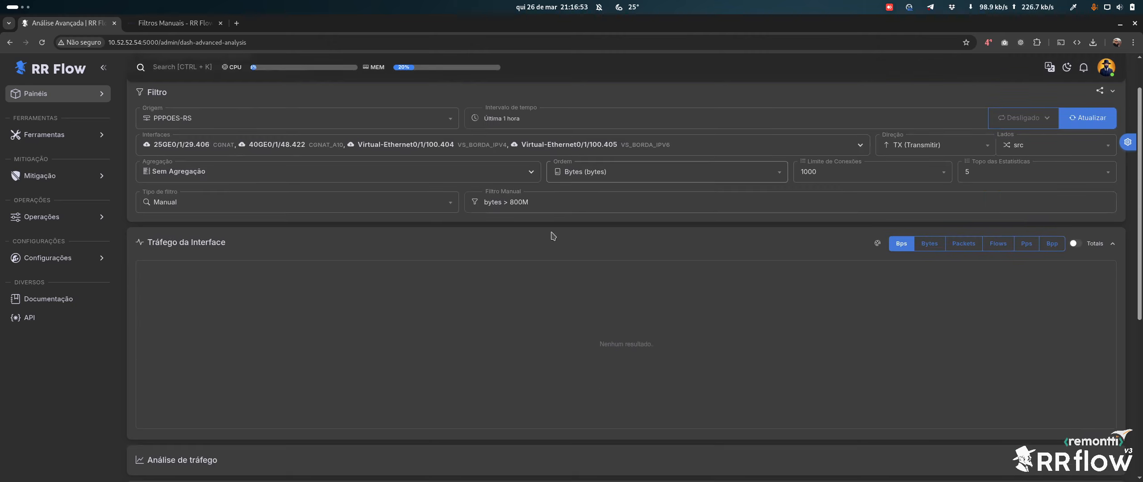
{"action": "scroll", "coordinate": [553, 235], "scroll_direction": "down", "scroll_amount": 3}
{"action": "scroll", "coordinate": [553, 237], "scroll_direction": "up", "scroll_amount": 5}
Change the manual filter to bytes > 600M and bring up the resulting interface traffic graph.
{"action": "left_click", "coordinate": [511, 250]}
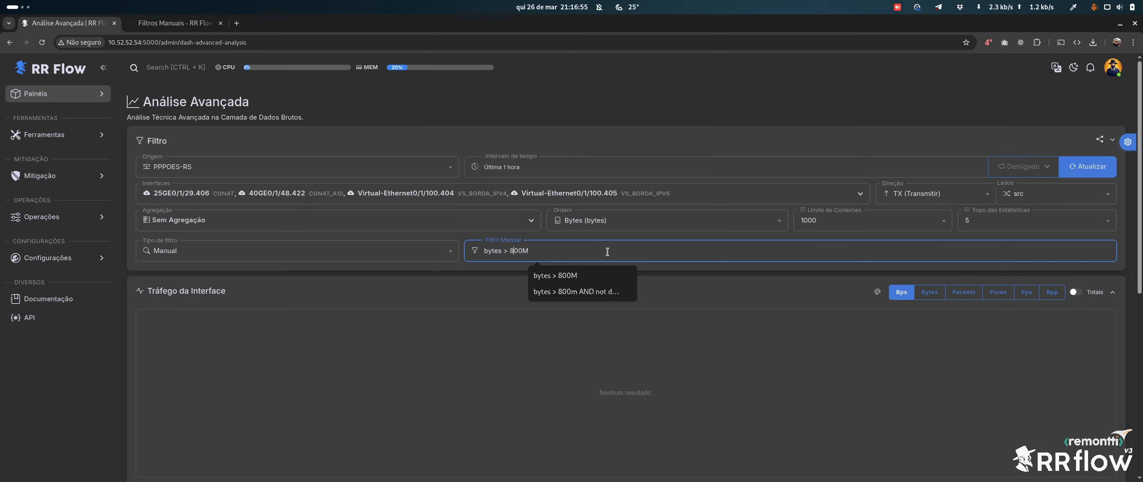
{"action": "key", "text": "BackSpace"}
{"action": "type", "text": "6"}
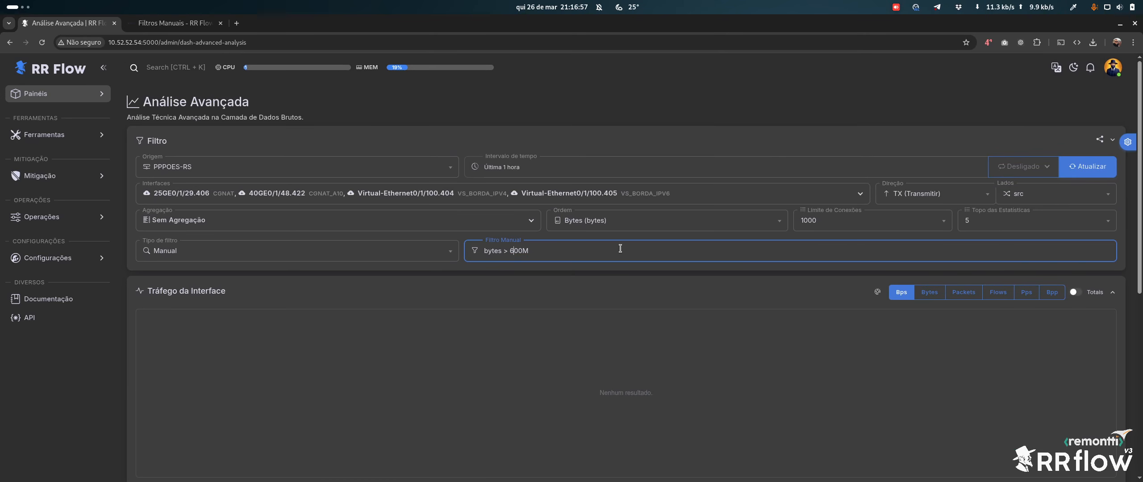
{"action": "scroll", "coordinate": [580, 252], "scroll_direction": "down", "scroll_amount": 3}
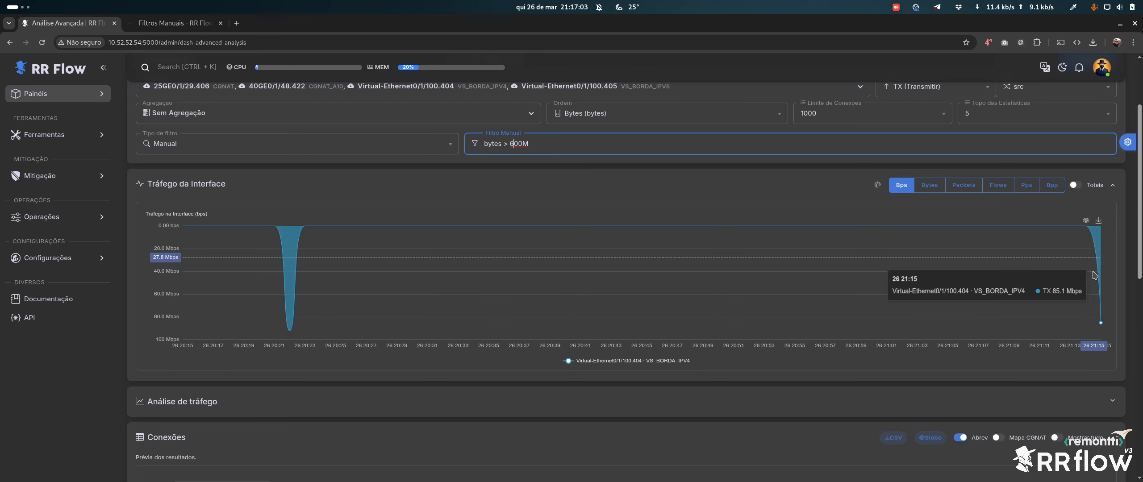
Compare the times, average rates and destinations of the listed connections with the peaks in the interface traffic graph.
{"action": "scroll", "coordinate": [368, 214], "scroll_direction": "down", "scroll_amount": 6}
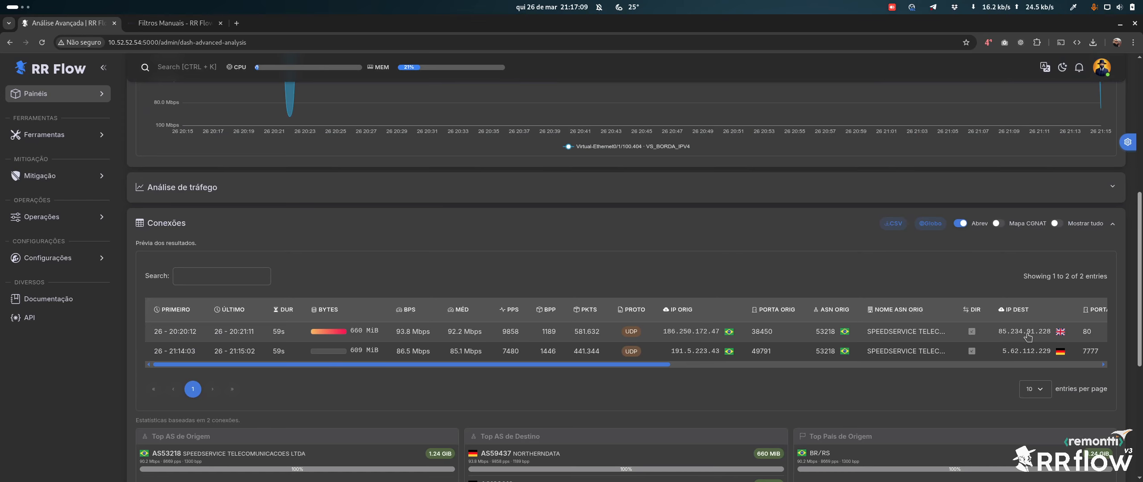
{"action": "scroll", "coordinate": [843, 340], "scroll_direction": "right", "scroll_amount": 5}
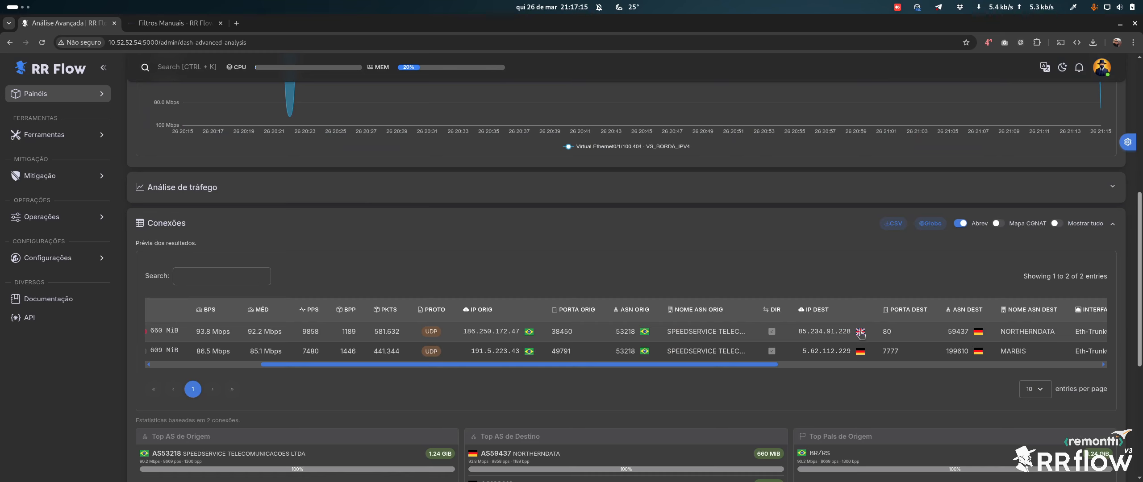
{"action": "scroll", "coordinate": [861, 312], "scroll_direction": "up", "scroll_amount": 3}
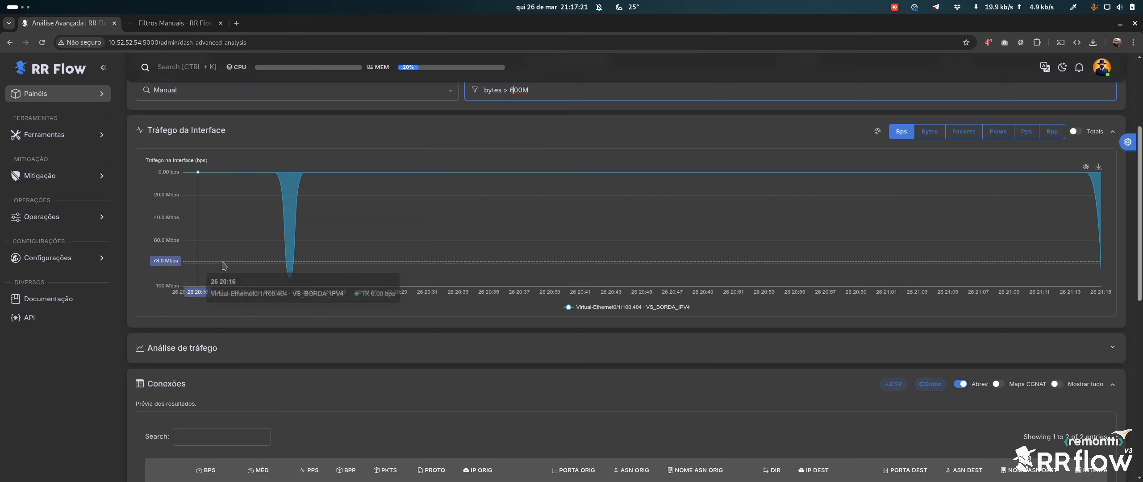
{"action": "scroll", "coordinate": [377, 268], "scroll_direction": "down", "scroll_amount": 2}
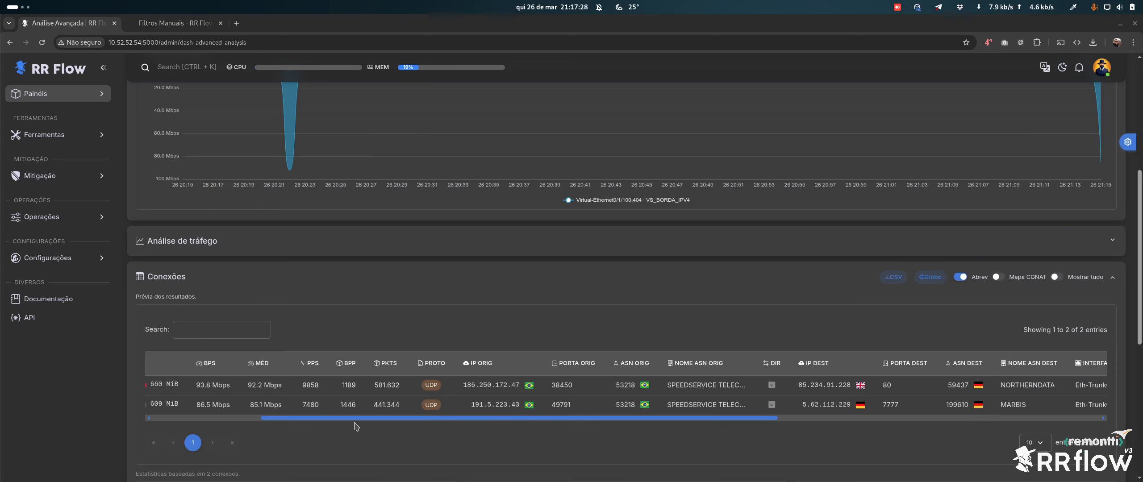
{"action": "left_click_drag", "start_coordinate": [357, 419], "coordinate": [179, 422]}
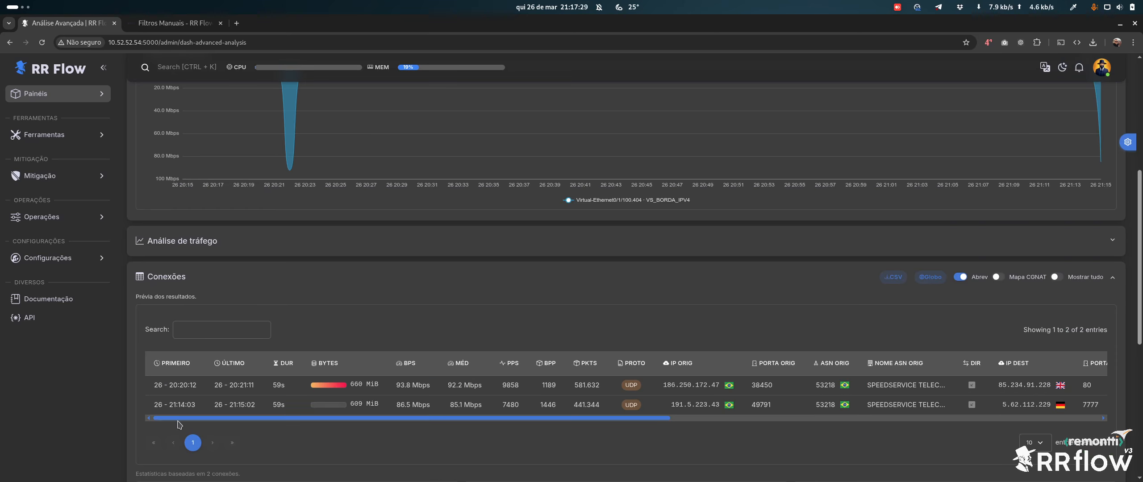
{"action": "scroll", "coordinate": [280, 208], "scroll_direction": "up", "scroll_amount": 1}
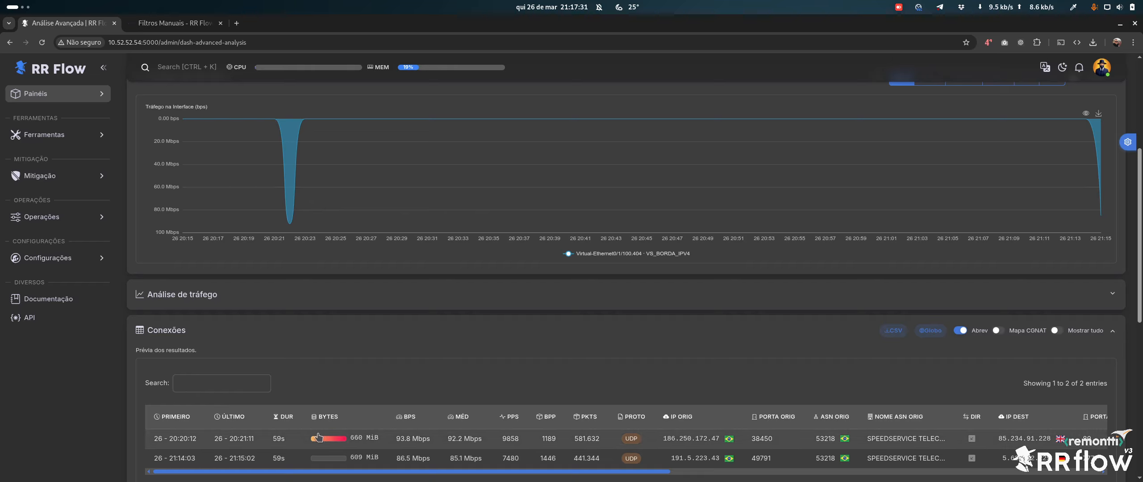
{"action": "scroll", "coordinate": [277, 384], "scroll_direction": "down", "scroll_amount": 2}
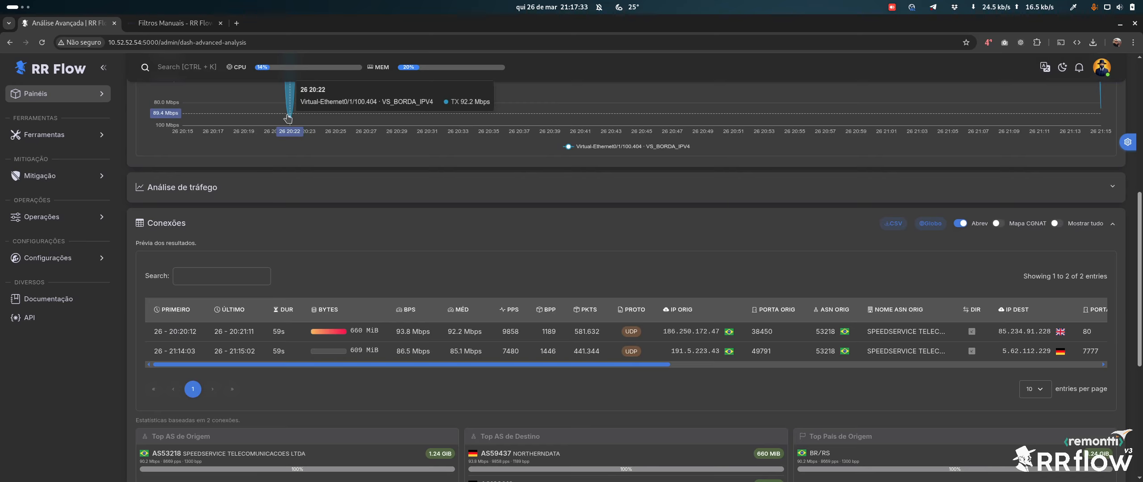
{"action": "scroll", "coordinate": [611, 223], "scroll_direction": "up", "scroll_amount": 4}
{"action": "scroll", "coordinate": [609, 92], "scroll_direction": "up", "scroll_amount": 2}
Collapse the filter section and examine the connection columns from start time through output interface to Amostra.
{"action": "left_click", "coordinate": [526, 168]}
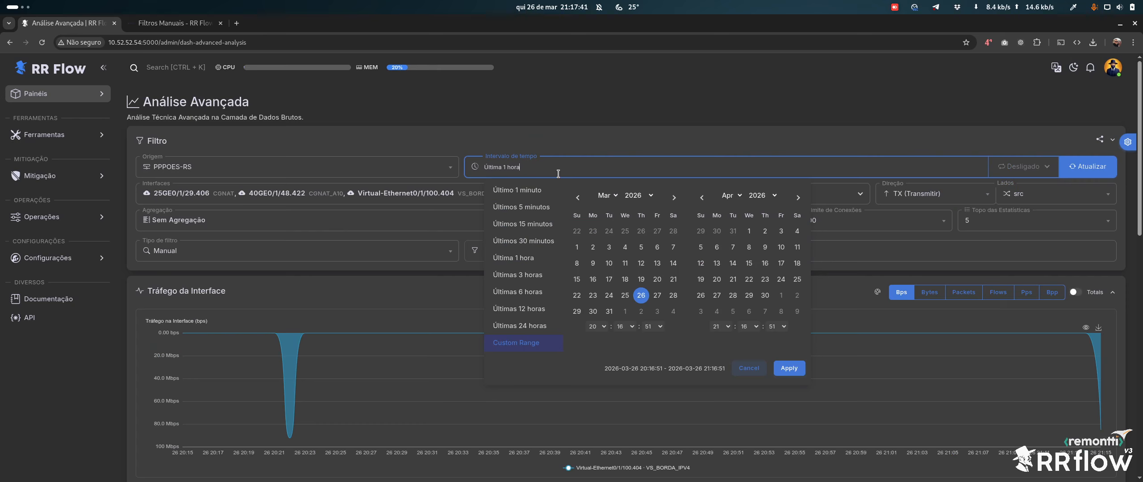
{"action": "left_click", "coordinate": [547, 136]}
{"action": "scroll", "coordinate": [268, 370], "scroll_direction": "down", "scroll_amount": 6}
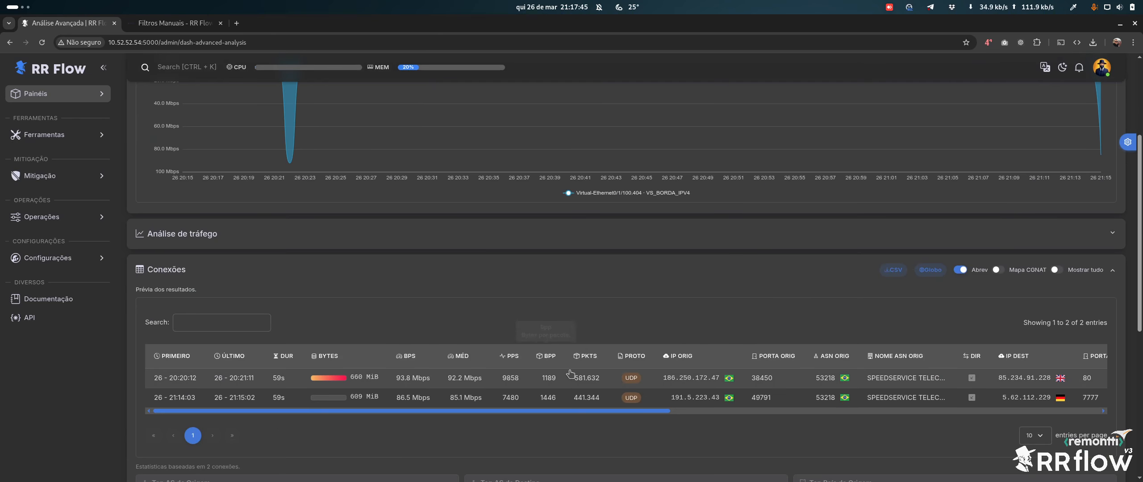
{"action": "scroll", "coordinate": [990, 391], "scroll_direction": "right", "scroll_amount": 10}
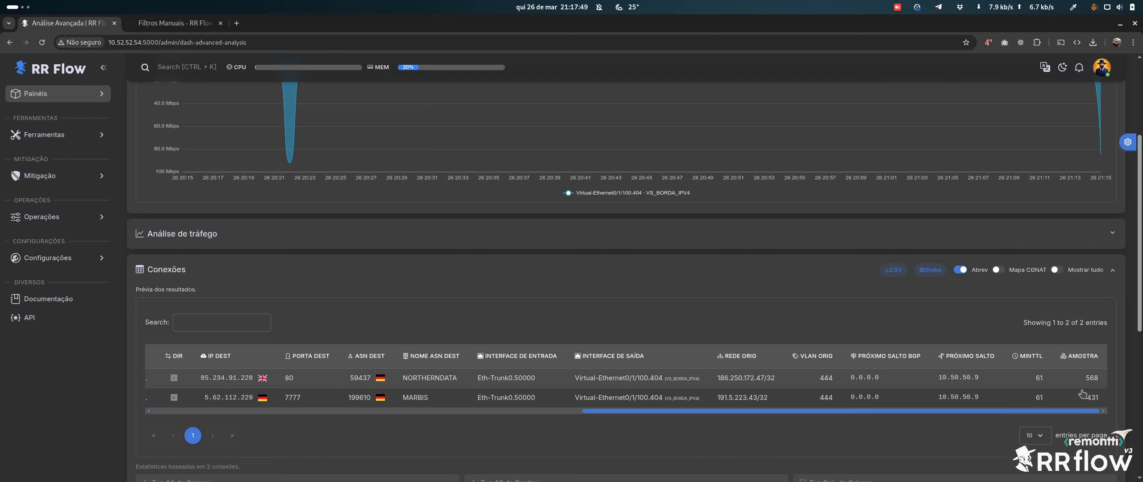
{"action": "left_click_drag", "start_coordinate": [1075, 411], "coordinate": [474, 428]}
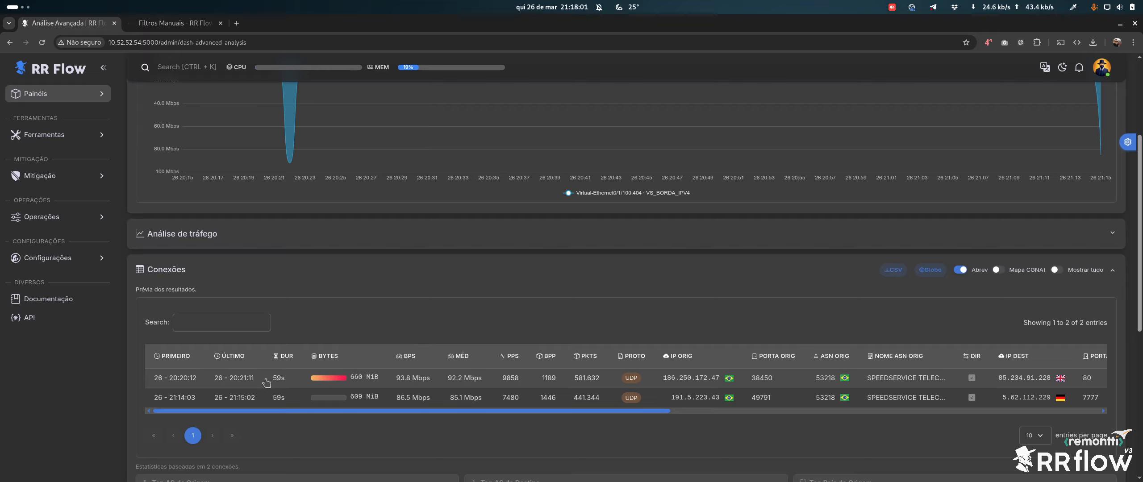
{"action": "left_click_drag", "start_coordinate": [423, 411], "coordinate": [920, 415]}
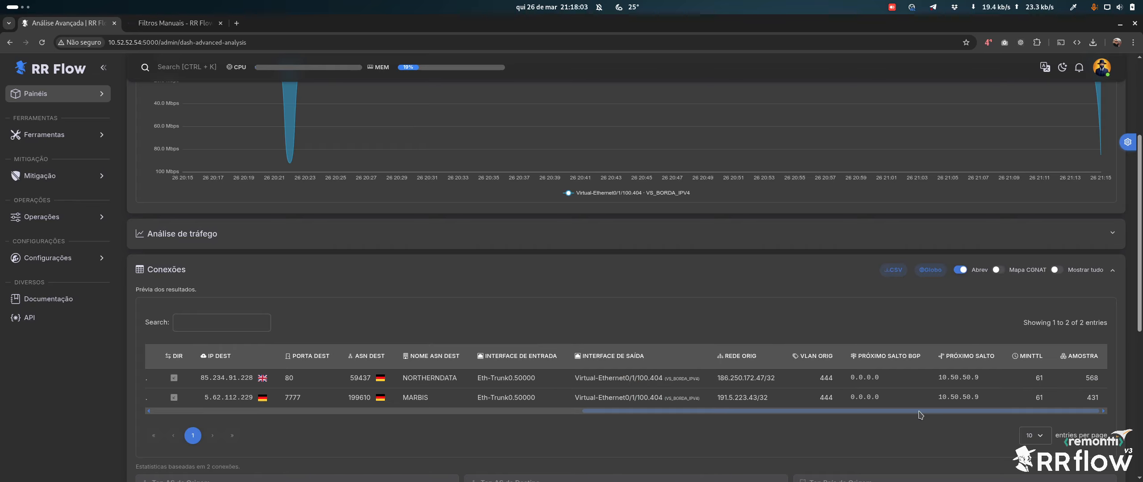
{"action": "left_click_drag", "start_coordinate": [989, 418], "coordinate": [415, 433]}
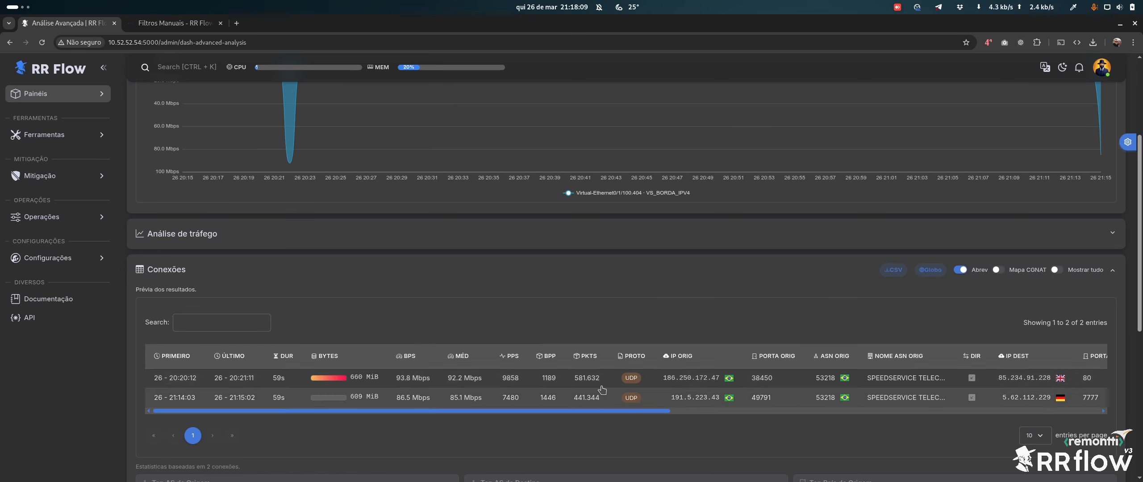
Expand the filter section and apply the manual filter bytes > 100M.
{"action": "scroll", "coordinate": [591, 188], "scroll_direction": "up", "scroll_amount": 3}
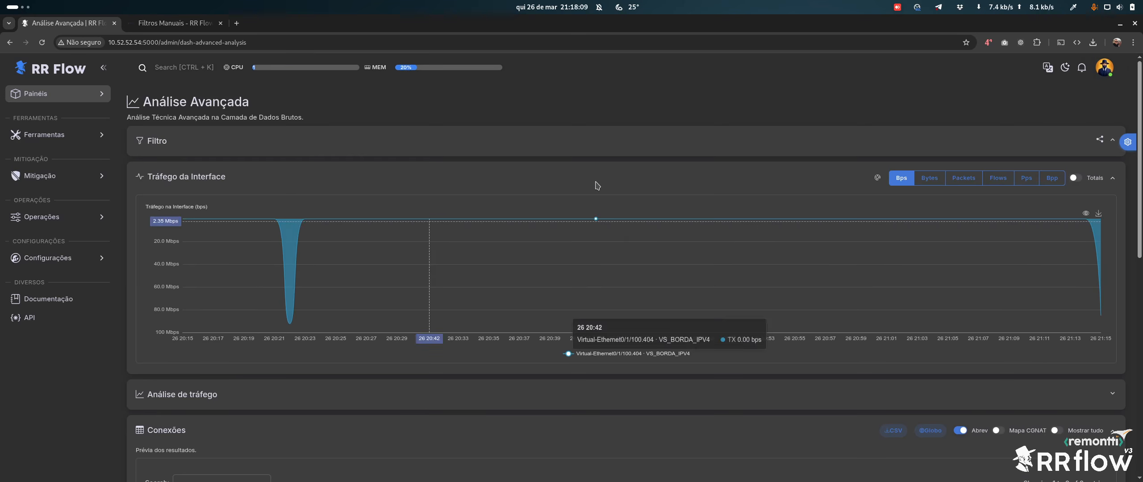
{"action": "left_click", "coordinate": [643, 153]}
{"action": "left_click", "coordinate": [516, 251]}
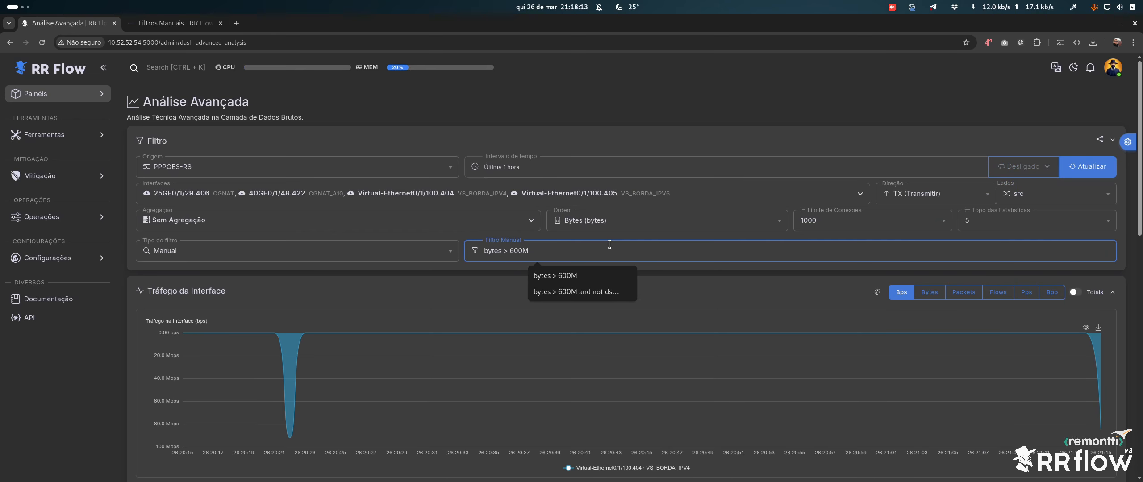
{"action": "key", "text": "BackSpace"}
{"action": "type", "text": "1"}
{"action": "key", "text": "Return"}
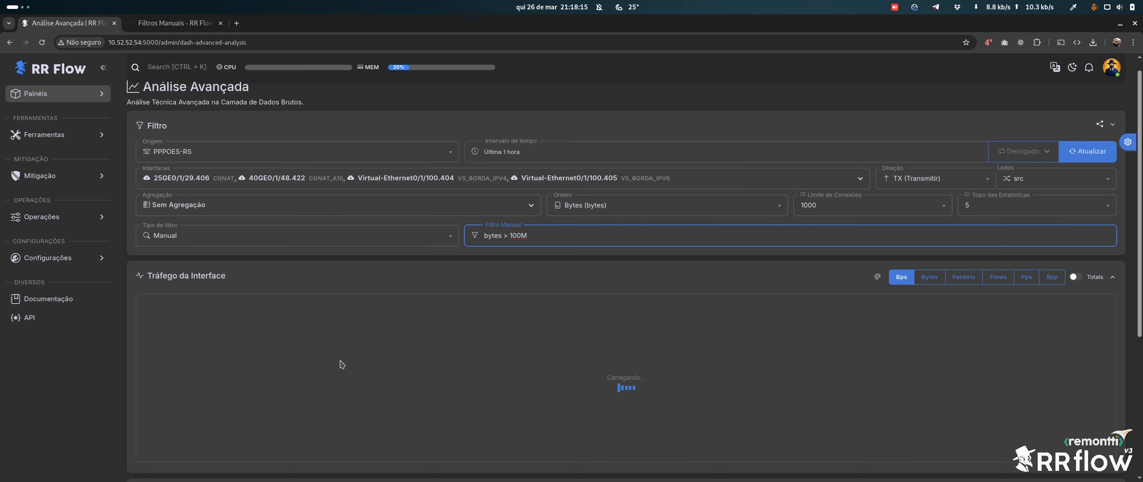
Review the connections over 100M, comparing their byte sizes and average rates with the interface traffic graph.
{"action": "scroll", "coordinate": [330, 299], "scroll_direction": "down", "scroll_amount": 8}
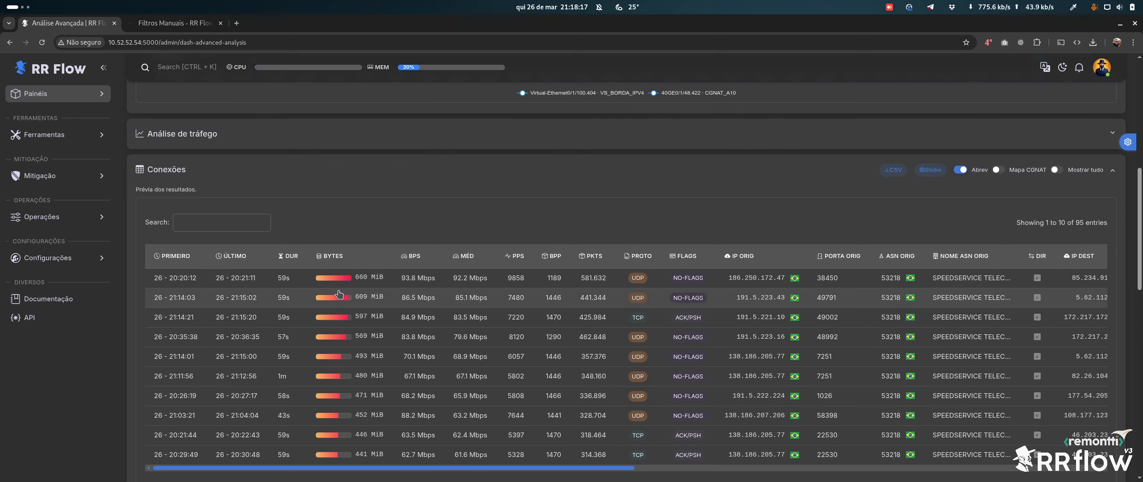
{"action": "scroll", "coordinate": [326, 308], "scroll_direction": "down", "scroll_amount": 3}
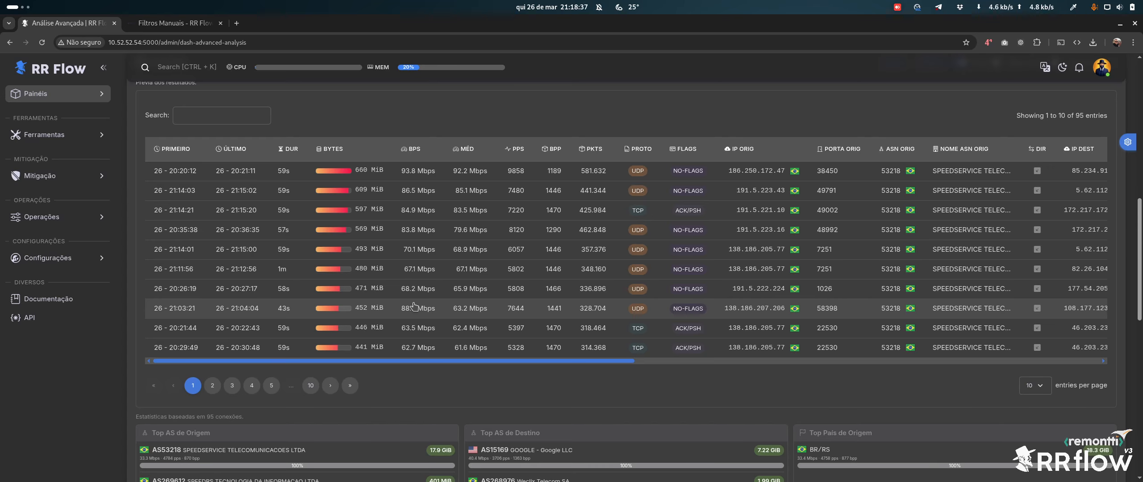
{"action": "scroll", "coordinate": [414, 306], "scroll_direction": "up", "scroll_amount": 5}
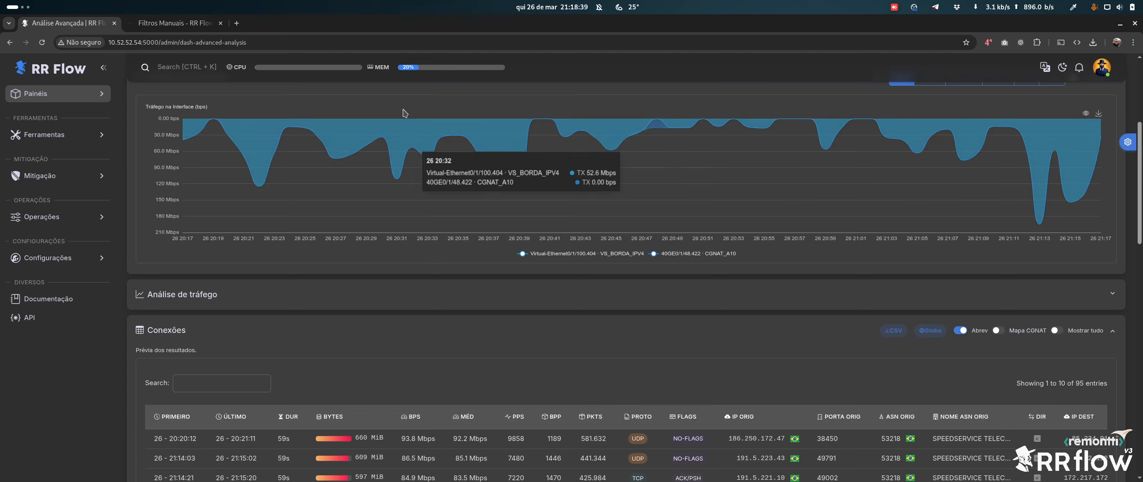
{"action": "scroll", "coordinate": [446, 178], "scroll_direction": "down", "scroll_amount": 4}
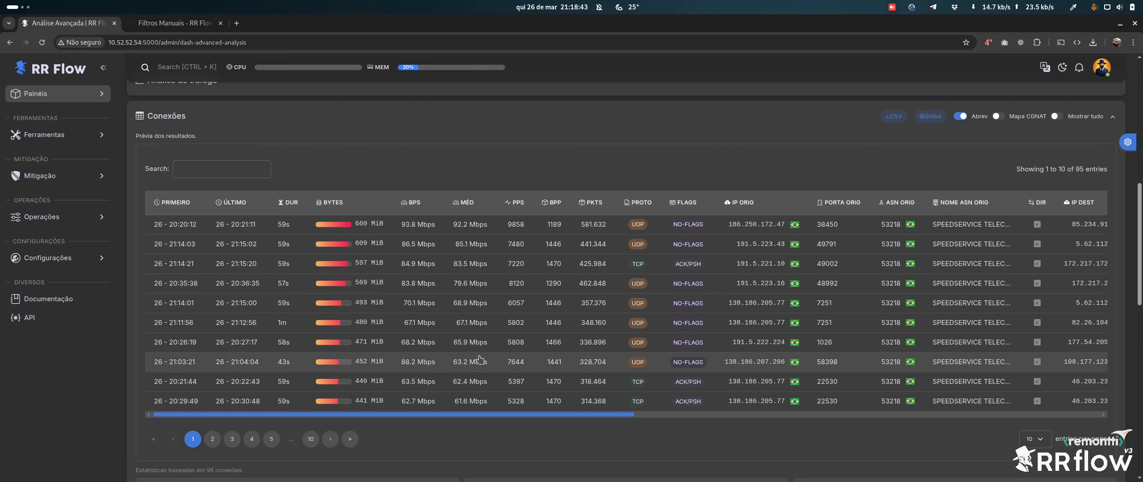
{"action": "scroll", "coordinate": [480, 358], "scroll_direction": "up", "scroll_amount": 6}
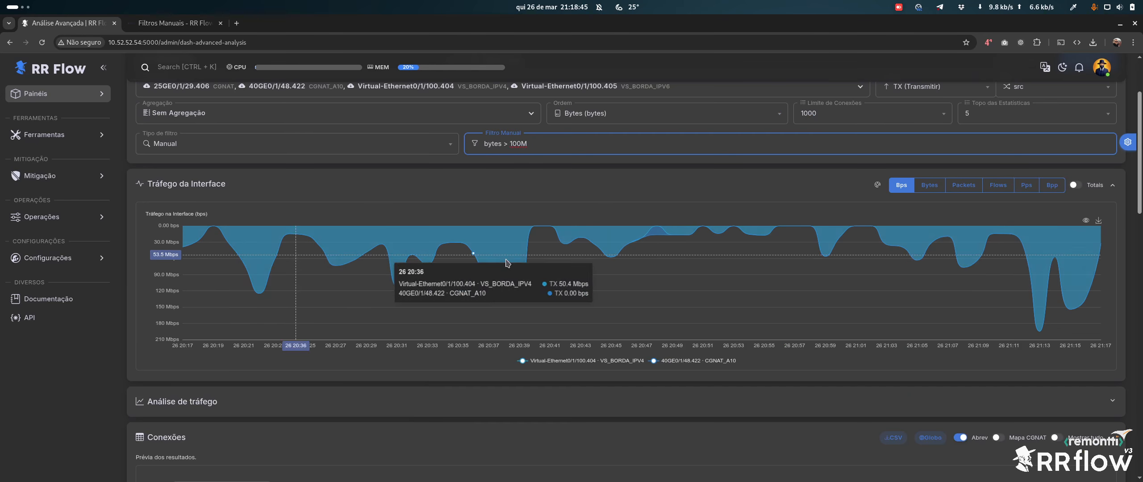
{"action": "scroll", "coordinate": [507, 264], "scroll_direction": "down", "scroll_amount": 5}
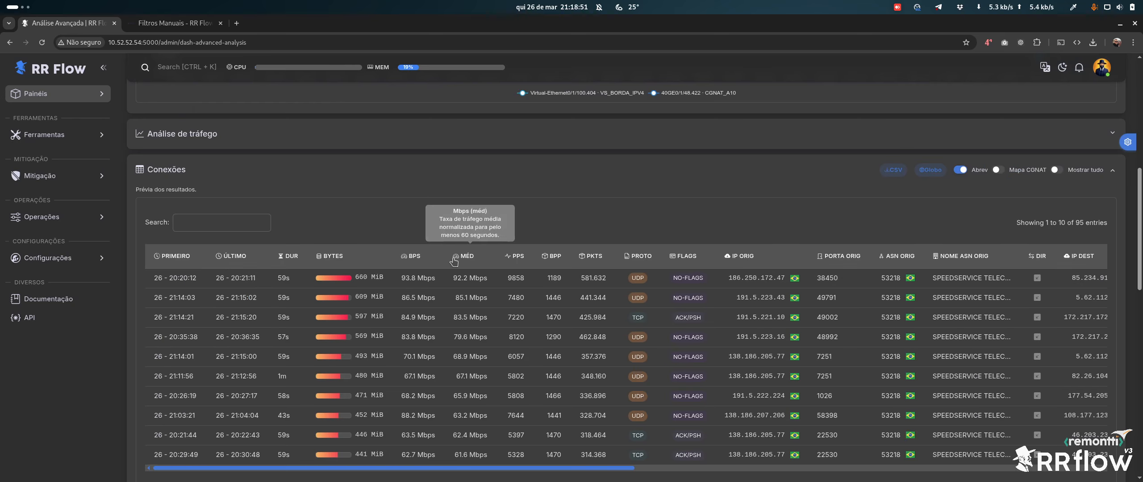
Set the manual filter back to bytes > 600M and review the traffic graph and the connections' destination details.
{"action": "scroll", "coordinate": [391, 306], "scroll_direction": "up", "scroll_amount": 15}
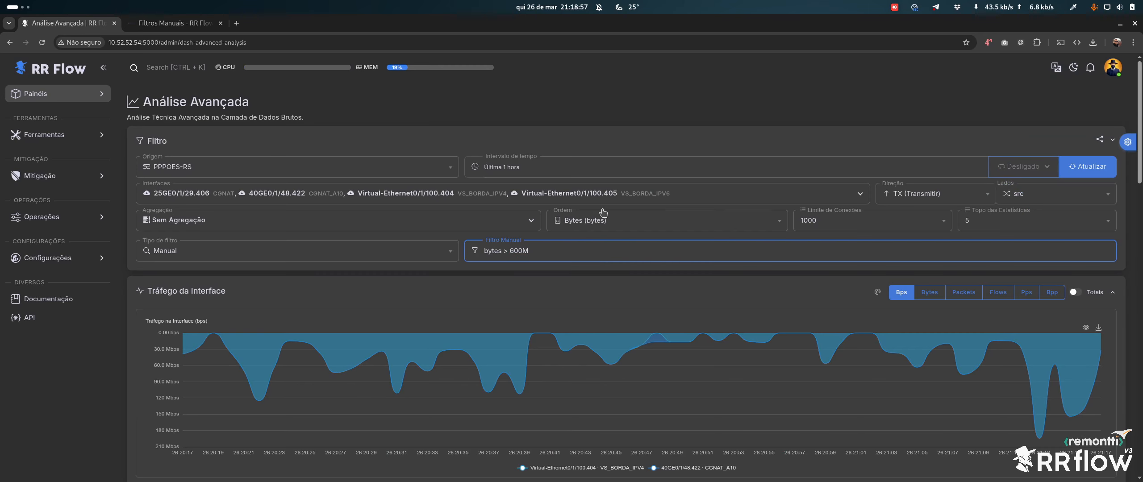
{"action": "left_click", "coordinate": [633, 85]}
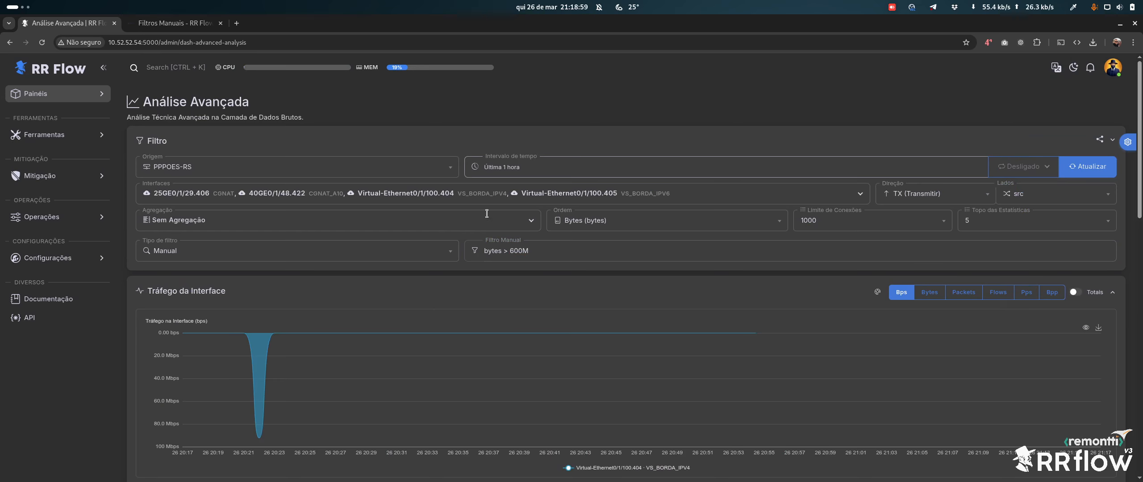
{"action": "scroll", "coordinate": [268, 382], "scroll_direction": "down", "scroll_amount": 6}
{"action": "scroll", "coordinate": [1098, 220], "scroll_direction": "up", "scroll_amount": 3}
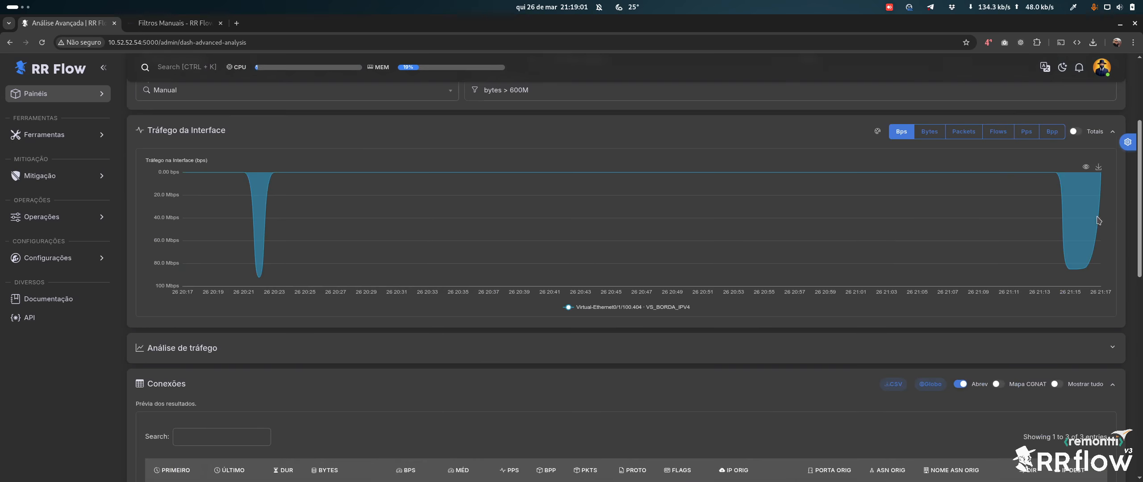
{"action": "scroll", "coordinate": [1098, 220], "scroll_direction": "down", "scroll_amount": 4}
{"action": "left_click_drag", "start_coordinate": [536, 331], "coordinate": [667, 331]}
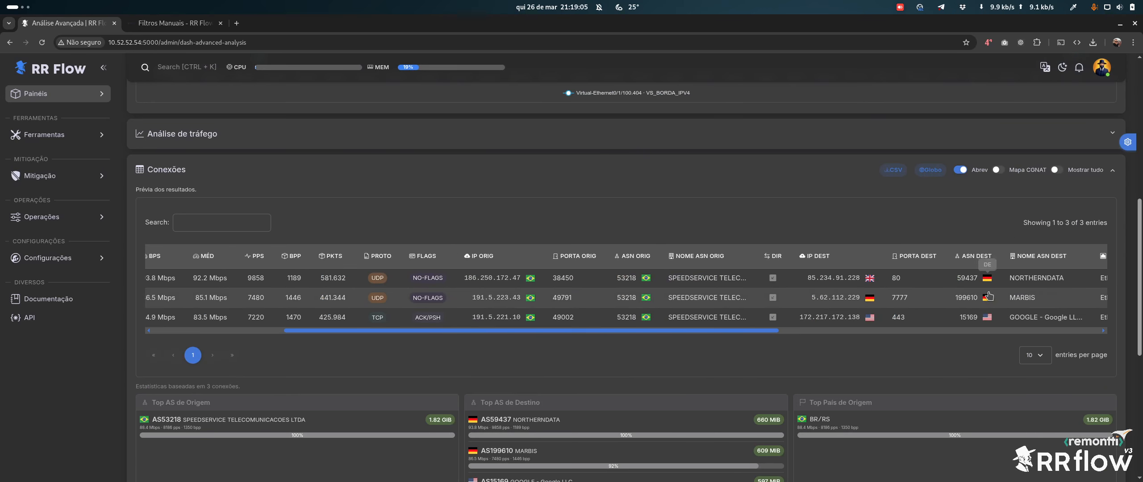
Examine the destination IP, port, ASN and the input and output interface columns of the connections over 600M.
{"action": "mouse_move", "coordinate": [875, 280]}
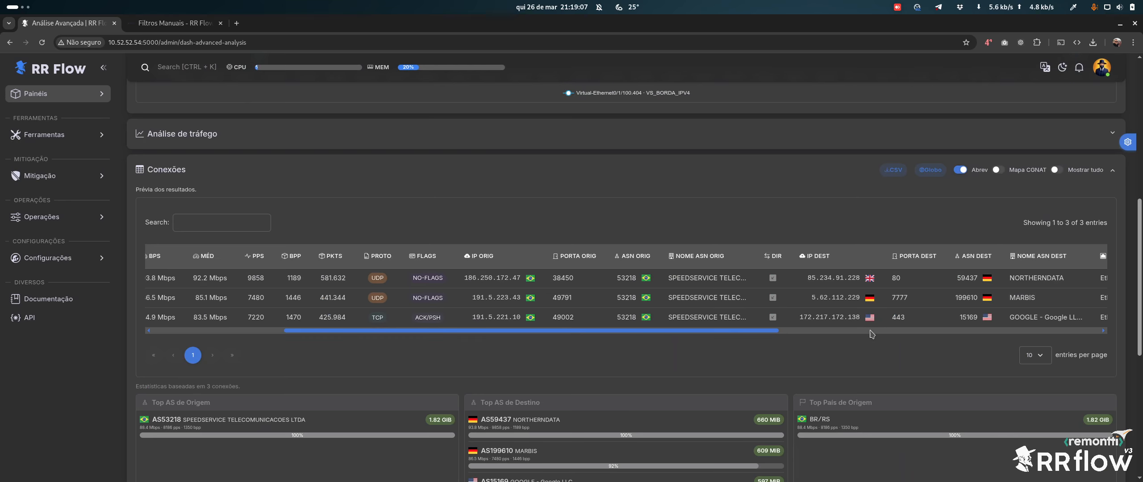
{"action": "scroll", "coordinate": [714, 331], "scroll_direction": "right", "scroll_amount": 5}
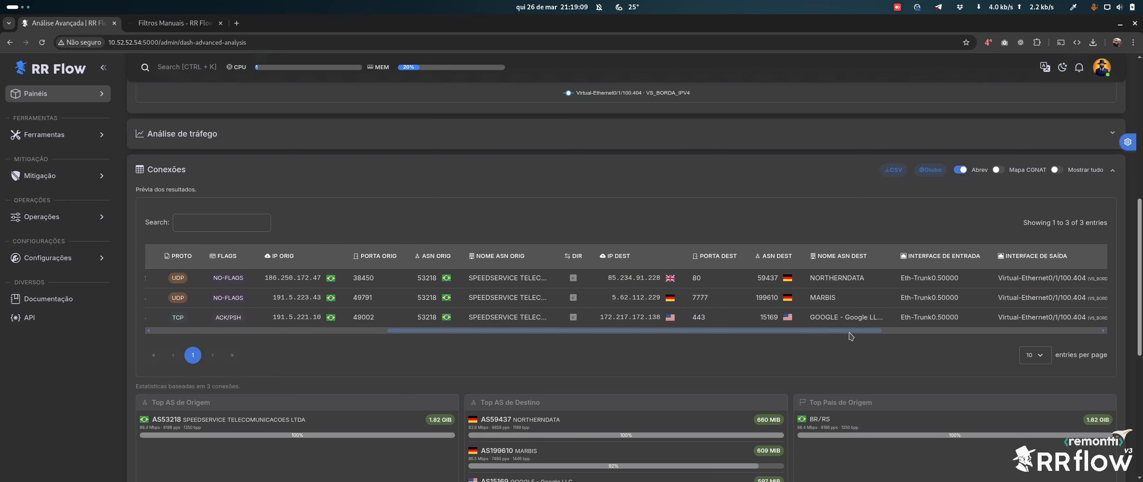
{"action": "mouse_move", "coordinate": [669, 302]}
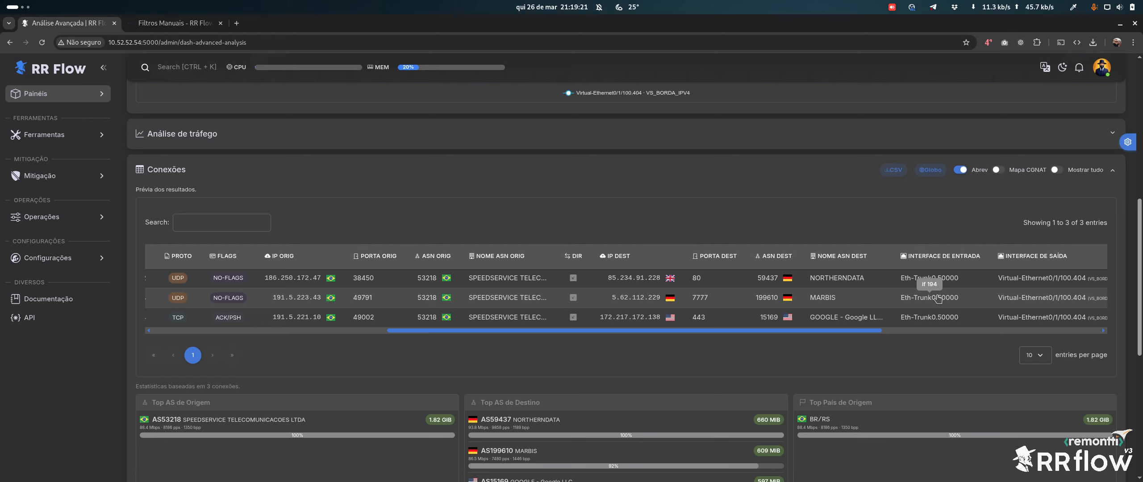
{"action": "left_click_drag", "start_coordinate": [733, 332], "coordinate": [761, 332]}
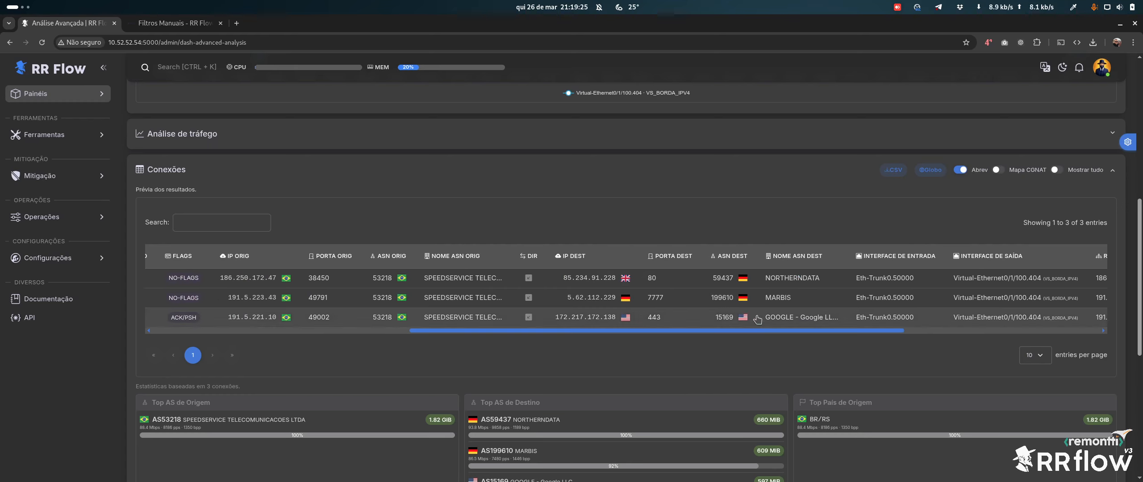
{"action": "mouse_move", "coordinate": [624, 301]}
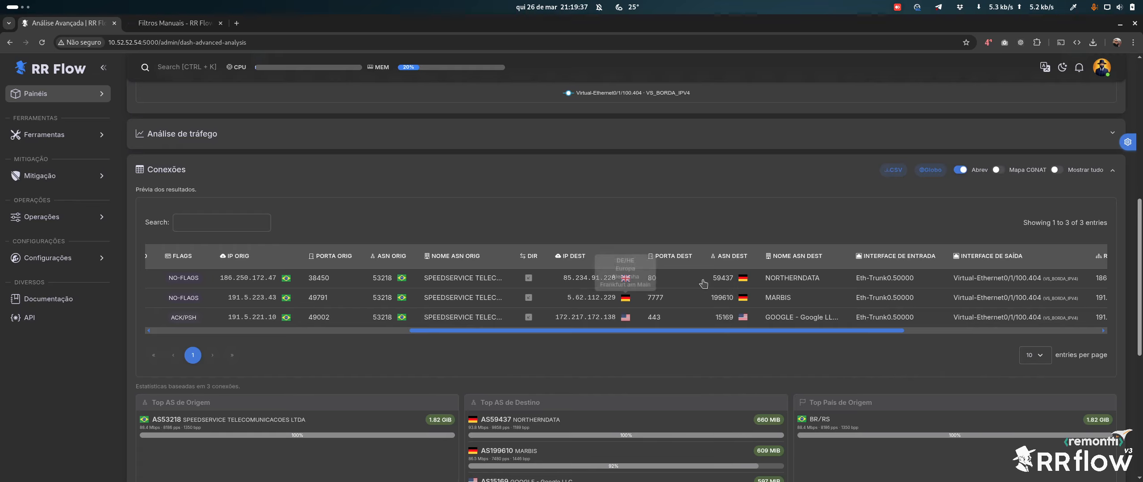
{"action": "left_click_drag", "start_coordinate": [550, 333], "coordinate": [293, 332]}
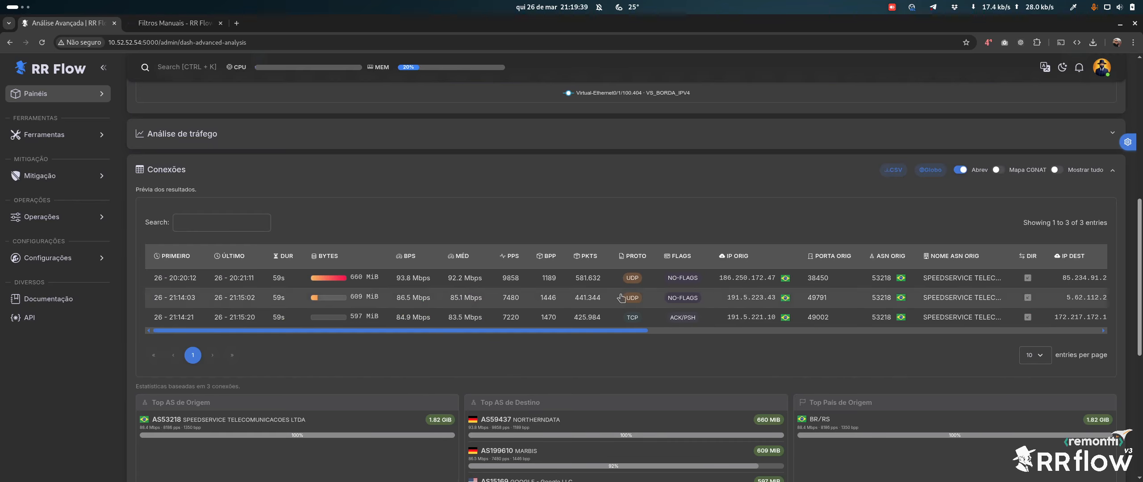
Consult the Filtros Manuais documentation from the flow-direction parameters to the NET examples, then return to the advanced analysis.
{"action": "scroll", "coordinate": [290, 308], "scroll_direction": "up", "scroll_amount": 8}
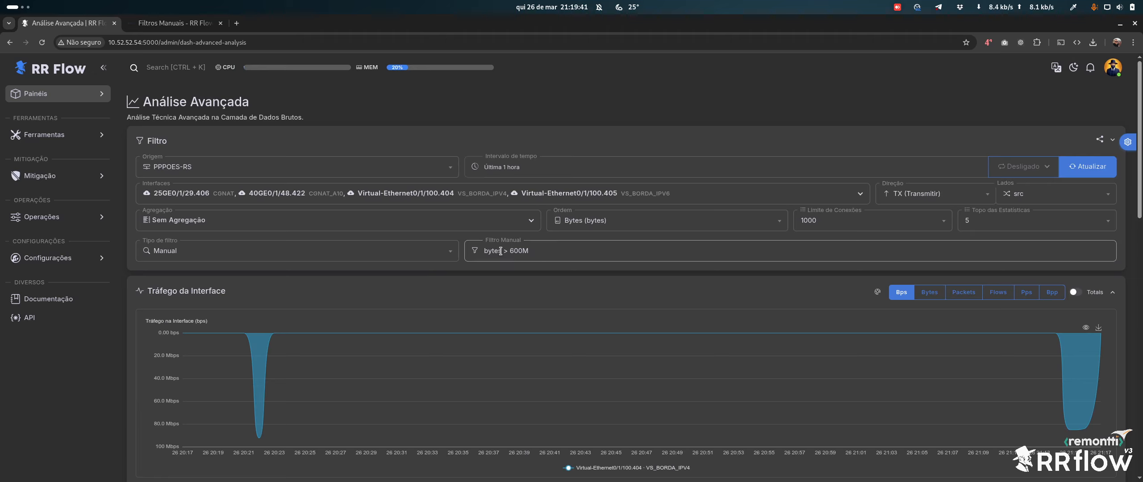
{"action": "left_click", "coordinate": [543, 248]}
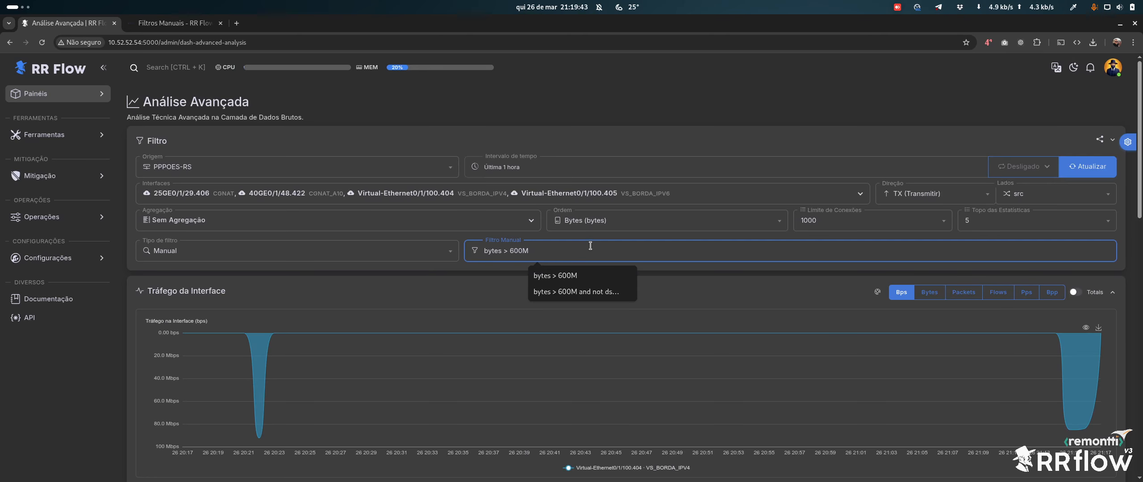
{"action": "left_click", "coordinate": [179, 22]}
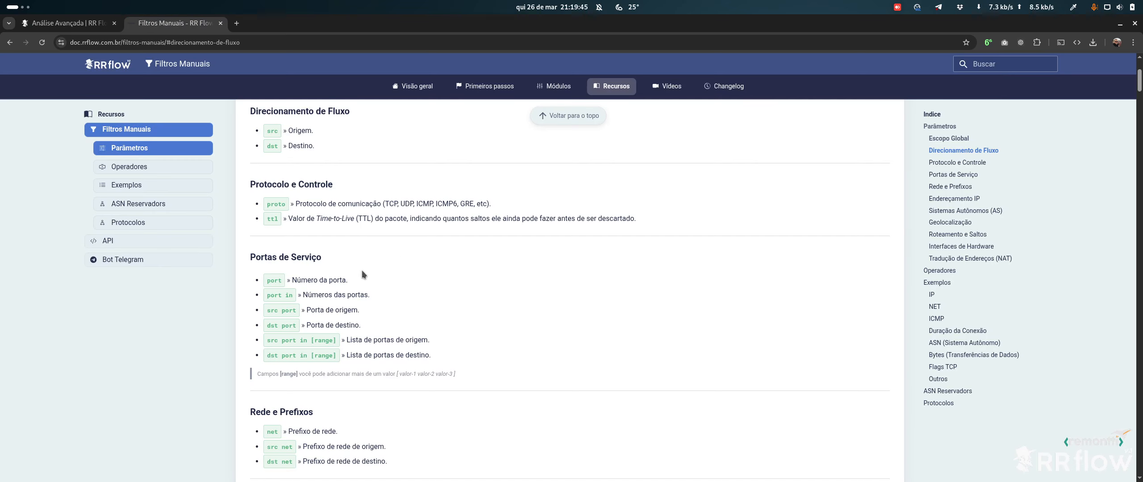
{"action": "scroll", "coordinate": [397, 258], "scroll_direction": "down", "scroll_amount": 15}
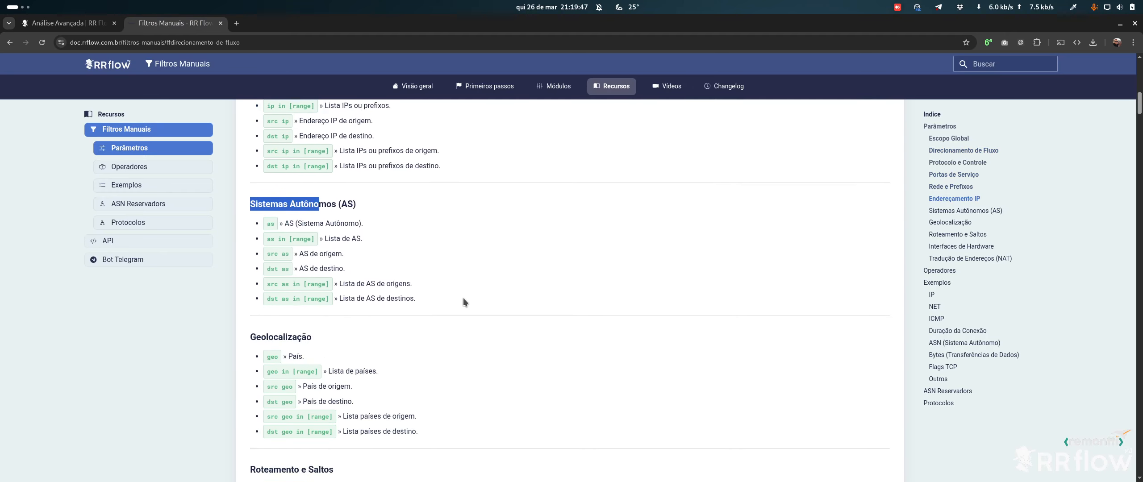
{"action": "scroll", "coordinate": [443, 292], "scroll_direction": "down", "scroll_amount": 15}
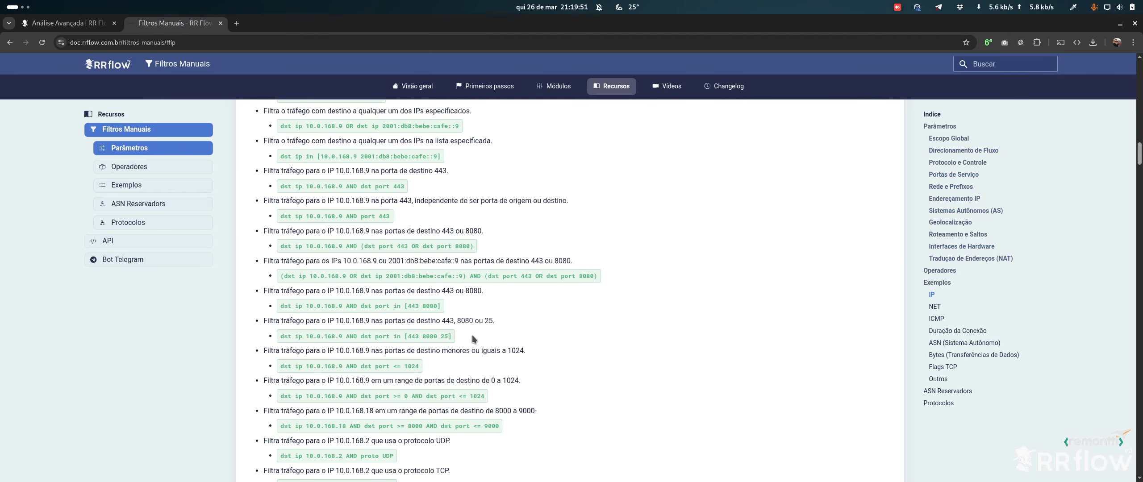
{"action": "scroll", "coordinate": [491, 329], "scroll_direction": "down", "scroll_amount": 10}
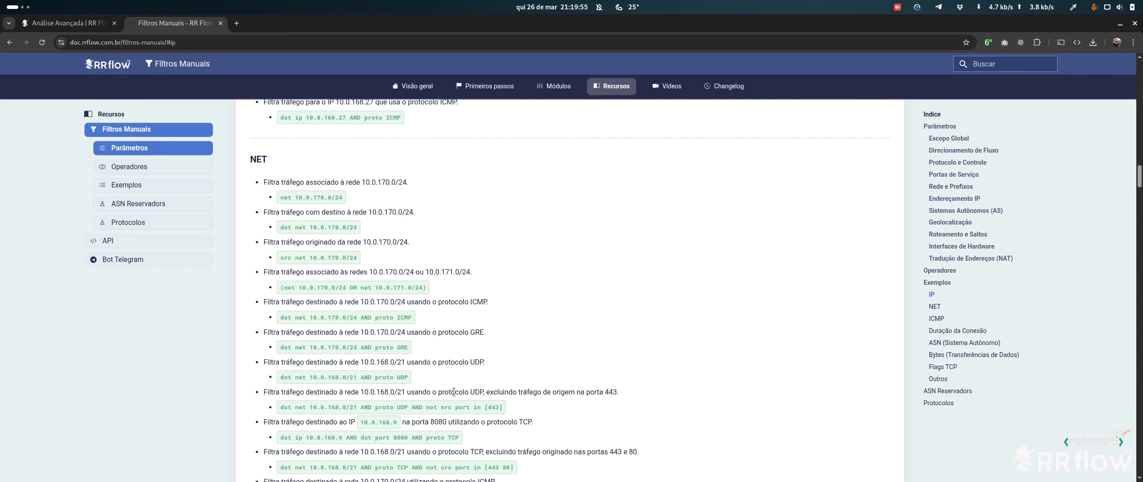
{"action": "left_click", "coordinate": [84, 24]}
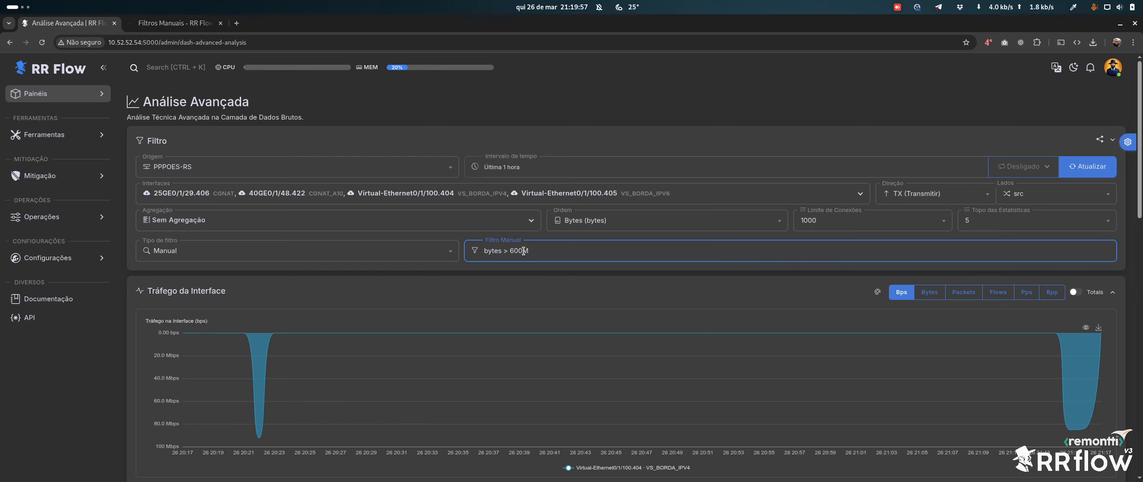
Recheck the IP and NET filter examples in the documentation and go back to the manual filter.
{"action": "left_click", "coordinate": [177, 23]}
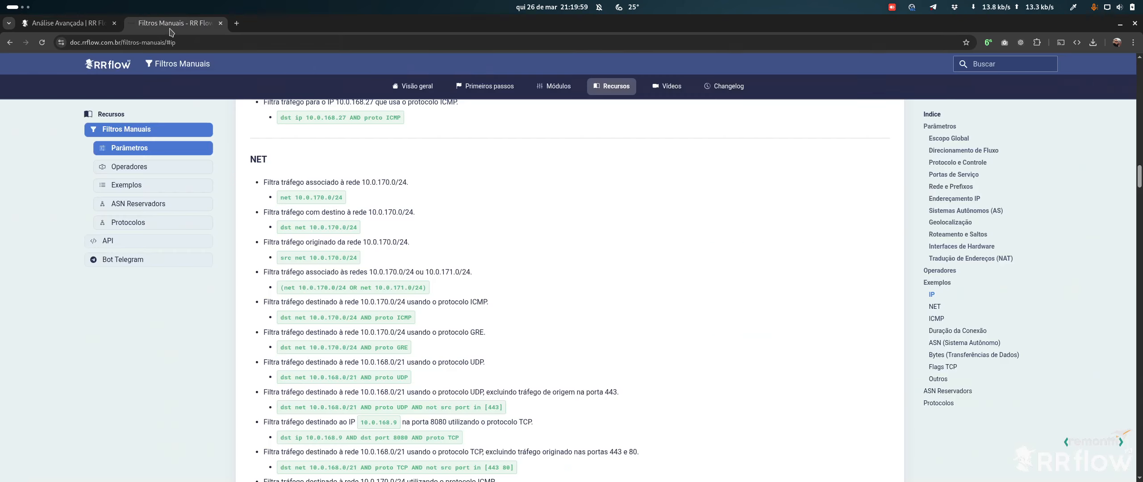
{"action": "scroll", "coordinate": [377, 432], "scroll_direction": "down", "scroll_amount": 5}
{"action": "scroll", "coordinate": [376, 432], "scroll_direction": "up", "scroll_amount": 3}
{"action": "scroll", "coordinate": [377, 432], "scroll_direction": "up", "scroll_amount": 5}
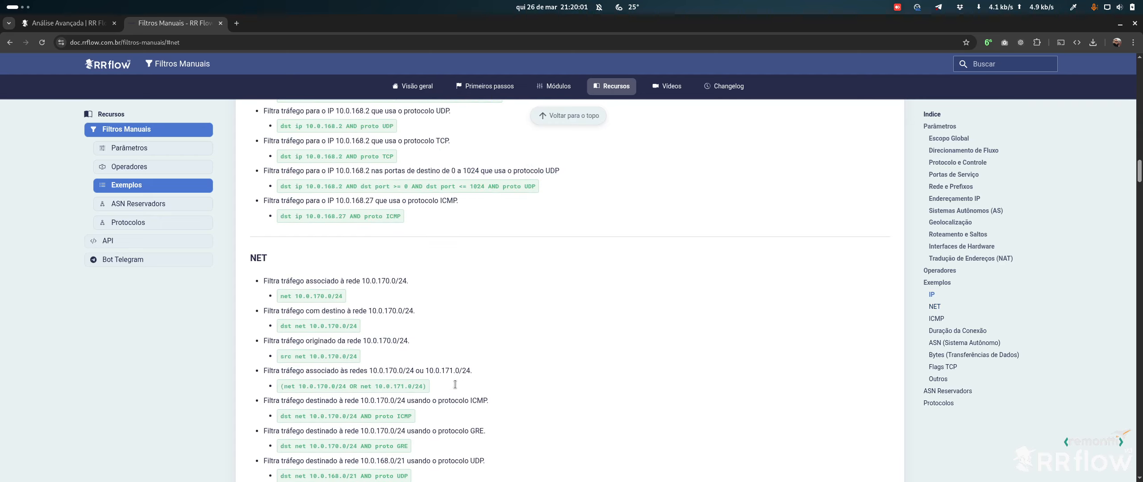
{"action": "left_click", "coordinate": [78, 23]}
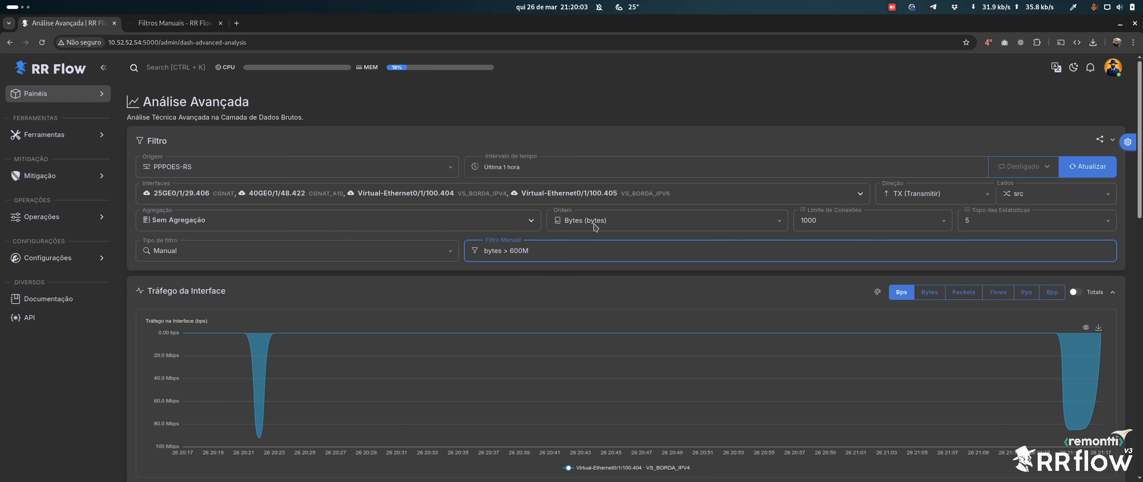
{"action": "left_click", "coordinate": [564, 249]}
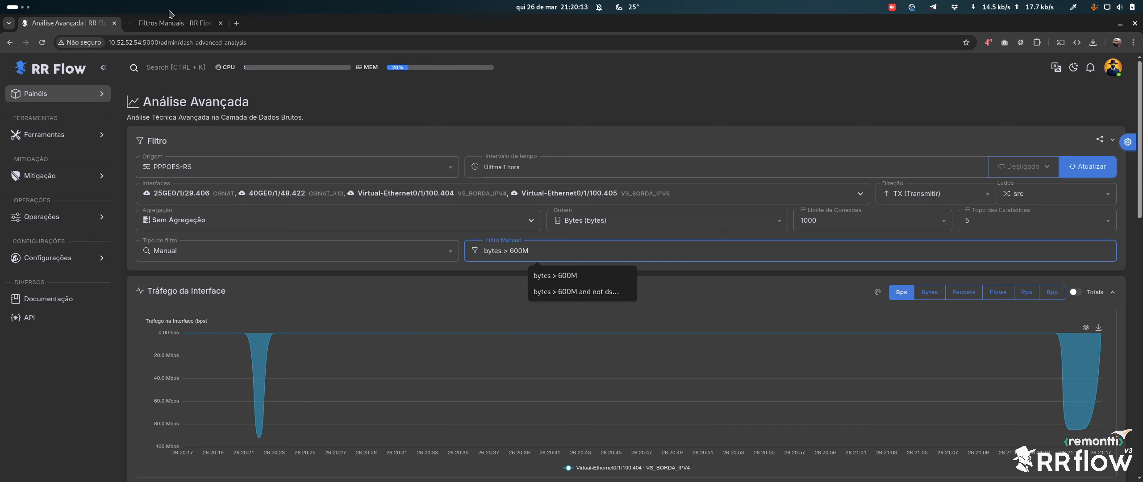
Review the documentation's logical operators, NAT, hardware interface, routing and geolocation filter parameters.
{"action": "left_click", "coordinate": [173, 28]}
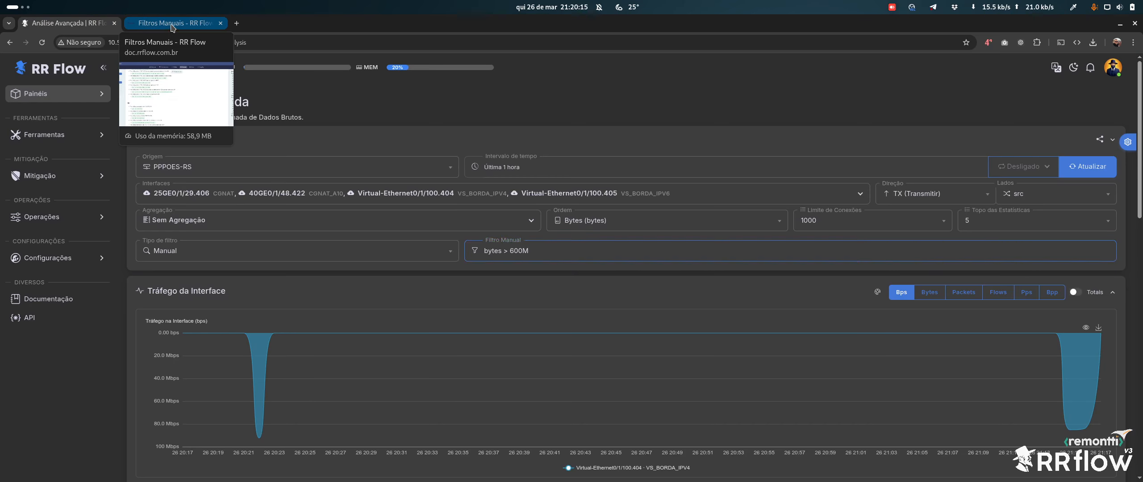
{"action": "scroll", "coordinate": [566, 226], "scroll_direction": "up", "scroll_amount": 7}
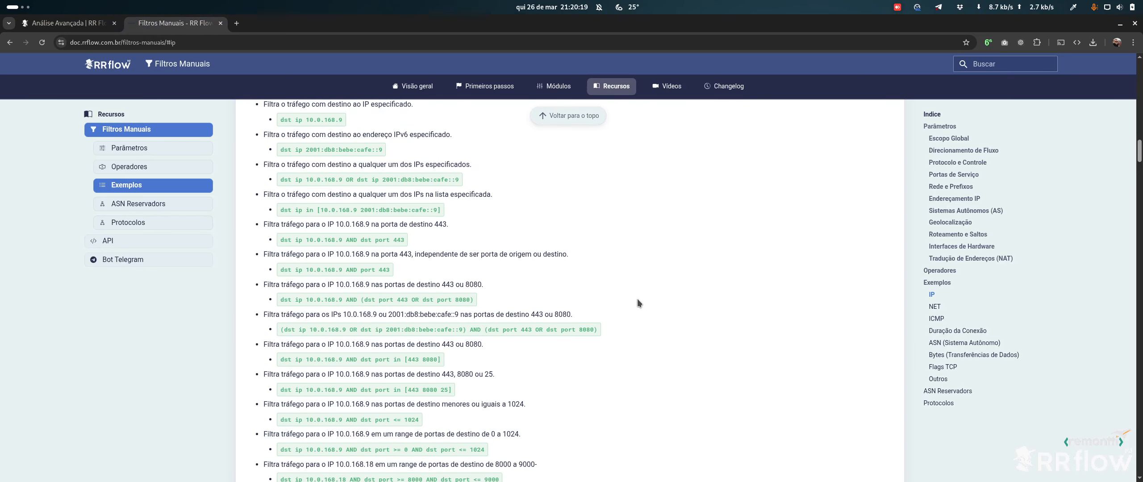
{"action": "scroll", "coordinate": [581, 304], "scroll_direction": "up", "scroll_amount": 7}
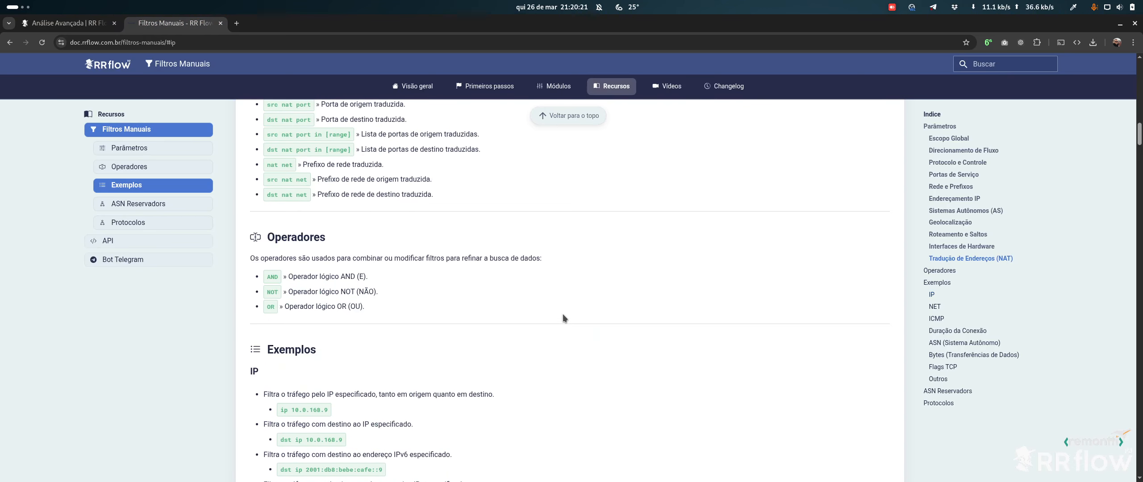
{"action": "scroll", "coordinate": [583, 317], "scroll_direction": "up", "scroll_amount": 4}
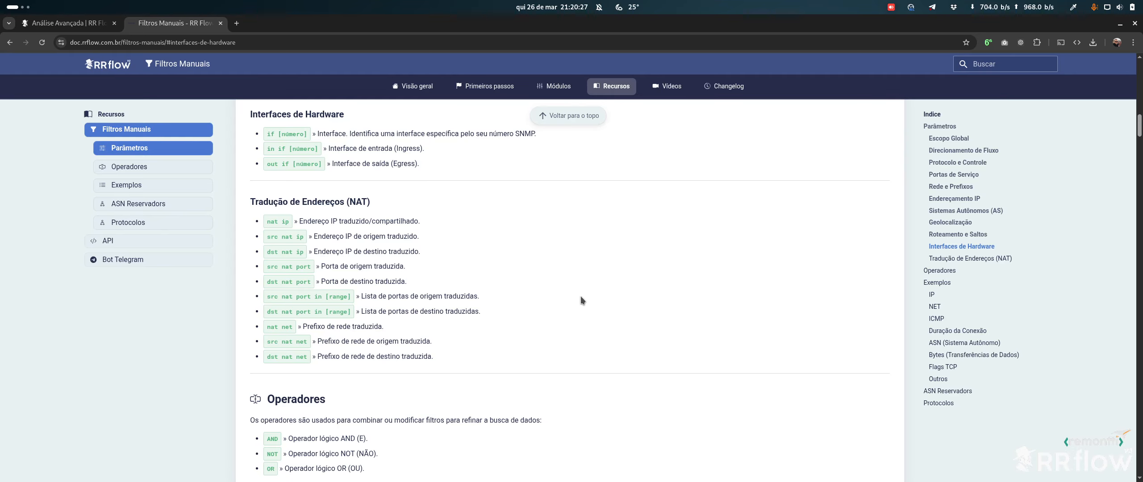
{"action": "scroll", "coordinate": [509, 316], "scroll_direction": "up", "scroll_amount": 3}
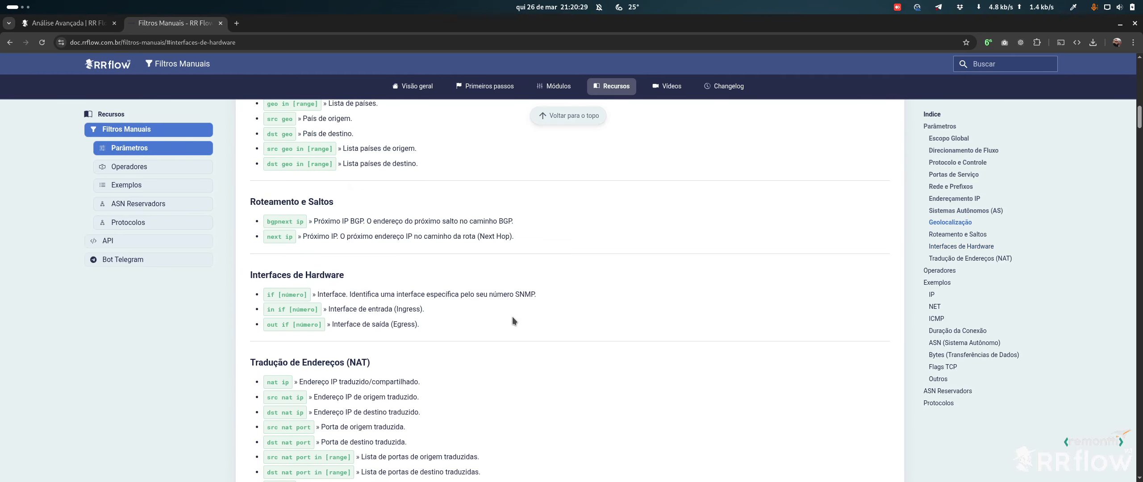
{"action": "scroll", "coordinate": [517, 305], "scroll_direction": "up", "scroll_amount": 2}
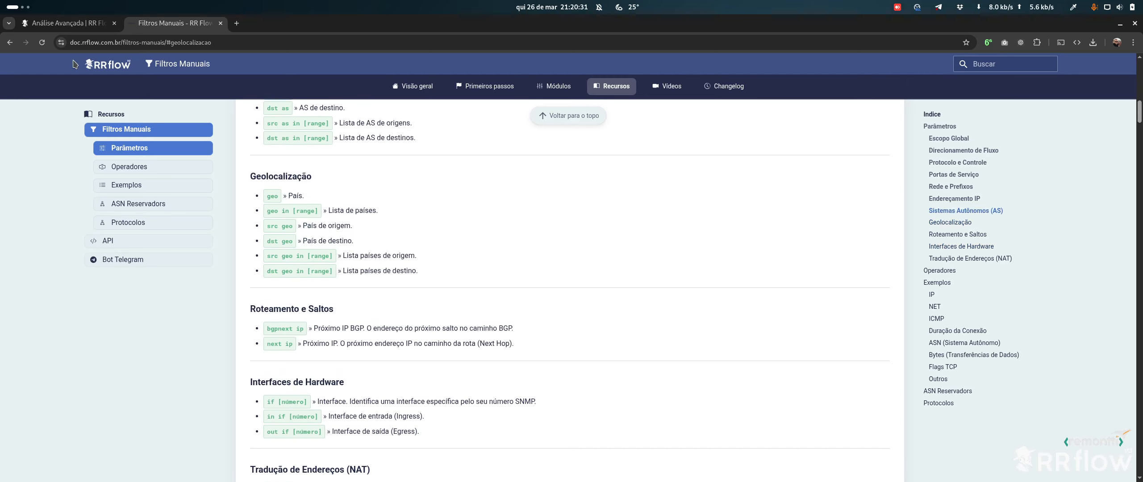
Replace the manual filter in the advanced analysis with not dst geo BR and apply it.
{"action": "left_click", "coordinate": [65, 25]}
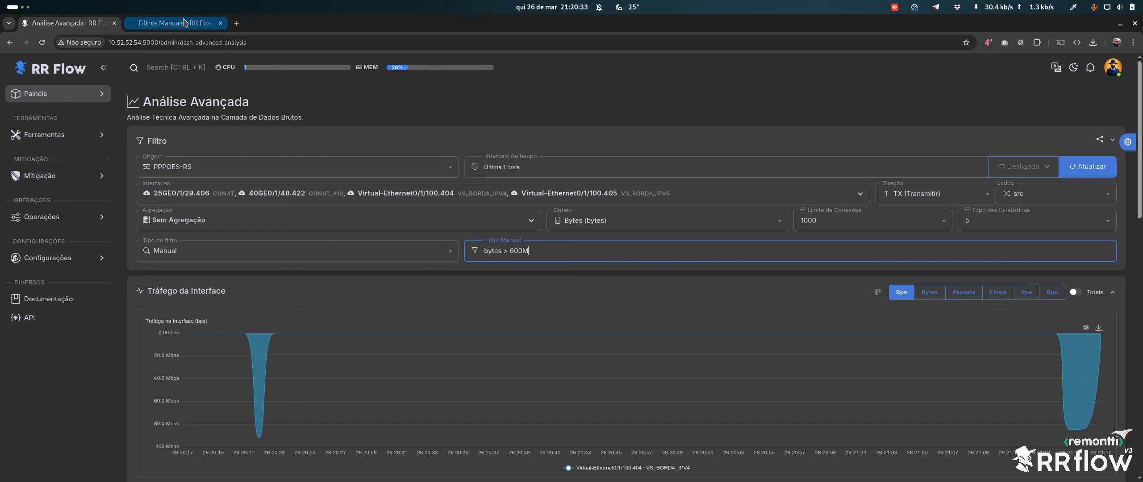
{"action": "left_click", "coordinate": [564, 254]}
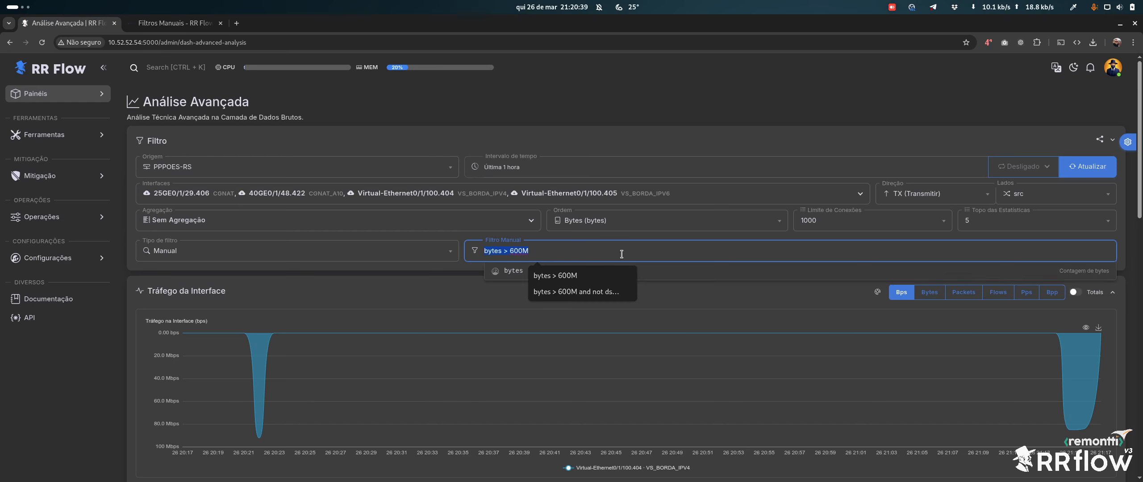
{"action": "key", "text": "ctrl+a"}
{"action": "key", "text": "BackSpace"}
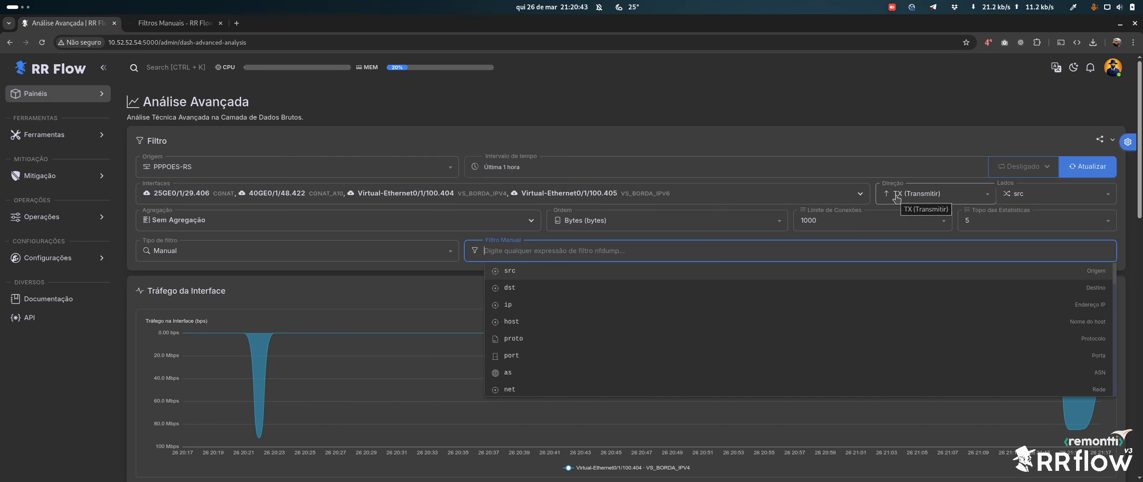
{"action": "type", "text": "dst"}
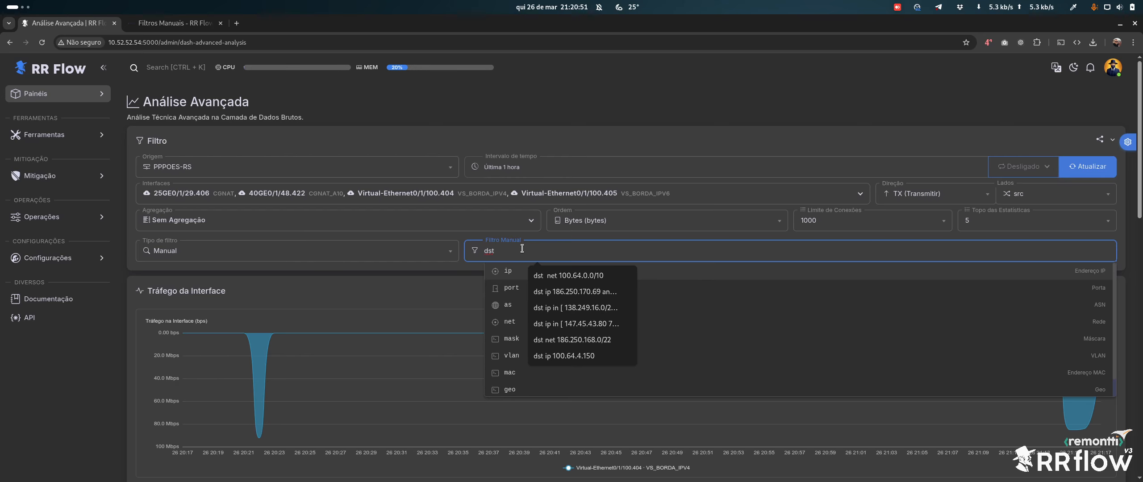
{"action": "key", "text": "ctrl+a"}
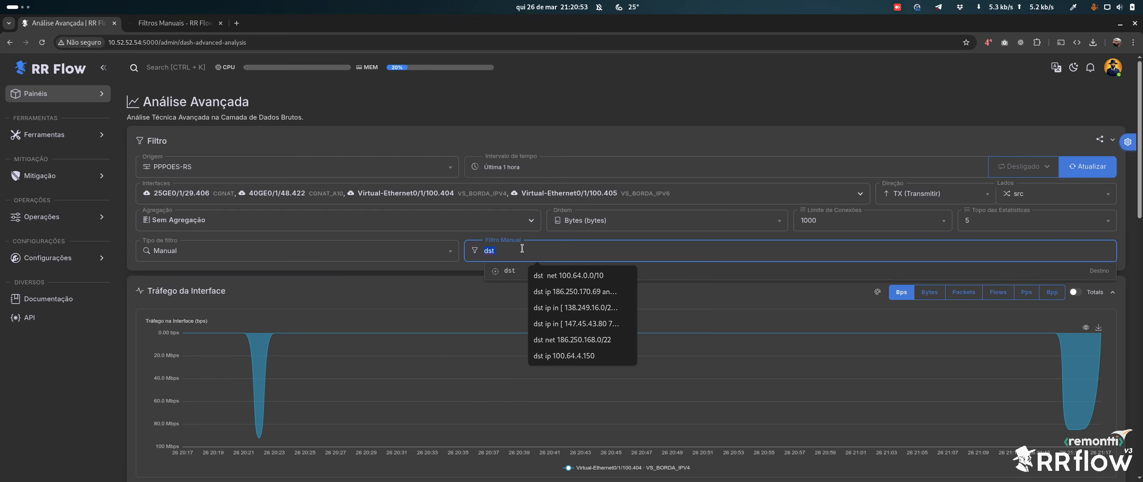
{"action": "type", "text": "not"}
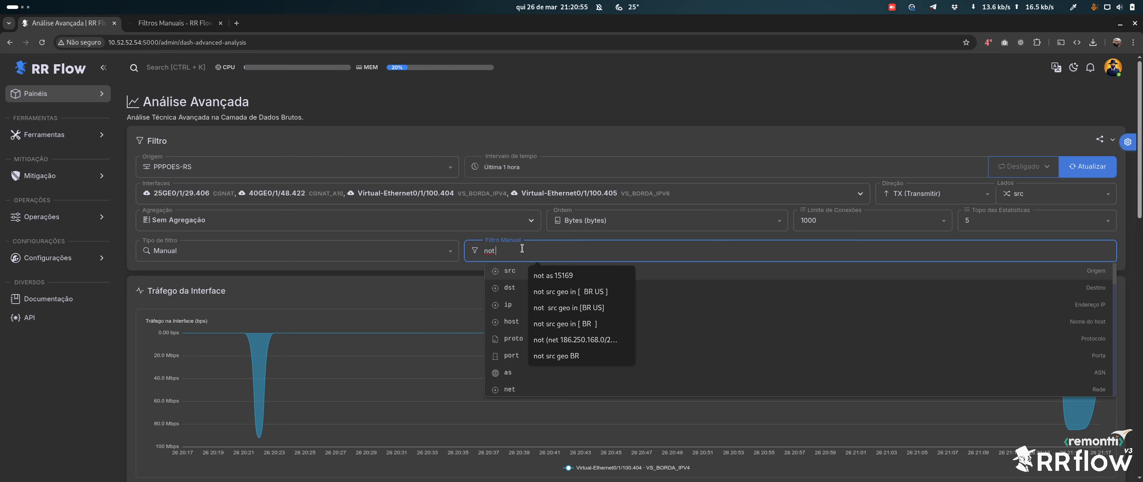
{"action": "type", "text": " dst ge"}
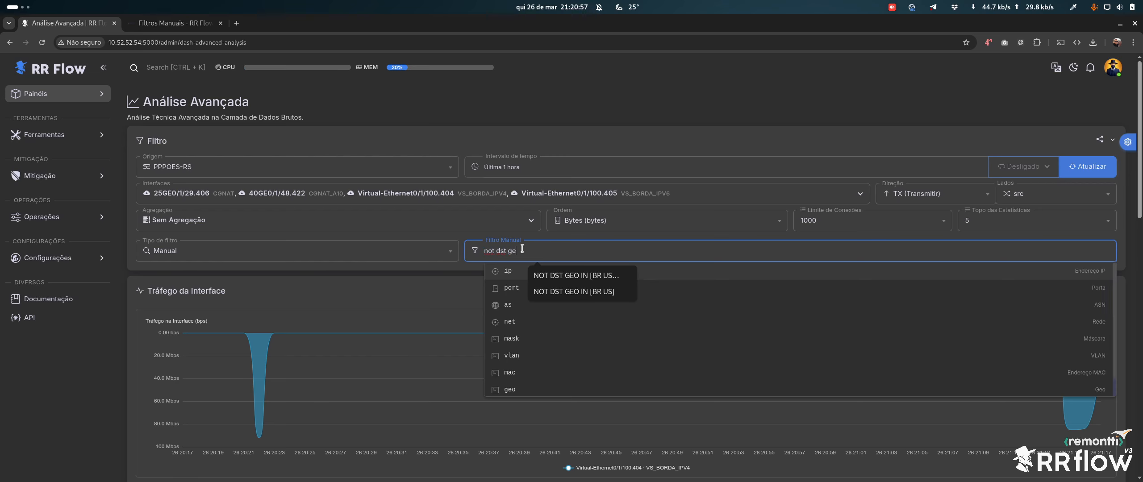
{"action": "type", "text": "o "}
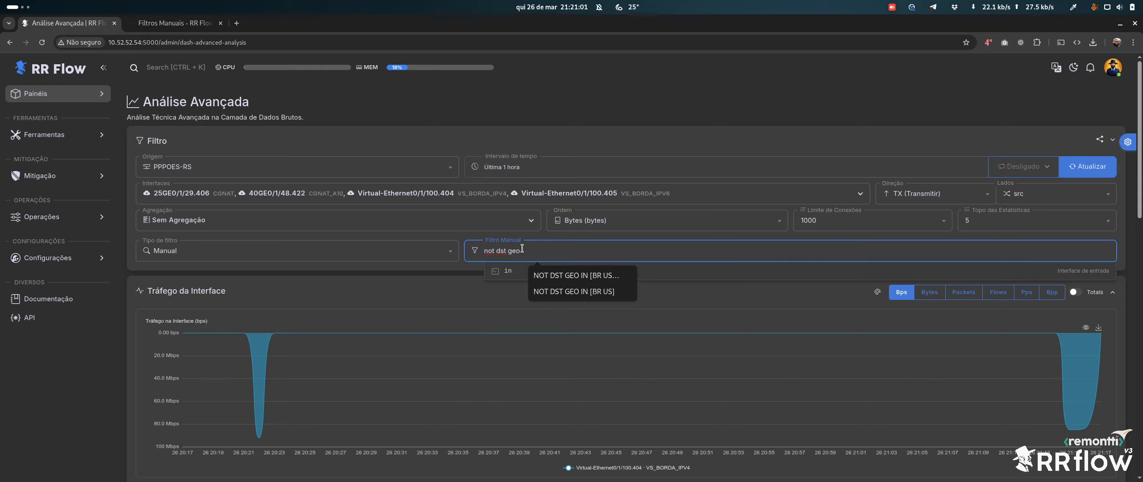
{"action": "type", "text": "inBR"}
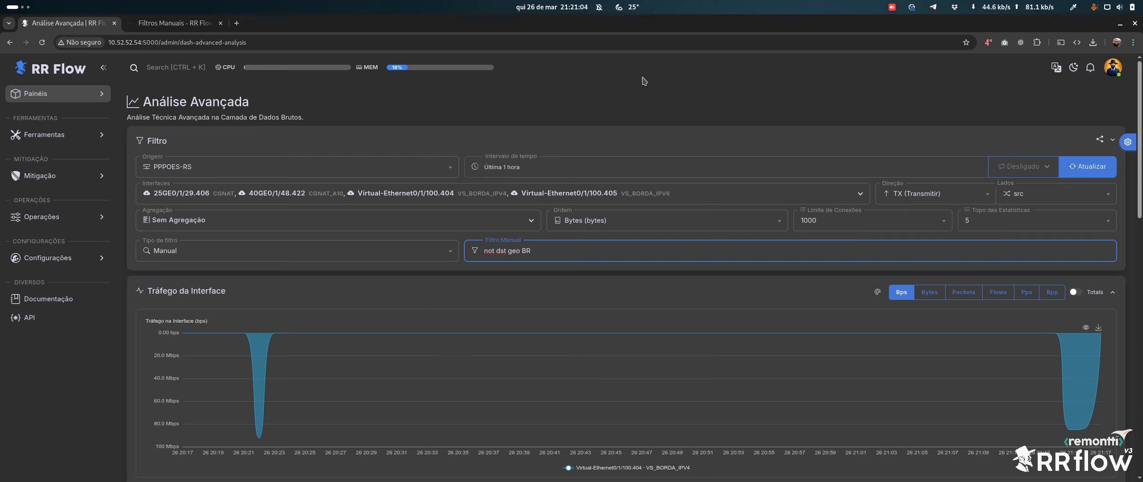
{"action": "key", "text": "Return"}
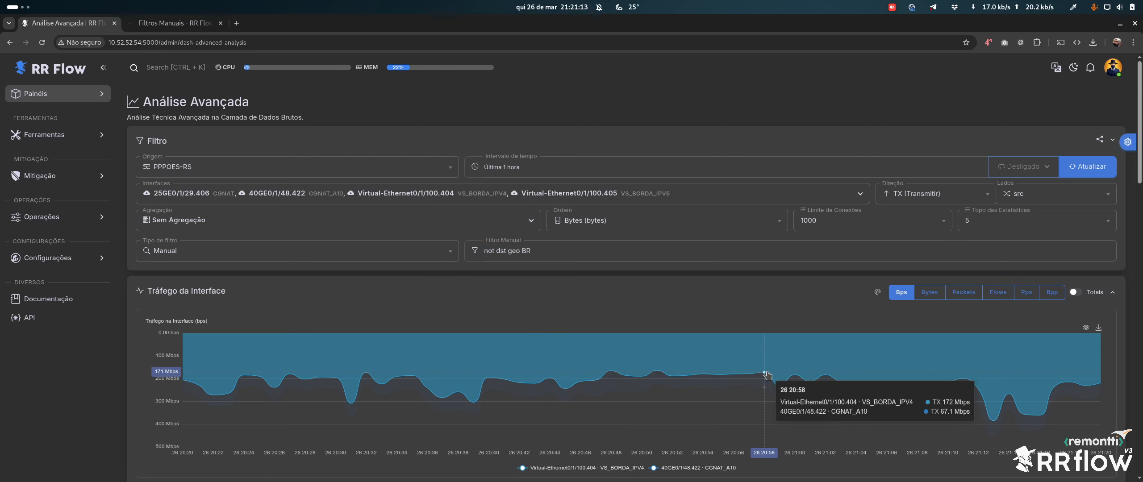
Set the traffic direction of the advanced analysis to RX e TX.
{"action": "left_click", "coordinate": [910, 194]}
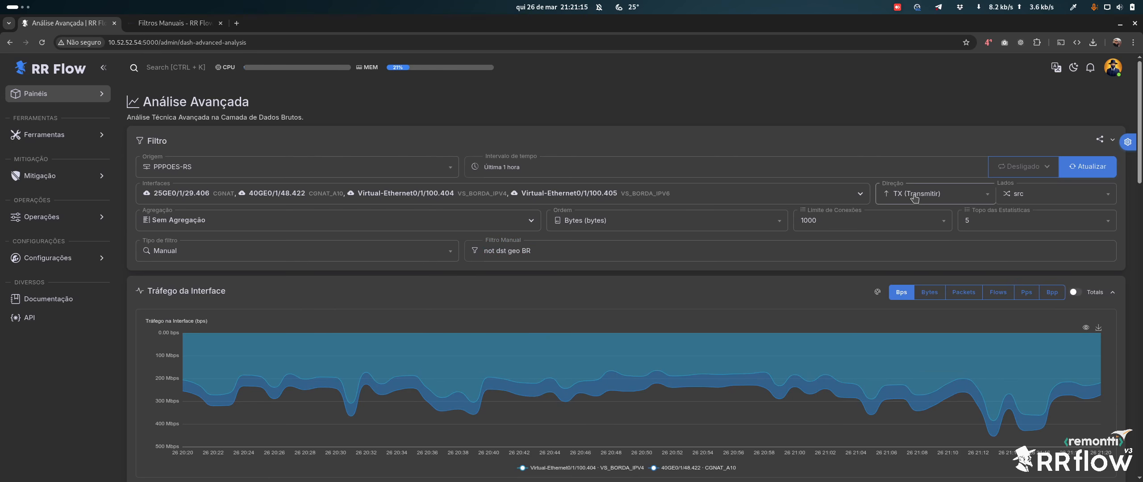
{"action": "left_click", "coordinate": [913, 221]}
{"action": "left_click", "coordinate": [911, 194]}
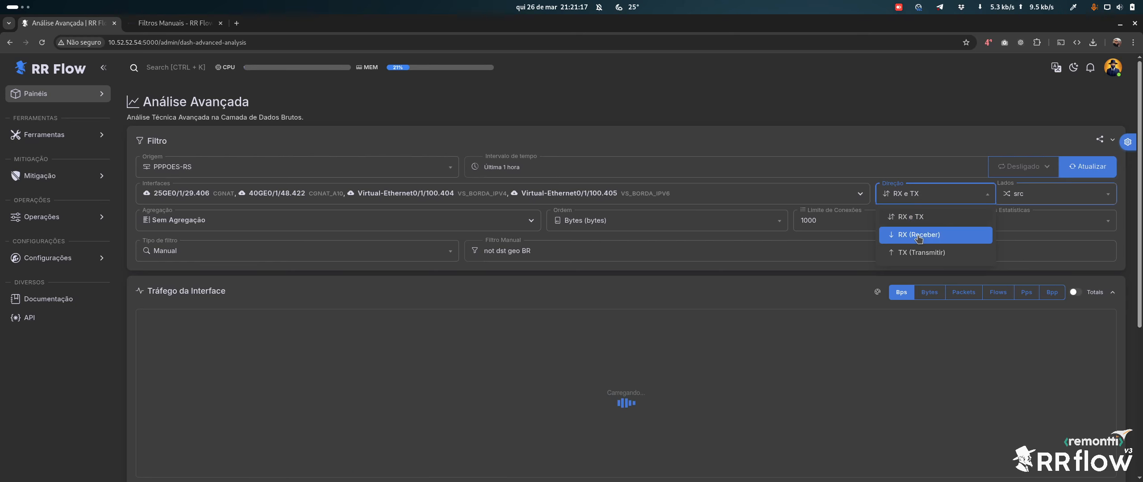
{"action": "left_click", "coordinate": [903, 223]}
{"action": "left_click", "coordinate": [892, 196]}
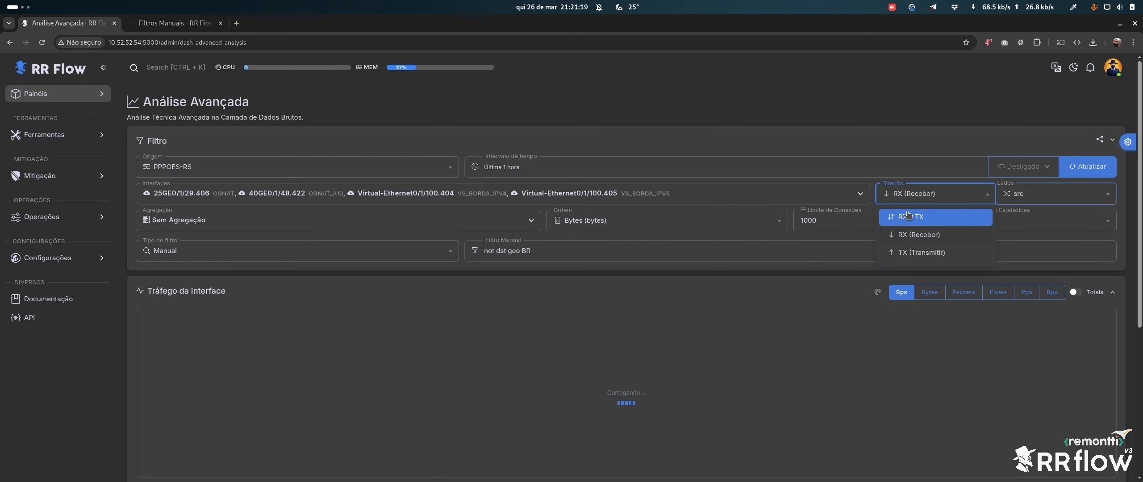
{"action": "left_click", "coordinate": [906, 218]}
Remove dst from the manual filter so it reads not geo BR, and apply it.
{"action": "left_click", "coordinate": [504, 252]}
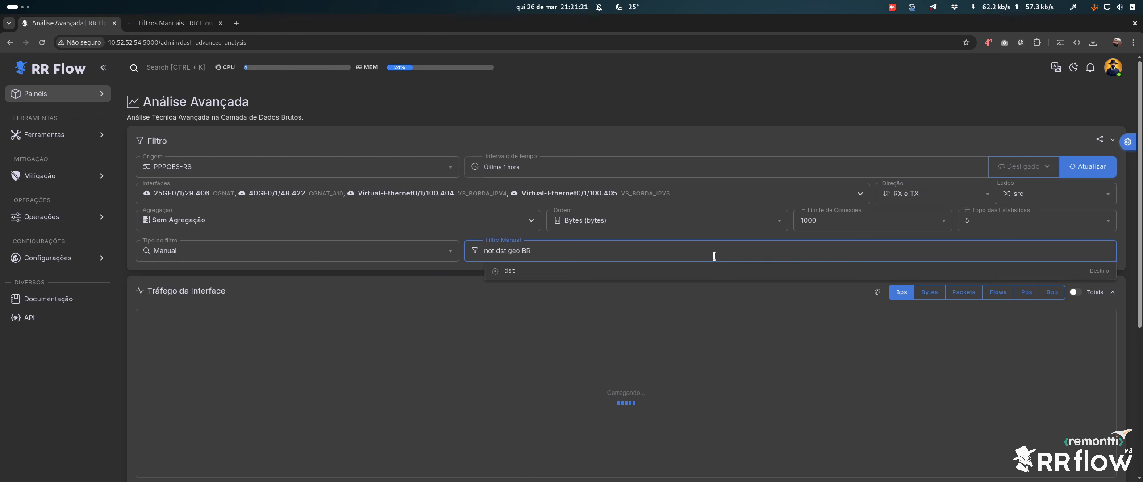
{"action": "key", "text": "ctrl+shift+Left"}
{"action": "key", "text": "BackSpace"}
{"action": "left_click", "coordinate": [714, 95]}
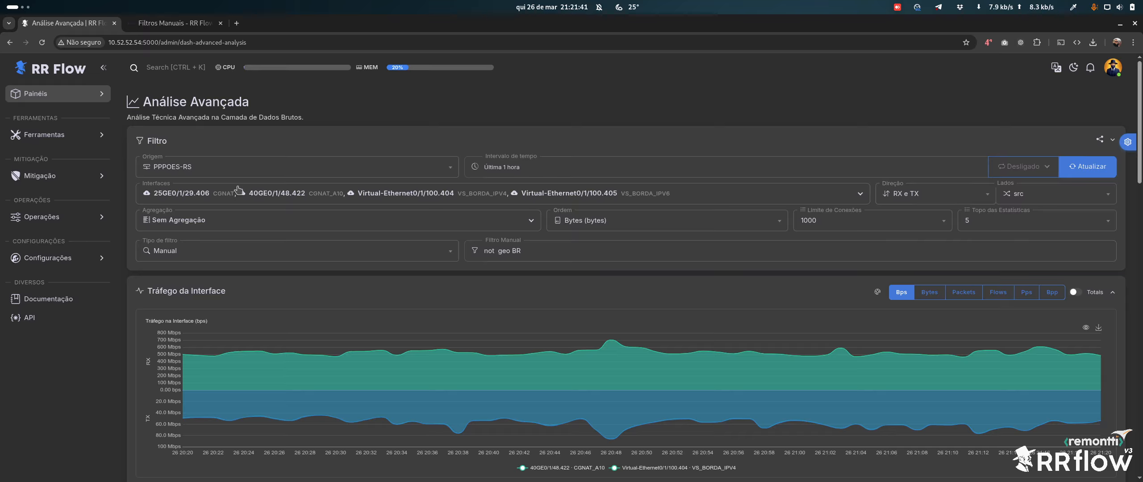
Set the time range to Últimos 5 minutos and the origin to BORDA-RS.
{"action": "left_click", "coordinate": [549, 177]}
{"action": "left_click", "coordinate": [531, 211]}
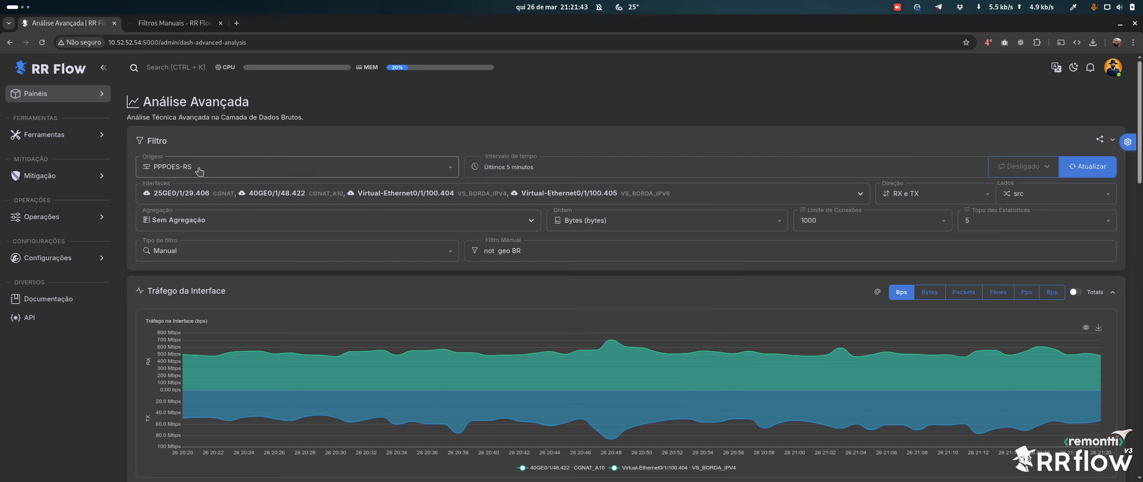
{"action": "left_click", "coordinate": [200, 171]}
{"action": "left_click", "coordinate": [201, 211]}
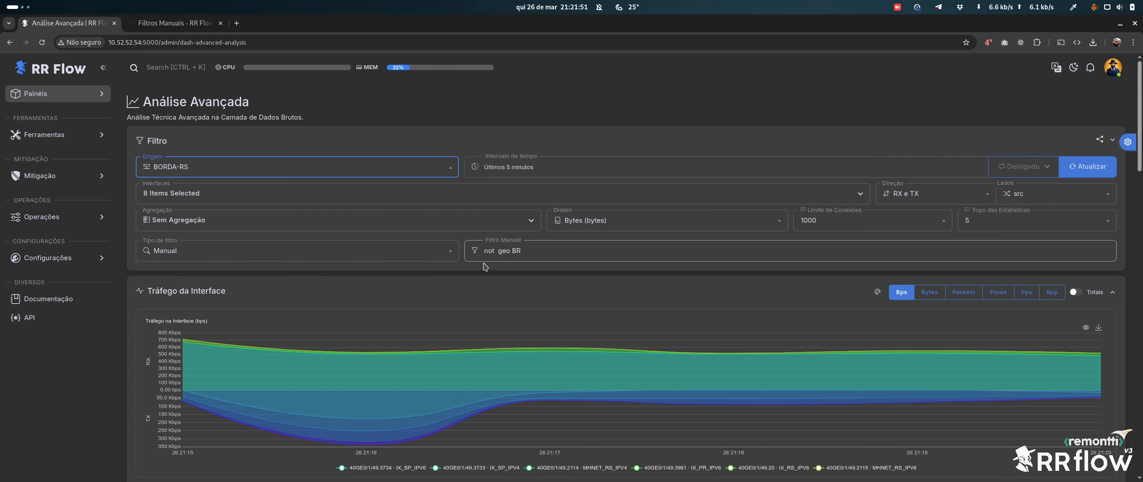
Change the manual filter to not src geo BR and set the direction to RX (Receber).
{"action": "left_click", "coordinate": [497, 251]}
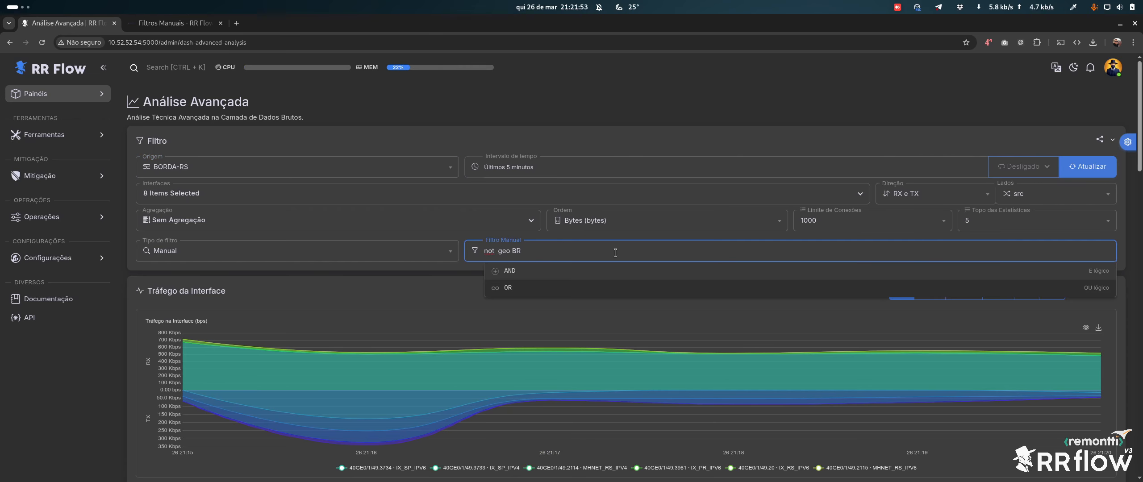
{"action": "type", "text": "src"}
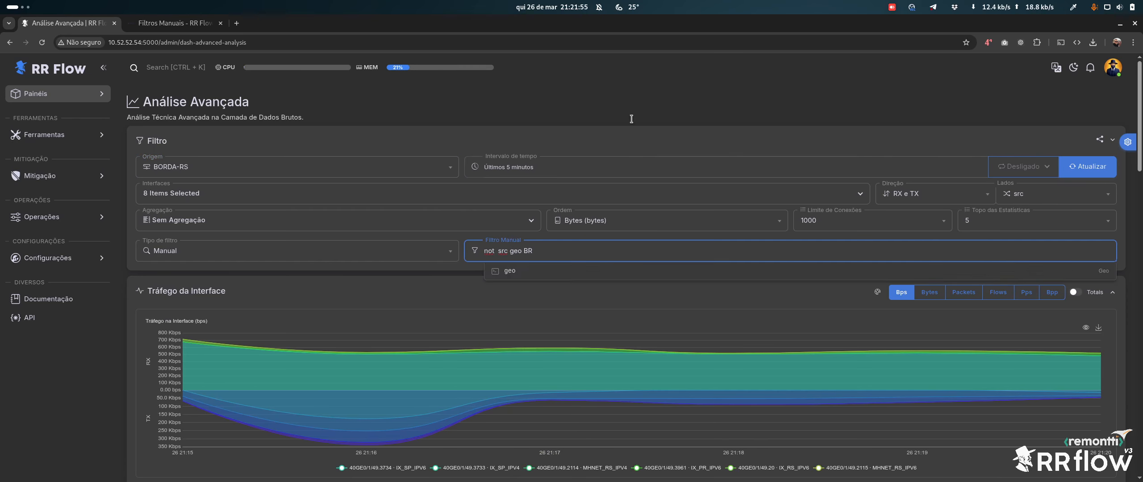
{"action": "left_click", "coordinate": [635, 99]}
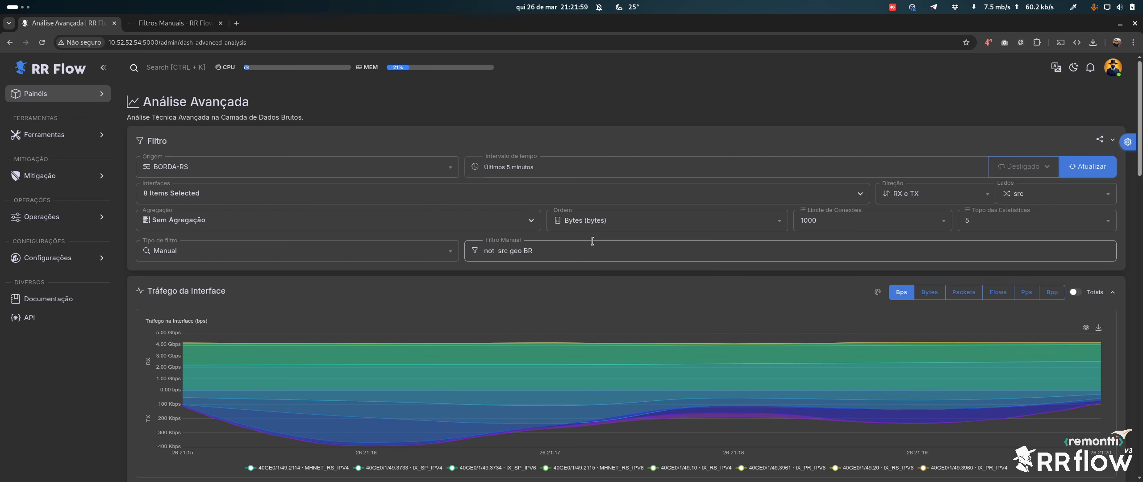
{"action": "left_click", "coordinate": [918, 193]}
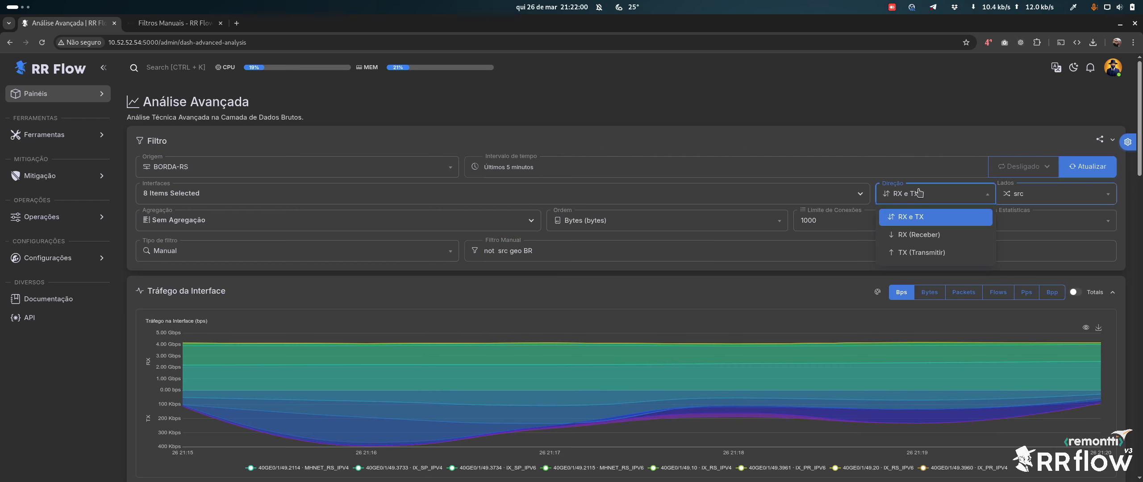
{"action": "left_click", "coordinate": [915, 235]}
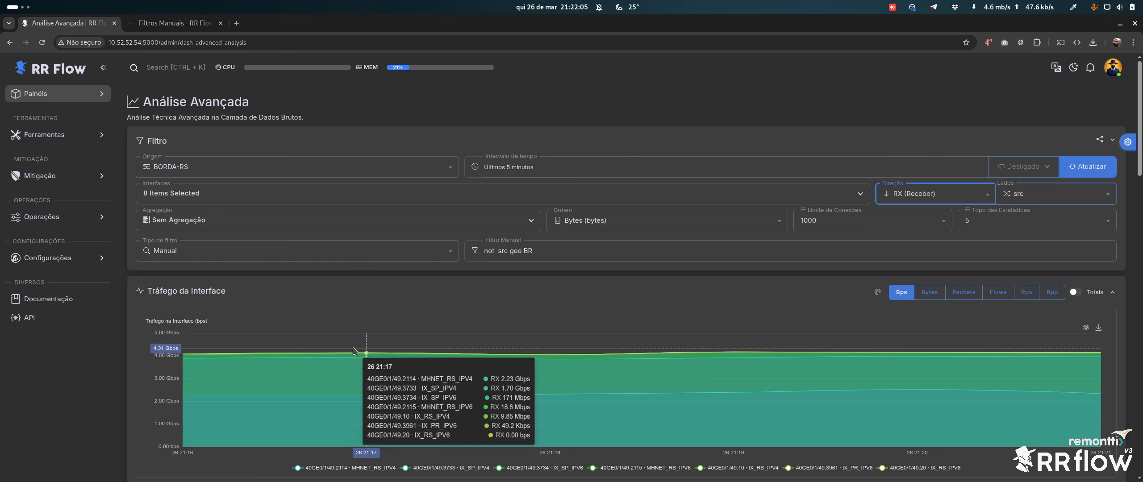
Collapse the Tráfego da Interface and Conexões sections and expand Análise de tráfego with the Geo view.
{"action": "left_click", "coordinate": [334, 286]}
{"action": "scroll", "coordinate": [355, 344], "scroll_direction": "down", "scroll_amount": 3}
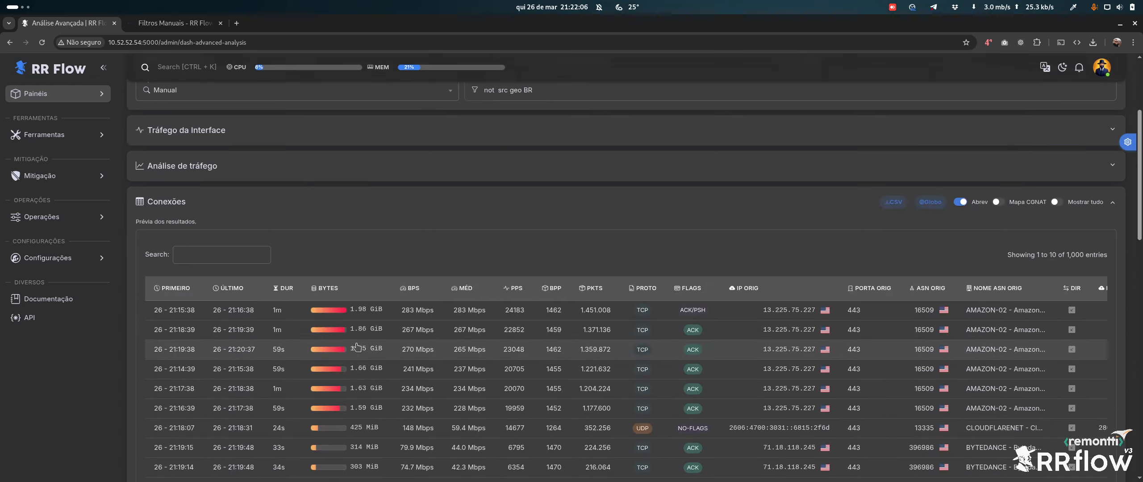
{"action": "left_click", "coordinate": [223, 202]}
{"action": "left_click", "coordinate": [212, 334]}
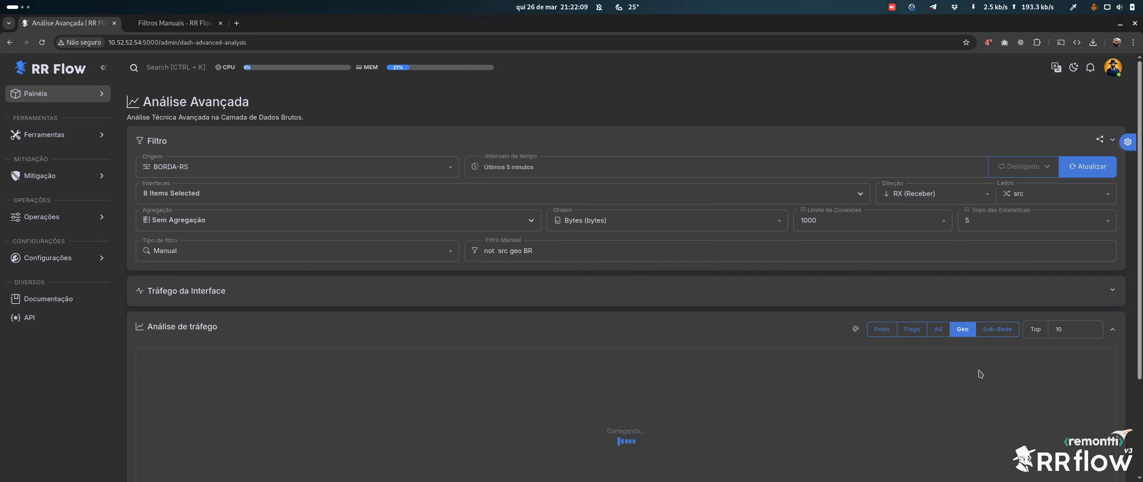
{"action": "scroll", "coordinate": [465, 387], "scroll_direction": "down", "scroll_amount": 2}
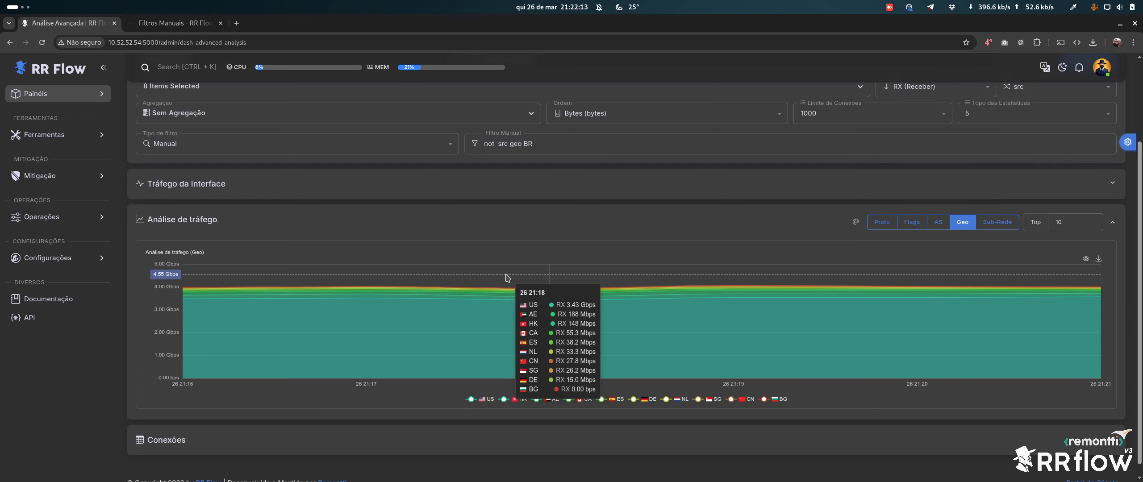
Change the manual filter to not dst geo BR, set the direction to TX (Transmitir) and inspect the traffic per country.
{"action": "scroll", "coordinate": [507, 278], "scroll_direction": "up", "scroll_amount": 2}
{"action": "left_click", "coordinate": [502, 251]}
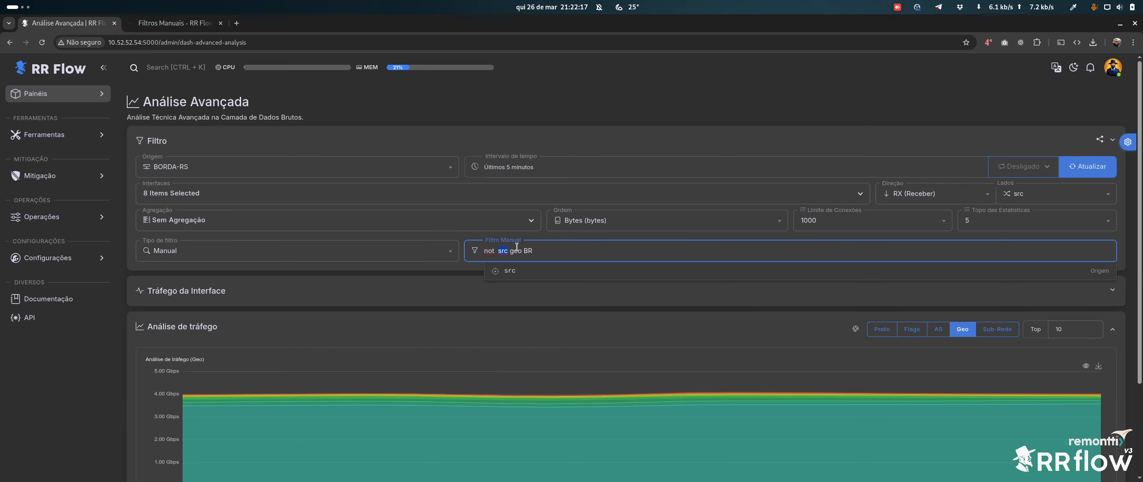
{"action": "type", "text": "dst"}
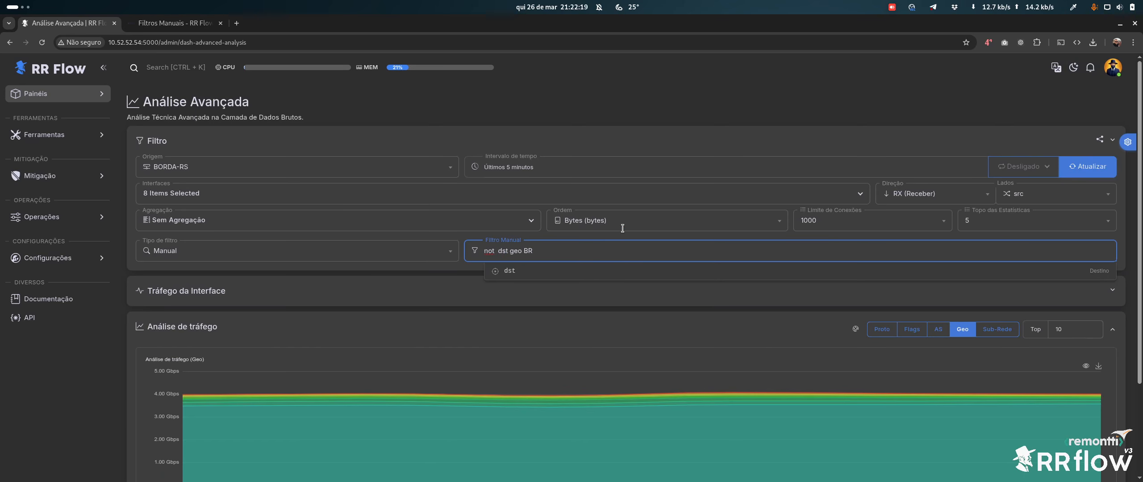
{"action": "left_click", "coordinate": [915, 195]}
{"action": "left_click", "coordinate": [915, 252]}
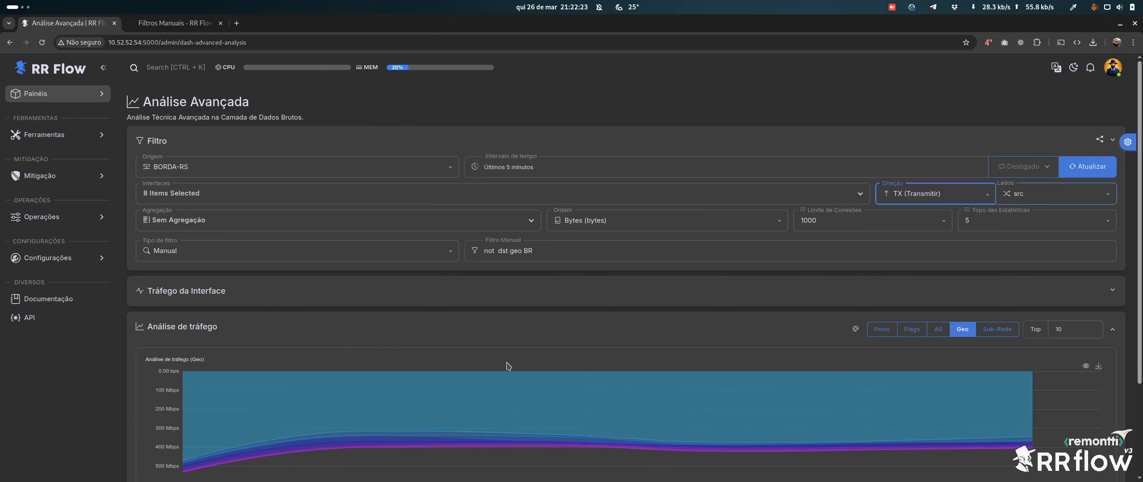
{"action": "mouse_move", "coordinate": [511, 367]}
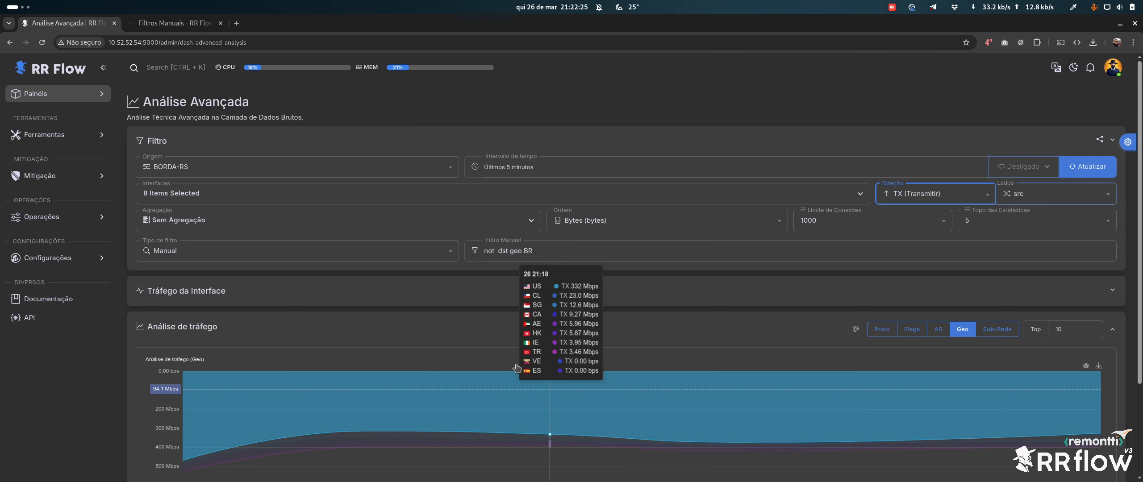
Extend the manual filter to not dst geo in [ BR US ], apply it and inspect the Geo chart.
{"action": "left_click", "coordinate": [550, 249]}
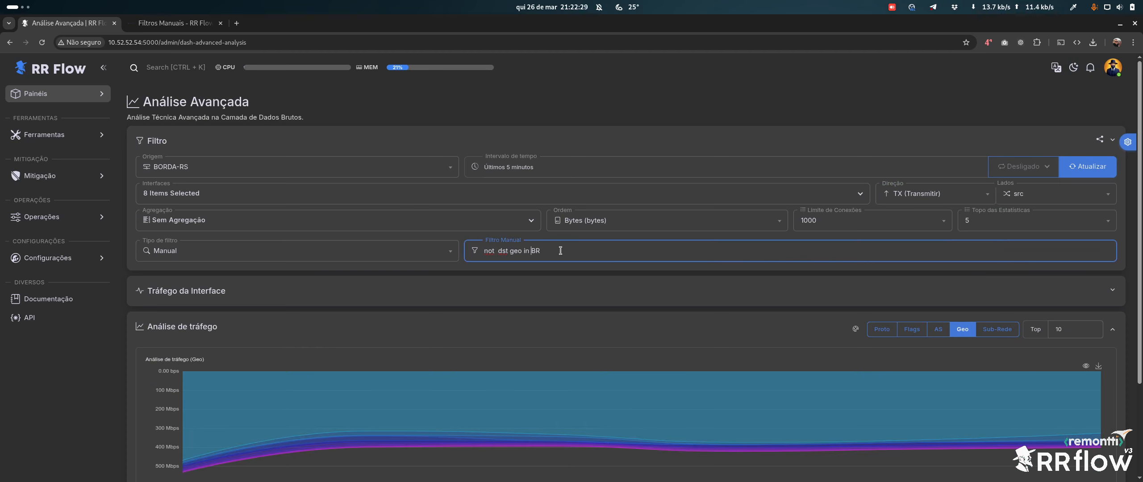
{"action": "type", "text": "["}
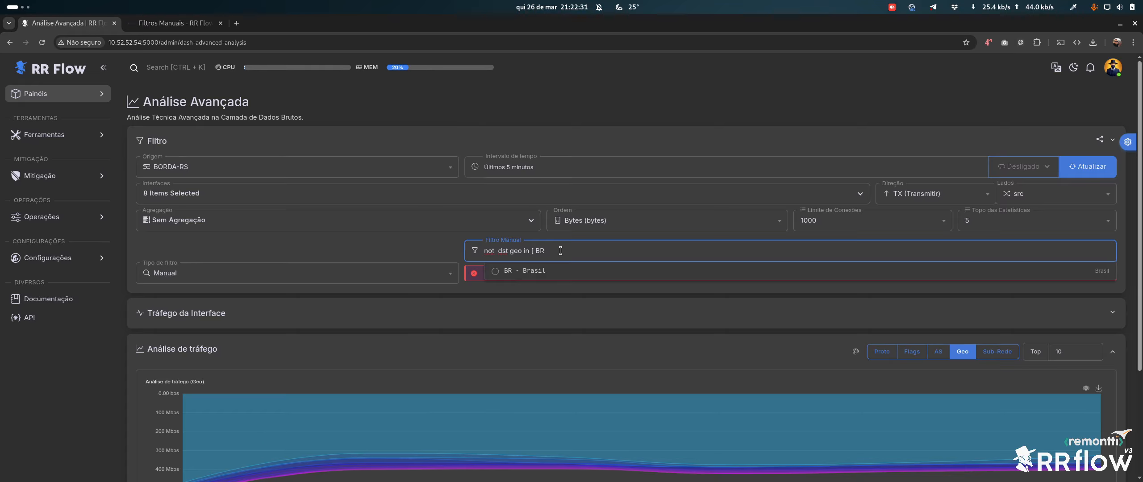
{"action": "type", "text": "US ]"}
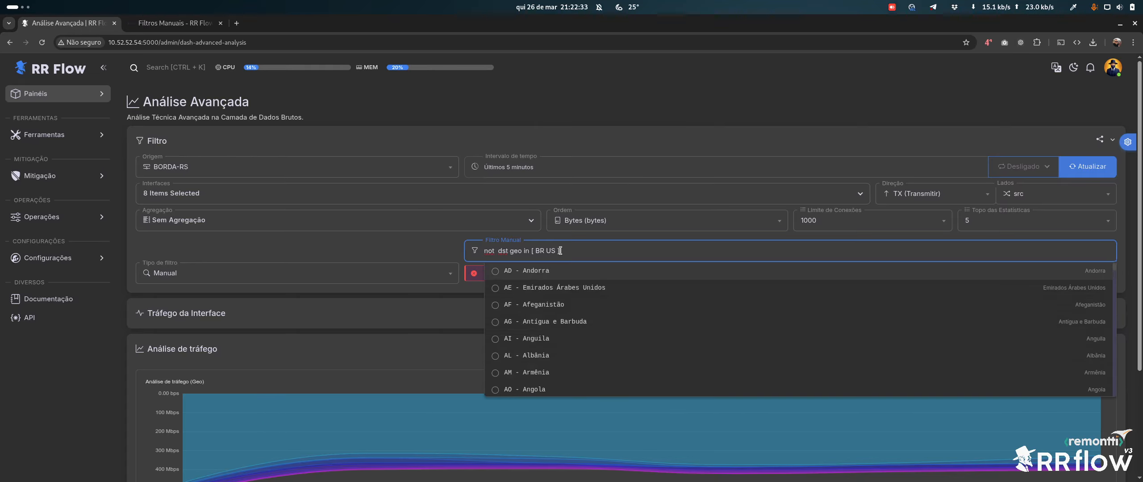
{"action": "left_click", "coordinate": [669, 90]}
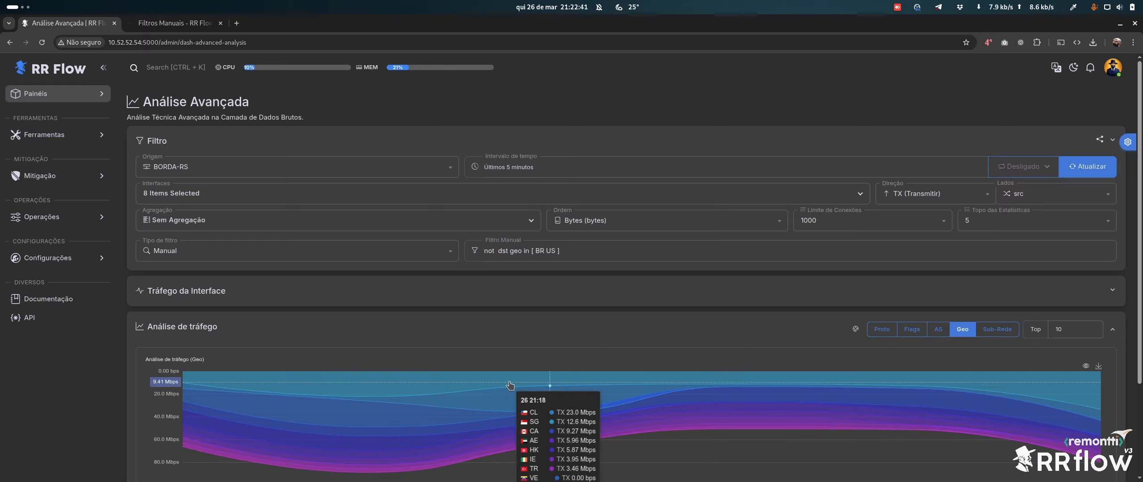
{"action": "scroll", "coordinate": [340, 379], "scroll_direction": "down", "scroll_amount": 3}
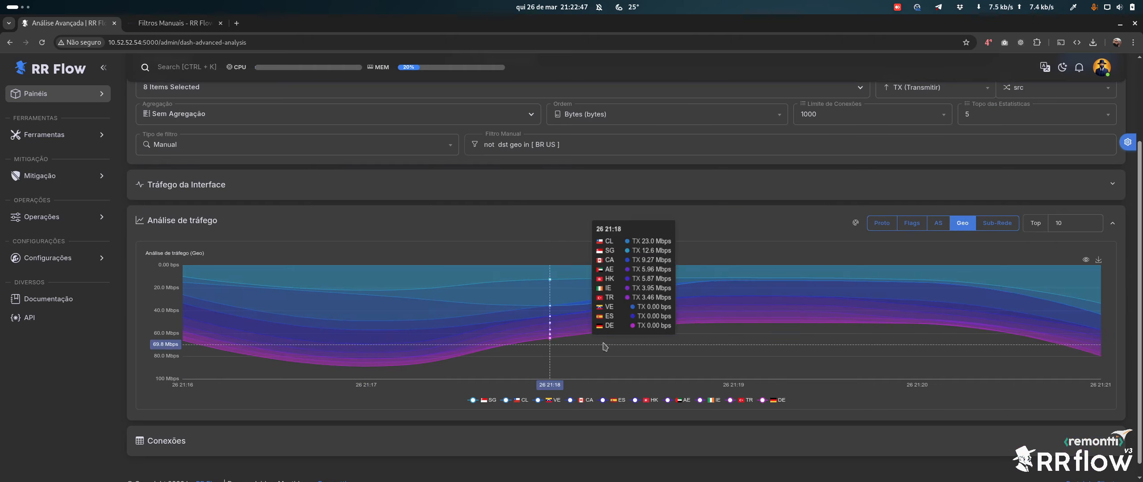
Set the direction to RX e TX and apply the manual filter not src geo in [ BR US ].
{"action": "scroll", "coordinate": [447, 290], "scroll_direction": "up", "scroll_amount": 3}
{"action": "left_click", "coordinate": [928, 198]}
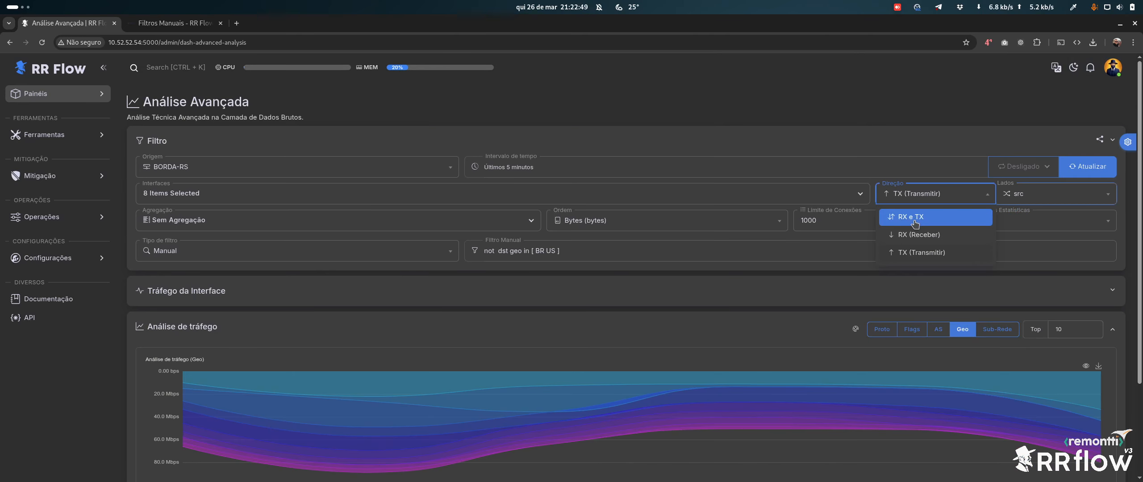
{"action": "left_click", "coordinate": [915, 219]}
{"action": "double_click", "coordinate": [503, 251]}
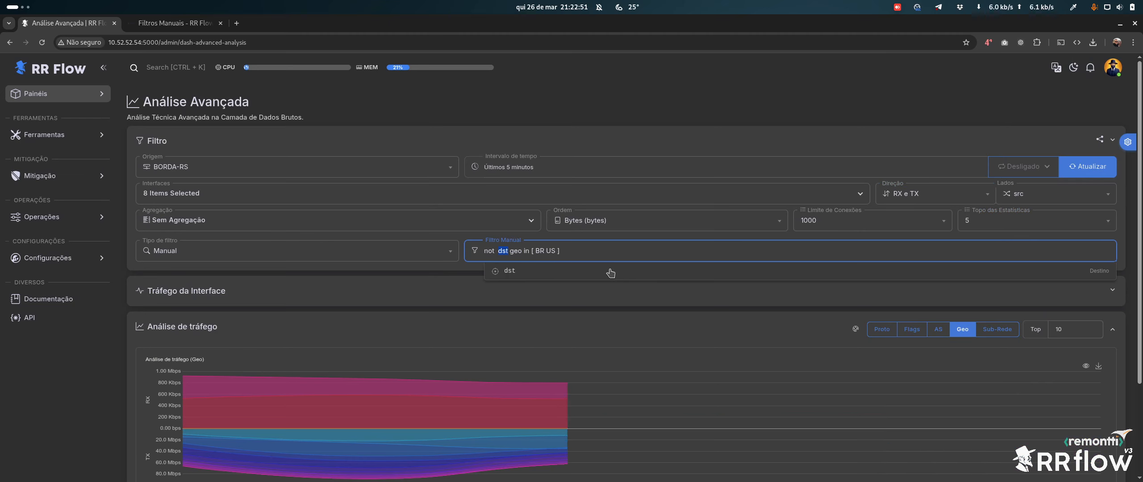
{"action": "type", "text": "src"}
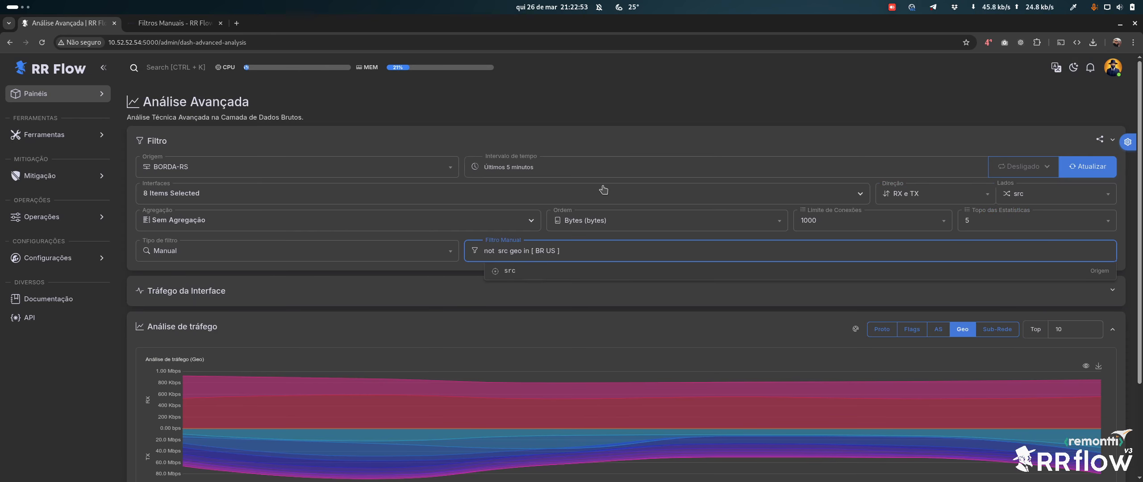
{"action": "left_click", "coordinate": [625, 110]}
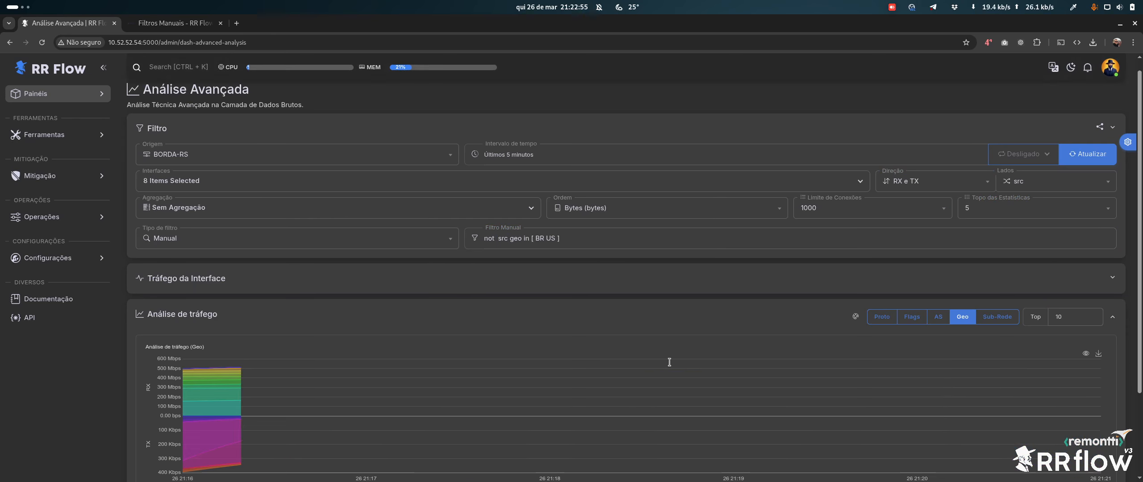
{"action": "scroll", "coordinate": [670, 360], "scroll_direction": "down", "scroll_amount": 2}
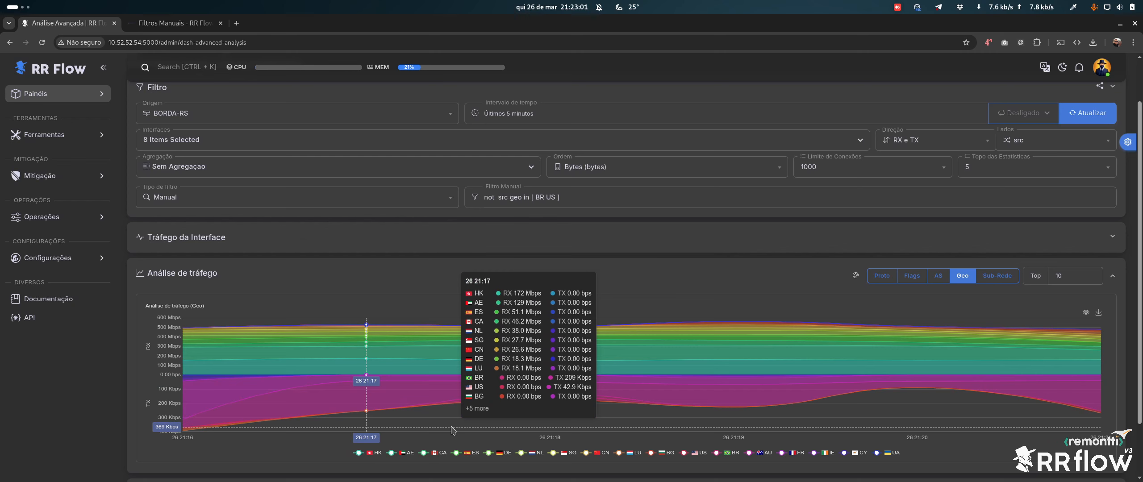
Set the direction to TX (Transmitir) and replace src with dst in the manual filter.
{"action": "left_click", "coordinate": [601, 198]}
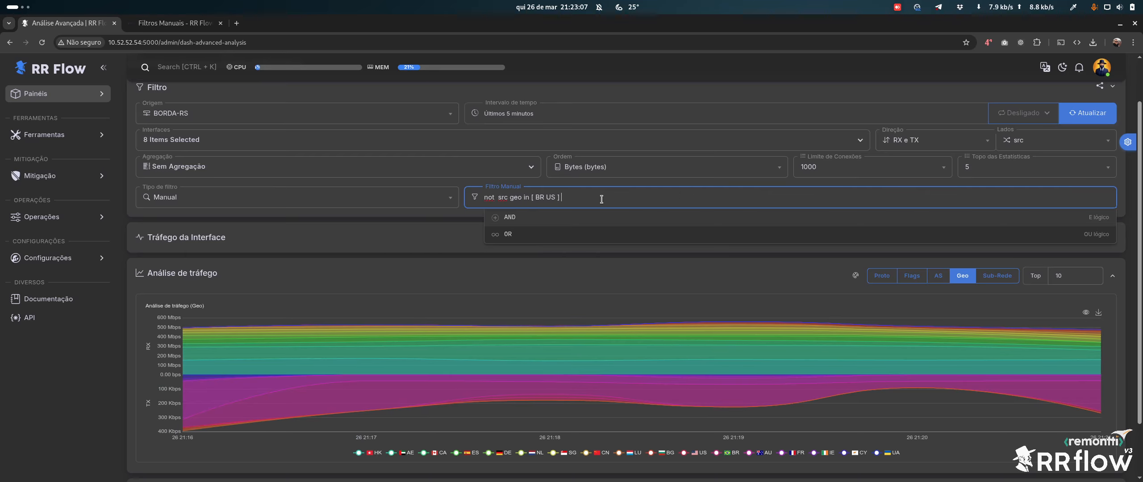
{"action": "left_click", "coordinate": [929, 140]}
{"action": "left_click", "coordinate": [915, 204]}
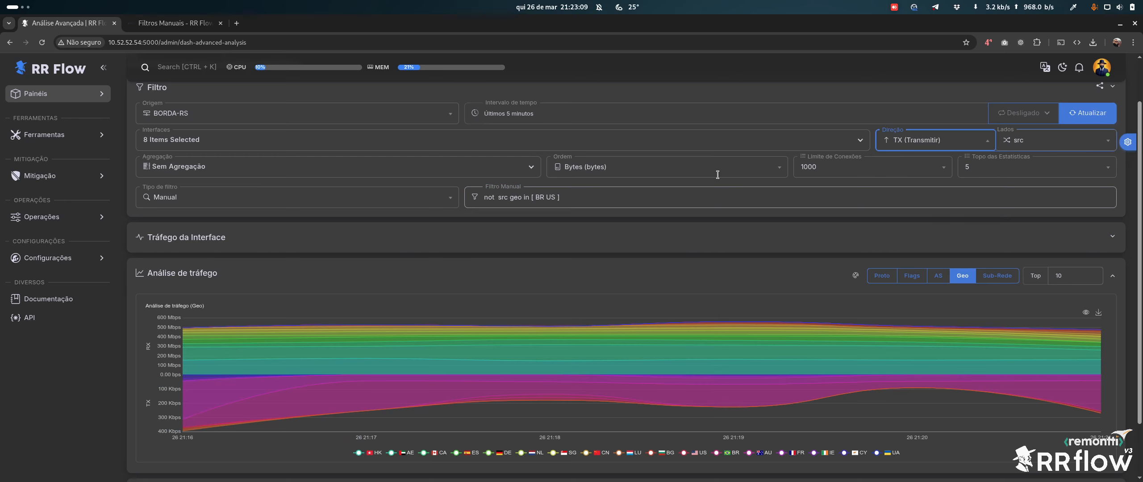
{"action": "left_click", "coordinate": [903, 204]}
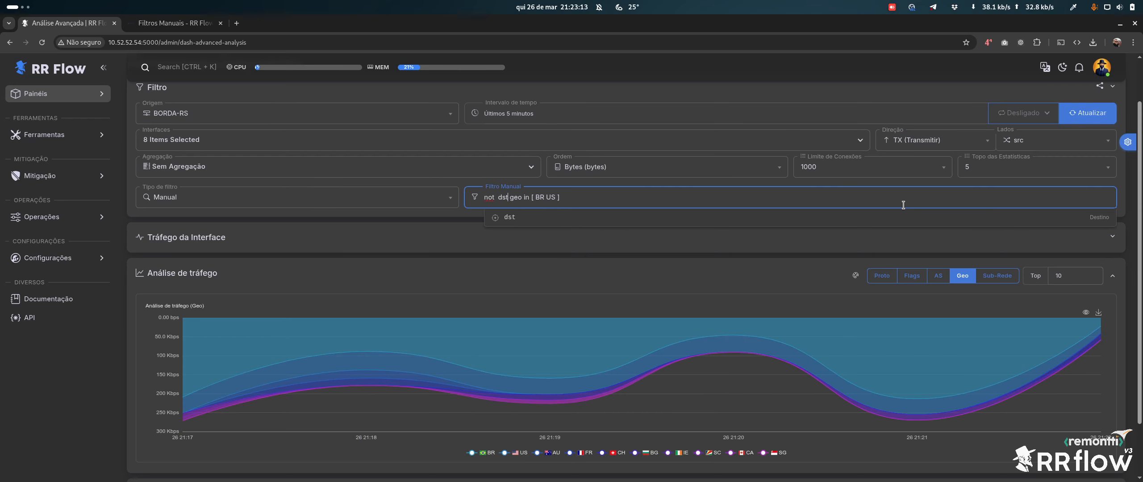
Append and bytes > 100M to the manual filter and apply it.
{"action": "key", "text": "End"}
{"action": "type", "text": "and b"}
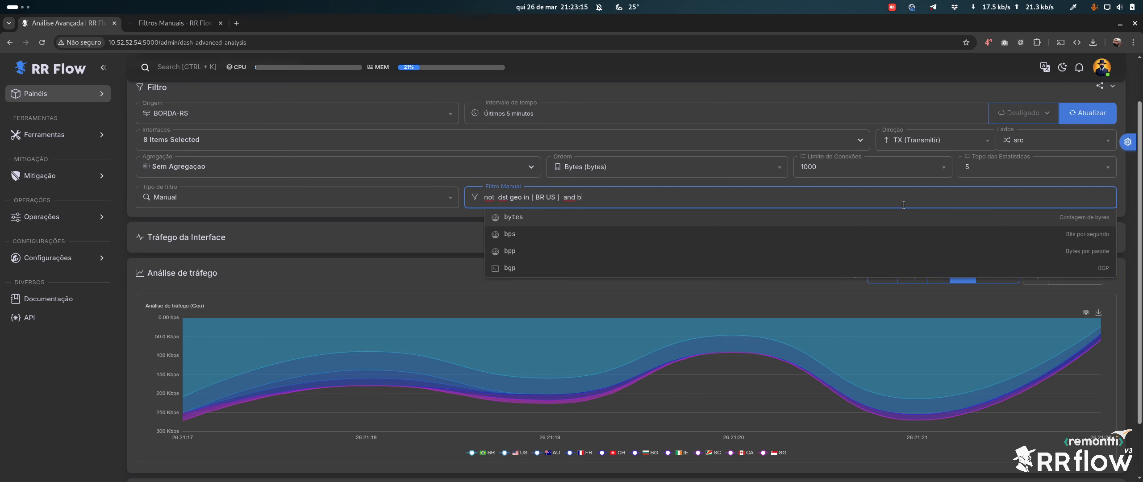
{"action": "type", "text": "ytes > 100"}
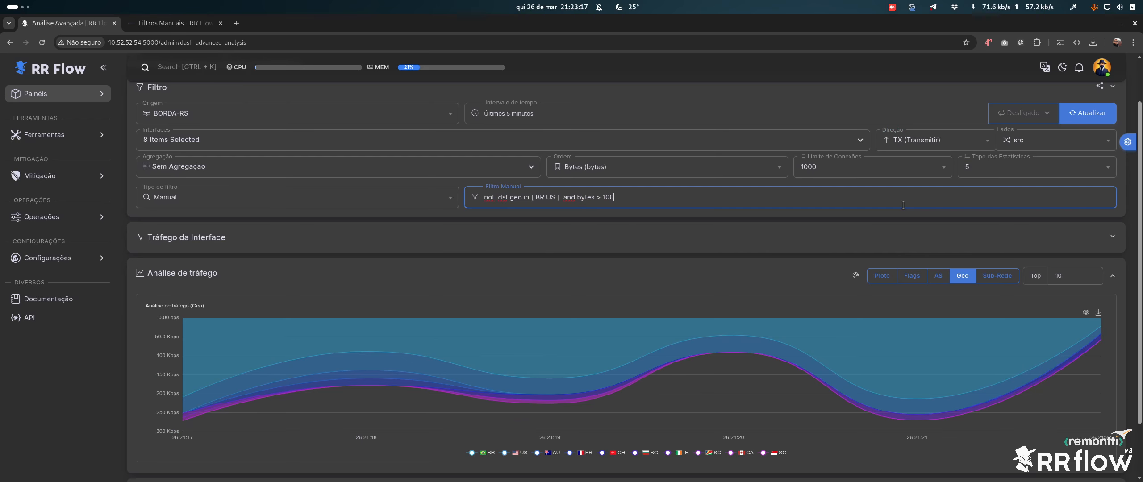
{"action": "type", "text": "M"}
{"action": "key", "text": "Return"}
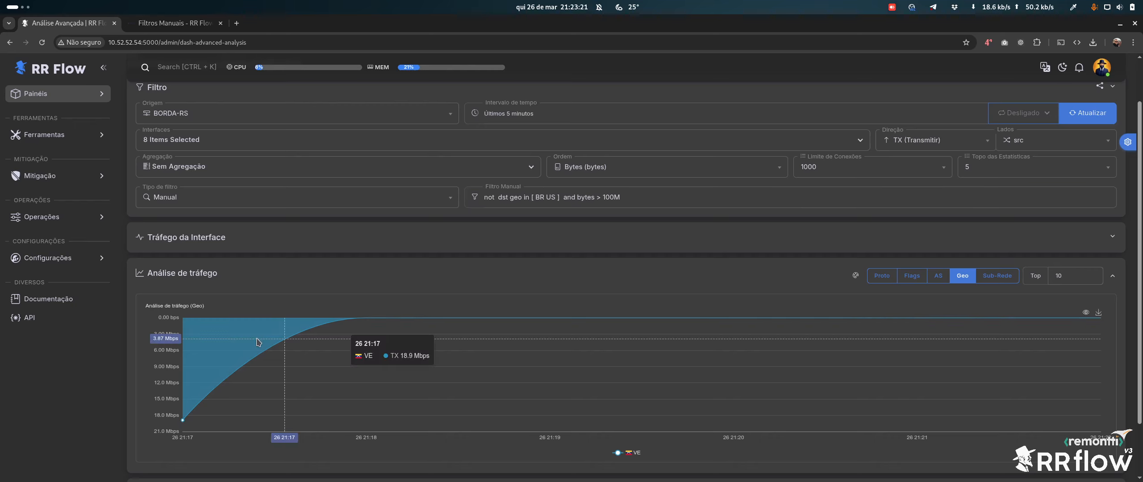
Set the time interval to Últimos 30 minutos and change the source to PPPOES-RS.
{"action": "left_click", "coordinate": [536, 114]}
{"action": "left_click", "coordinate": [519, 186]}
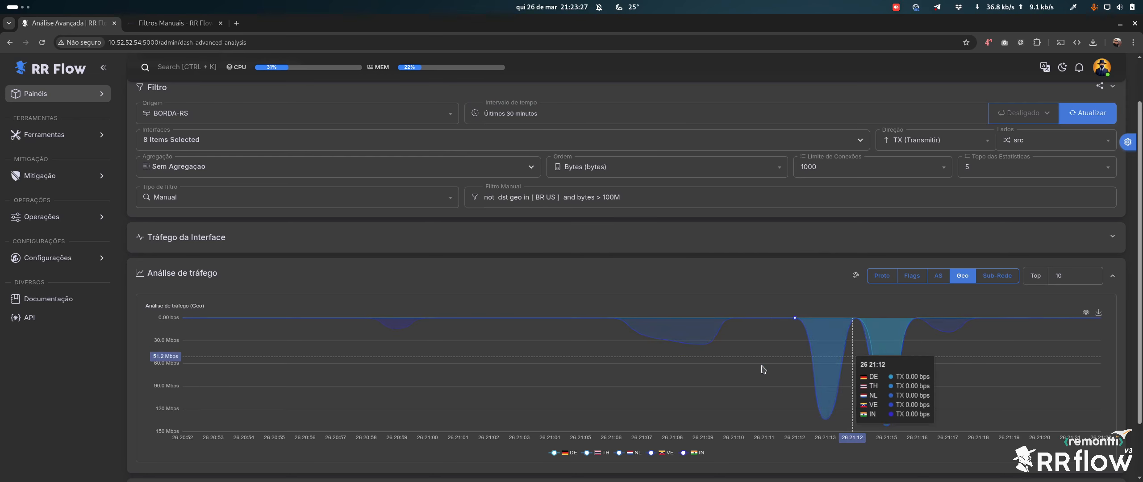
{"action": "left_click", "coordinate": [229, 114]}
{"action": "left_click", "coordinate": [193, 198]}
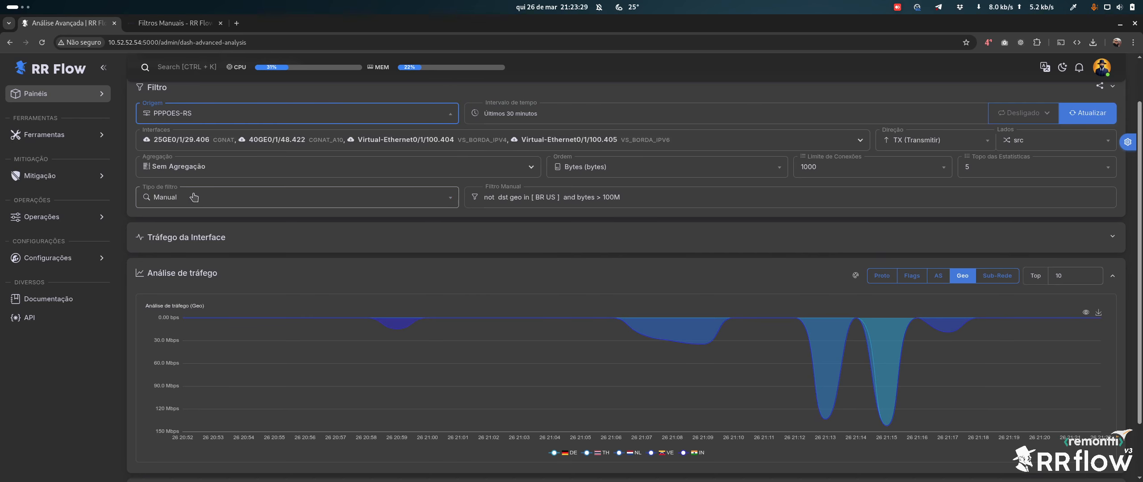
Widen the time interval to Últimas 6 horas and inspect the Geo chart for traffic peaks.
{"action": "left_click", "coordinate": [499, 113]}
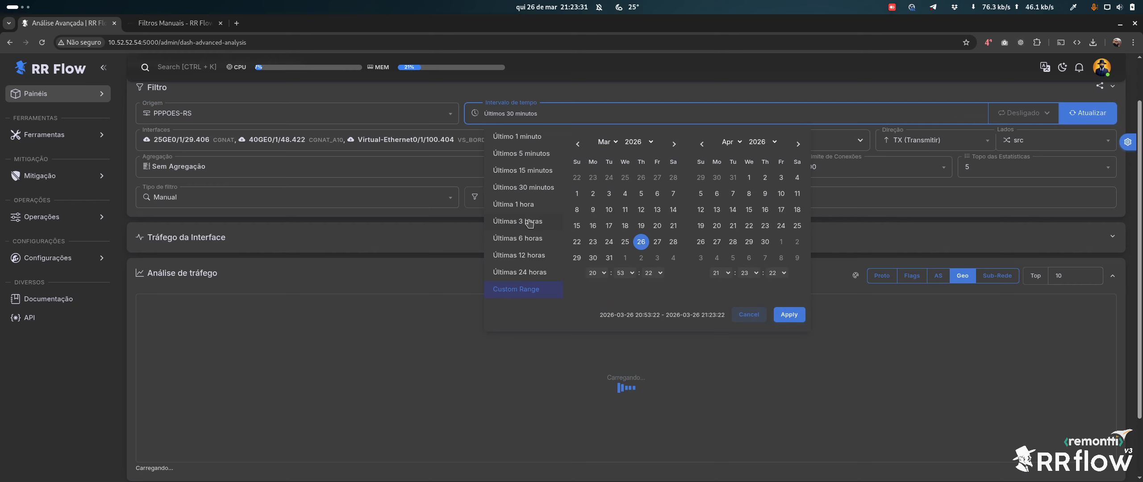
{"action": "left_click", "coordinate": [527, 239]}
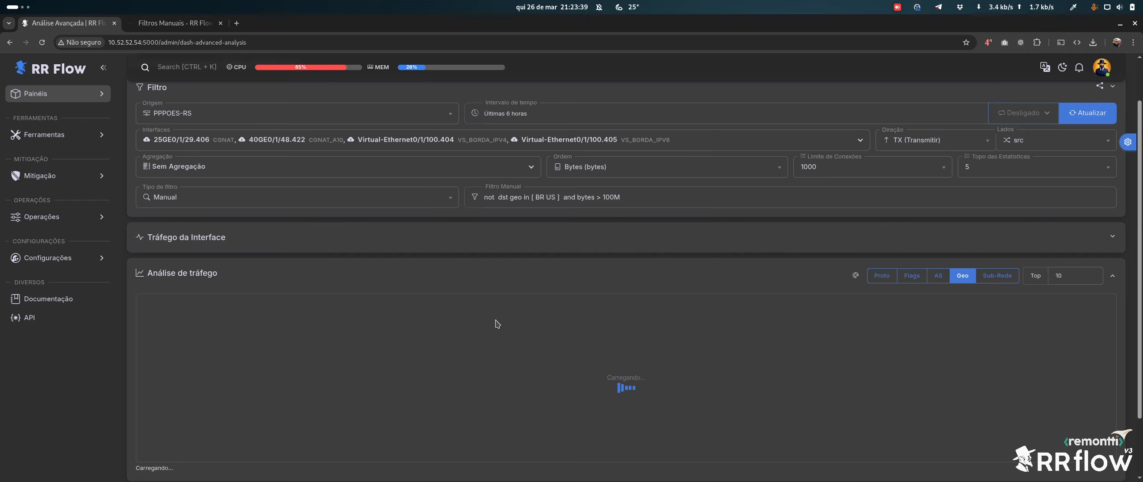
{"action": "scroll", "coordinate": [497, 324], "scroll_direction": "down", "scroll_amount": 2}
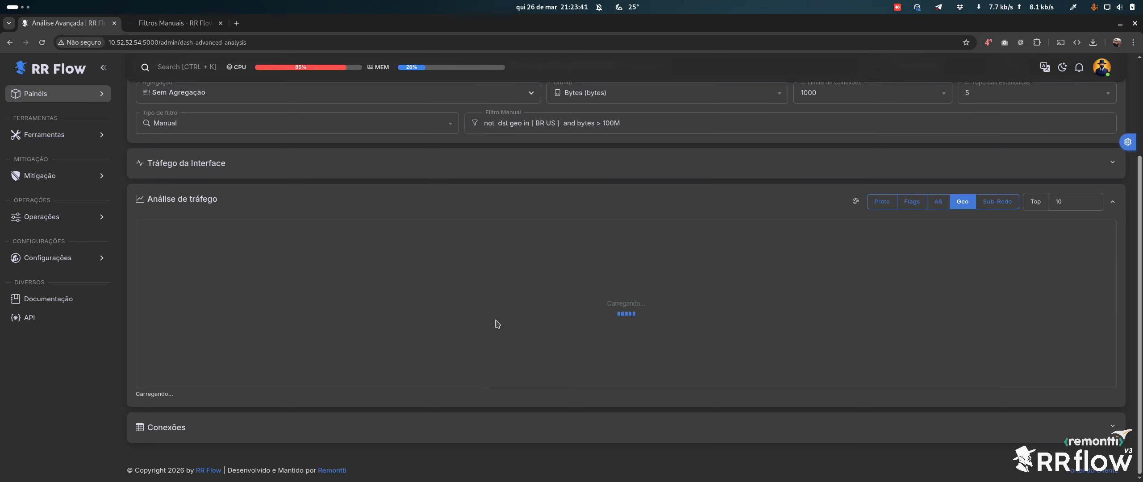
{"action": "scroll", "coordinate": [497, 324], "scroll_direction": "up", "scroll_amount": 3}
{"action": "mouse_move", "coordinate": [304, 69]}
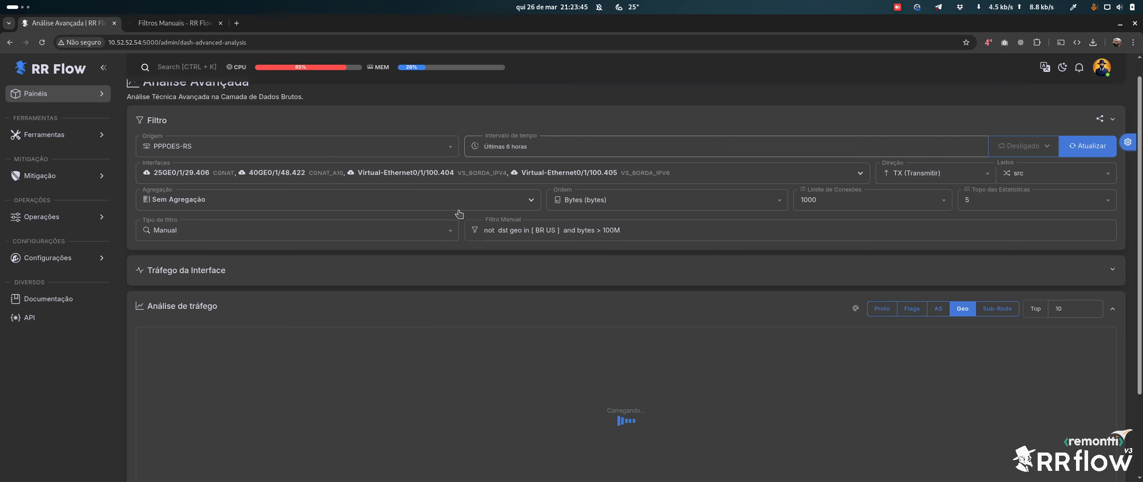
{"action": "scroll", "coordinate": [464, 326], "scroll_direction": "down", "scroll_amount": 2}
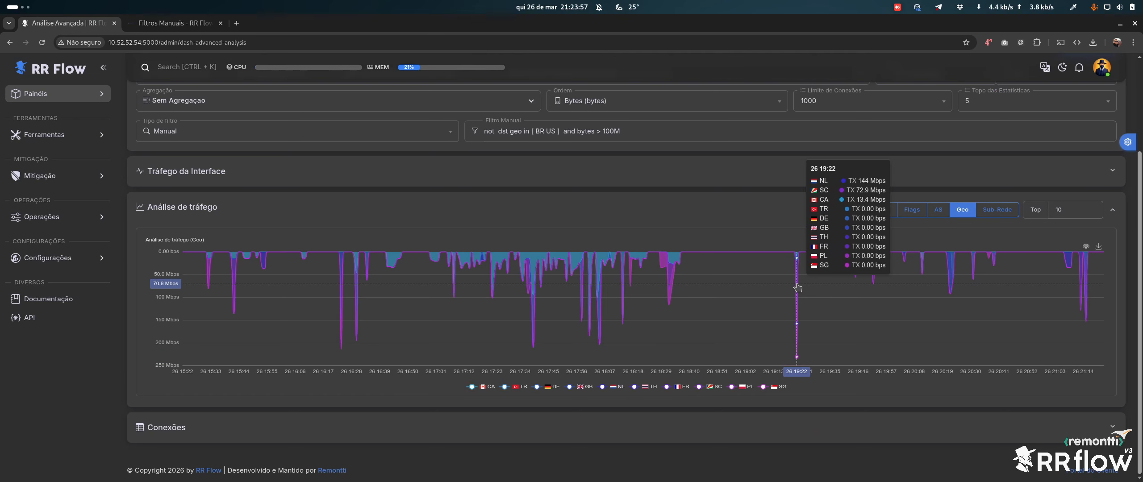
{"action": "scroll", "coordinate": [520, 178], "scroll_direction": "up", "scroll_amount": 3}
{"action": "left_click", "coordinate": [521, 166]}
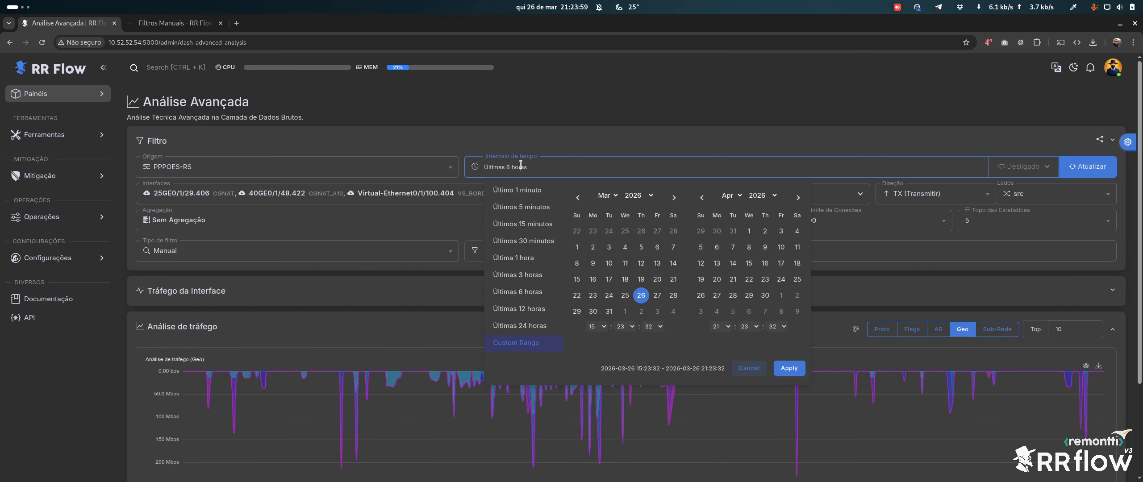
{"action": "left_click", "coordinate": [600, 327]}
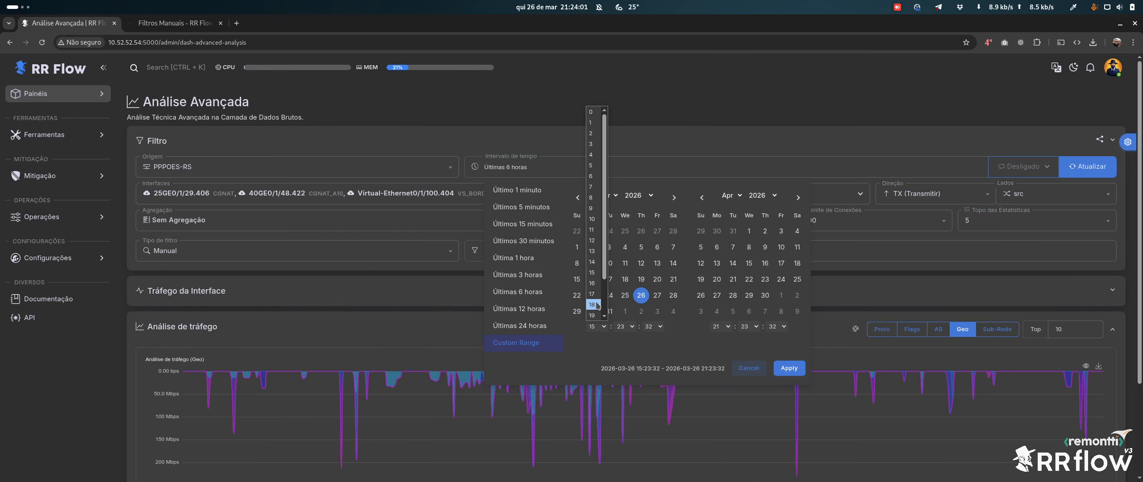
{"action": "left_click", "coordinate": [593, 316]}
{"action": "left_click", "coordinate": [633, 327]}
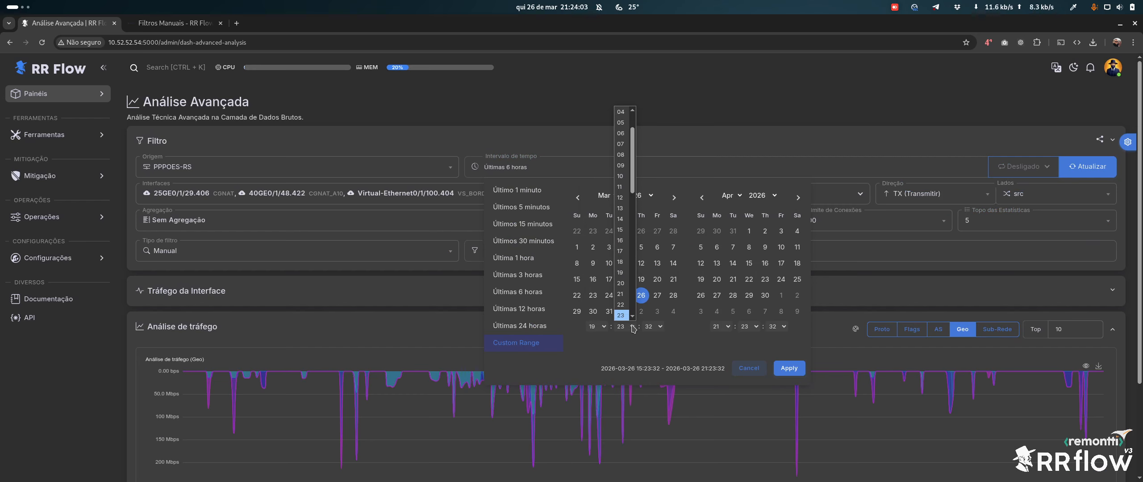
{"action": "left_click", "coordinate": [620, 273]}
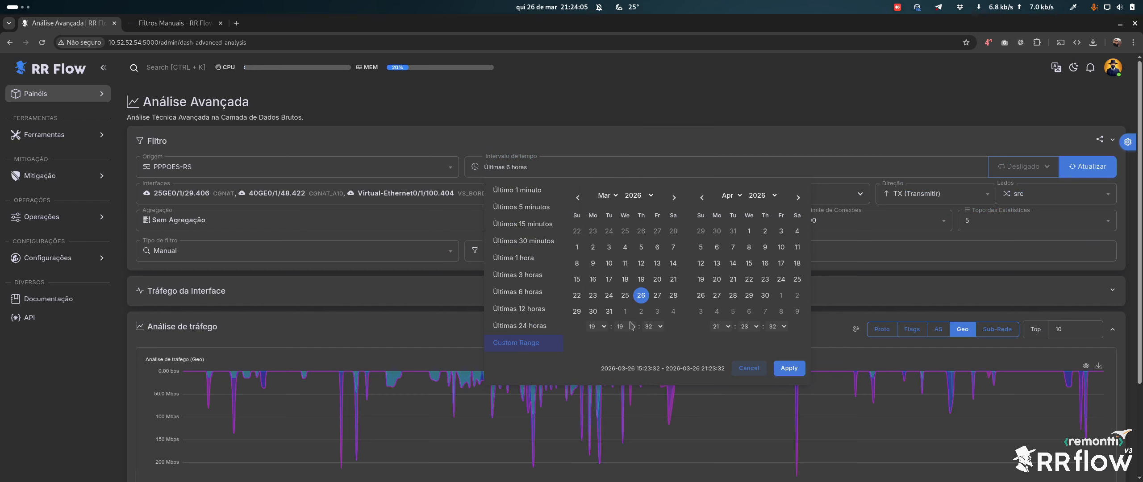
{"action": "left_click", "coordinate": [726, 328]}
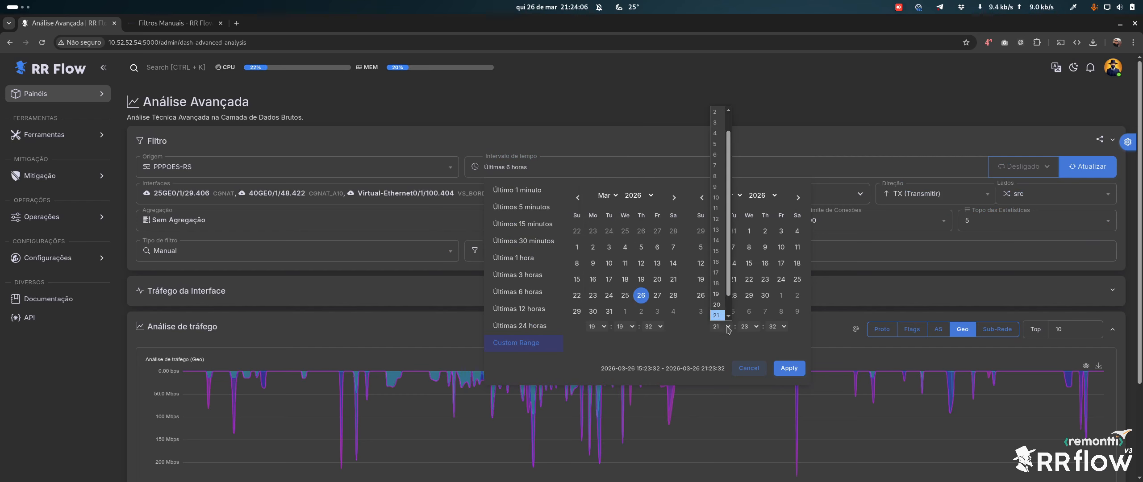
{"action": "left_click", "coordinate": [717, 296]}
{"action": "left_click", "coordinate": [789, 367]}
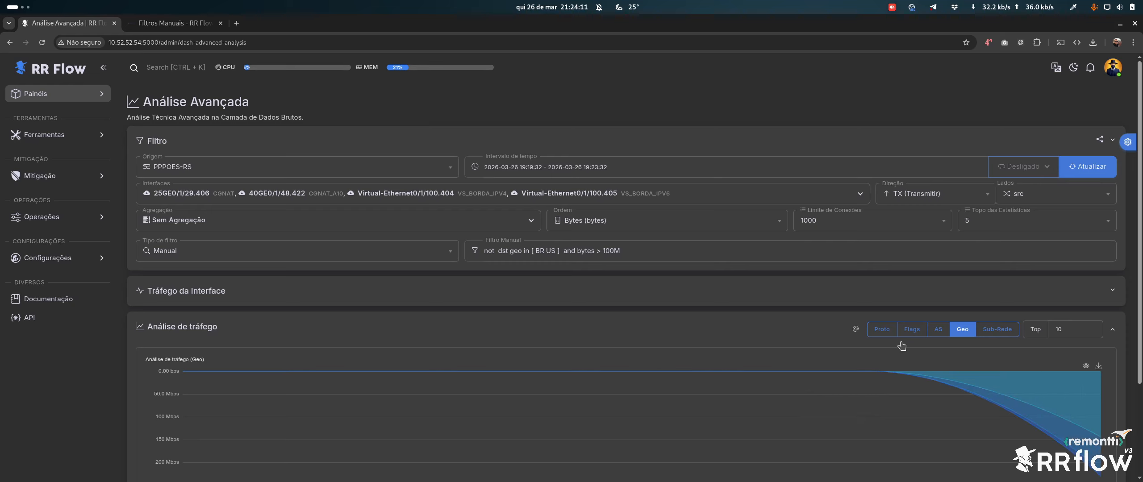
Extend the custom interval's end time to 19:27:32 and apply it to the Geo chart.
{"action": "left_click", "coordinate": [560, 168]}
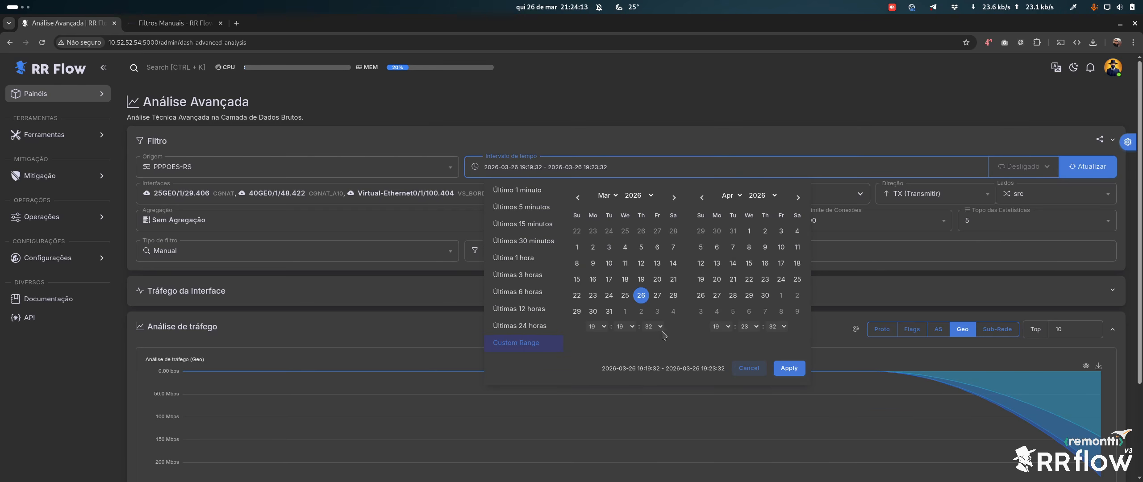
{"action": "left_click", "coordinate": [755, 327]}
{"action": "scroll", "coordinate": [749, 288], "scroll_direction": "down", "scroll_amount": 2}
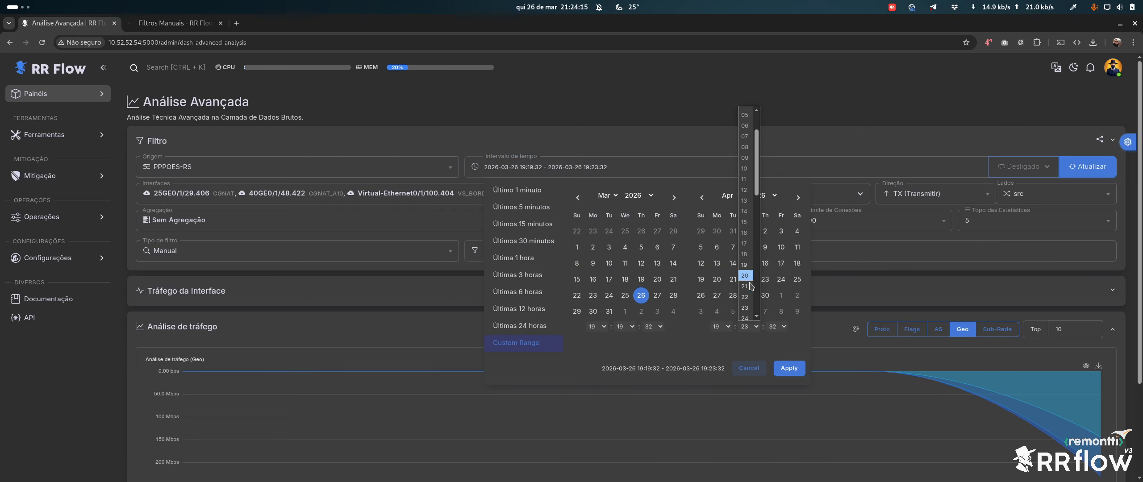
{"action": "left_click", "coordinate": [745, 302]}
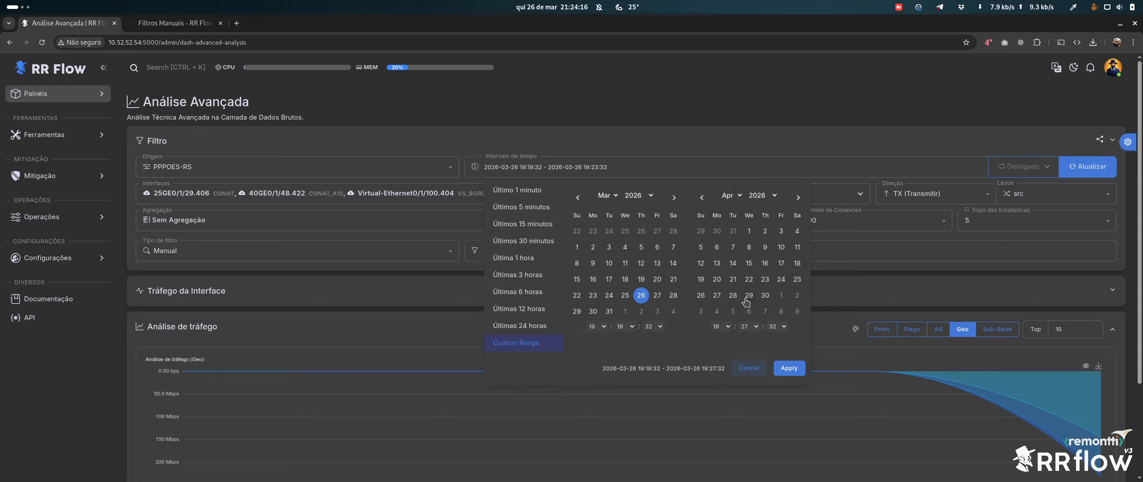
{"action": "left_click", "coordinate": [788, 368]}
{"action": "scroll", "coordinate": [658, 314], "scroll_direction": "down", "scroll_amount": 3}
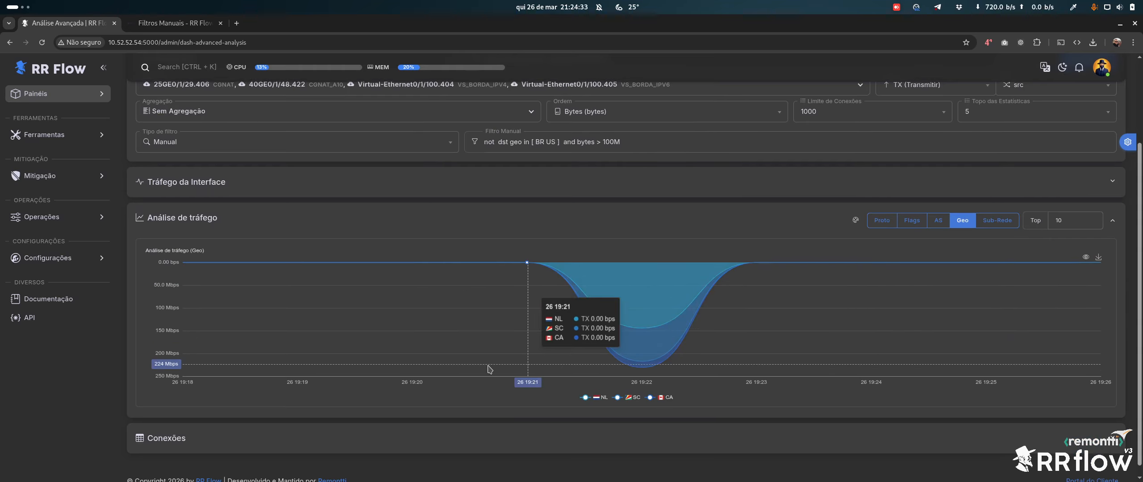
Expand the Conexões section to list the connections matching the filter.
{"action": "scroll", "coordinate": [447, 379], "scroll_direction": "down", "scroll_amount": 1}
{"action": "left_click", "coordinate": [180, 427]}
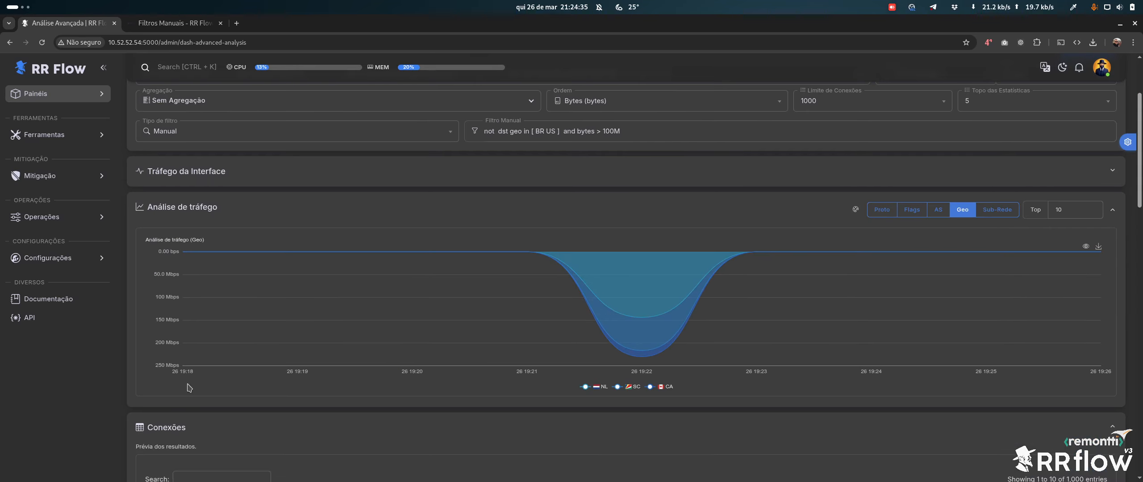
{"action": "scroll", "coordinate": [411, 306], "scroll_direction": "down", "scroll_amount": 3}
{"action": "scroll", "coordinate": [382, 299], "scroll_direction": "up", "scroll_amount": 4}
{"action": "scroll", "coordinate": [518, 286], "scroll_direction": "down", "scroll_amount": 7}
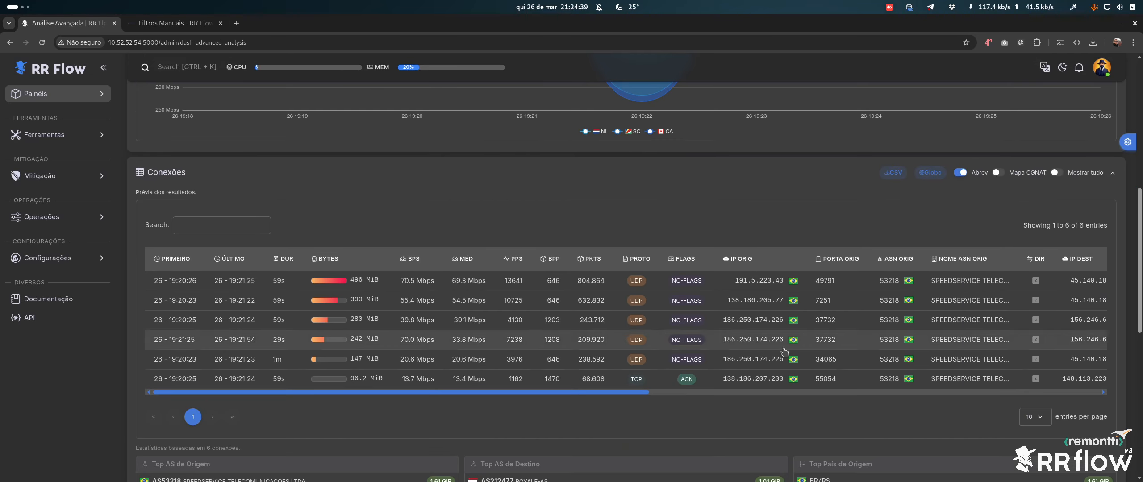
Examine the destination IPs, their countries and the destination ASNs in the connections table.
{"action": "left_click_drag", "start_coordinate": [576, 396], "coordinate": [732, 398]}
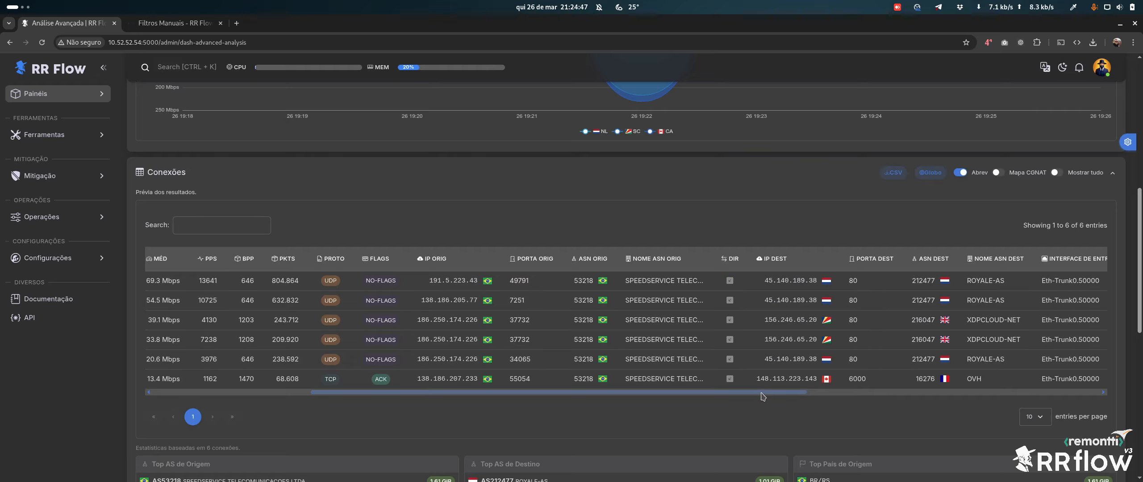
{"action": "mouse_move", "coordinate": [827, 342]}
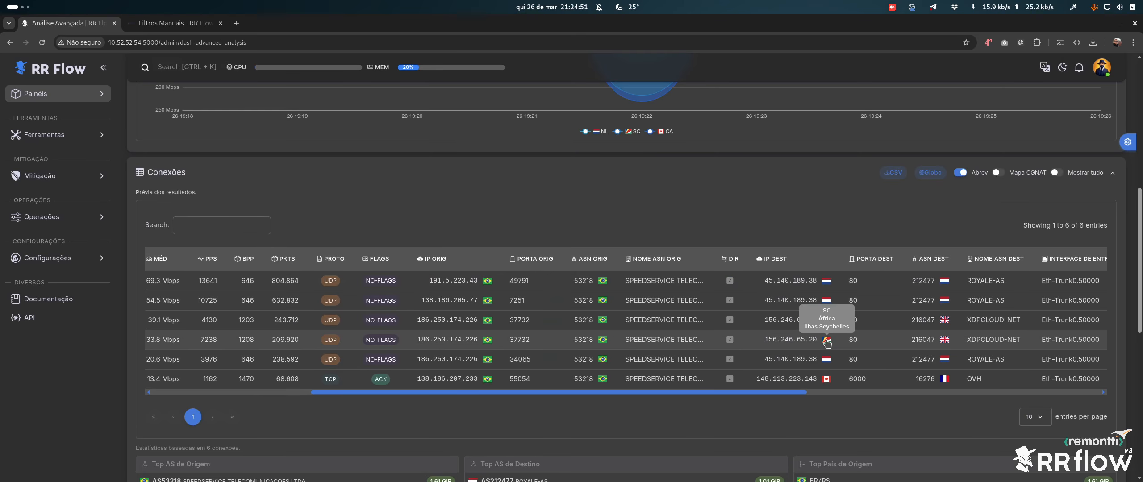
{"action": "mouse_move", "coordinate": [826, 303]}
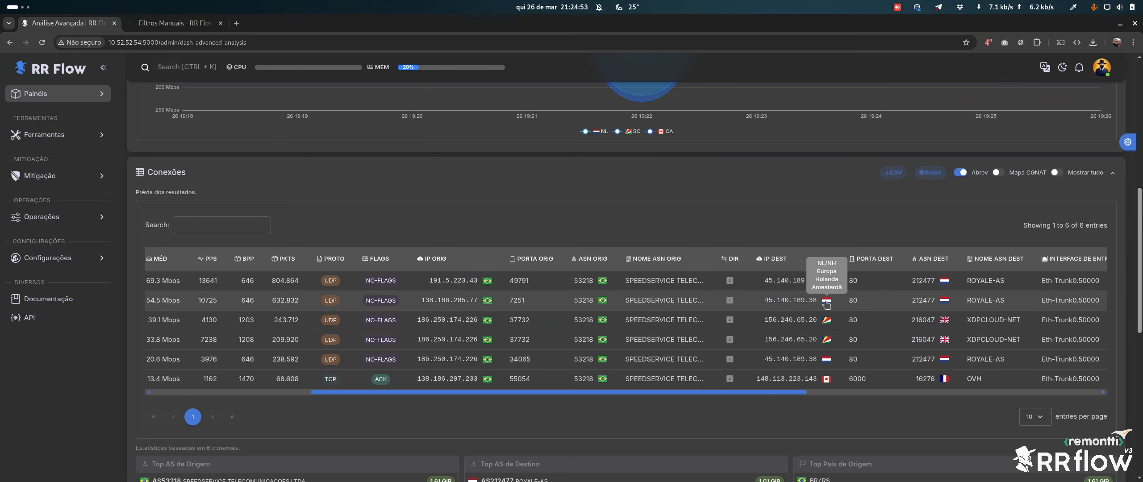
{"action": "mouse_move", "coordinate": [824, 283]}
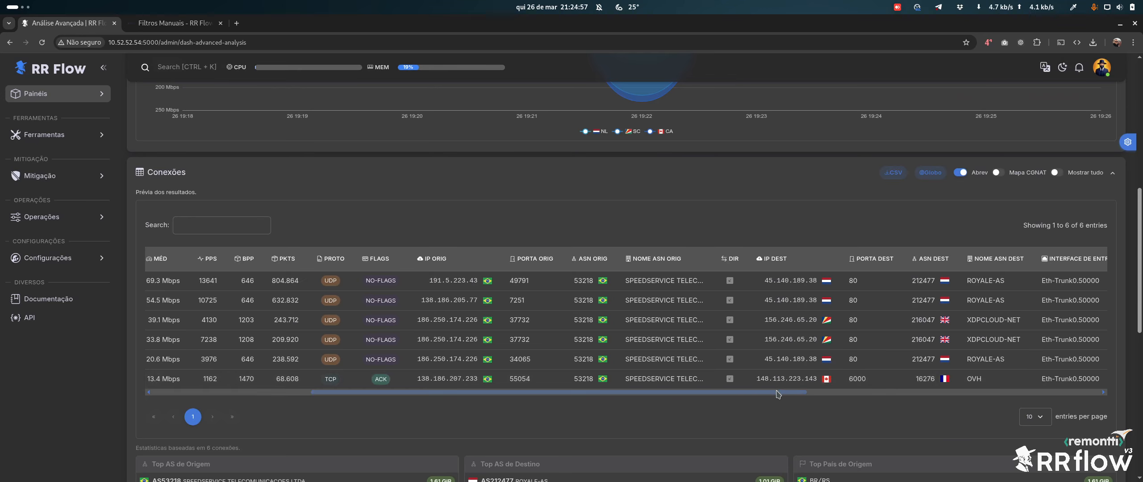
{"action": "left_click_drag", "start_coordinate": [777, 394], "coordinate": [497, 403]}
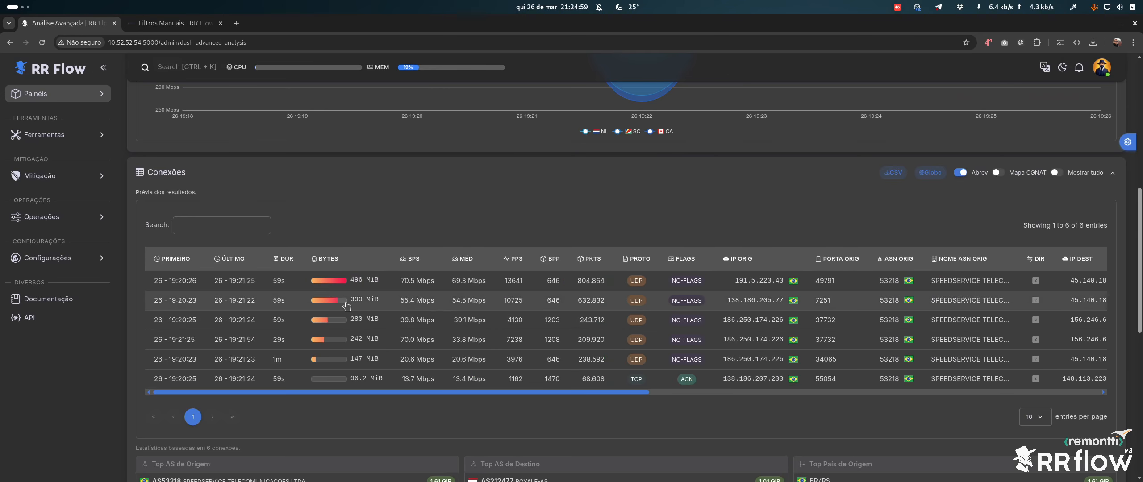
Aggregate the connections by Endereço IP de origem (único) and show the resulting table.
{"action": "scroll", "coordinate": [340, 339], "scroll_direction": "up", "scroll_amount": 8}
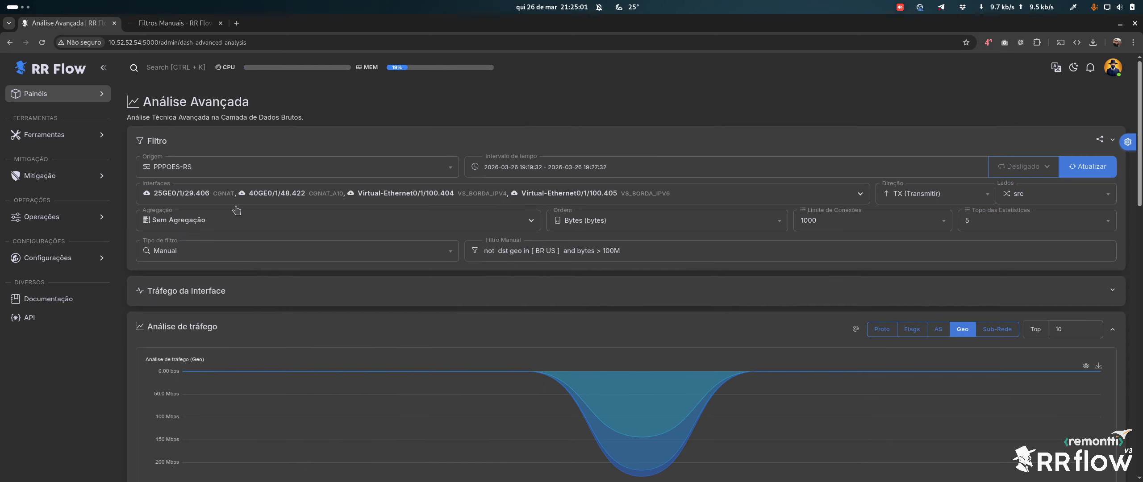
{"action": "left_click", "coordinate": [209, 226]}
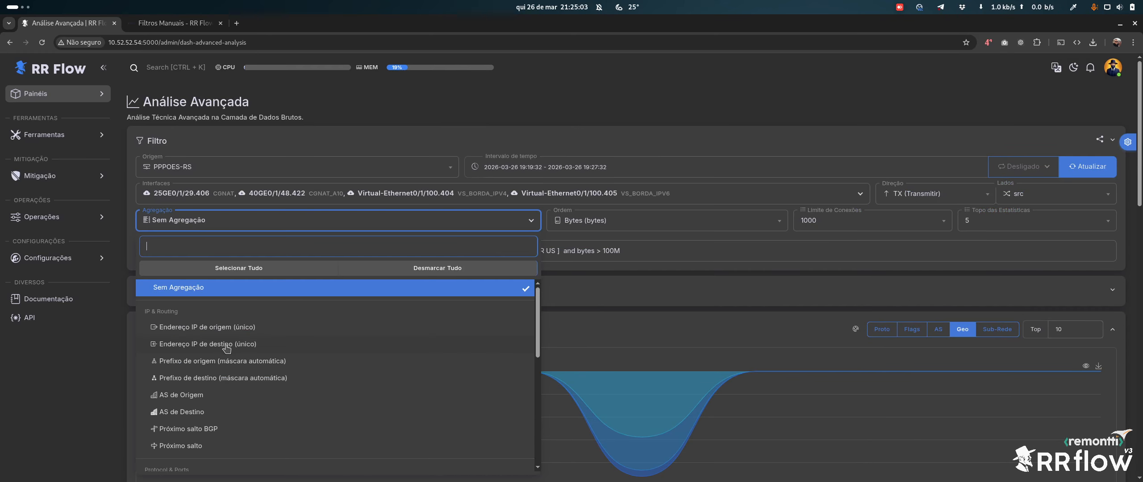
{"action": "left_click", "coordinate": [237, 328]}
{"action": "left_click", "coordinate": [287, 237]}
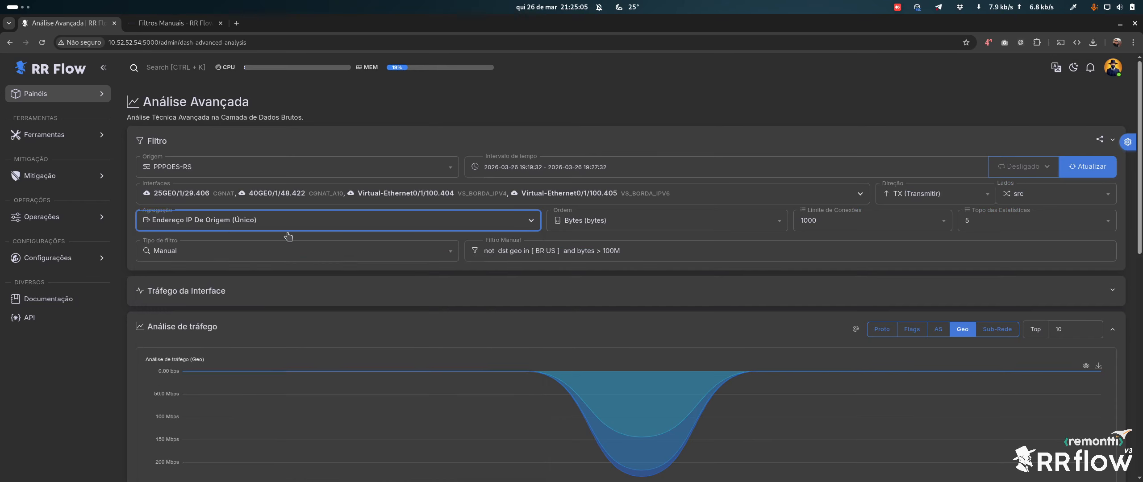
{"action": "scroll", "coordinate": [288, 237], "scroll_direction": "down", "scroll_amount": 7}
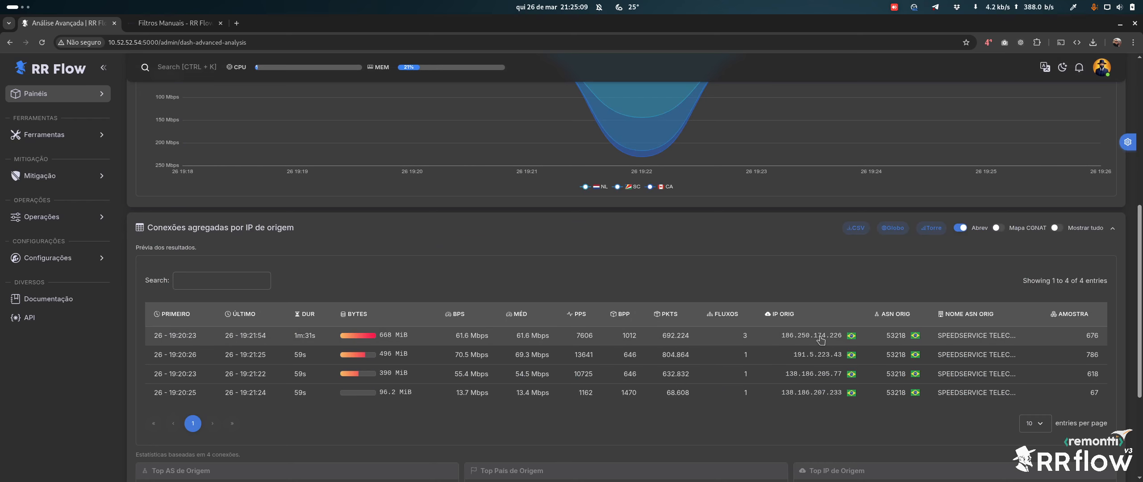
Compare the traffic per source IP in the aggregated table with the countries' peak in the Geo chart.
{"action": "scroll", "coordinate": [669, 322], "scroll_direction": "up", "scroll_amount": 5}
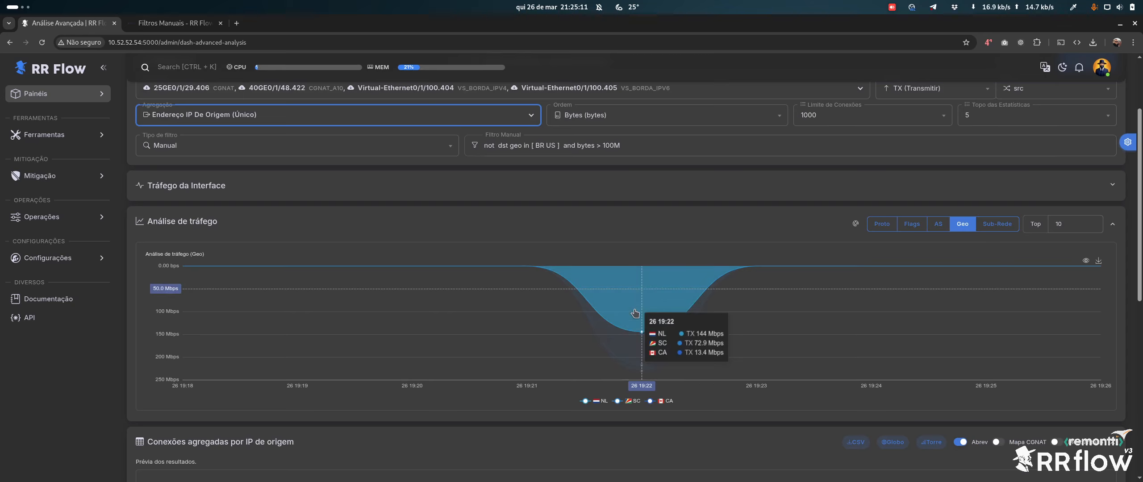
{"action": "scroll", "coordinate": [634, 314], "scroll_direction": "down", "scroll_amount": 5}
{"action": "scroll", "coordinate": [802, 418], "scroll_direction": "up", "scroll_amount": 2}
{"action": "scroll", "coordinate": [801, 418], "scroll_direction": "down", "scroll_amount": 1}
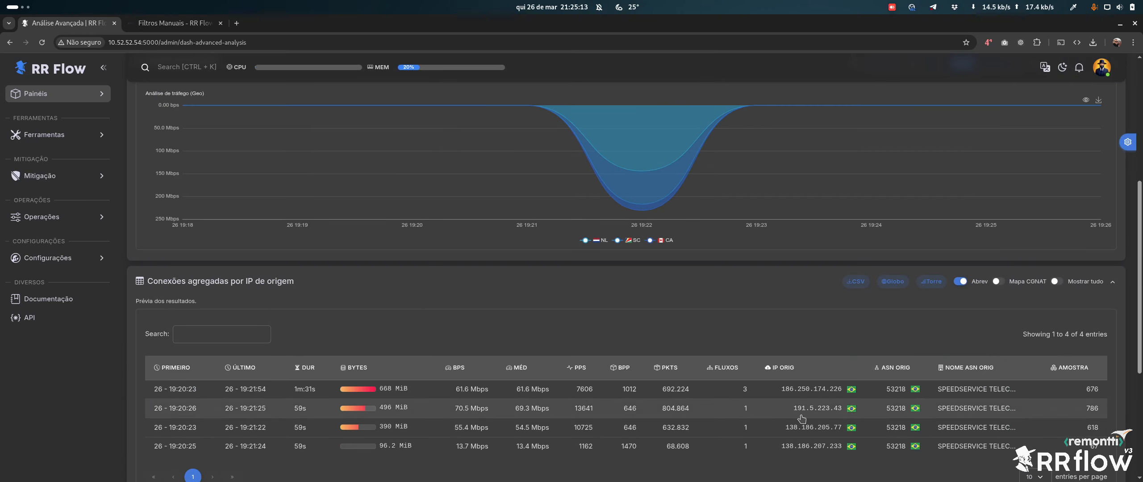
{"action": "scroll", "coordinate": [631, 257], "scroll_direction": "up", "scroll_amount": 2}
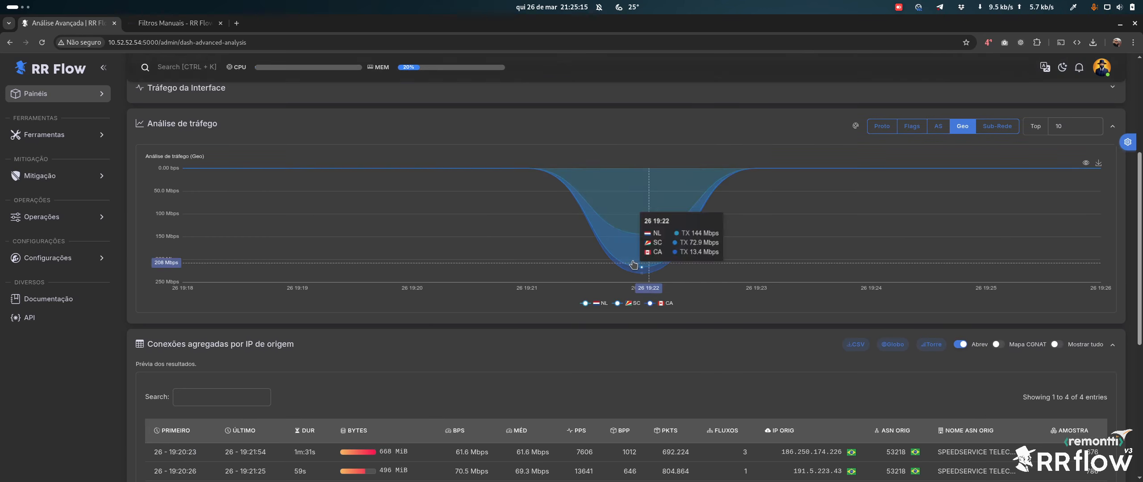
{"action": "scroll", "coordinate": [634, 264], "scroll_direction": "up", "scroll_amount": 2}
{"action": "scroll", "coordinate": [741, 440], "scroll_direction": "down", "scroll_amount": 2}
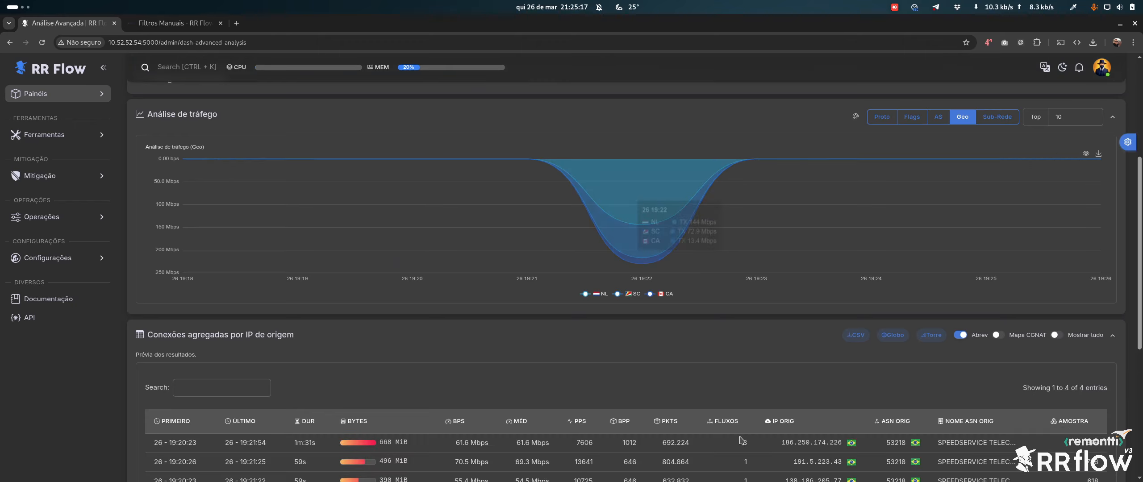
{"action": "scroll", "coordinate": [742, 441], "scroll_direction": "down", "scroll_amount": 3}
{"action": "scroll", "coordinate": [662, 305], "scroll_direction": "up", "scroll_amount": 4}
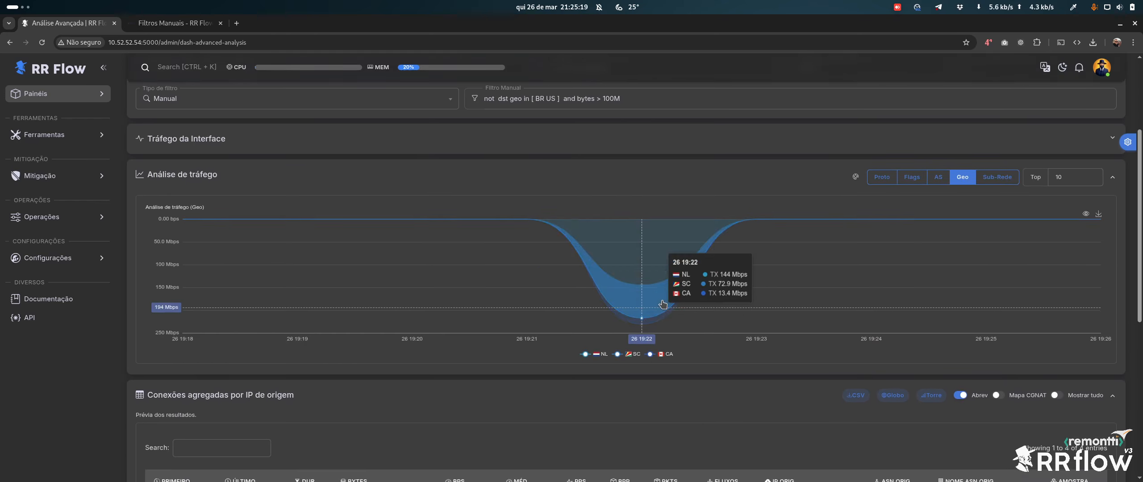
Collapse the Análise de tráfego section.
{"action": "scroll", "coordinate": [663, 305], "scroll_direction": "up", "scroll_amount": 5}
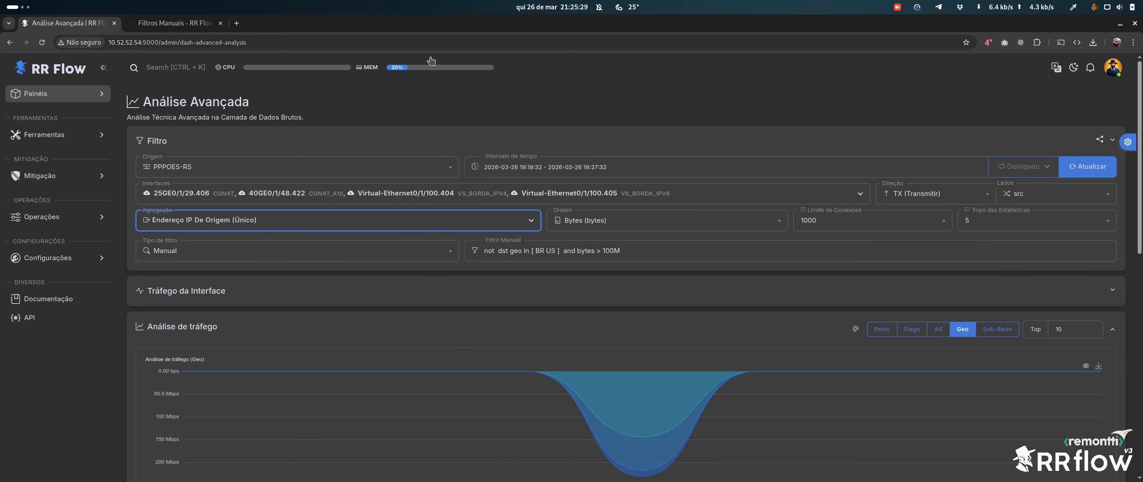
{"action": "left_click", "coordinate": [227, 340]}
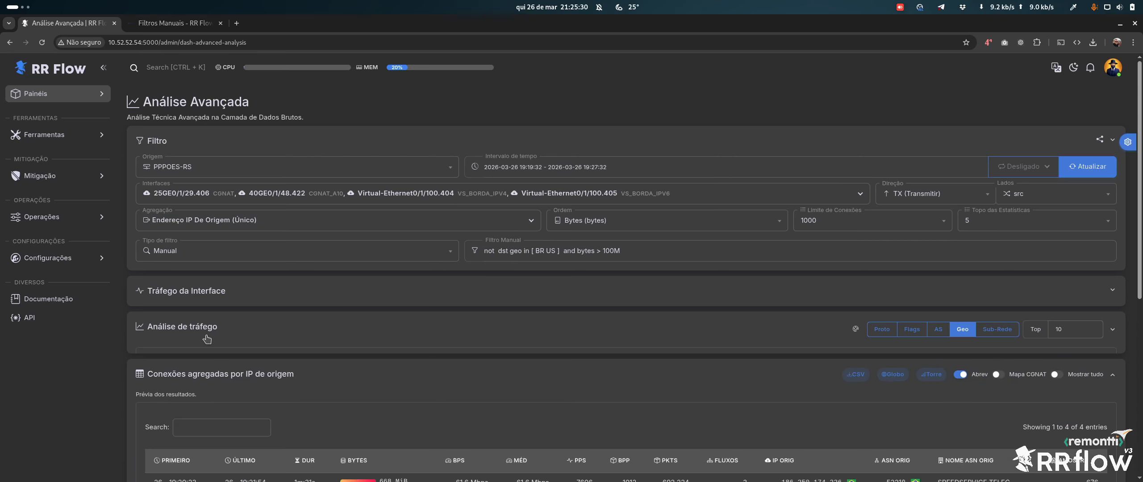
Filter by Meus Clientes with the client's customer set to Atua Net Provedor de Internet Ltda, collapsing the connections table and expanding Tráfego da Interface.
{"action": "left_click", "coordinate": [196, 369]}
{"action": "left_click", "coordinate": [267, 257]}
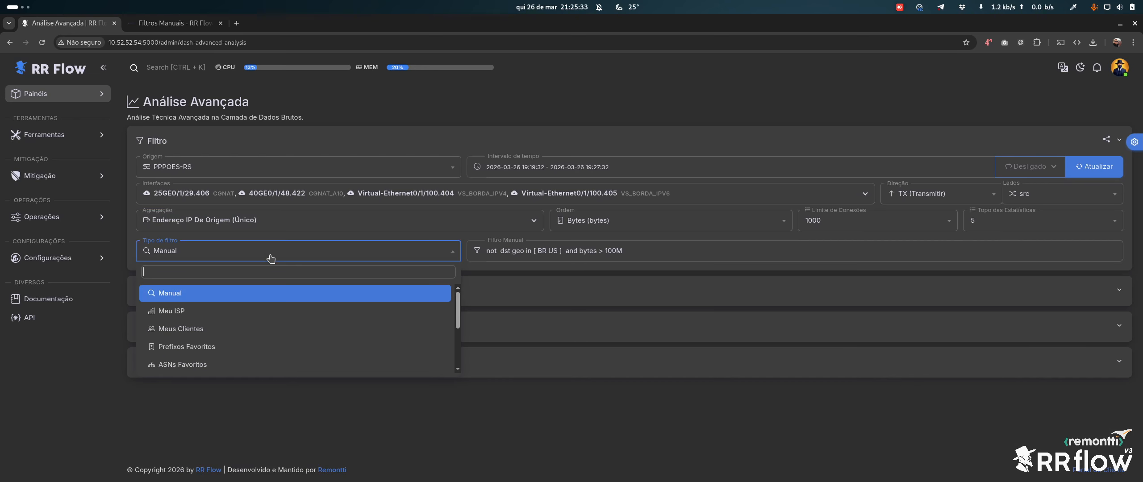
{"action": "left_click", "coordinate": [180, 329]}
{"action": "left_click", "coordinate": [907, 252]}
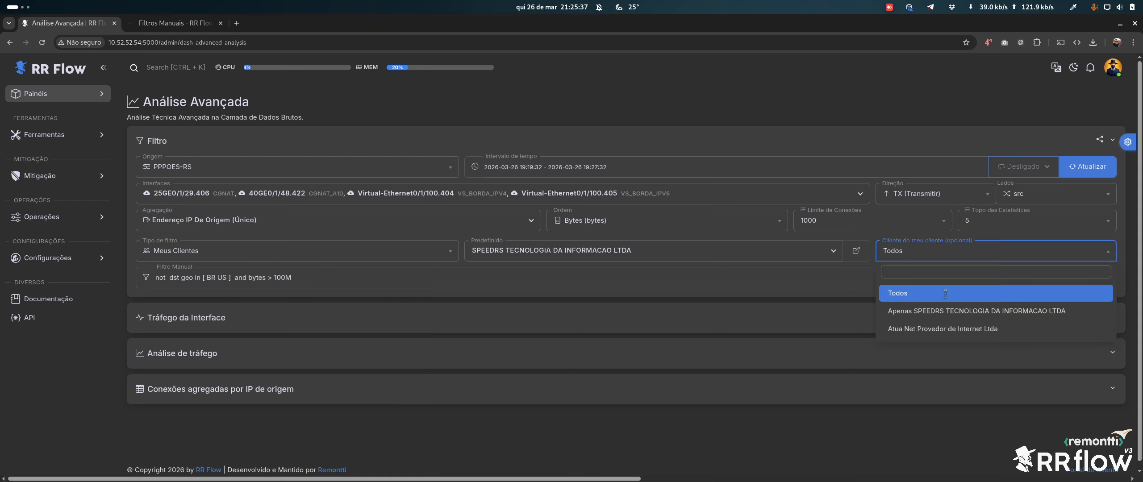
{"action": "left_click", "coordinate": [922, 332]}
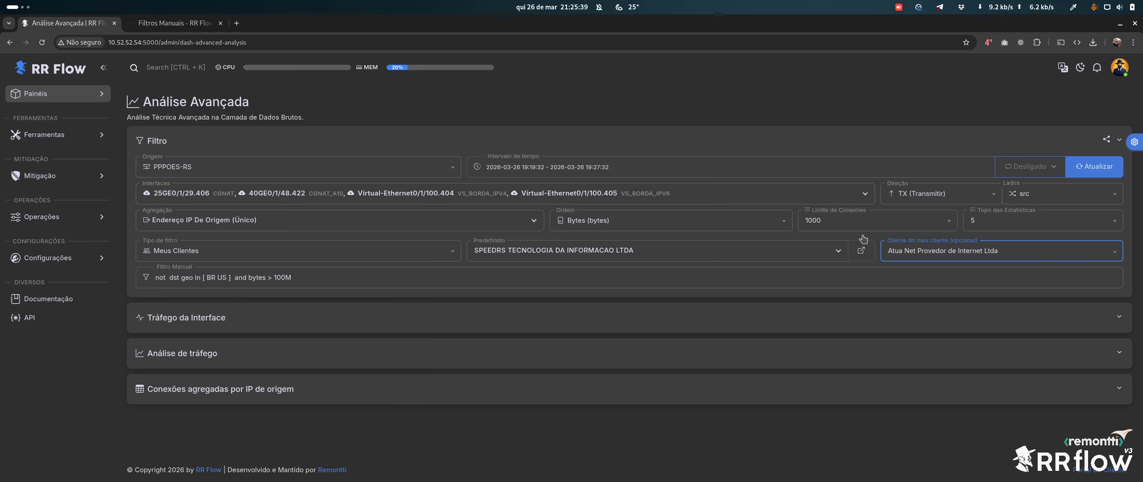
{"action": "left_click", "coordinate": [248, 280]}
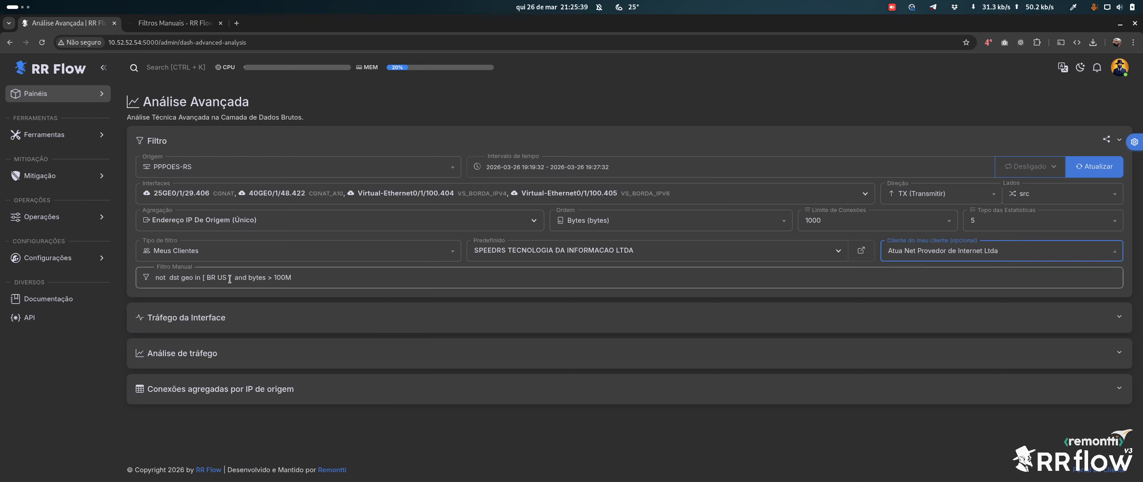
{"action": "left_click", "coordinate": [223, 321]}
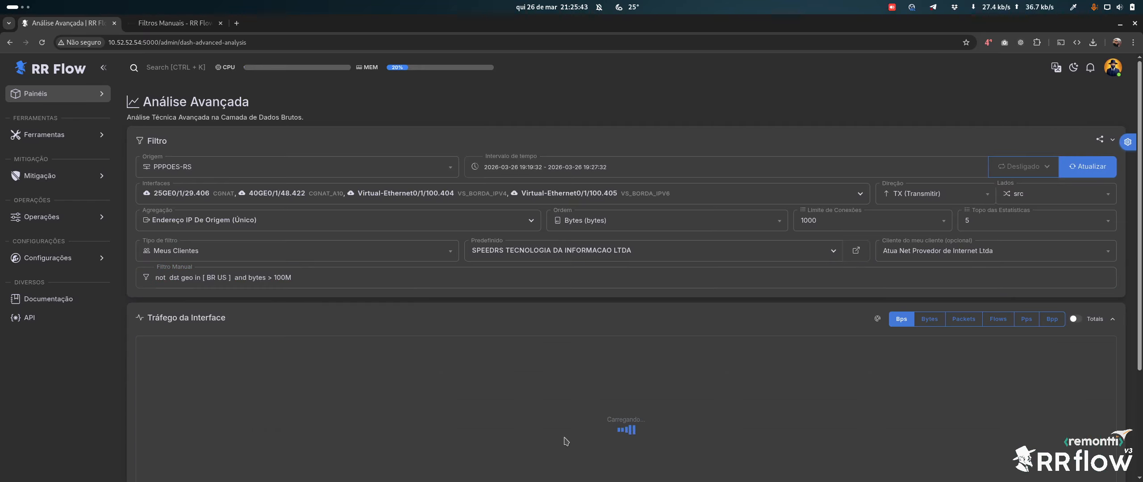
Set the manual filter's bytes threshold to 50M and refresh the traffic query.
{"action": "left_click", "coordinate": [616, 166]}
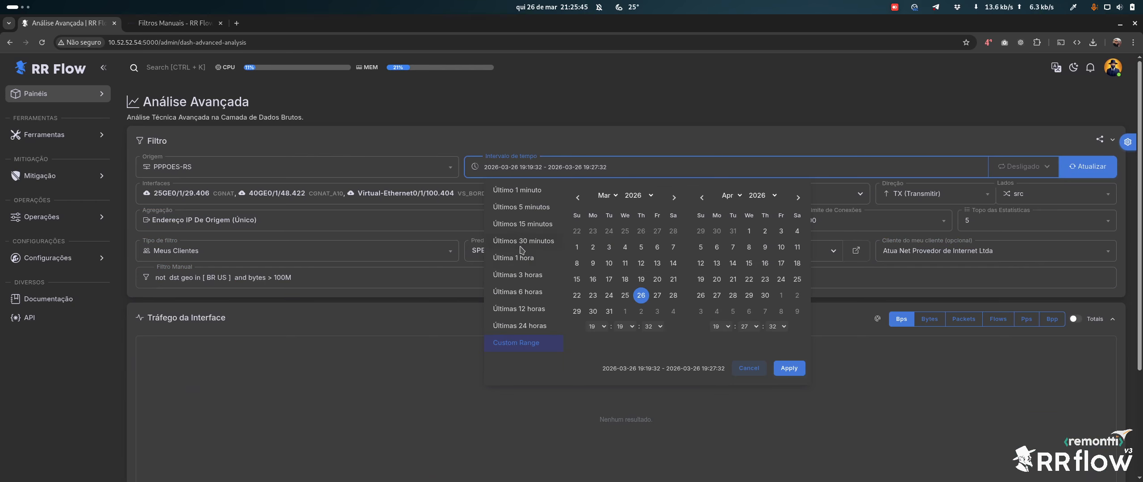
{"action": "left_click", "coordinate": [399, 277]}
{"action": "key", "text": "Right"}
{"action": "key", "text": "Right"}
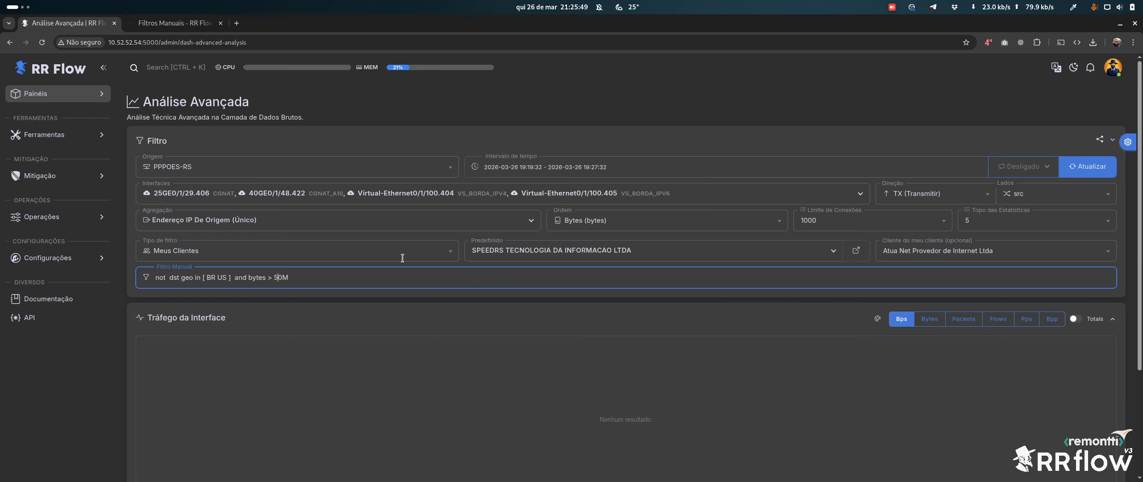
{"action": "left_click", "coordinate": [661, 103]}
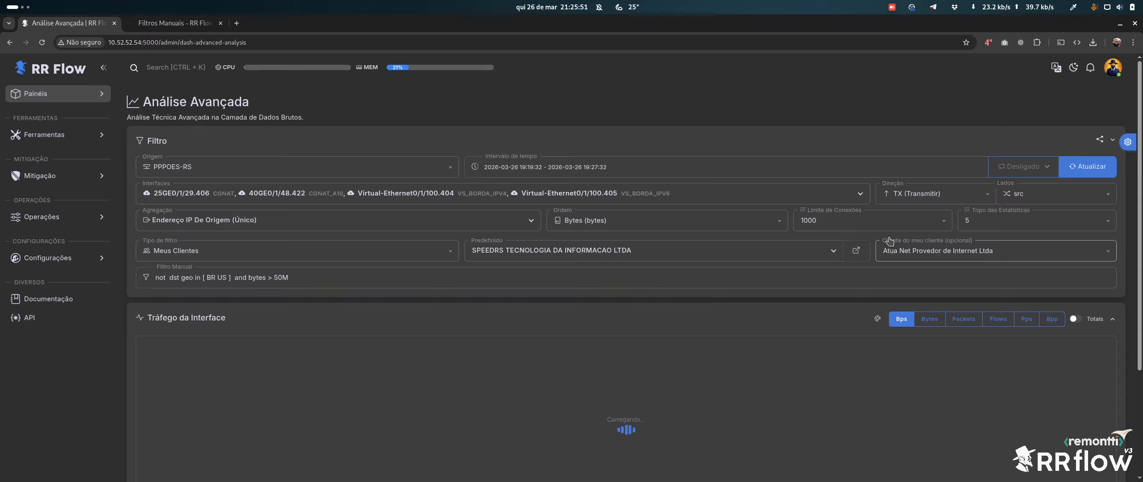
Set the analysis time interval to Últimos 30 minutos.
{"action": "scroll", "coordinate": [519, 388], "scroll_direction": "down", "scroll_amount": 2}
{"action": "left_click", "coordinate": [559, 116]}
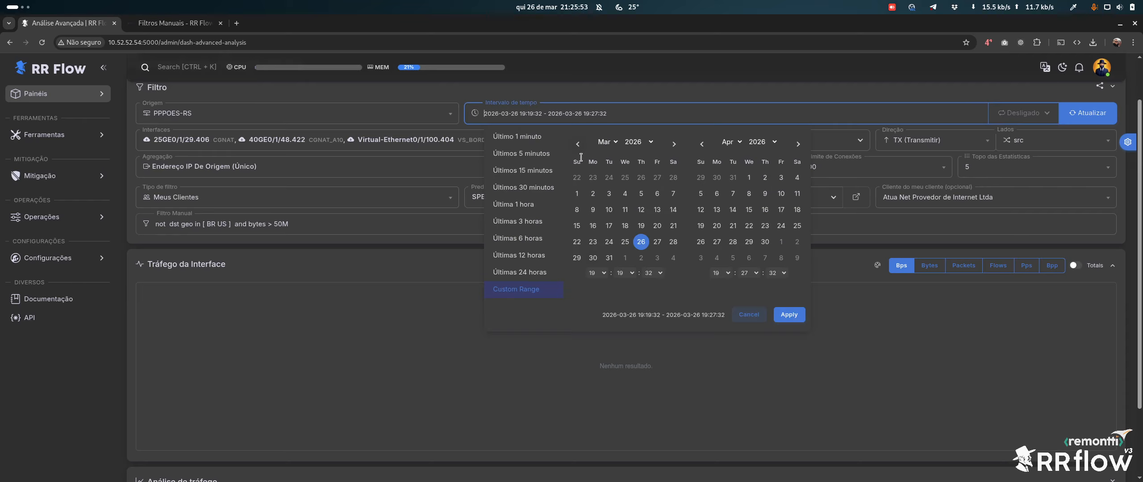
{"action": "left_click", "coordinate": [531, 187]}
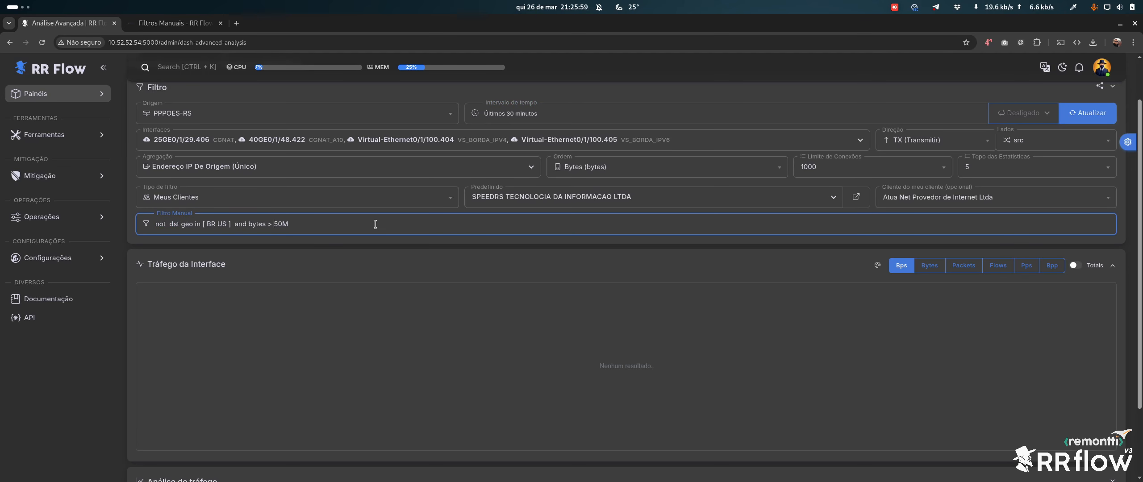
Try a bytes threshold of 10M and reduce the manual filter to "not dst geo in [ BR US ]".
{"action": "left_click", "coordinate": [102, 403]}
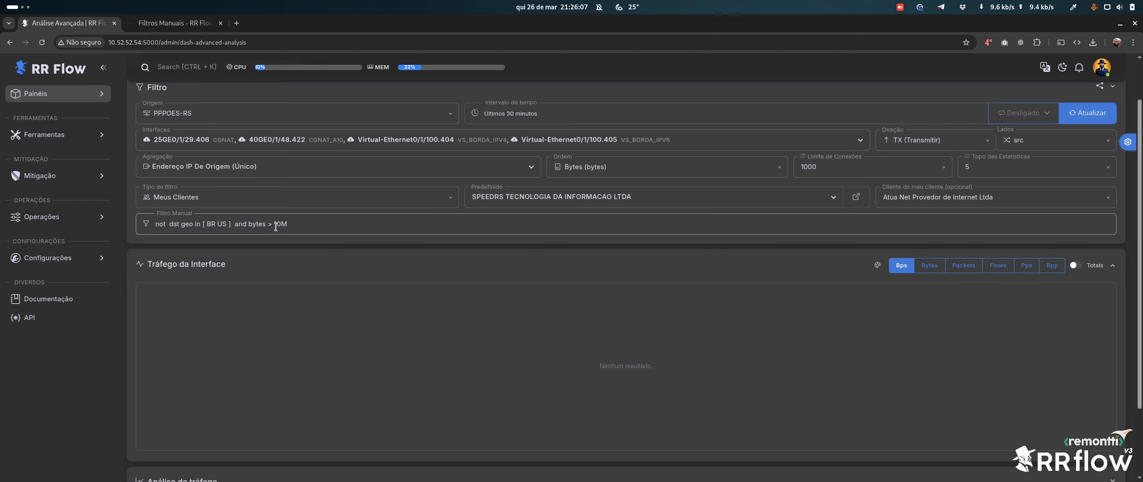
{"action": "key", "text": "BackSpace"}
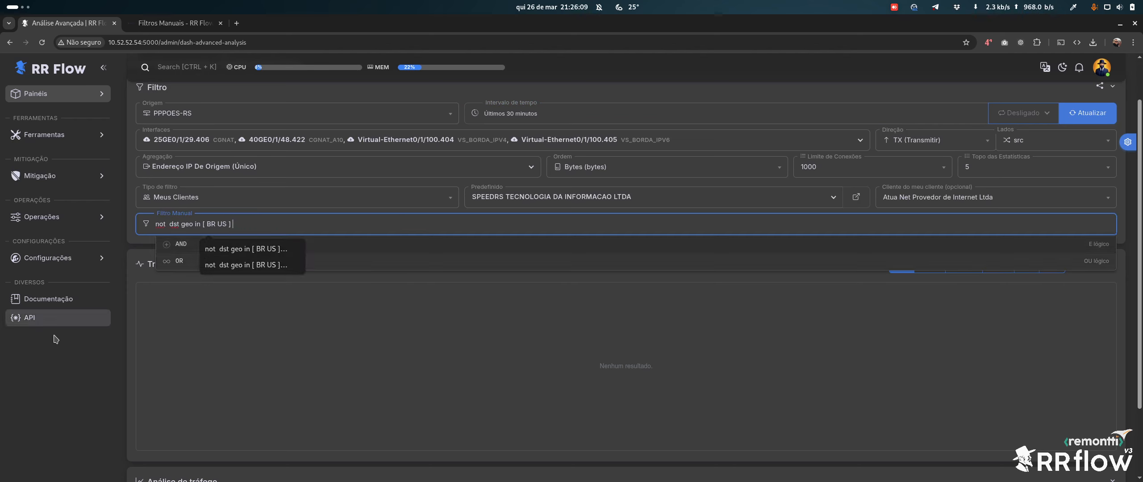
{"action": "left_click", "coordinate": [61, 383]}
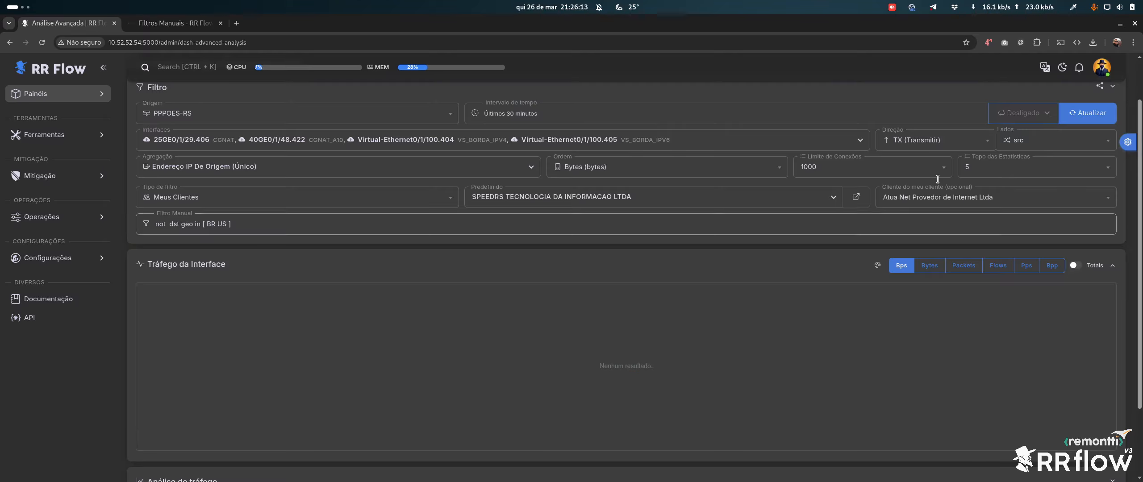
Set the traffic direction to RX e TX and change the flow origin to BORDA-RS.
{"action": "left_click", "coordinate": [993, 147]}
{"action": "left_click", "coordinate": [915, 162]}
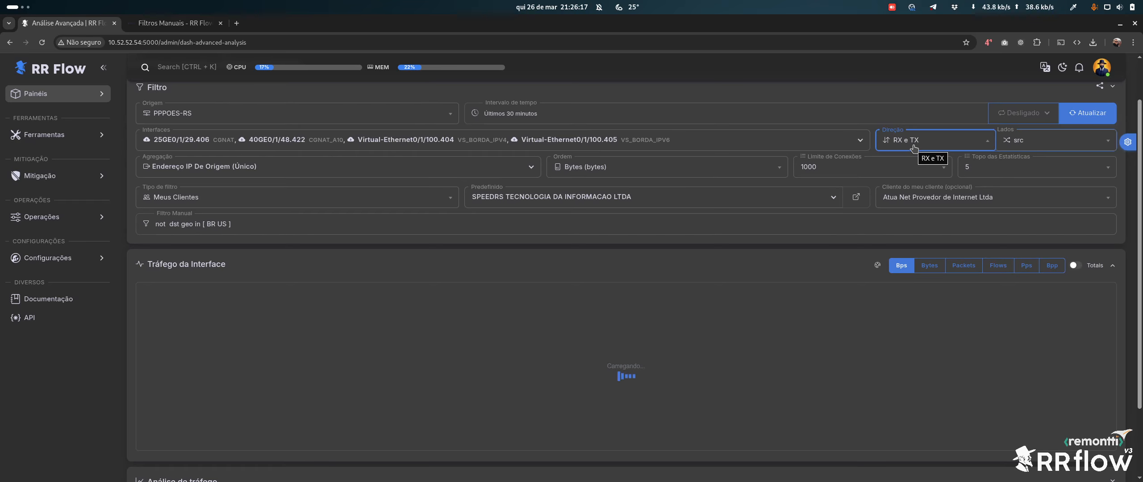
{"action": "mouse_move", "coordinate": [312, 354]}
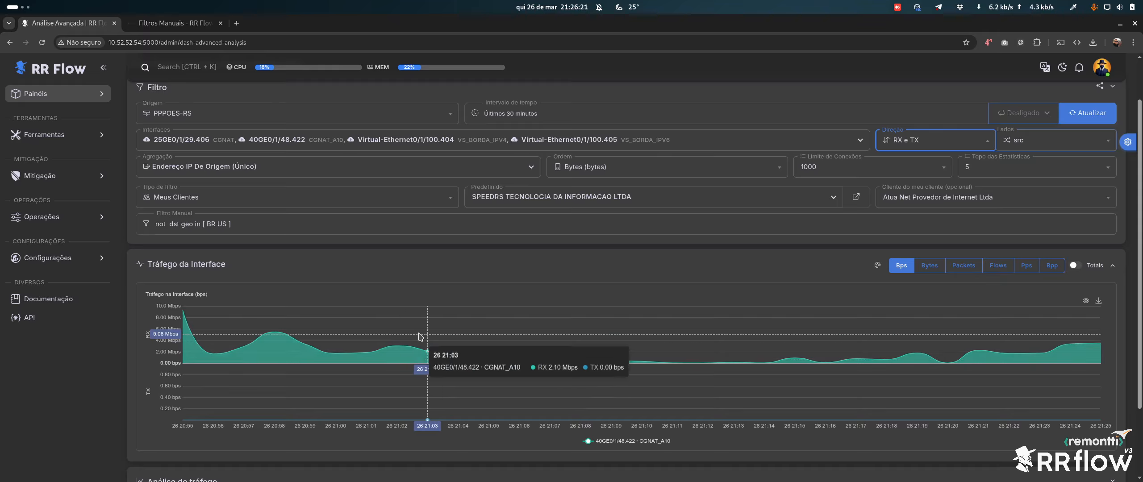
{"action": "left_click", "coordinate": [187, 115]}
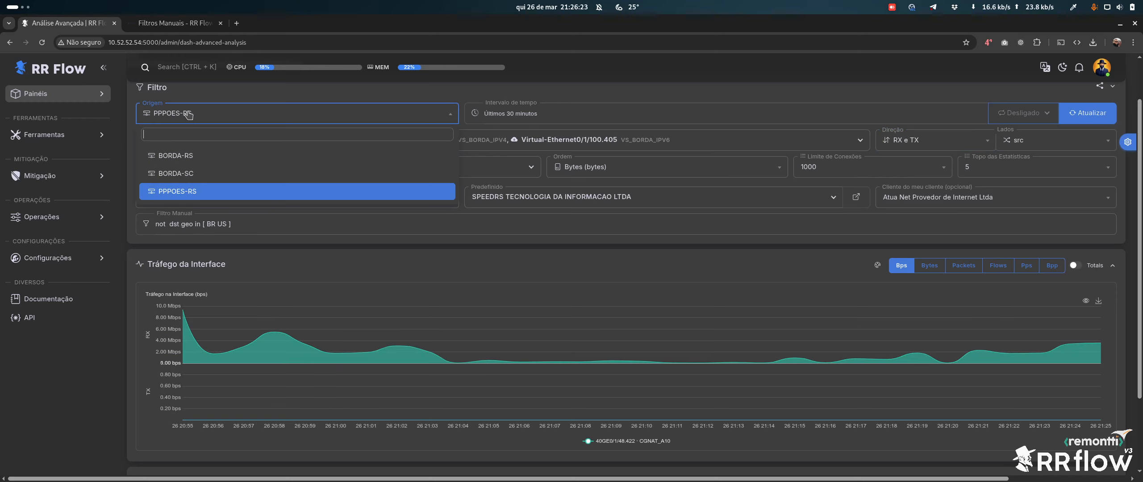
{"action": "left_click", "coordinate": [182, 158]}
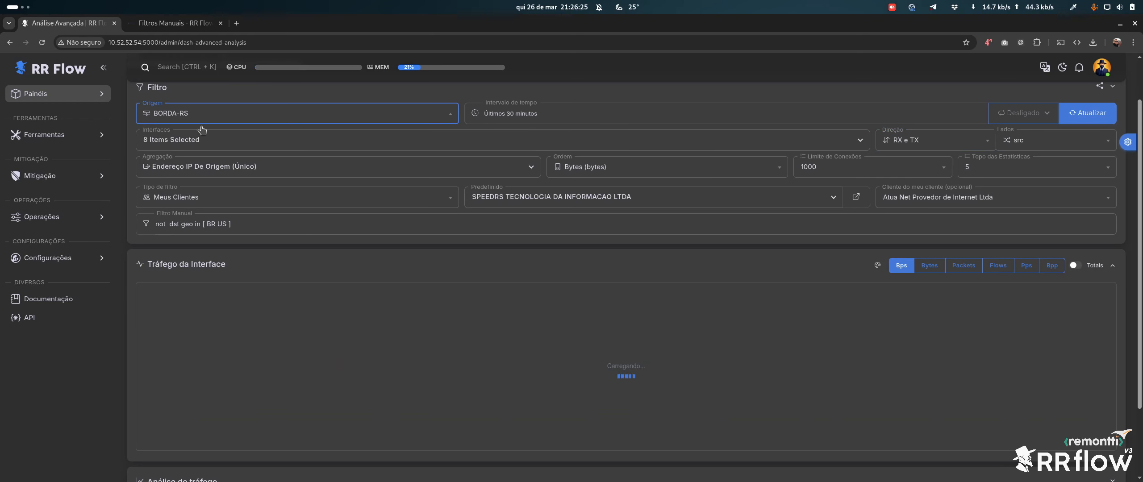
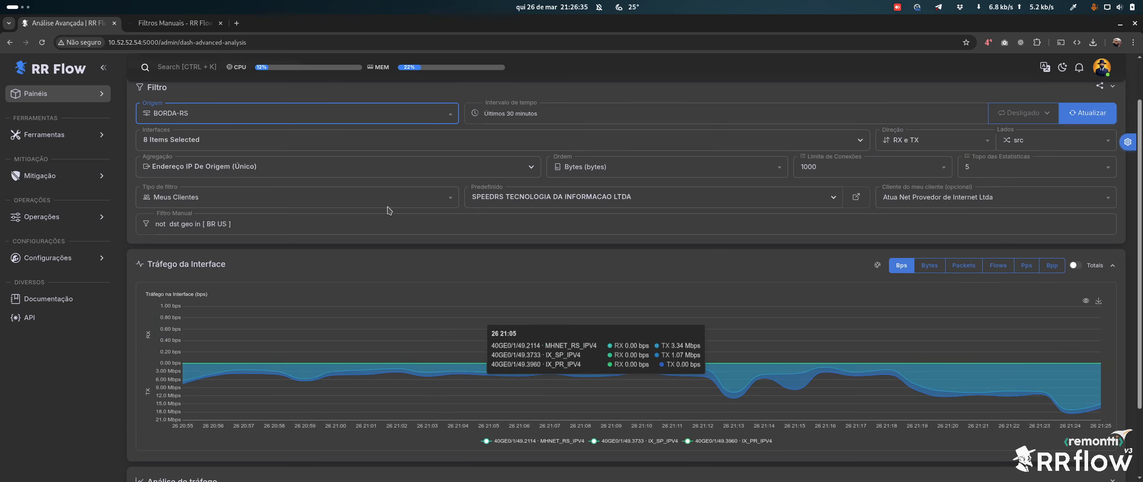
Append "and bytes > 100M" to the manual filter and apply it.
{"action": "left_click", "coordinate": [254, 226]}
{"action": "type", "text": "and "}
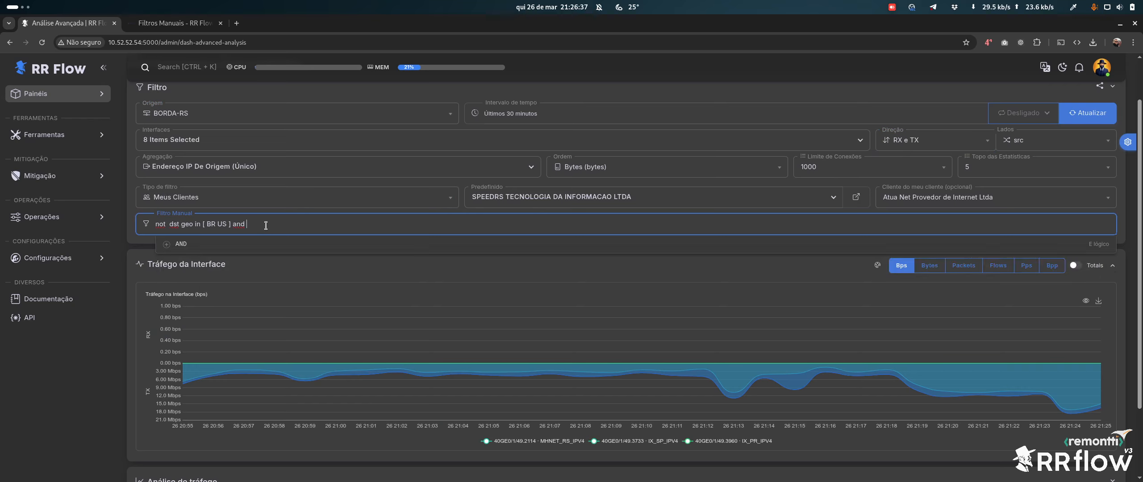
{"action": "type", "text": "bytes > "}
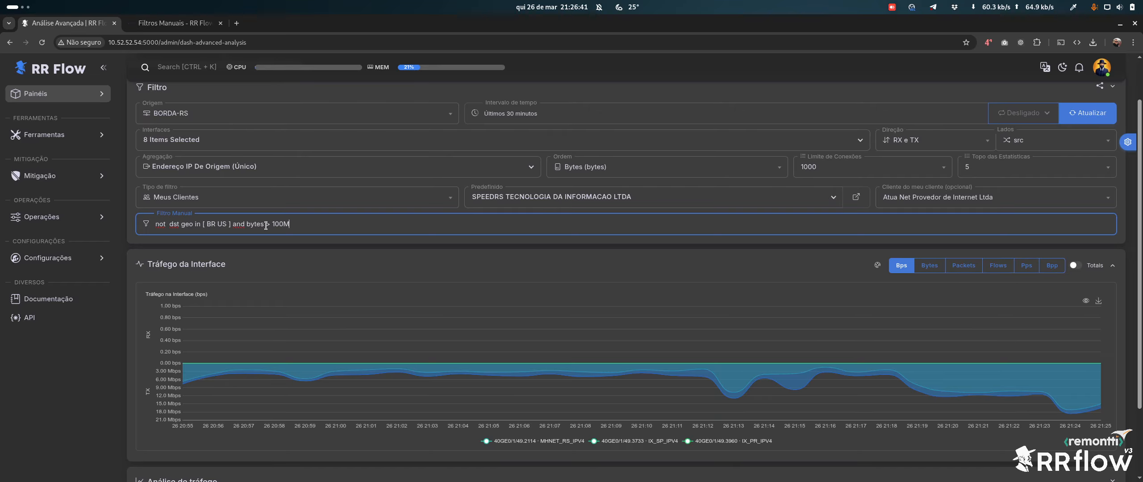
{"action": "type", "text": "100M"}
{"action": "key", "text": "Return"}
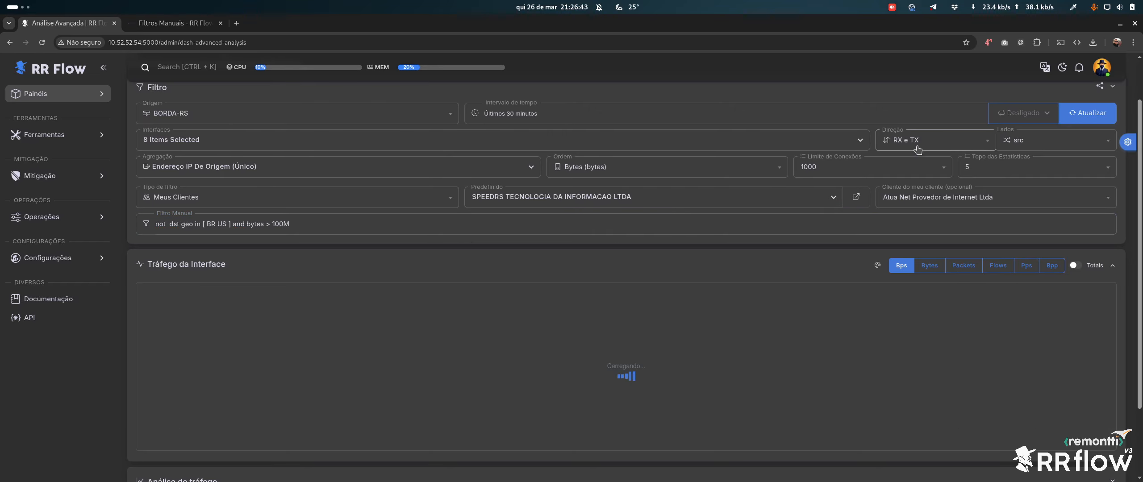
Set the direction to TX (Transmitir) and the manual filter's bytes threshold to 10M.
{"action": "left_click", "coordinate": [917, 149]}
{"action": "left_click", "coordinate": [915, 195]}
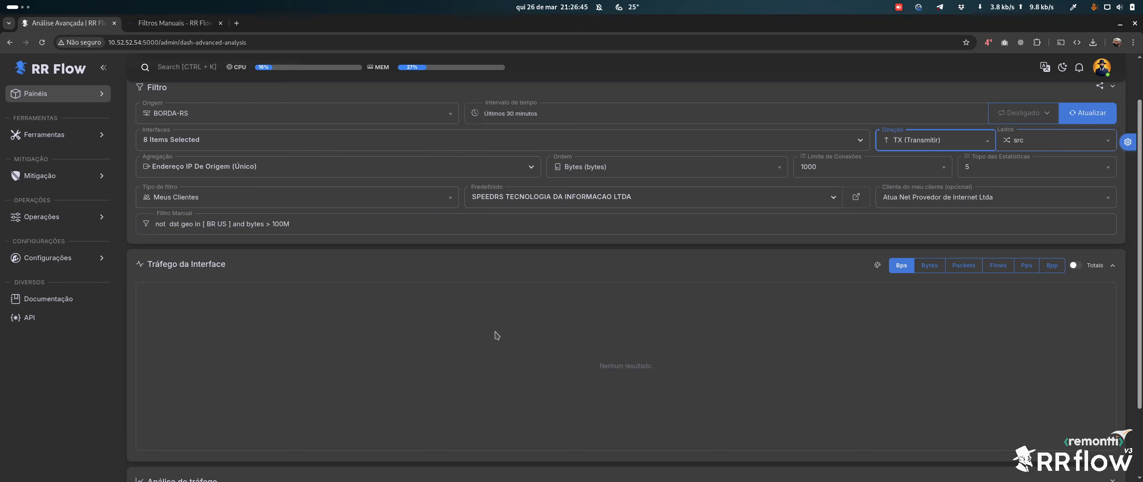
{"action": "left_click", "coordinate": [273, 229]}
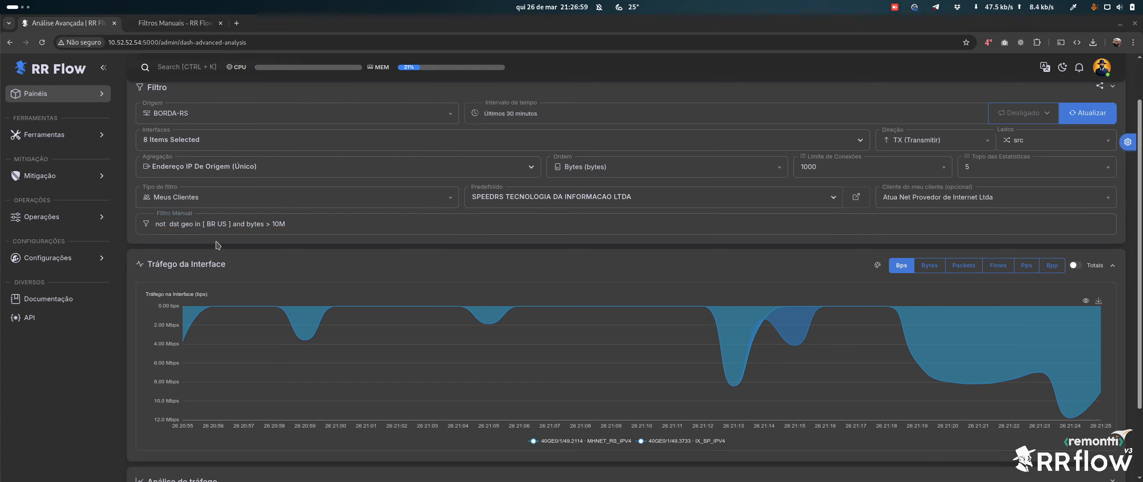
Change the filter type from Meus Clientes to Serviços.
{"action": "left_click", "coordinate": [219, 208]}
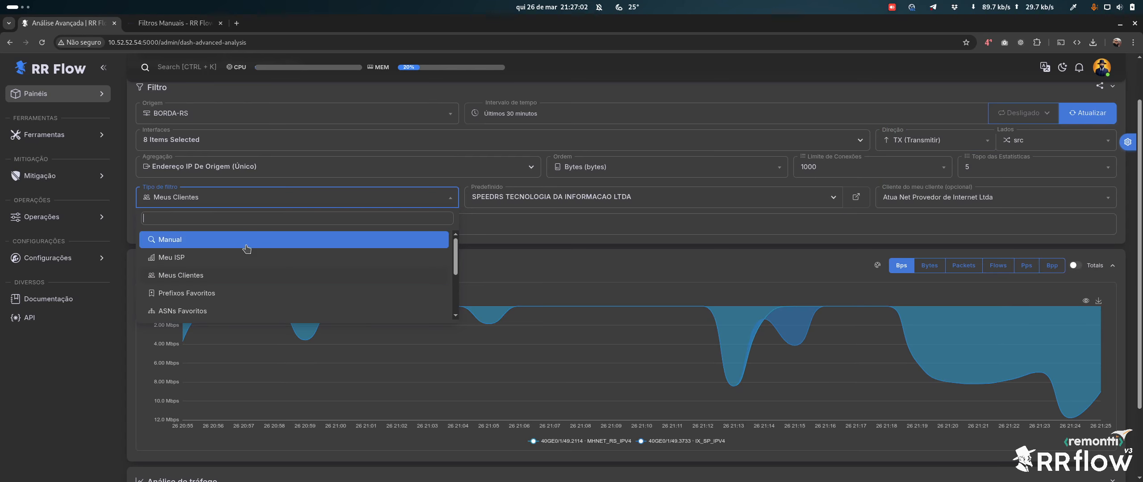
{"action": "scroll", "coordinate": [228, 295], "scroll_direction": "down", "scroll_amount": 2}
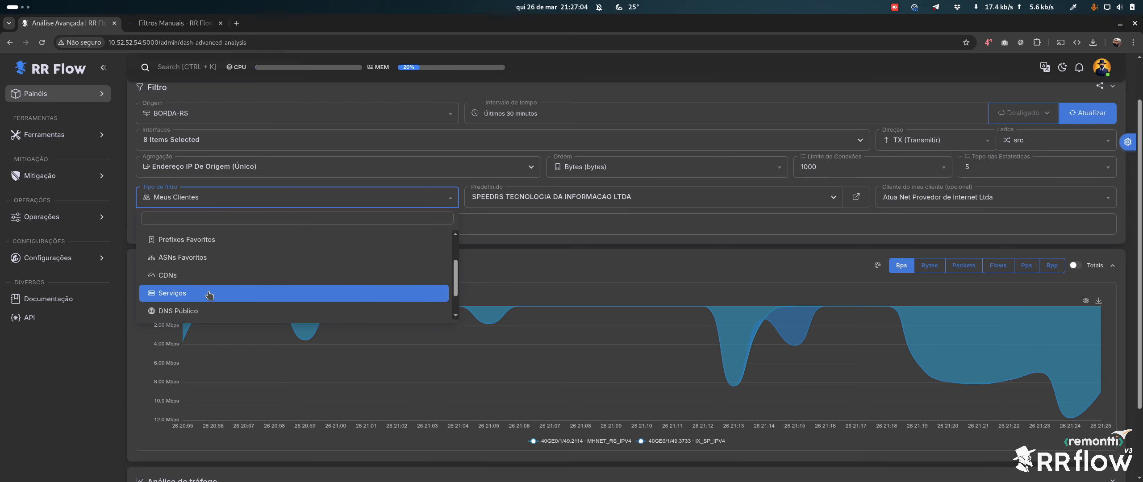
{"action": "left_click", "coordinate": [208, 293]}
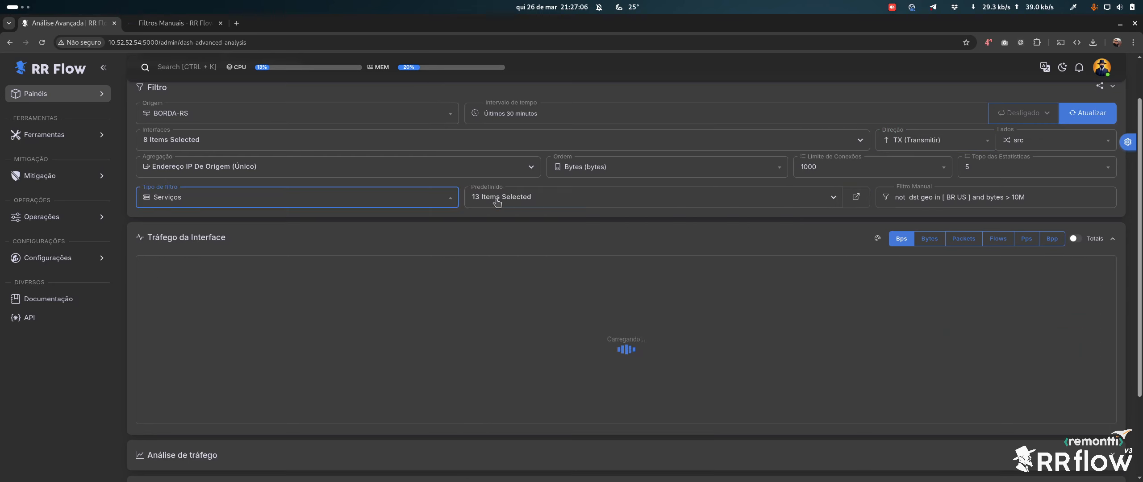
Examine the predefined services, the interface traffic chart and the Análise de Tráfego Agrupado section for the Serviços filter.
{"action": "left_click", "coordinate": [530, 197]}
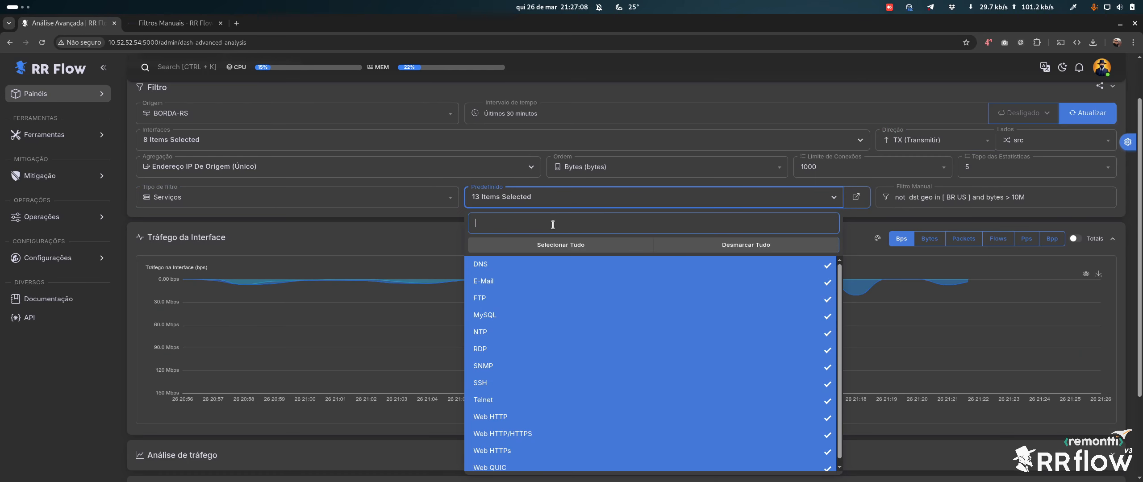
{"action": "left_click", "coordinate": [581, 208]}
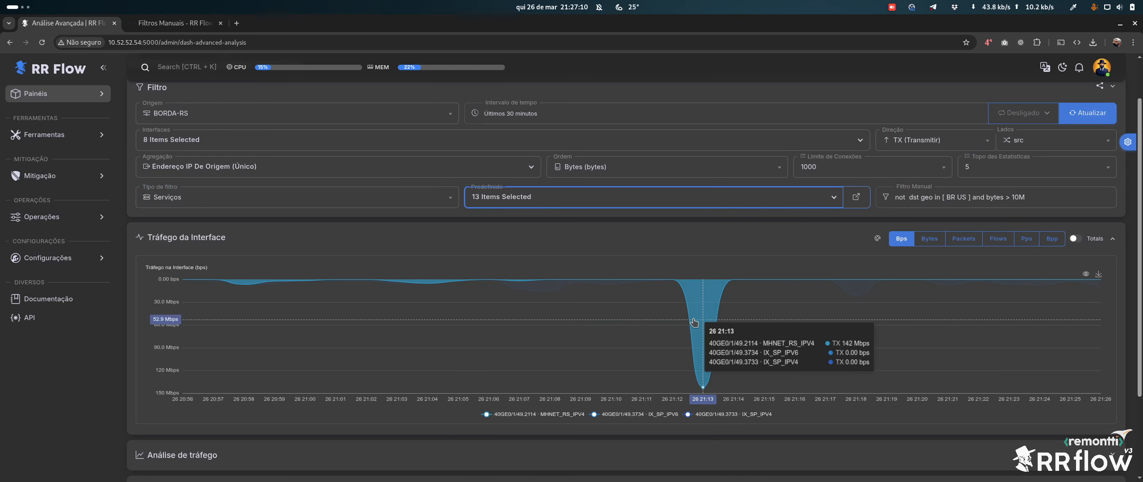
{"action": "left_click", "coordinate": [574, 200]}
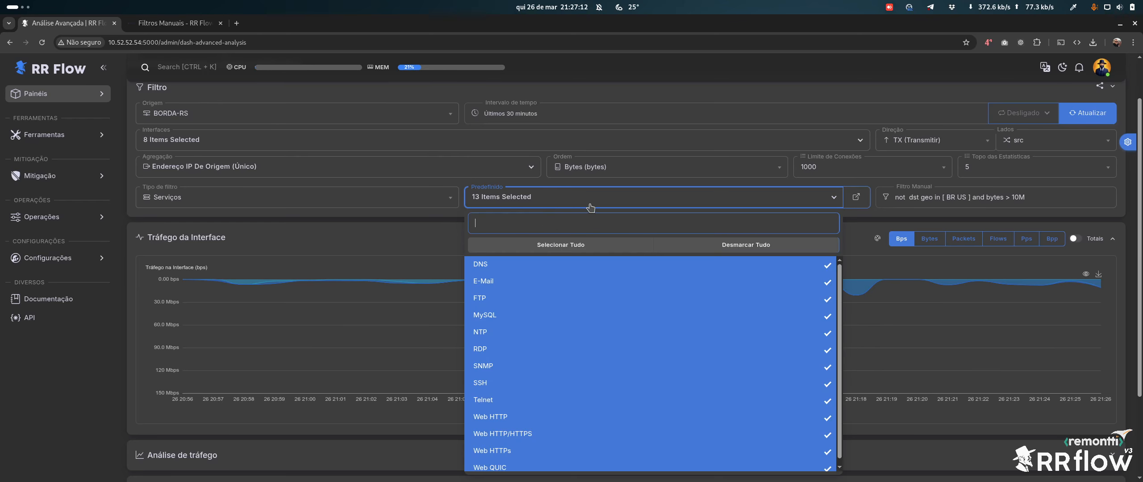
{"action": "scroll", "coordinate": [230, 388], "scroll_direction": "down", "scroll_amount": 2}
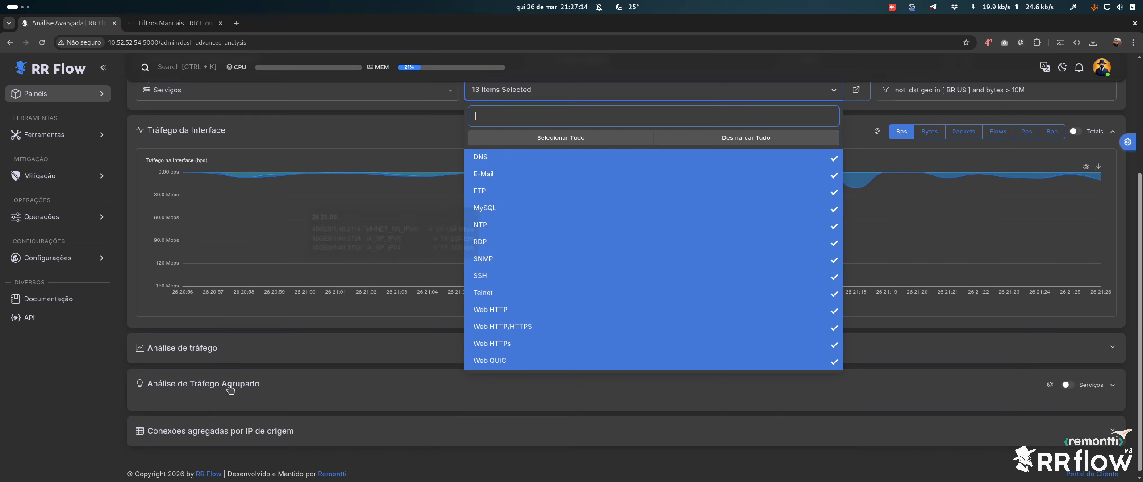
{"action": "scroll", "coordinate": [219, 339], "scroll_direction": "up", "scroll_amount": 2}
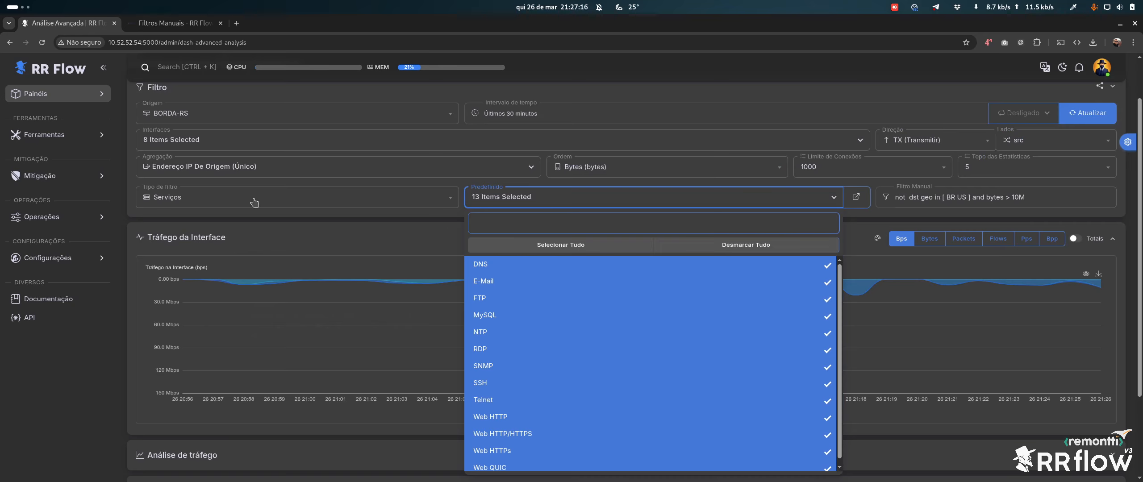
{"action": "left_click", "coordinate": [545, 202]}
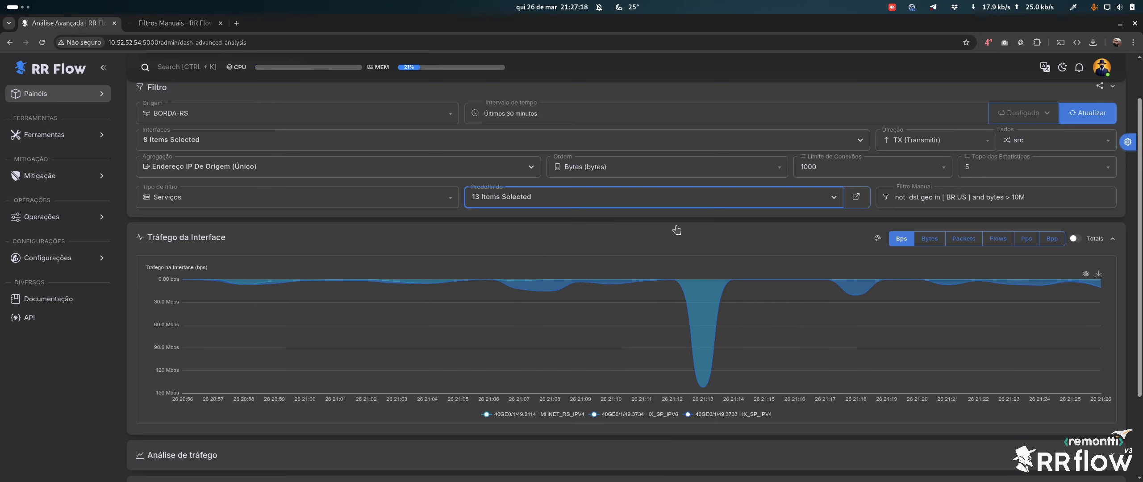
{"action": "scroll", "coordinate": [147, 286], "scroll_direction": "down", "scroll_amount": 2}
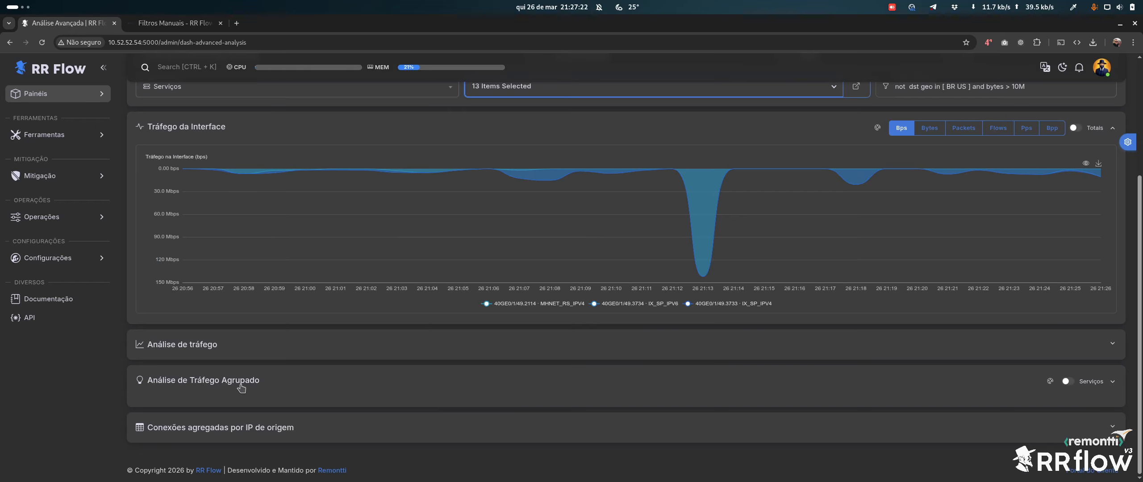
{"action": "scroll", "coordinate": [241, 388], "scroll_direction": "up", "scroll_amount": 3}
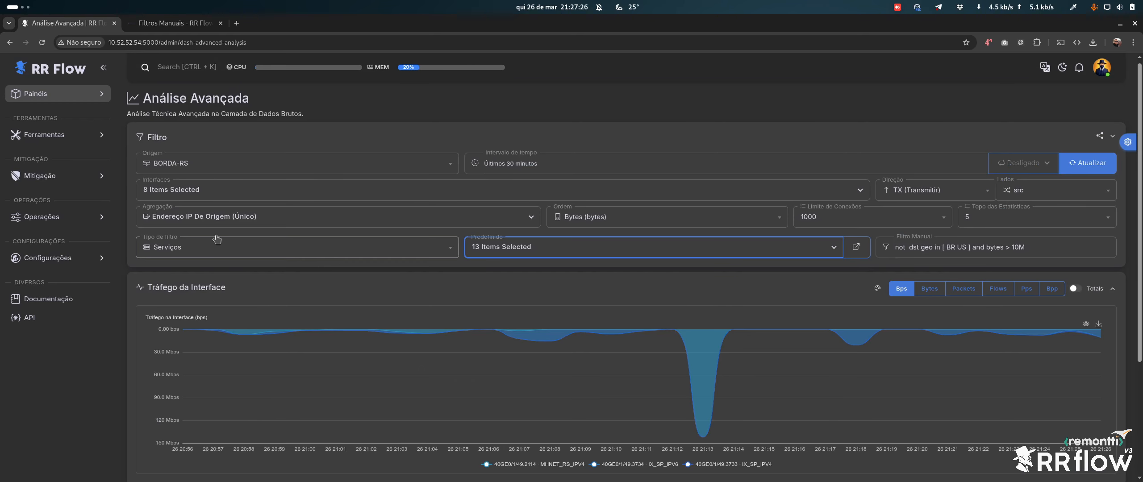
{"action": "scroll", "coordinate": [190, 391], "scroll_direction": "down", "scroll_amount": 1}
{"action": "scroll", "coordinate": [189, 390], "scroll_direction": "down", "scroll_amount": 2}
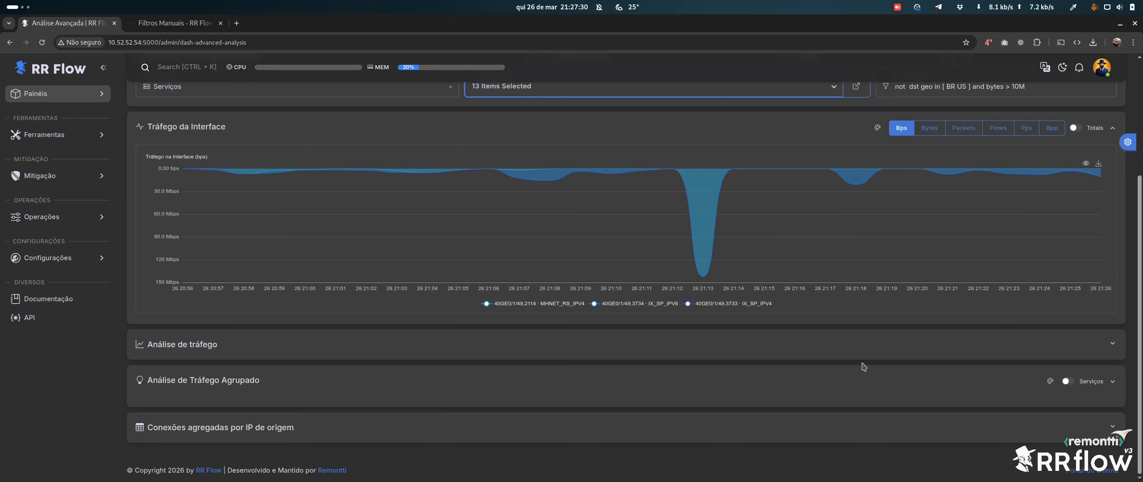
Turn on the Serviços breakdown in the Análise de Tráfego Agrupado section.
{"action": "left_click", "coordinate": [1095, 384]}
{"action": "scroll", "coordinate": [401, 406], "scroll_direction": "down", "scroll_amount": 3}
{"action": "scroll", "coordinate": [493, 303], "scroll_direction": "up", "scroll_amount": 5}
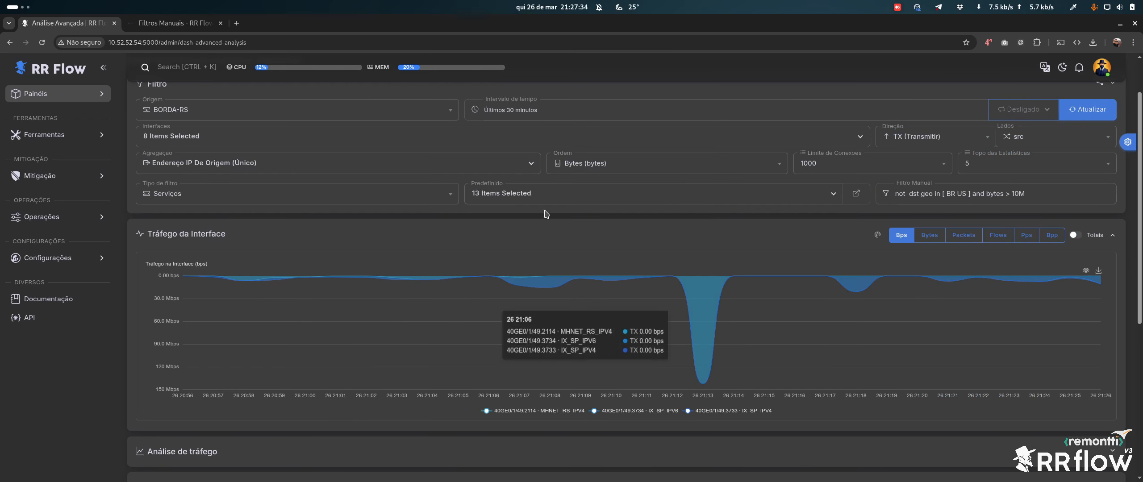
Compare the predefined service list with the traffic peaks in the interface and grouped services charts.
{"action": "left_click", "coordinate": [552, 202]}
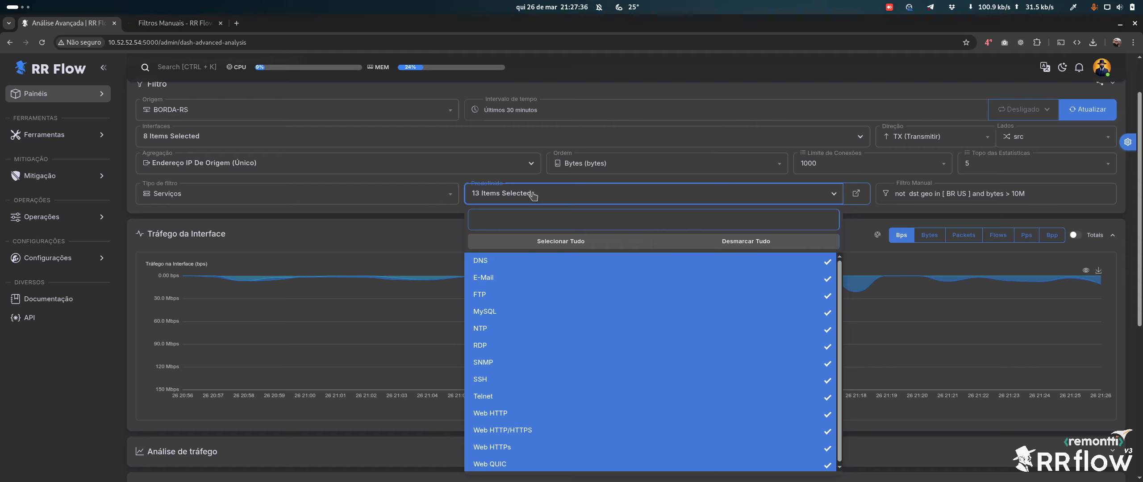
{"action": "left_click", "coordinate": [534, 195]}
{"action": "scroll", "coordinate": [533, 196], "scroll_direction": "down", "scroll_amount": 3}
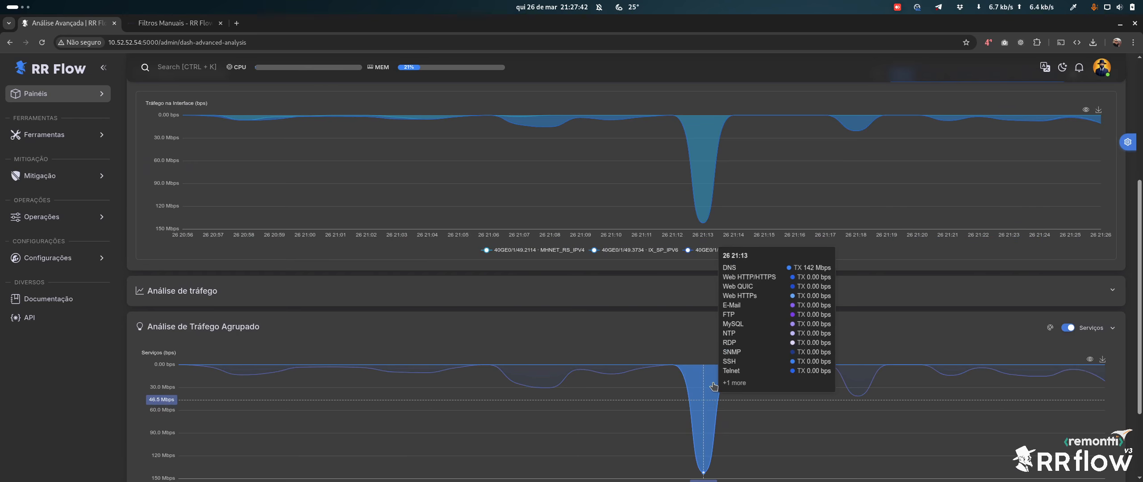
{"action": "scroll", "coordinate": [703, 178], "scroll_direction": "up", "scroll_amount": 2}
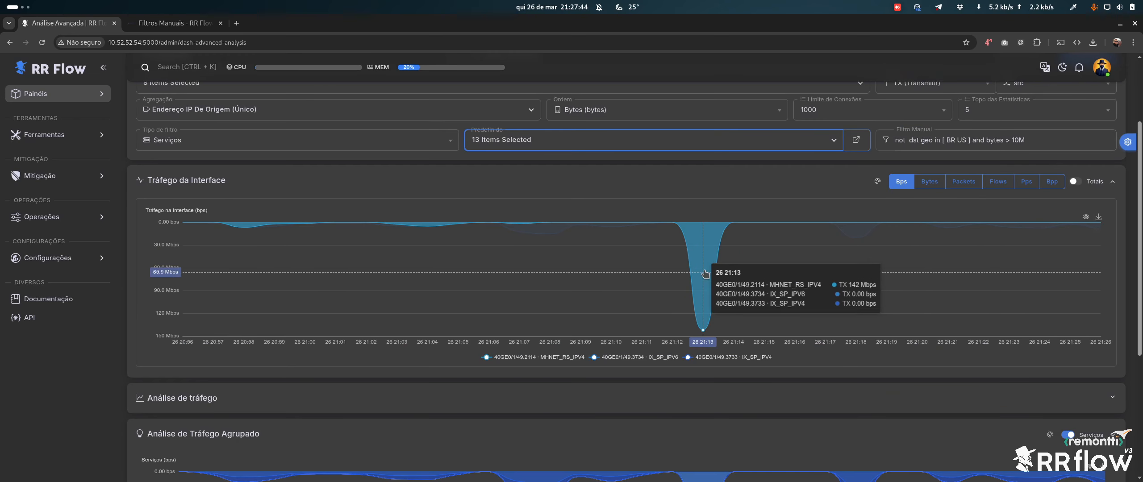
{"action": "scroll", "coordinate": [704, 248], "scroll_direction": "down", "scroll_amount": 2}
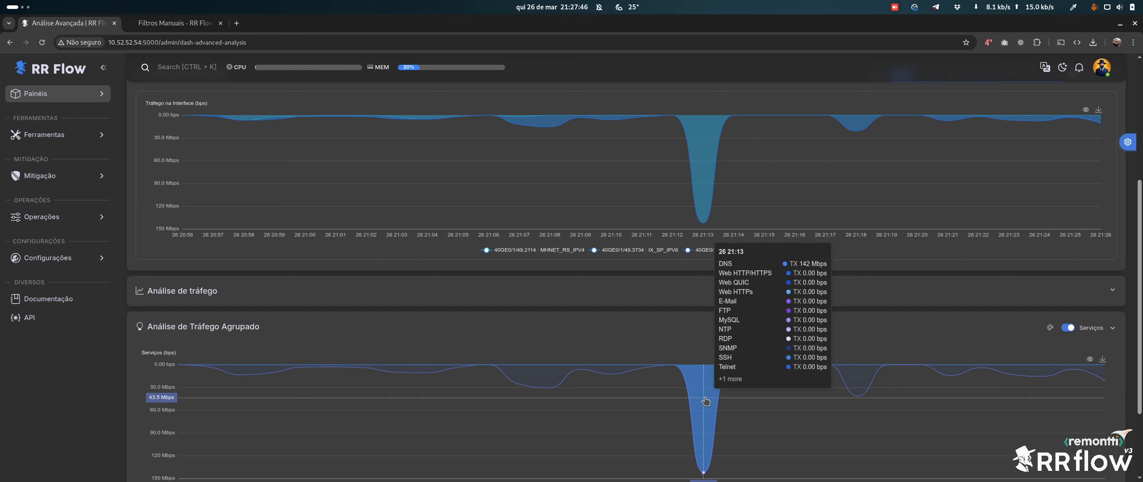
{"action": "scroll", "coordinate": [229, 228], "scroll_direction": "up", "scroll_amount": 3}
{"action": "left_click", "coordinate": [556, 196]}
{"action": "scroll", "coordinate": [542, 320], "scroll_direction": "down", "scroll_amount": 3}
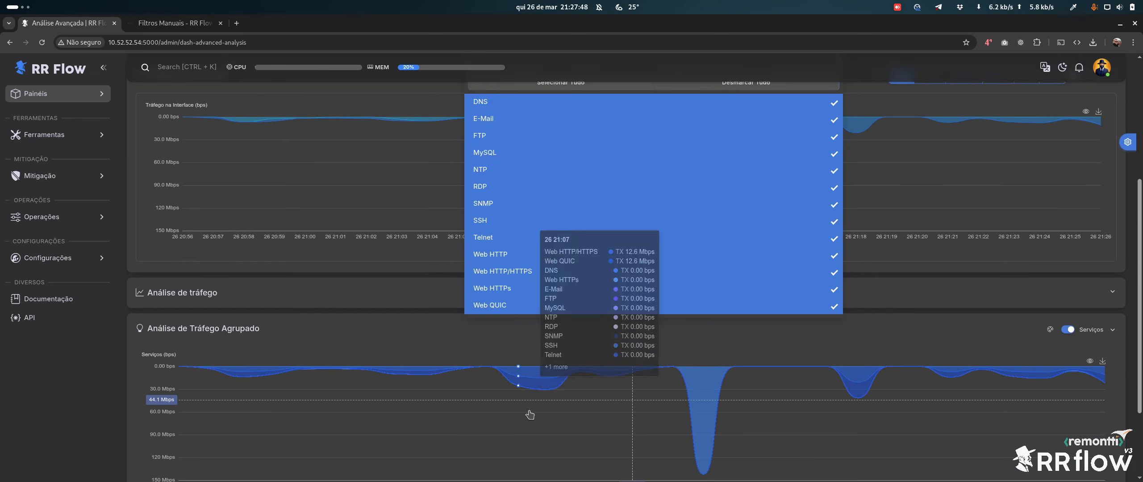
{"action": "scroll", "coordinate": [522, 338], "scroll_direction": "up", "scroll_amount": 4}
{"action": "left_click", "coordinate": [540, 258]}
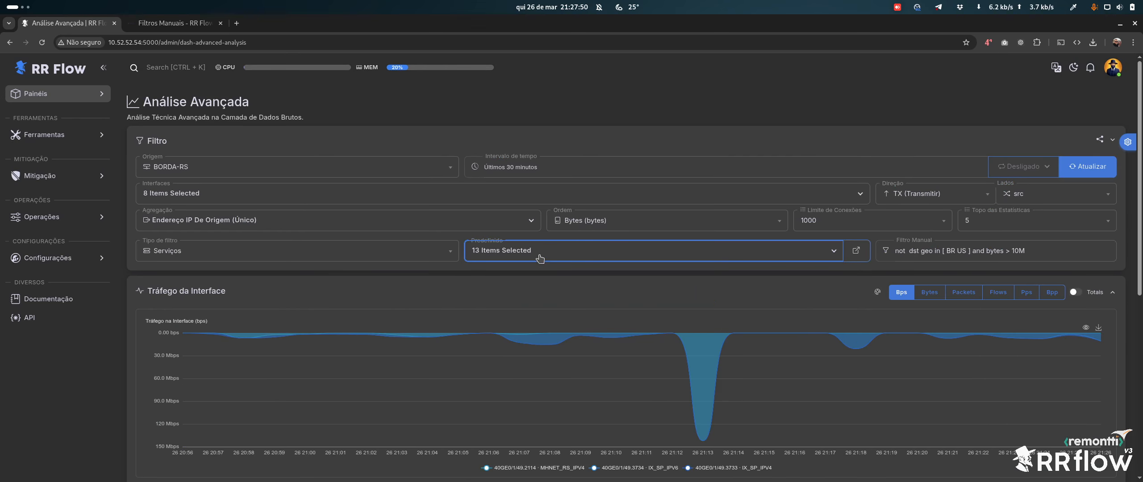
{"action": "scroll", "coordinate": [310, 284], "scroll_direction": "down", "scroll_amount": 4}
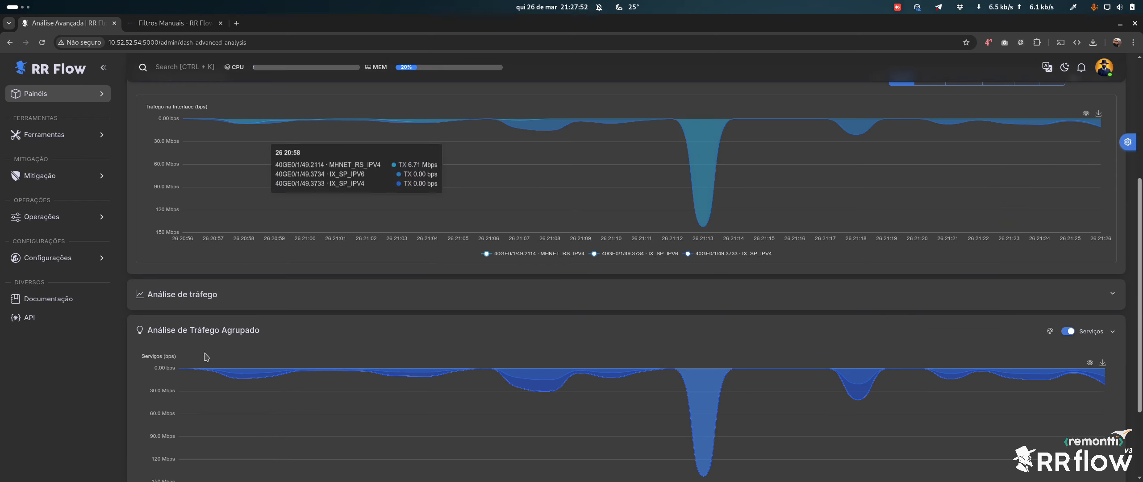
Collapse the Análise de Tráfego Agrupado section and change the aggregation from source IP to Porta de destino.
{"action": "left_click", "coordinate": [175, 334]}
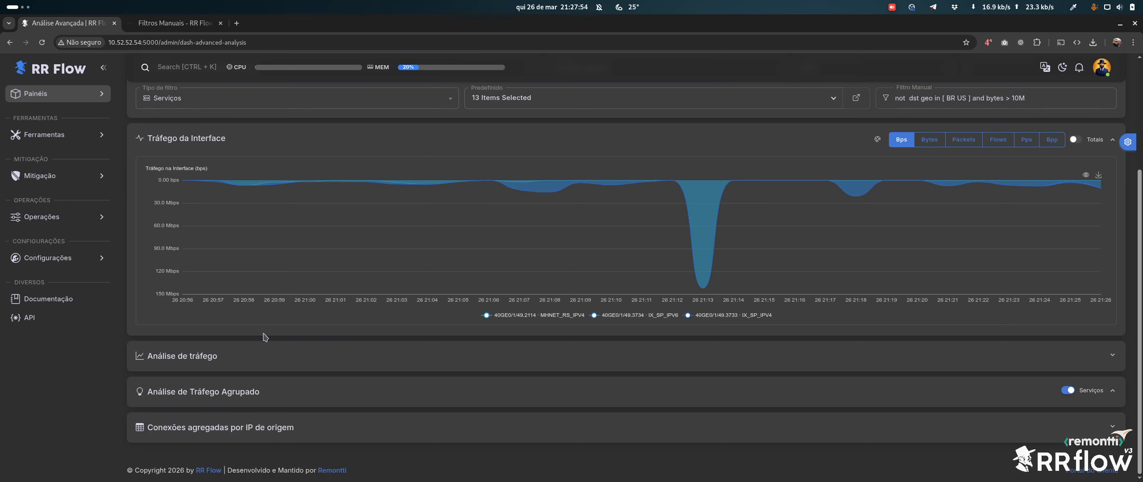
{"action": "scroll", "coordinate": [241, 232], "scroll_direction": "up", "scroll_amount": 3}
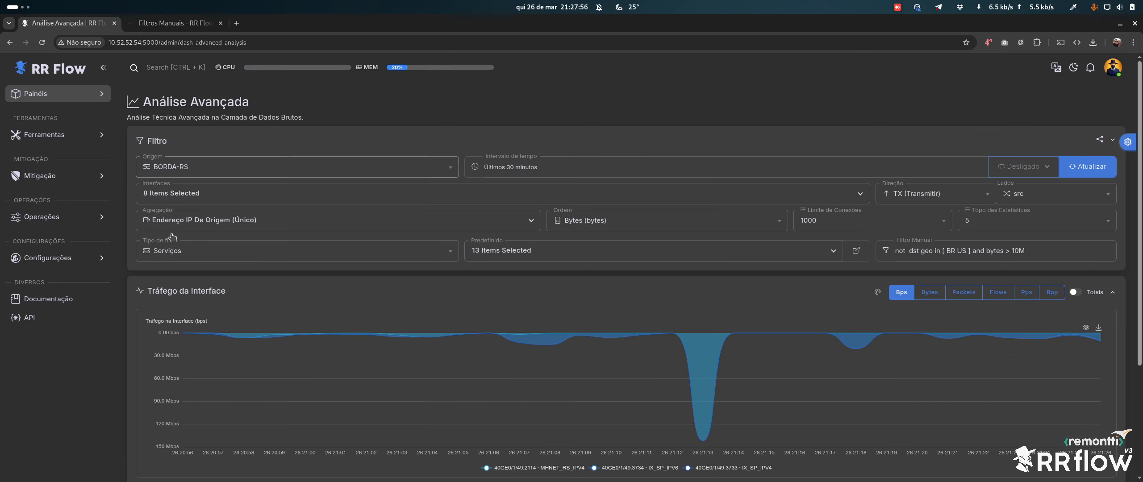
{"action": "left_click", "coordinate": [202, 224]}
{"action": "left_click", "coordinate": [193, 326]}
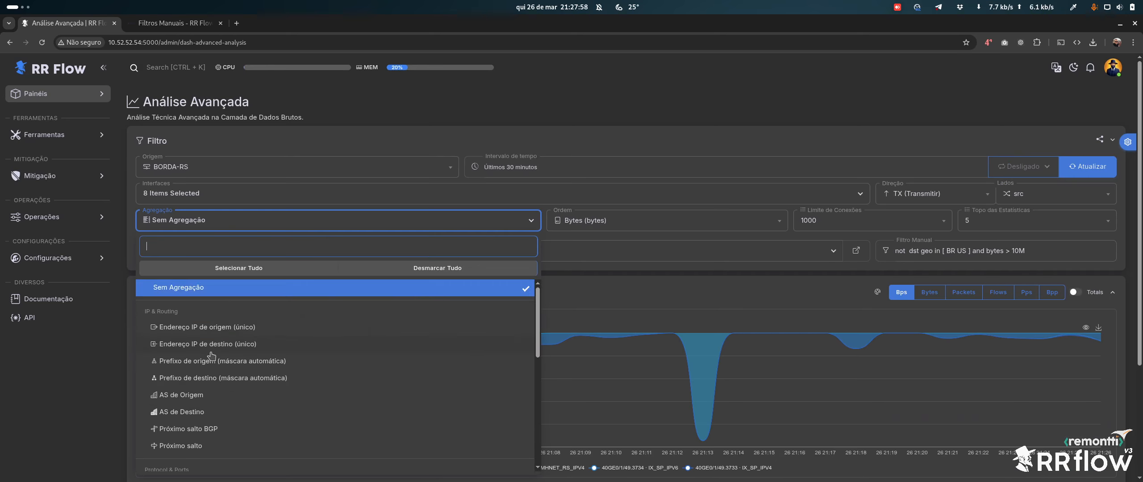
{"action": "scroll", "coordinate": [222, 376], "scroll_direction": "down", "scroll_amount": 3}
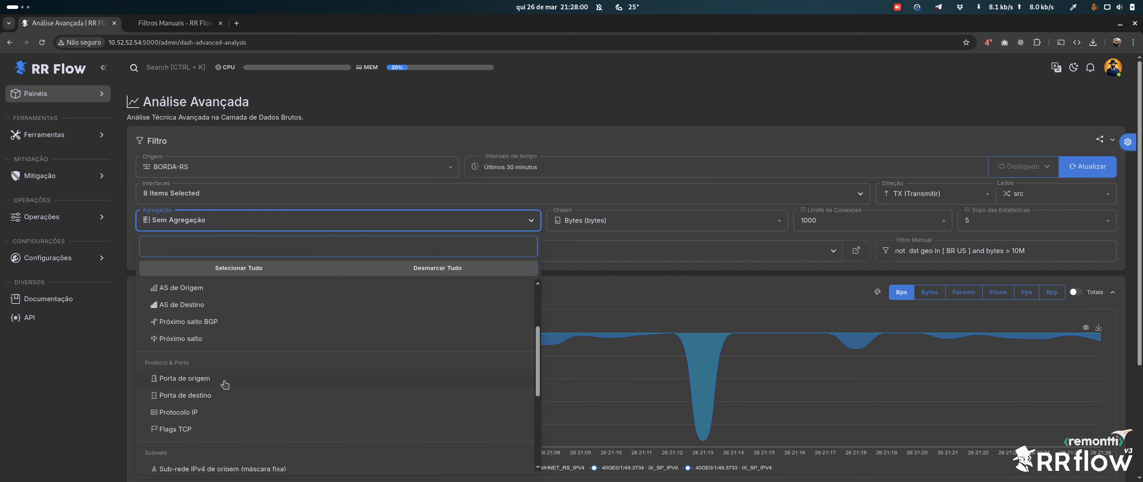
{"action": "left_click", "coordinate": [197, 395]}
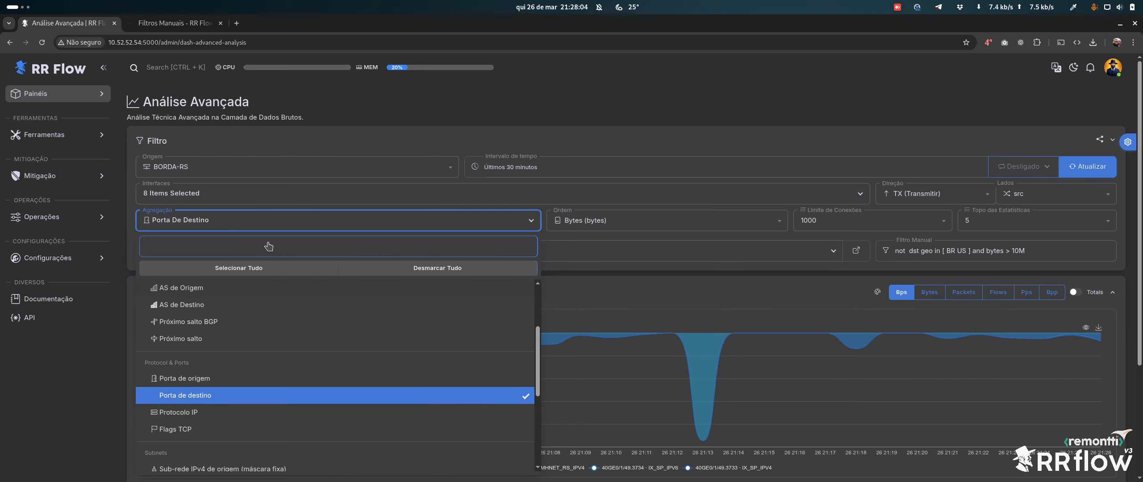
{"action": "left_click", "coordinate": [258, 225]}
Expand the aggregated connections and compare the destination ports and their bandwidth with the peak in the interface traffic chart.
{"action": "scroll", "coordinate": [323, 375], "scroll_direction": "down", "scroll_amount": 3}
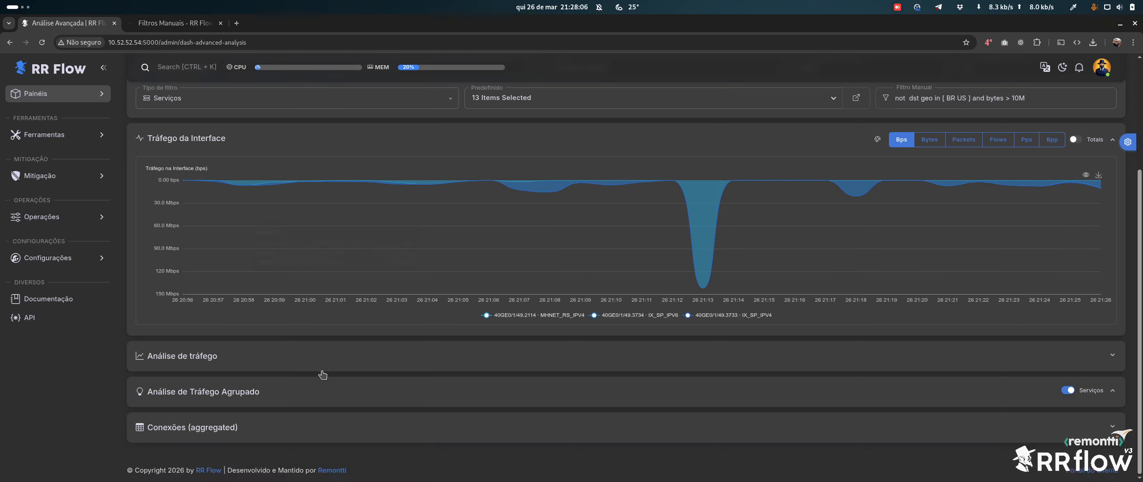
{"action": "left_click", "coordinate": [182, 436]}
{"action": "scroll", "coordinate": [576, 311], "scroll_direction": "down", "scroll_amount": 3}
{"action": "scroll", "coordinate": [637, 280], "scroll_direction": "down", "scroll_amount": 2}
{"action": "scroll", "coordinate": [660, 288], "scroll_direction": "up", "scroll_amount": 6}
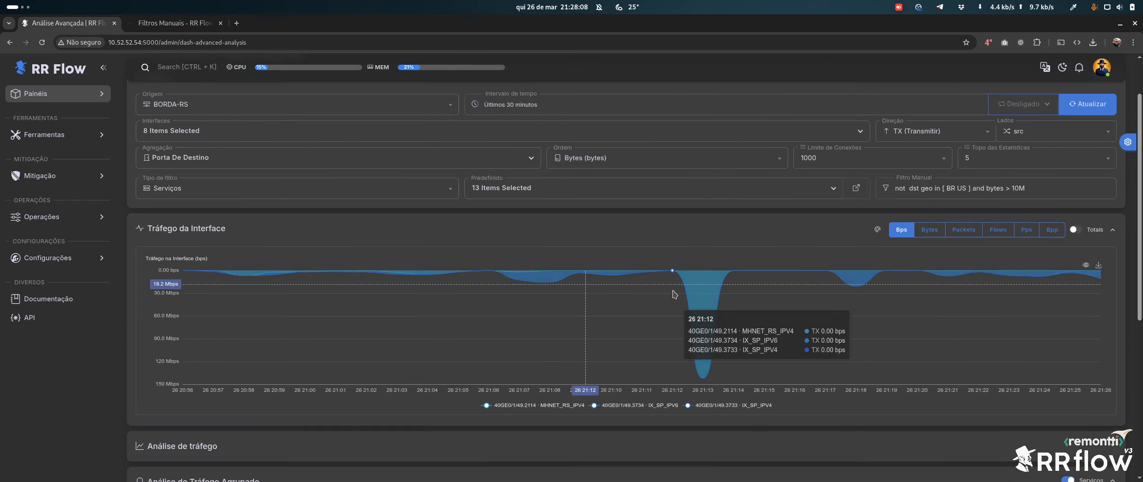
{"action": "scroll", "coordinate": [638, 301], "scroll_direction": "down", "scroll_amount": 6}
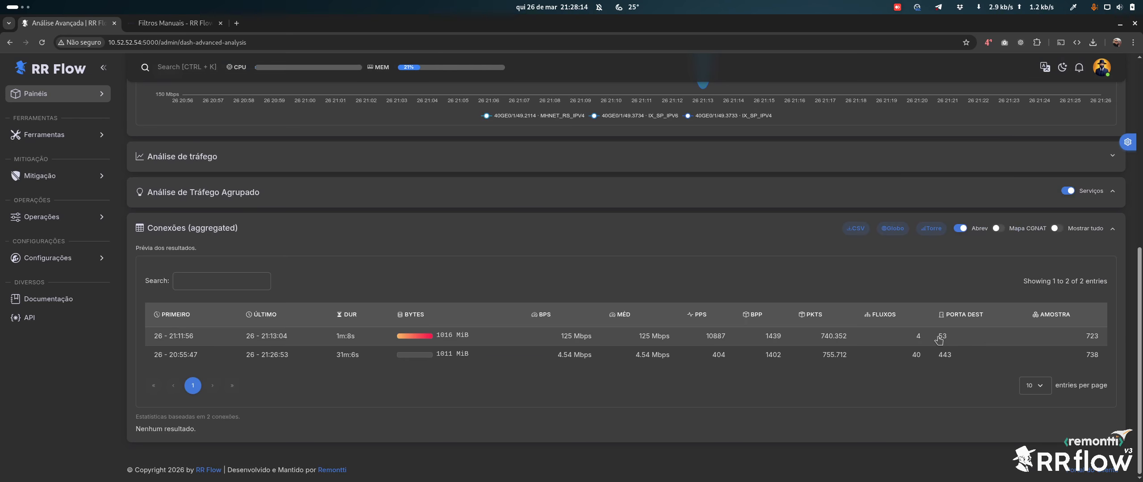
{"action": "scroll", "coordinate": [453, 308], "scroll_direction": "up", "scroll_amount": 3}
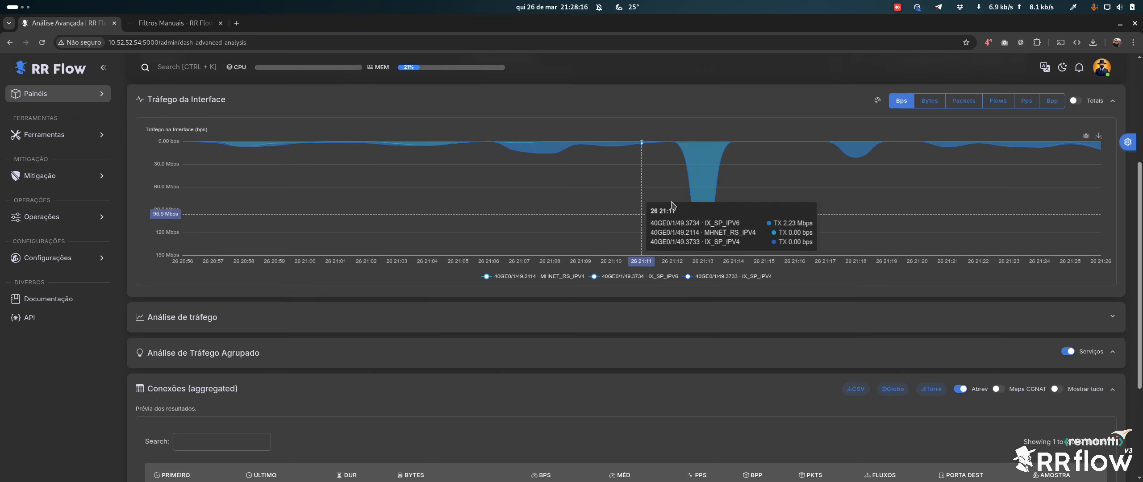
{"action": "scroll", "coordinate": [761, 179], "scroll_direction": "down", "scroll_amount": 3}
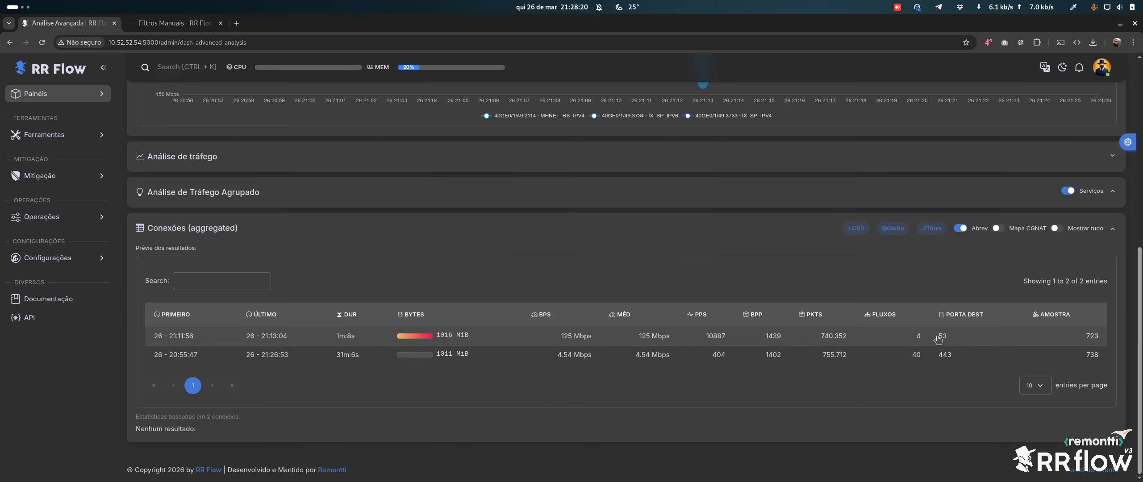
{"action": "scroll", "coordinate": [938, 343], "scroll_direction": "up", "scroll_amount": 4}
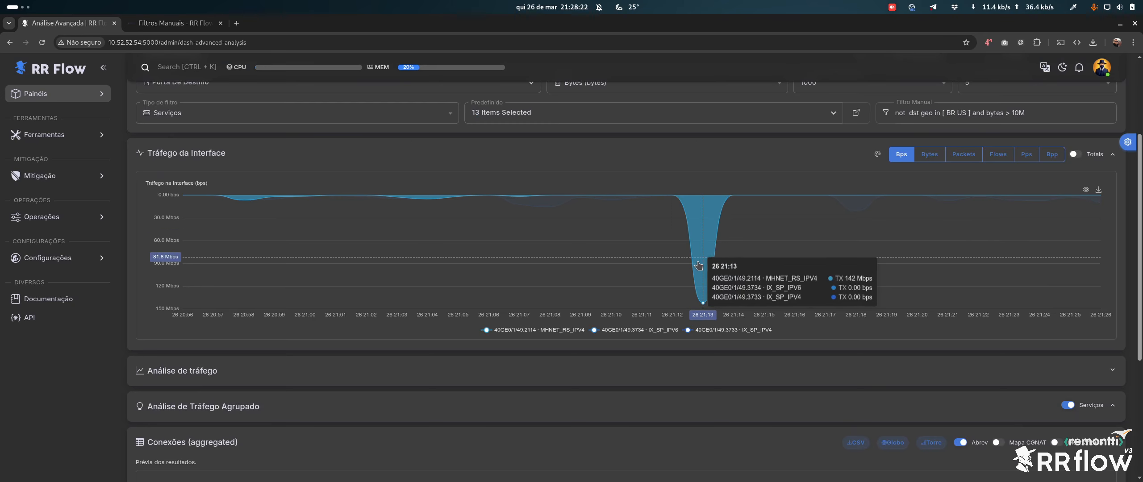
{"action": "scroll", "coordinate": [702, 257], "scroll_direction": "down", "scroll_amount": 4}
{"action": "scroll", "coordinate": [693, 270], "scroll_direction": "up", "scroll_amount": 4}
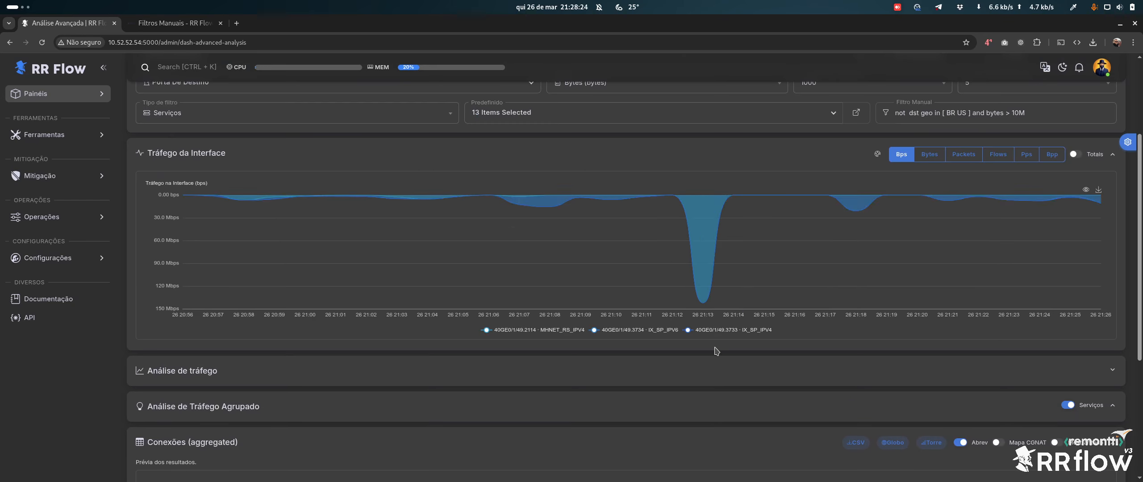
{"action": "left_click", "coordinate": [216, 116]}
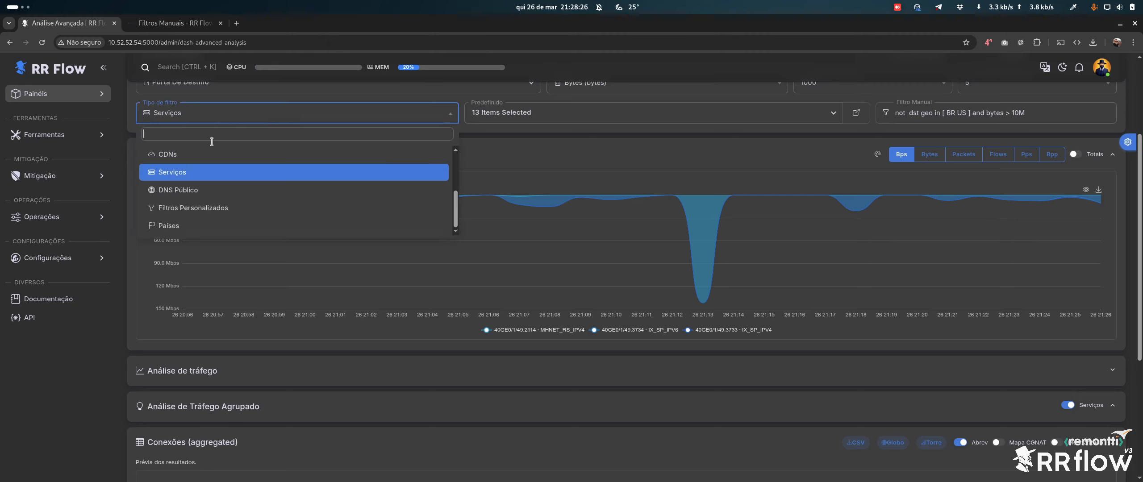
{"action": "scroll", "coordinate": [230, 183], "scroll_direction": "up", "scroll_amount": 2}
{"action": "scroll", "coordinate": [617, 159], "scroll_direction": "down", "scroll_amount": 1}
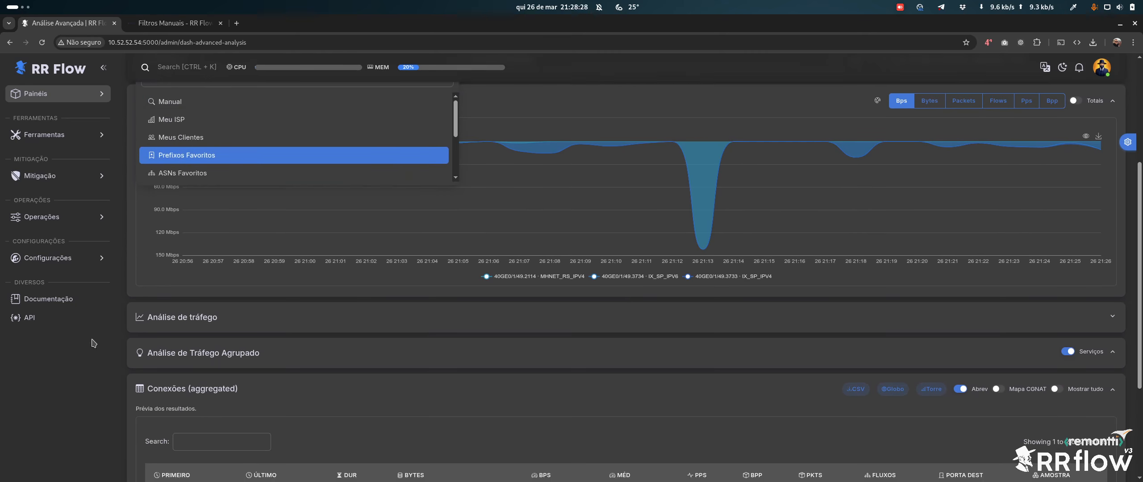
{"action": "left_click", "coordinate": [70, 448]}
Limit the predefined services to DNS only and check the resulting interface chart and aggregated connections.
{"action": "scroll", "coordinate": [765, 175], "scroll_direction": "up", "scroll_amount": 4}
{"action": "left_click", "coordinate": [562, 231]}
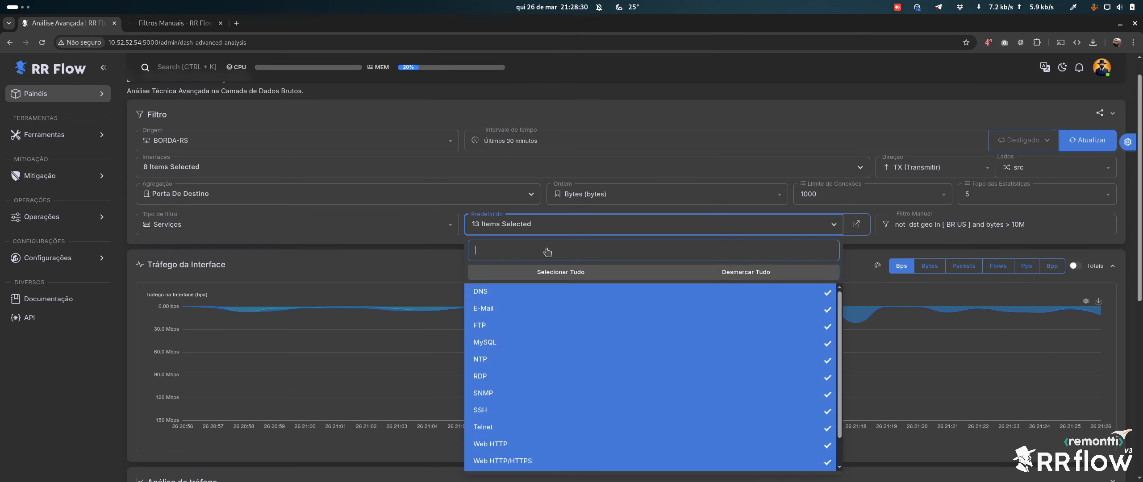
{"action": "left_click", "coordinate": [761, 270]}
{"action": "left_click", "coordinate": [480, 291]}
{"action": "left_click", "coordinate": [453, 347]}
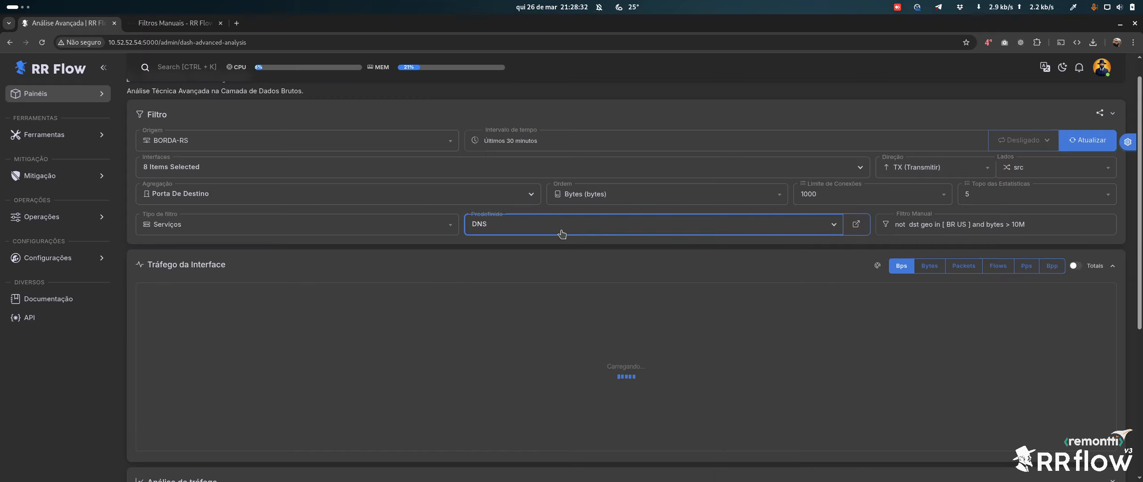
{"action": "scroll", "coordinate": [636, 200], "scroll_direction": "down", "scroll_amount": 3}
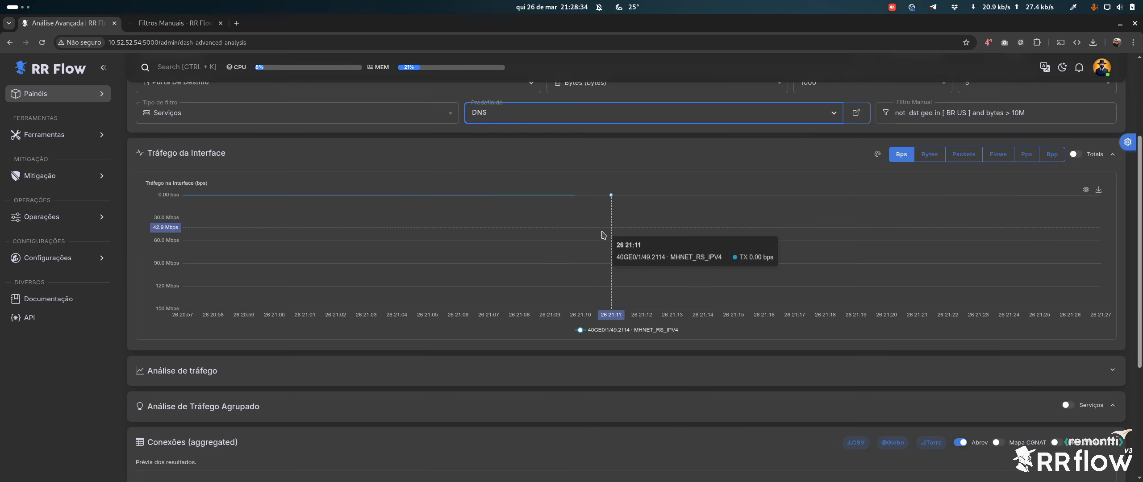
{"action": "scroll", "coordinate": [647, 241], "scroll_direction": "down", "scroll_amount": 5}
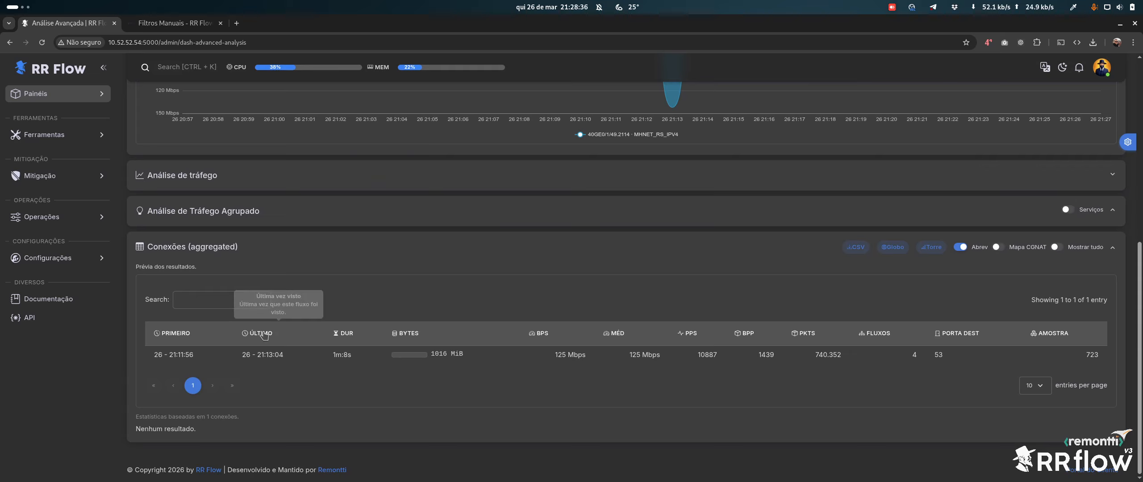
Set the aggregation to Sem Agregação to list the individual DNS connections.
{"action": "scroll", "coordinate": [263, 321], "scroll_direction": "up", "scroll_amount": 7}
{"action": "left_click", "coordinate": [205, 161]}
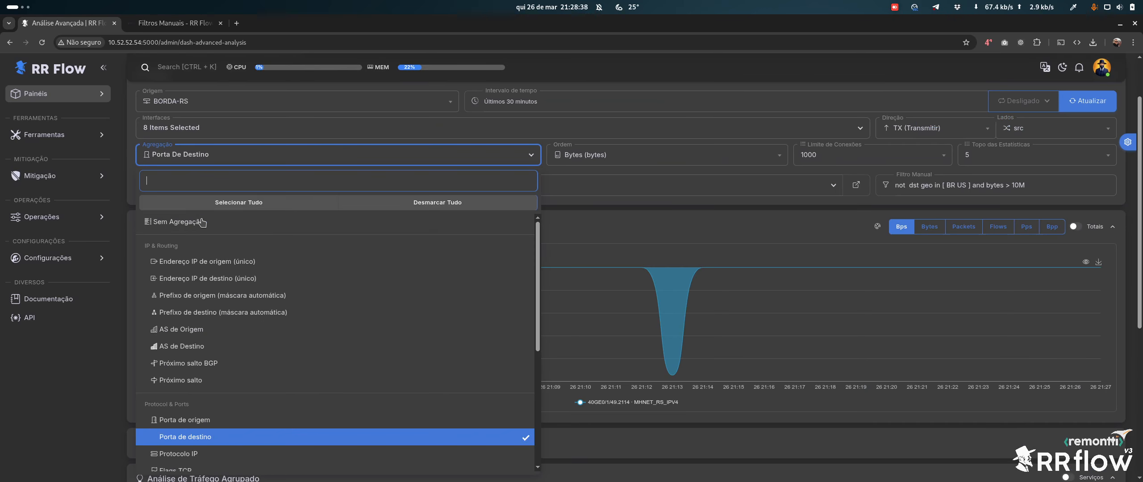
{"action": "left_click", "coordinate": [455, 203]}
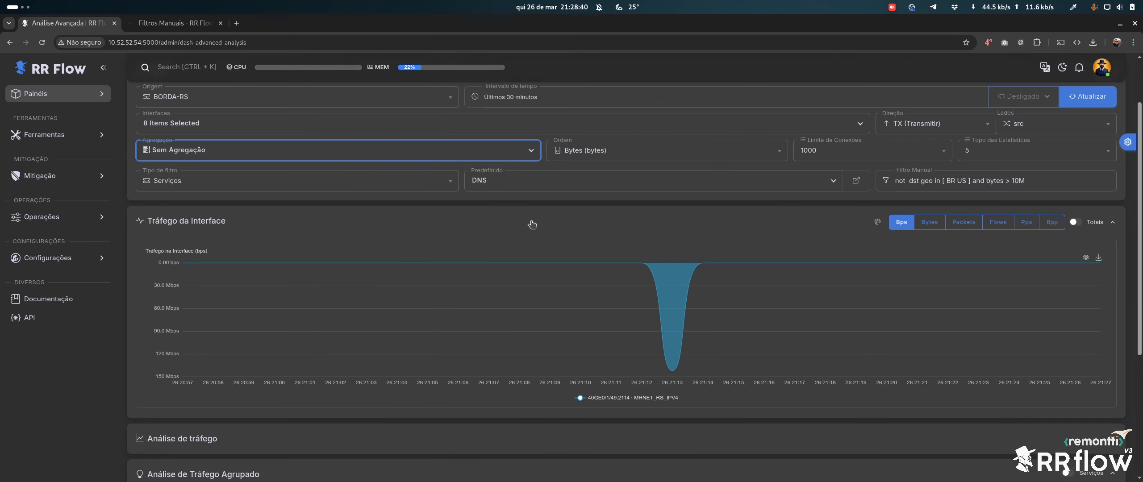
Examine the source and destination IPs, ports and ASNs in the Conexões table for the DNS traffic.
{"action": "scroll", "coordinate": [742, 300], "scroll_direction": "down", "scroll_amount": 4}
{"action": "scroll", "coordinate": [742, 300], "scroll_direction": "down", "scroll_amount": 5}
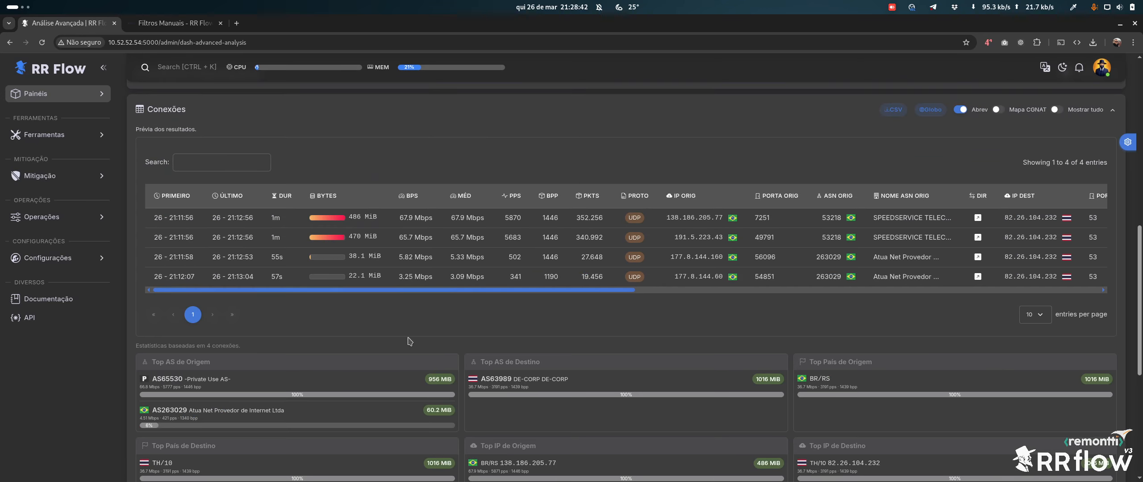
{"action": "left_click_drag", "start_coordinate": [502, 291], "coordinate": [633, 294]}
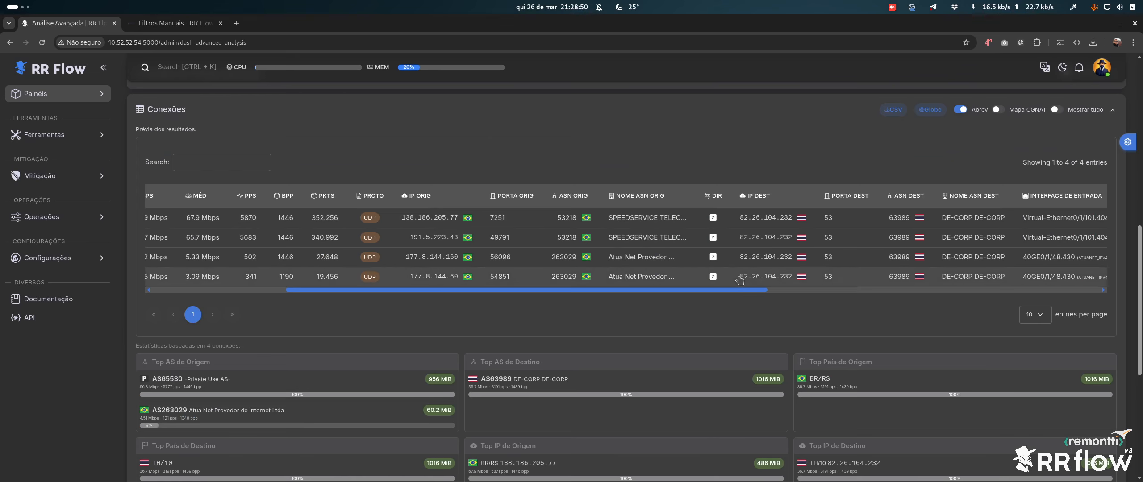
{"action": "scroll", "coordinate": [762, 237], "scroll_direction": "up", "scroll_amount": 7}
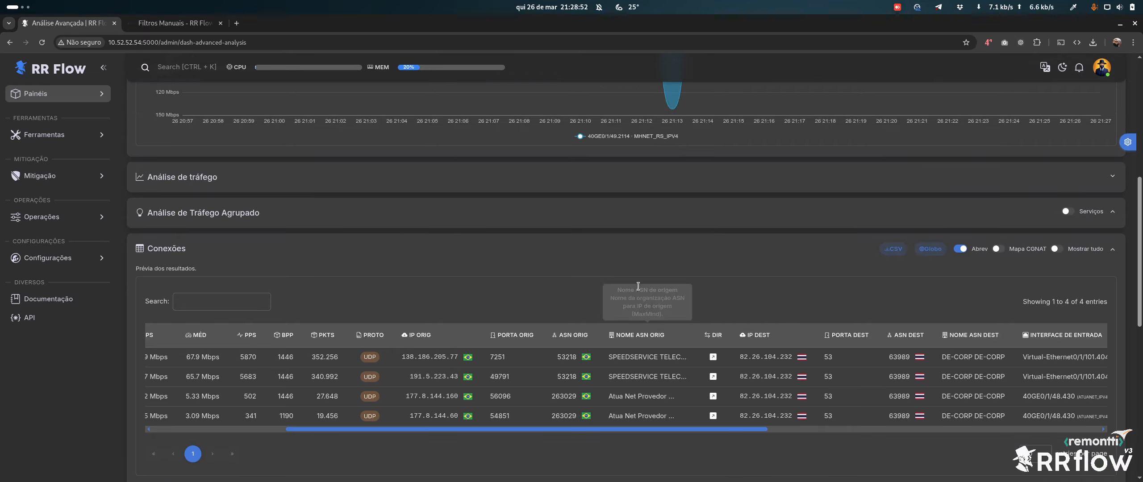
{"action": "scroll", "coordinate": [429, 255], "scroll_direction": "down", "scroll_amount": 7}
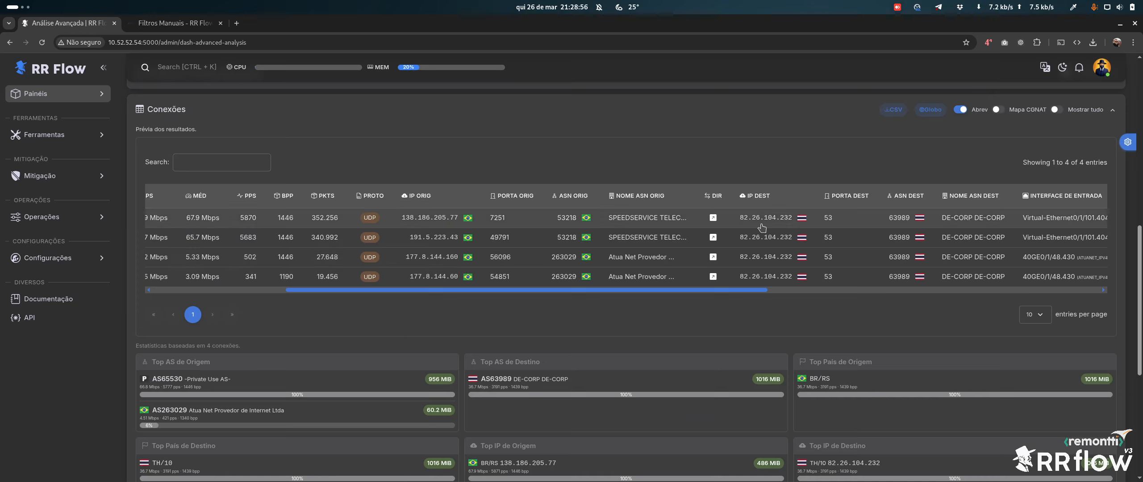
Show the destination IP 82.26.104.232 on the map and zoom out to the whole world.
{"action": "left_click", "coordinate": [763, 218]}
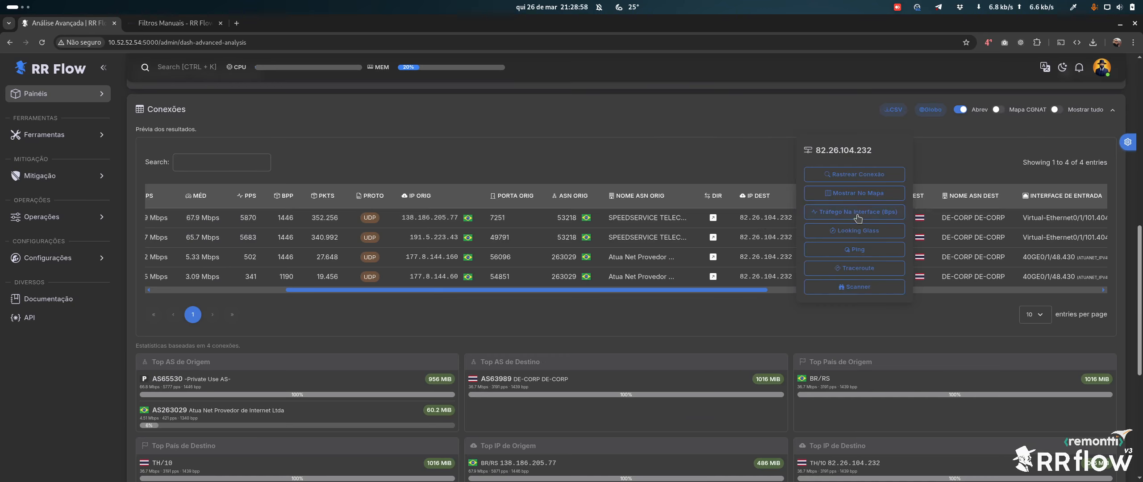
{"action": "left_click", "coordinate": [875, 196]}
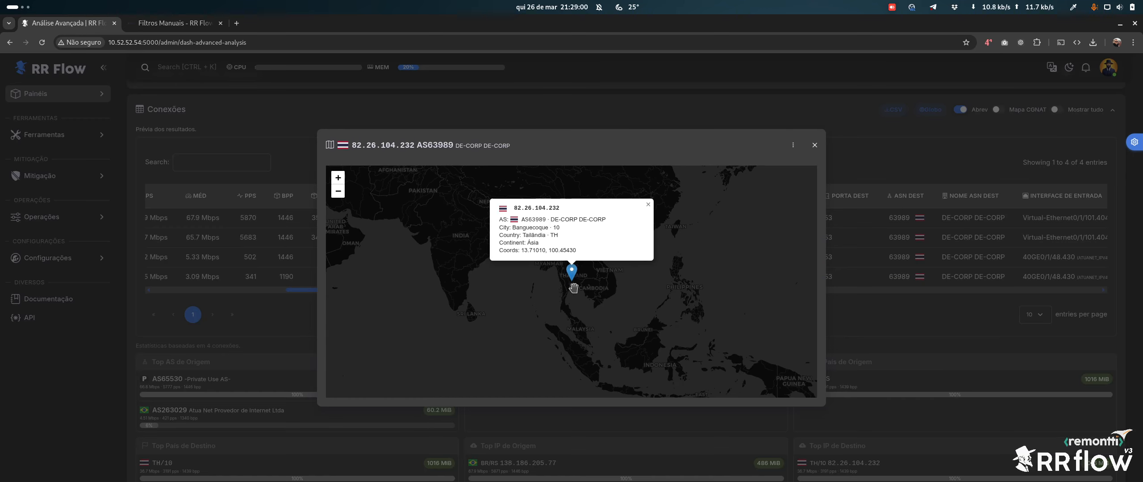
{"action": "scroll", "coordinate": [552, 303], "scroll_direction": "down", "scroll_amount": 5}
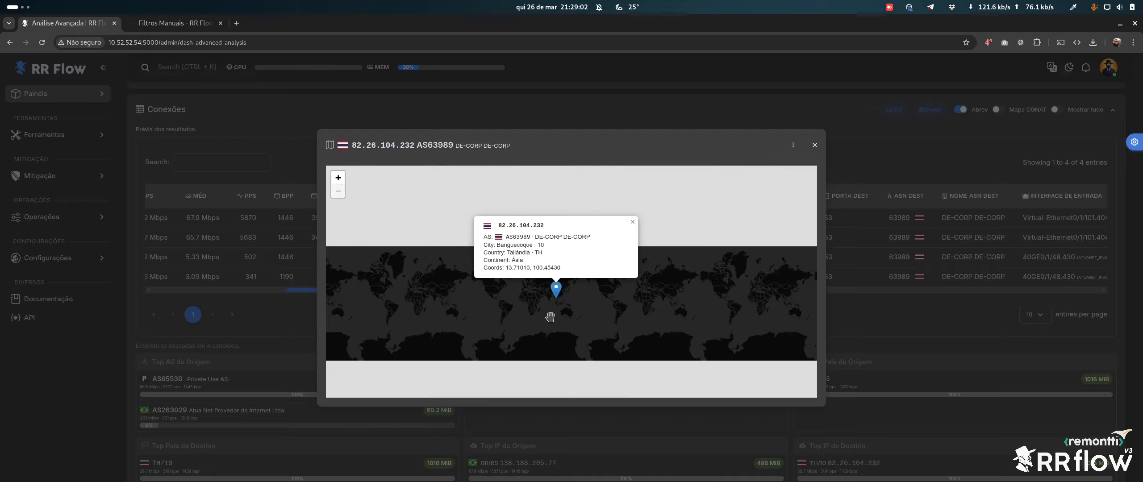
Close the map and examine the interface traffic graph for the destination IP 82.26.104.232 from the first DNS connection.
{"action": "scroll", "coordinate": [550, 316], "scroll_direction": "up", "scroll_amount": 3}
{"action": "left_click", "coordinate": [810, 148]}
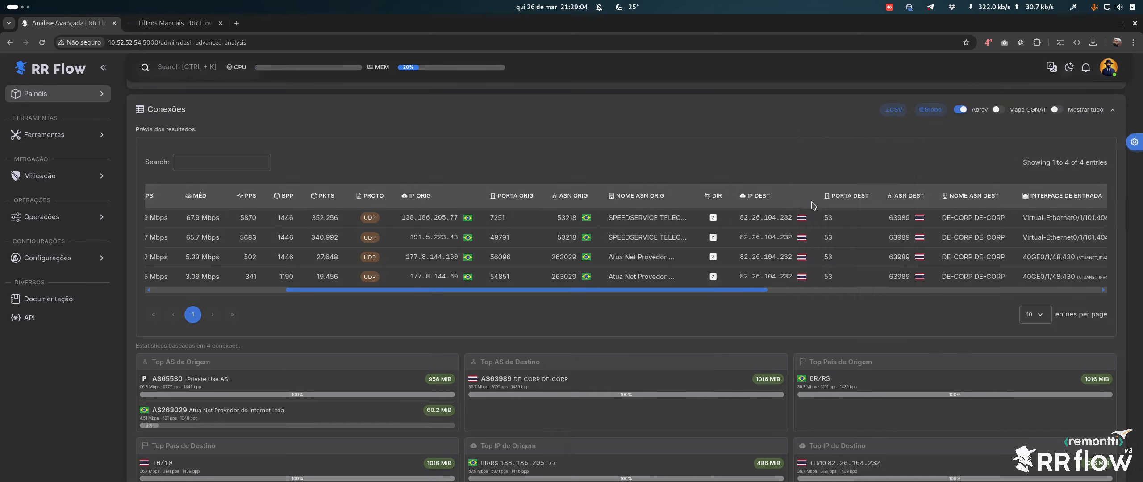
{"action": "left_click", "coordinate": [764, 218]}
{"action": "left_click", "coordinate": [867, 221]}
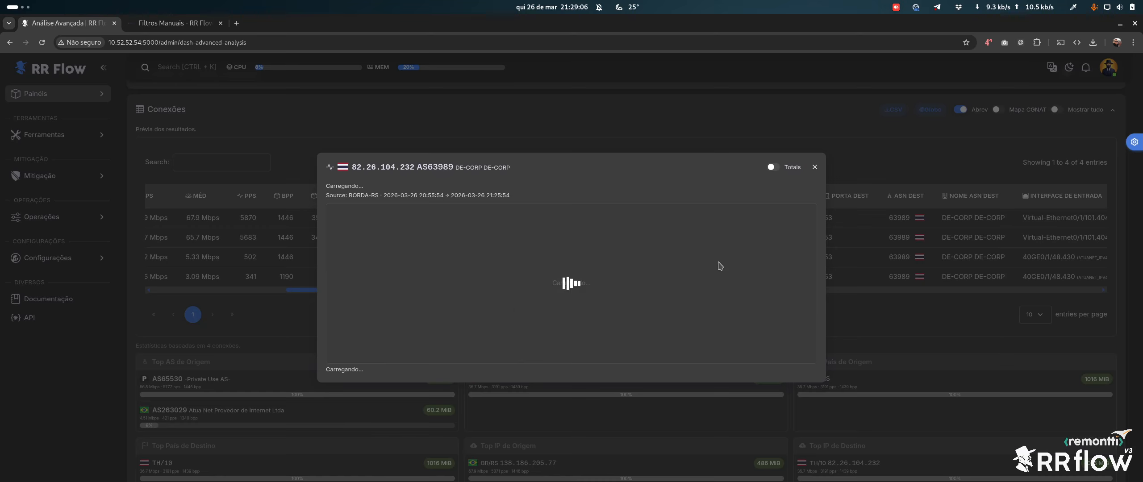
{"action": "mouse_move", "coordinate": [590, 286]}
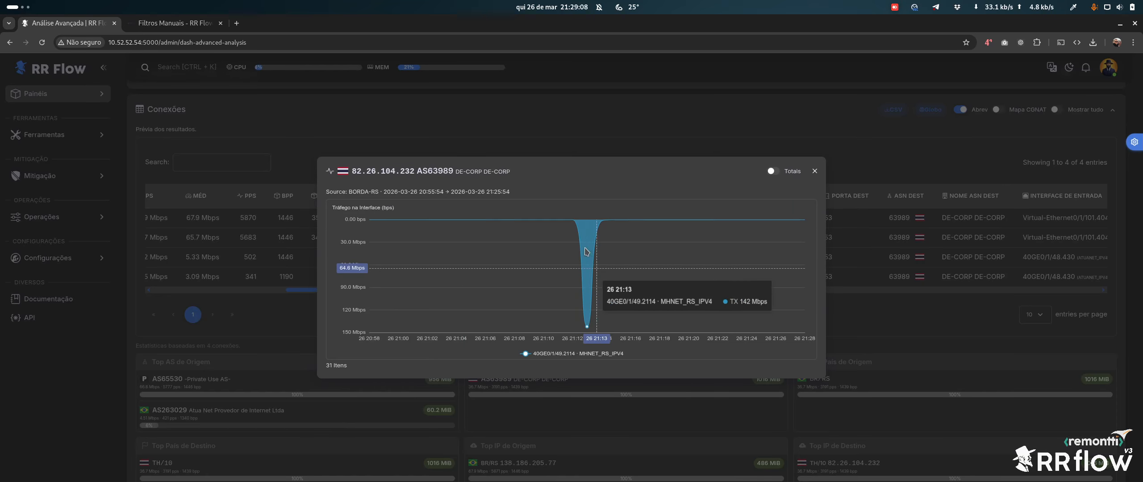
{"action": "left_click", "coordinate": [814, 171]}
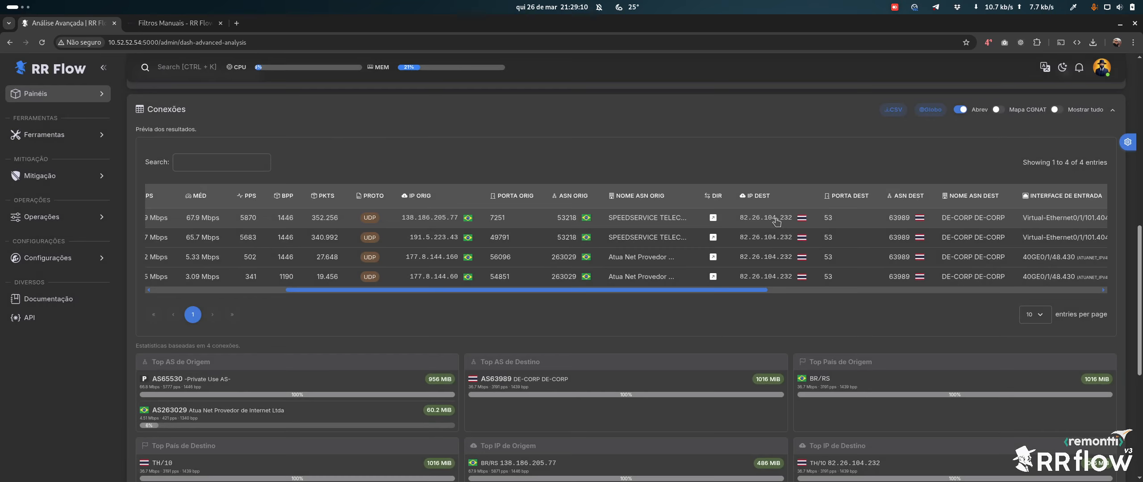
Copy the destination IP, set the filter type to Manual and replace the manual filter with ip 82.26.104.232.
{"action": "left_click_drag", "start_coordinate": [732, 219], "coordinate": [773, 218]}
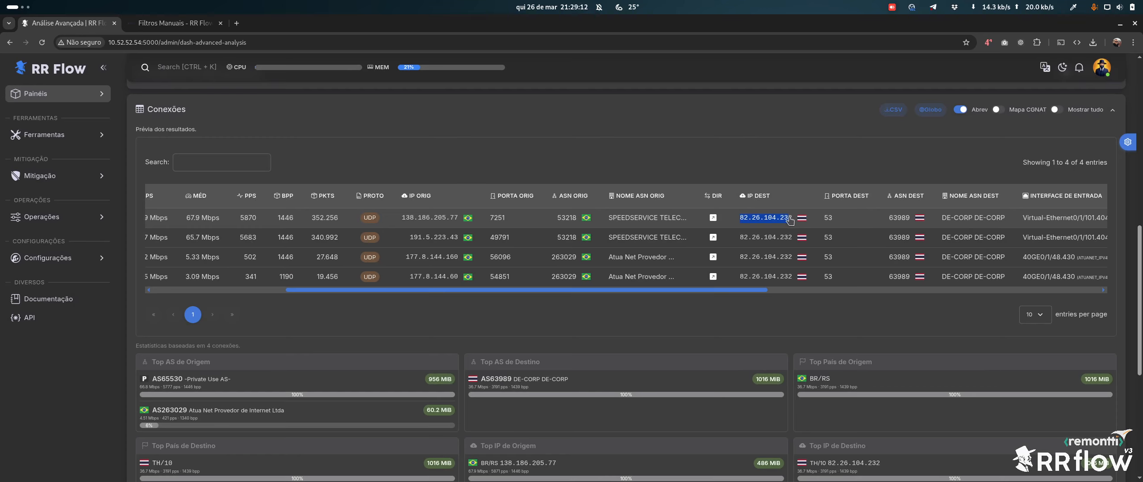
{"action": "scroll", "coordinate": [543, 225], "scroll_direction": "up", "scroll_amount": 15}
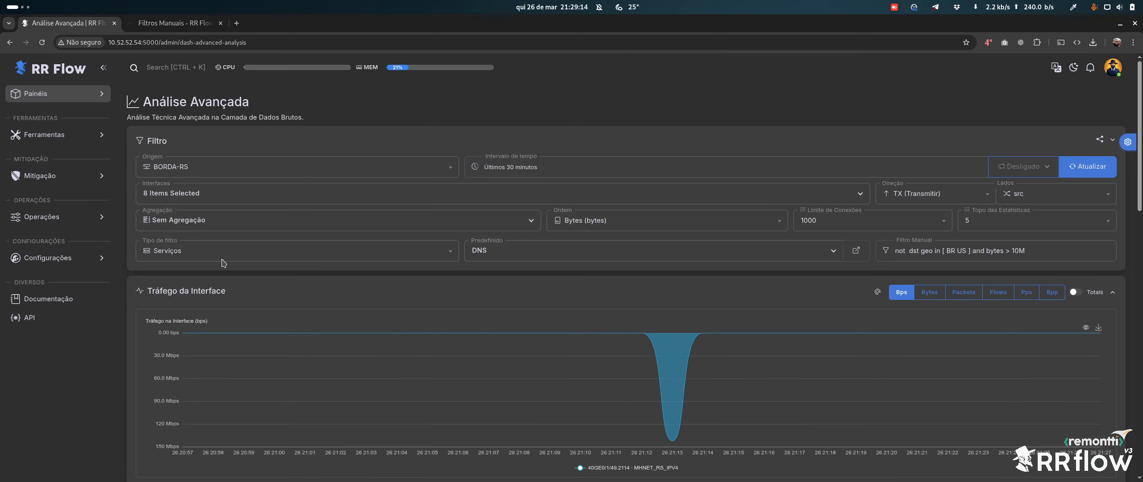
{"action": "left_click", "coordinate": [222, 259]}
{"action": "left_click", "coordinate": [183, 293]}
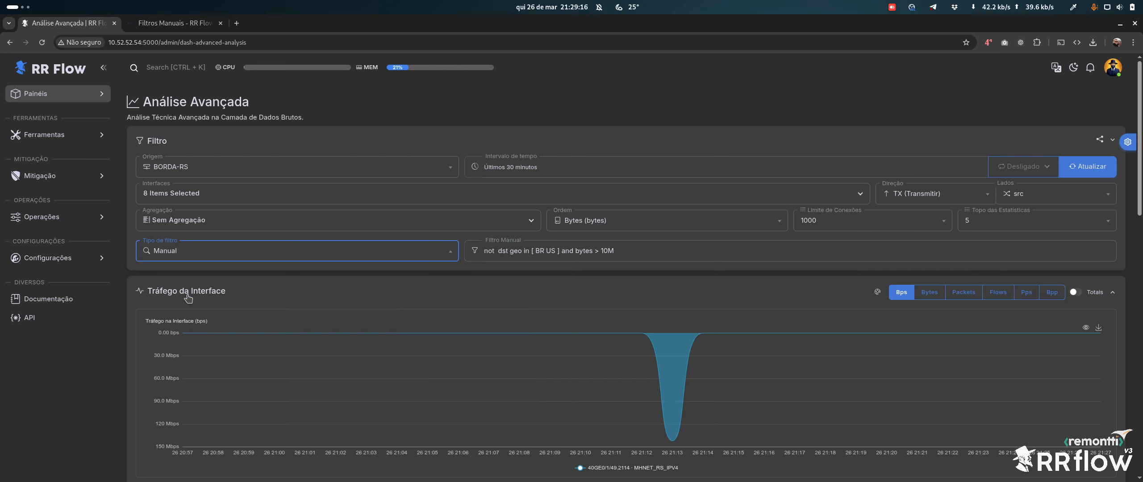
{"action": "left_click", "coordinate": [732, 247]}
{"action": "scroll", "coordinate": [732, 246], "scroll_direction": "down", "scroll_amount": 3}
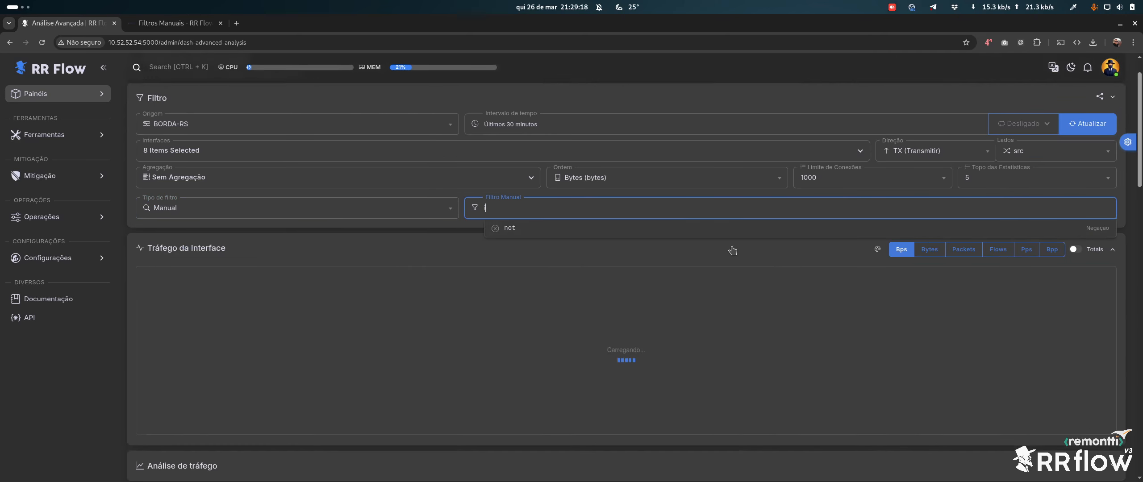
{"action": "type", "text": "ip 82.26.104.232"}
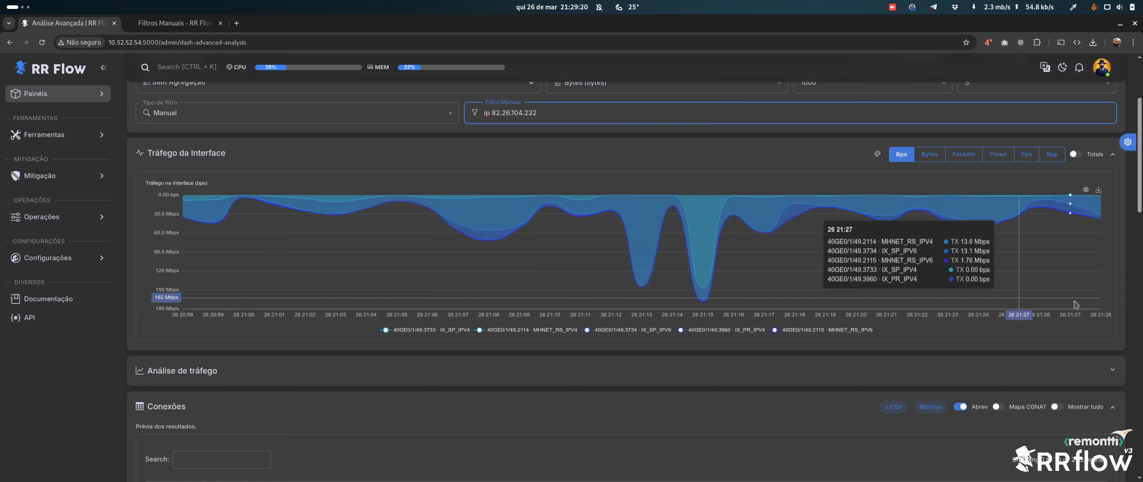
Collapse the Conexões section and widen the time interval to Última 1 hora for the filtered IP's interface chart.
{"action": "left_click", "coordinate": [1140, 292]}
{"action": "left_click_drag", "start_coordinate": [1140, 277], "coordinate": [1140, 238]}
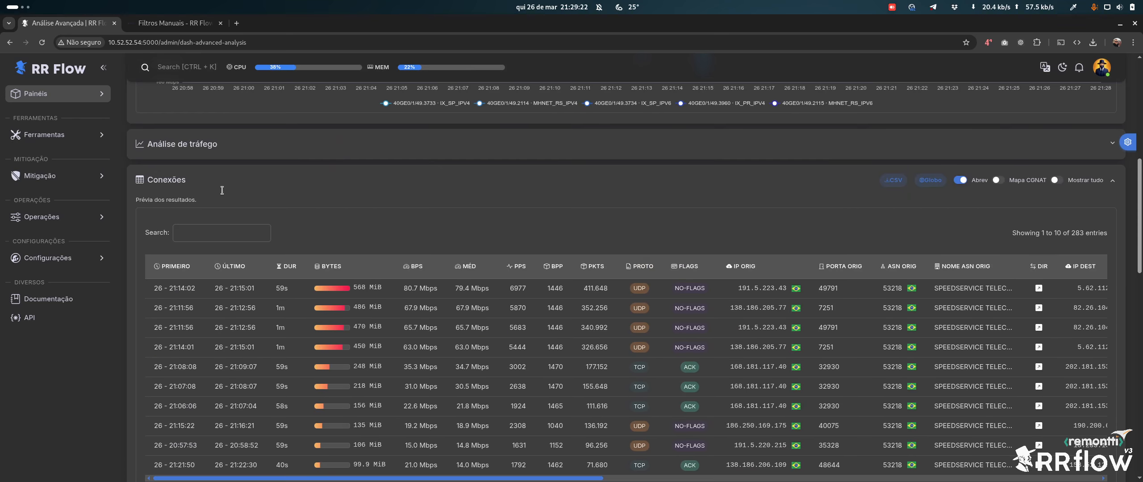
{"action": "left_click", "coordinate": [185, 184]}
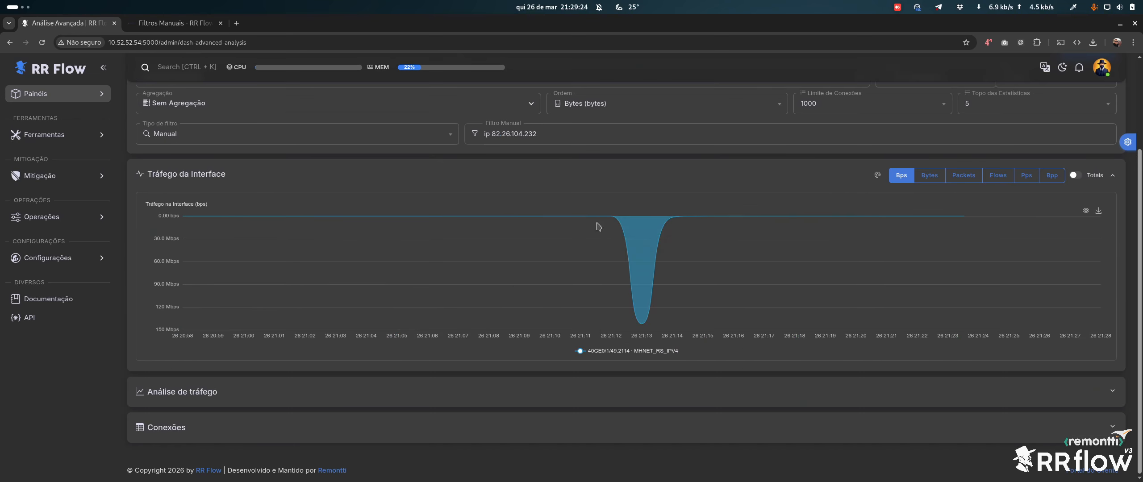
{"action": "scroll", "coordinate": [526, 166], "scroll_direction": "up", "scroll_amount": 3}
{"action": "left_click", "coordinate": [525, 166]}
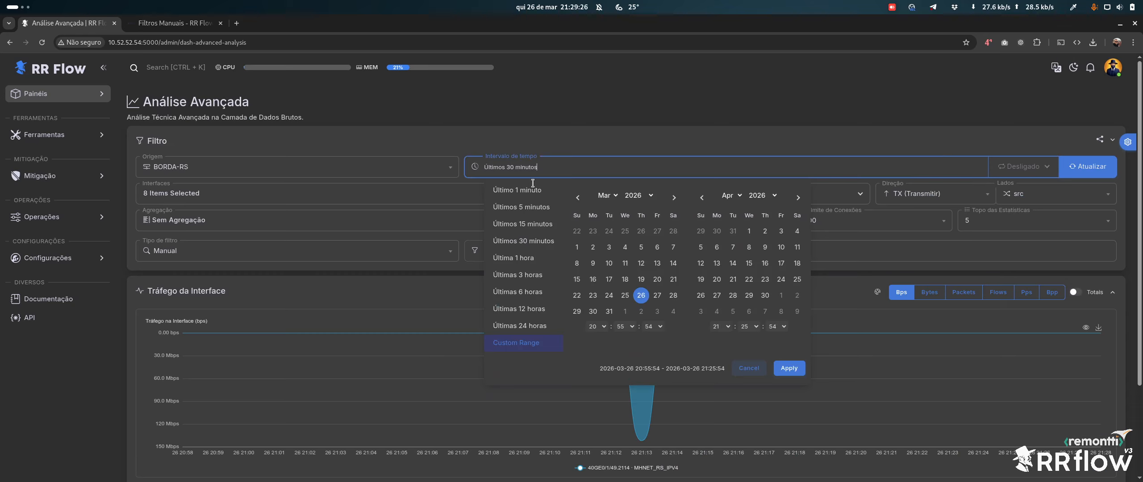
{"action": "left_click", "coordinate": [537, 265]}
{"action": "scroll", "coordinate": [582, 302], "scroll_direction": "down", "scroll_amount": 3}
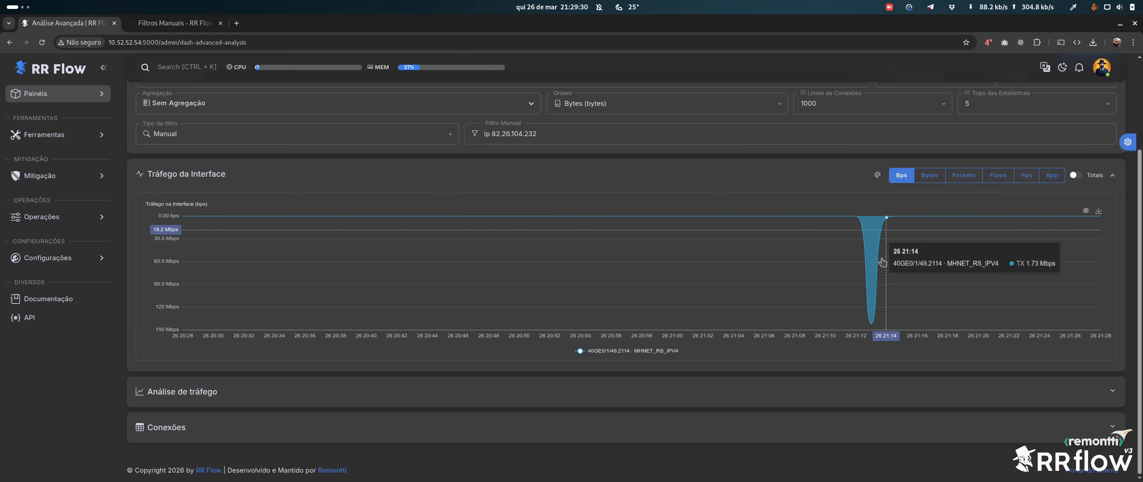
{"action": "scroll", "coordinate": [876, 267], "scroll_direction": "up", "scroll_amount": 3}
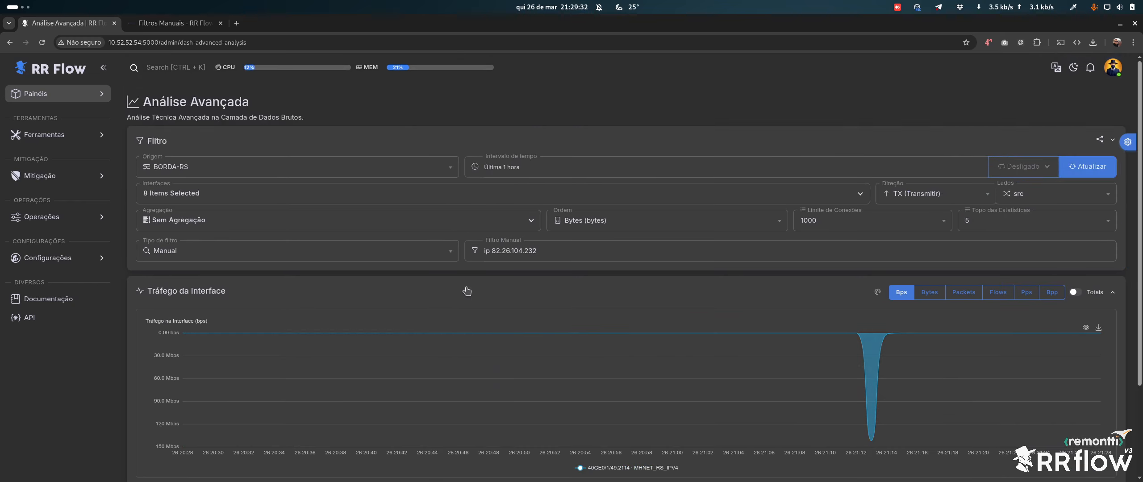
Expand Análise de tráfego with the chart grouped by AS, and collapse the Tráfego da Interface section.
{"action": "left_click", "coordinate": [491, 251]}
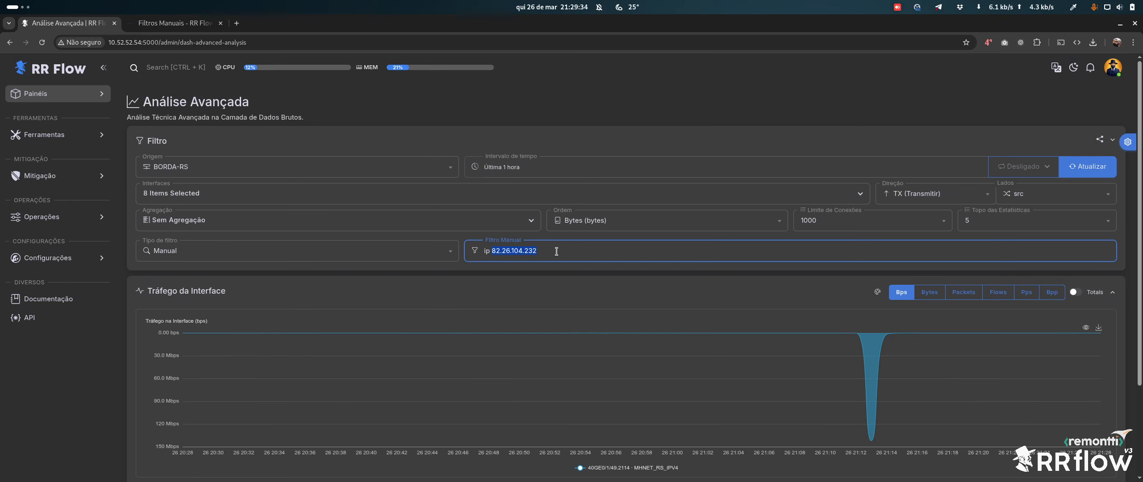
{"action": "scroll", "coordinate": [580, 268], "scroll_direction": "down", "scroll_amount": 3}
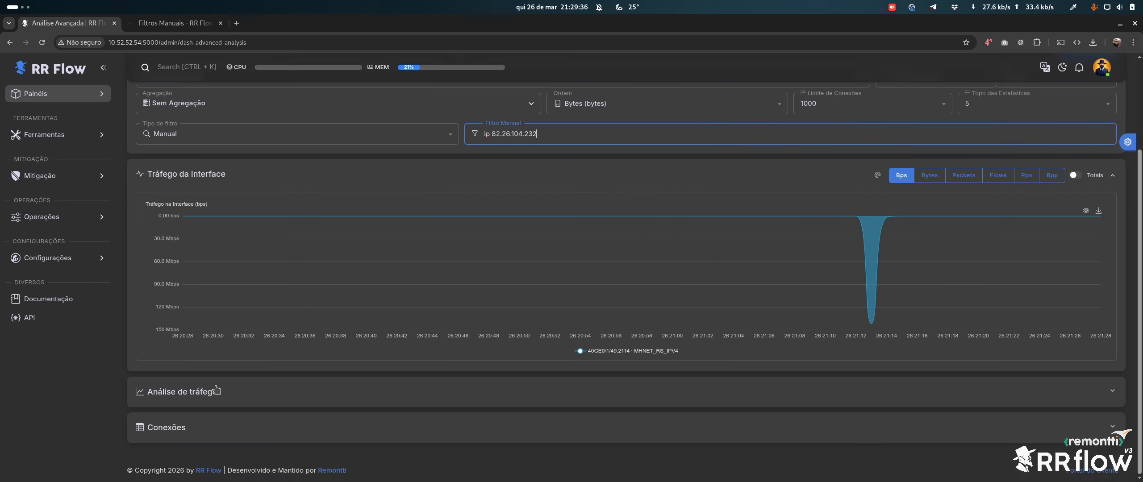
{"action": "scroll", "coordinate": [608, 344], "scroll_direction": "down", "scroll_amount": 4}
{"action": "left_click", "coordinate": [938, 233]}
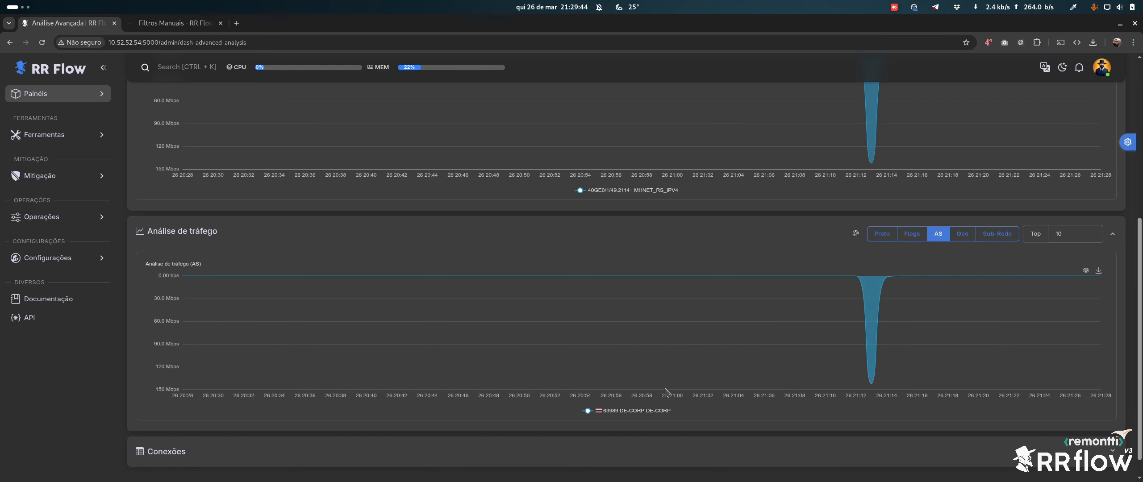
{"action": "scroll", "coordinate": [666, 391], "scroll_direction": "up", "scroll_amount": 3}
{"action": "left_click", "coordinate": [665, 176]}
Replace the IP condition in the manual filter with as 63989 and check the traffic chart by AS.
{"action": "left_click", "coordinate": [534, 136]}
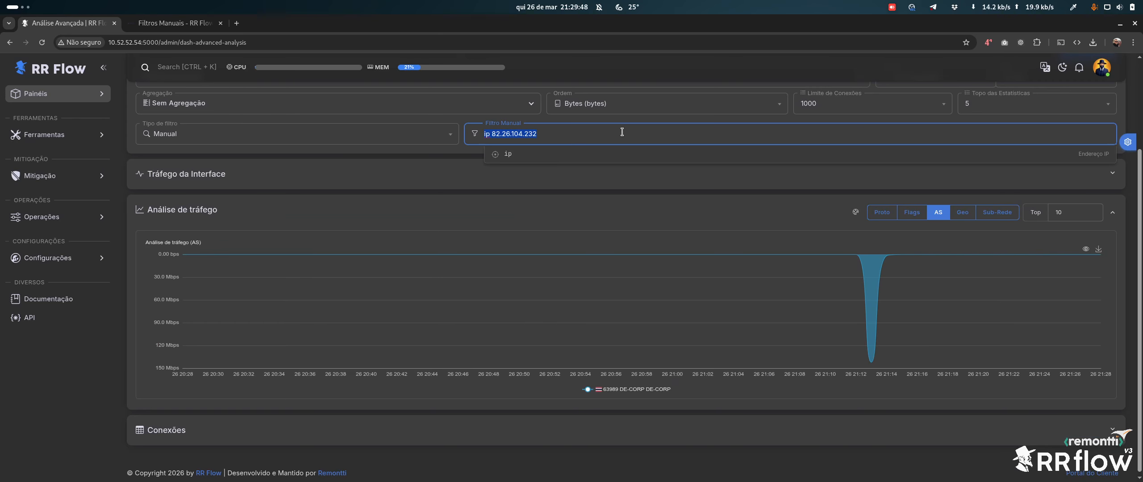
{"action": "left_click", "coordinate": [621, 132]}
{"action": "type", "text": "ans "}
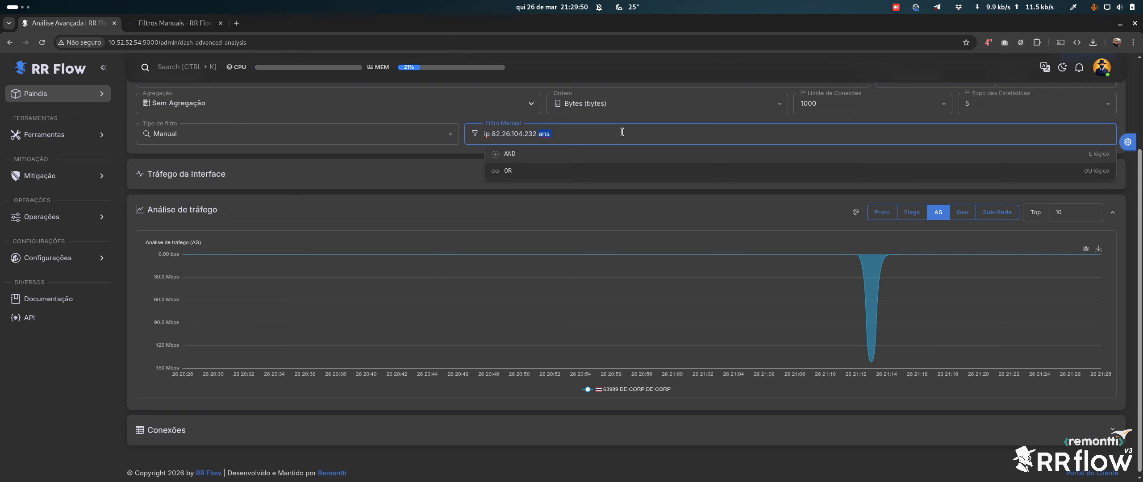
{"action": "type", "text": "and as "}
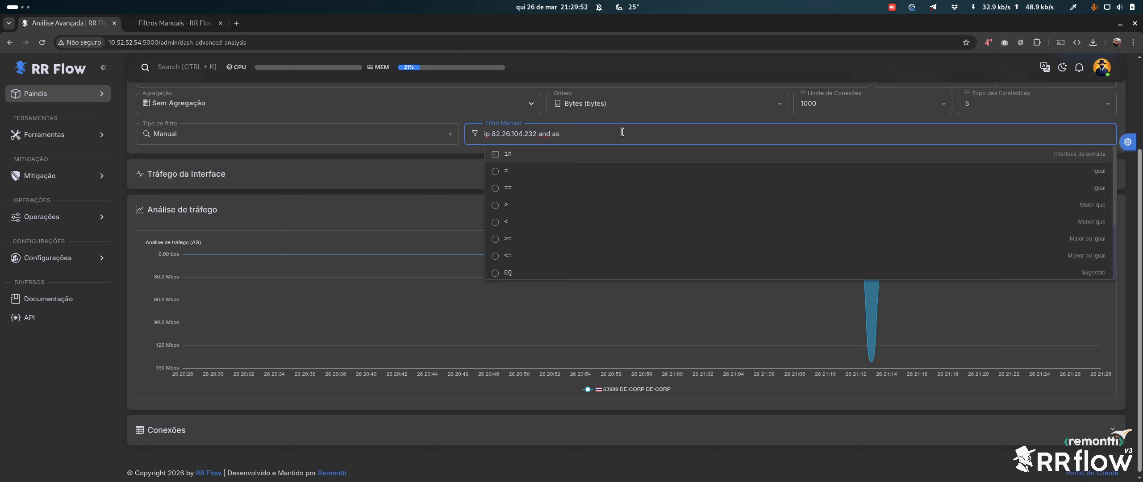
{"action": "type", "text": "63989"}
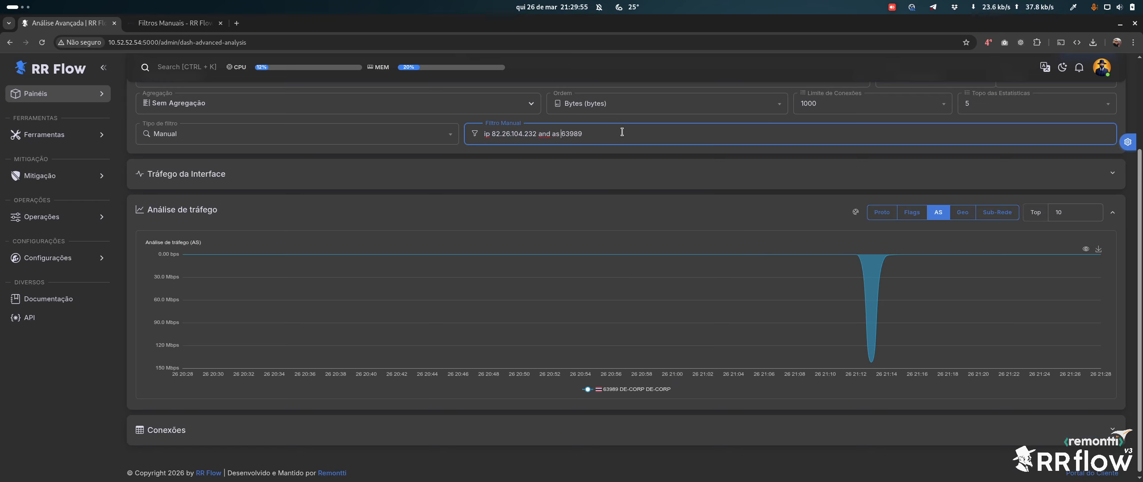
{"action": "key", "text": "ctrl+Left"}
{"action": "key", "text": "shift+Home"}
{"action": "key", "text": "BackSpace"}
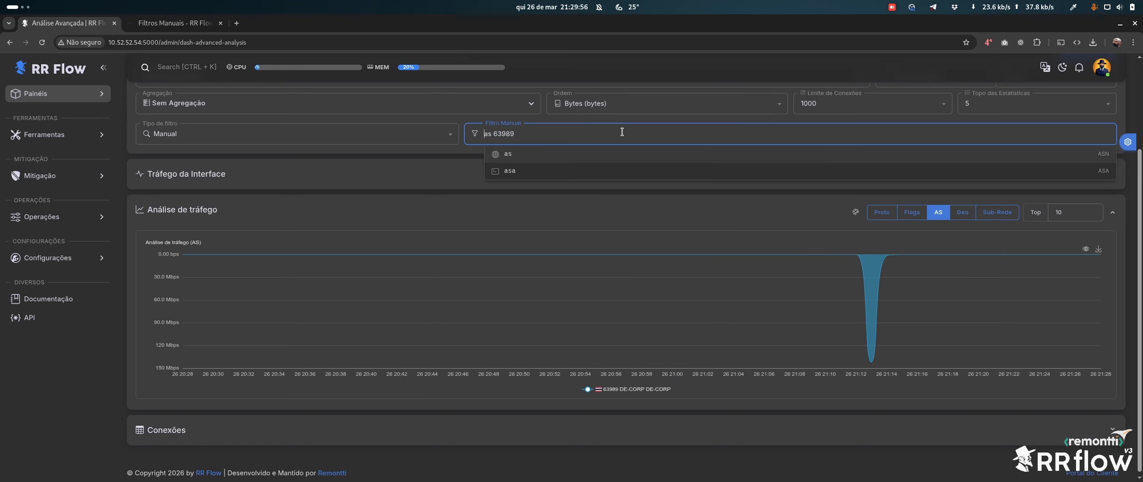
{"action": "left_click", "coordinate": [632, 465]}
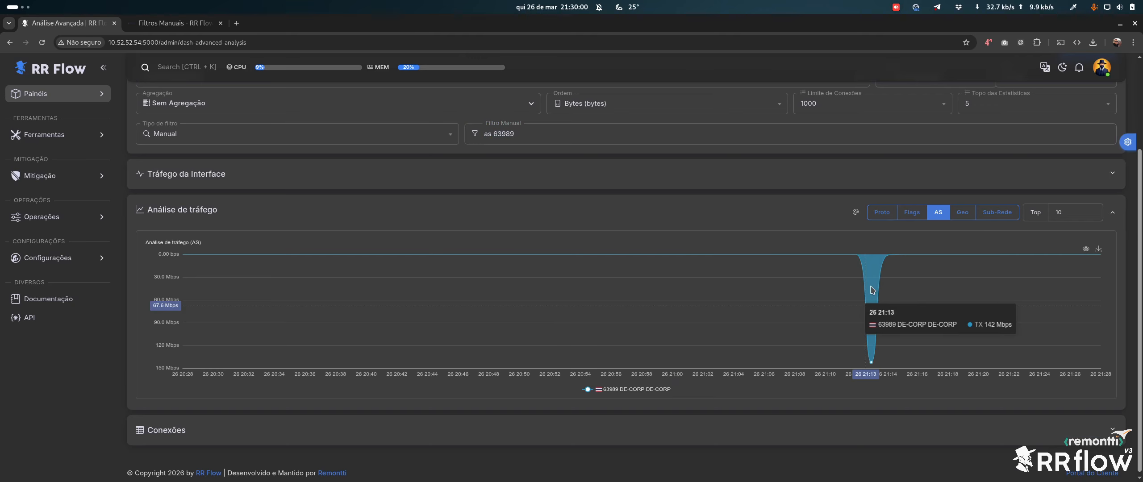
Collapse Análise de tráfego, reopen Tráfego da Interface and set the traffic direction to RX e TX.
{"action": "left_click", "coordinate": [514, 135]}
{"action": "scroll", "coordinate": [473, 223], "scroll_direction": "up", "scroll_amount": 3}
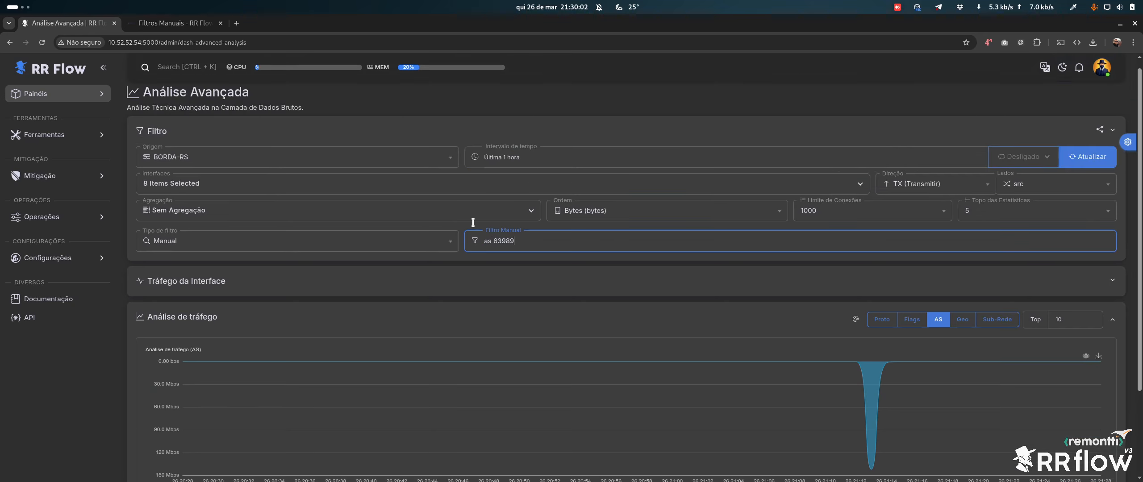
{"action": "left_click", "coordinate": [187, 320]}
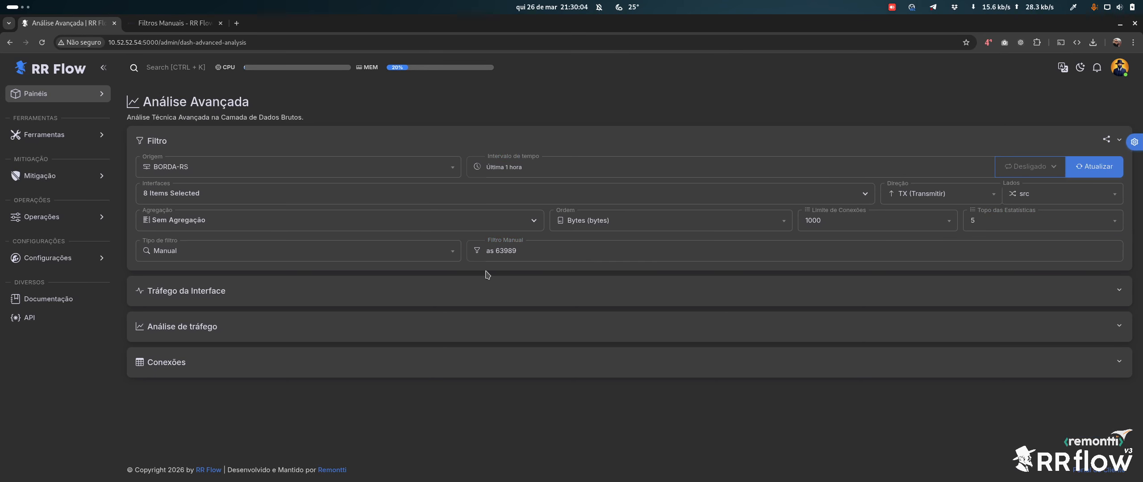
{"action": "left_click", "coordinate": [248, 298]}
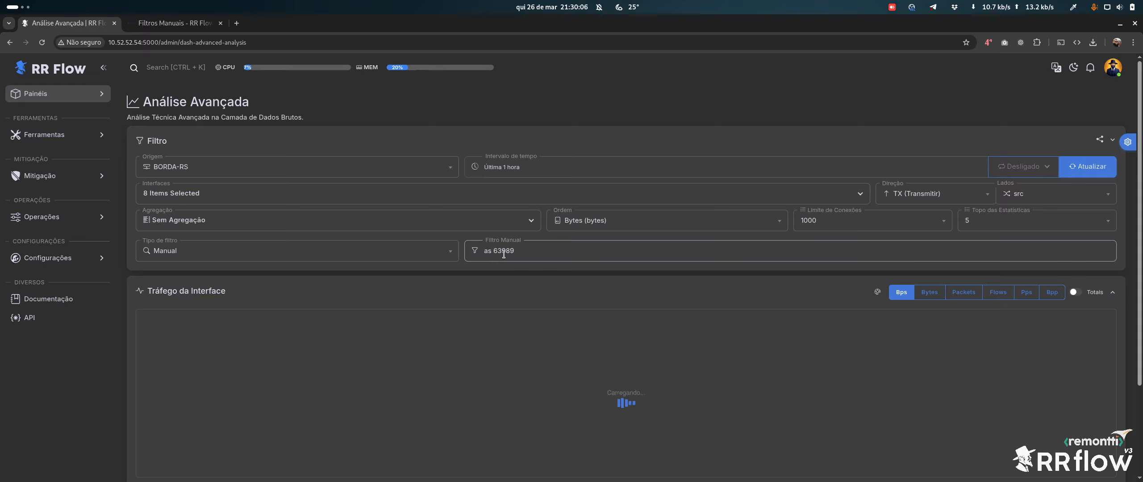
{"action": "left_click", "coordinate": [915, 192]}
{"action": "left_click", "coordinate": [910, 219]}
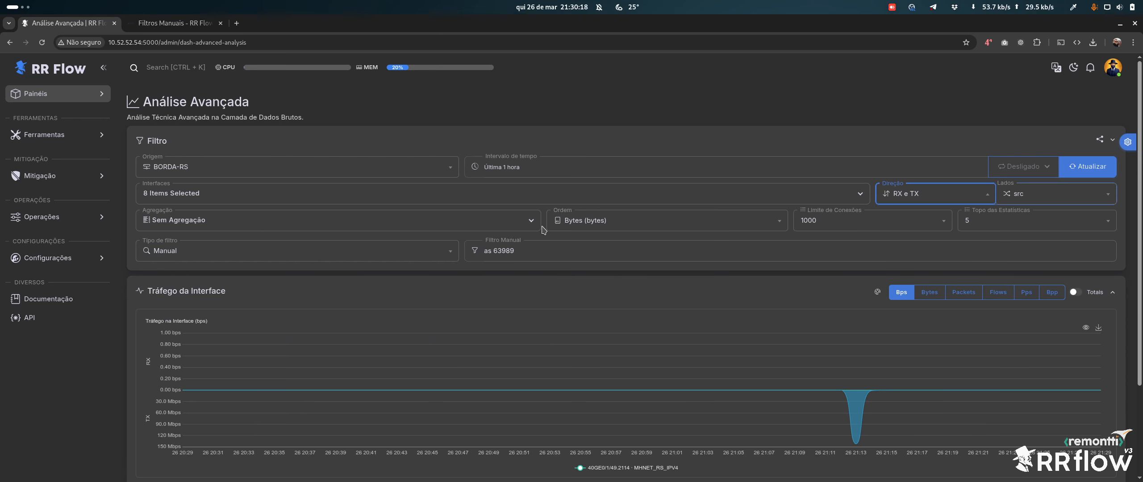
Change the manual filter to as 15169 and apply it to the interface chart.
{"action": "double_click", "coordinate": [534, 251]}
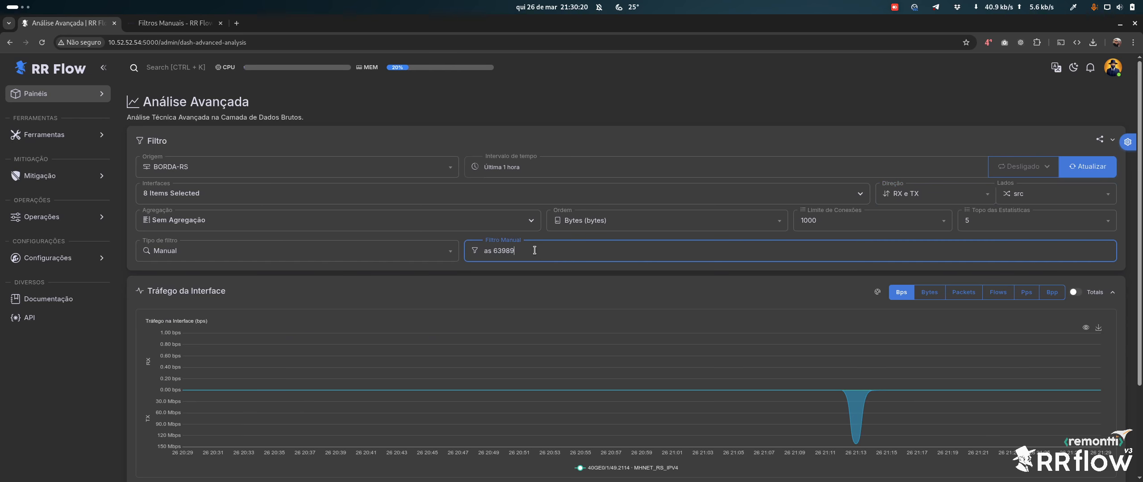
{"action": "double_click", "coordinate": [518, 252]}
{"action": "type", "text": "16509"}
{"action": "left_click", "coordinate": [632, 106]}
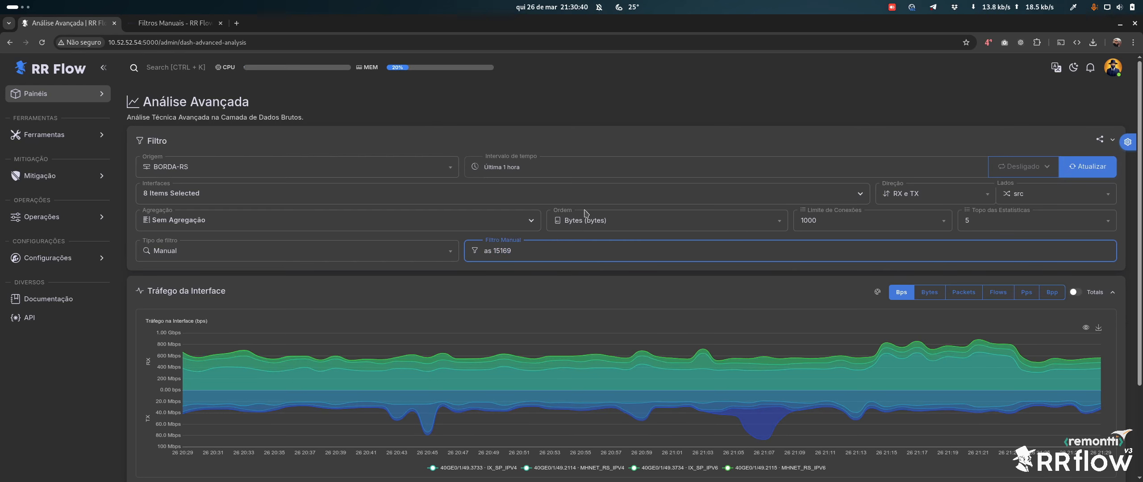
{"action": "left_click", "coordinate": [610, 125]}
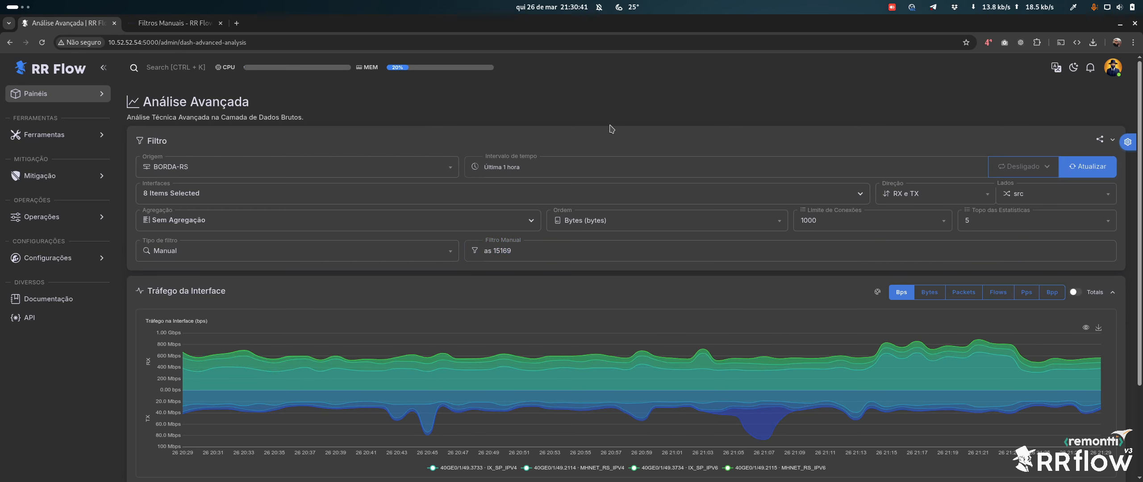
Extend the manual filter to as 15169 and ip in [ 1.1.1.1 ] and apply it.
{"action": "left_click", "coordinate": [544, 254]}
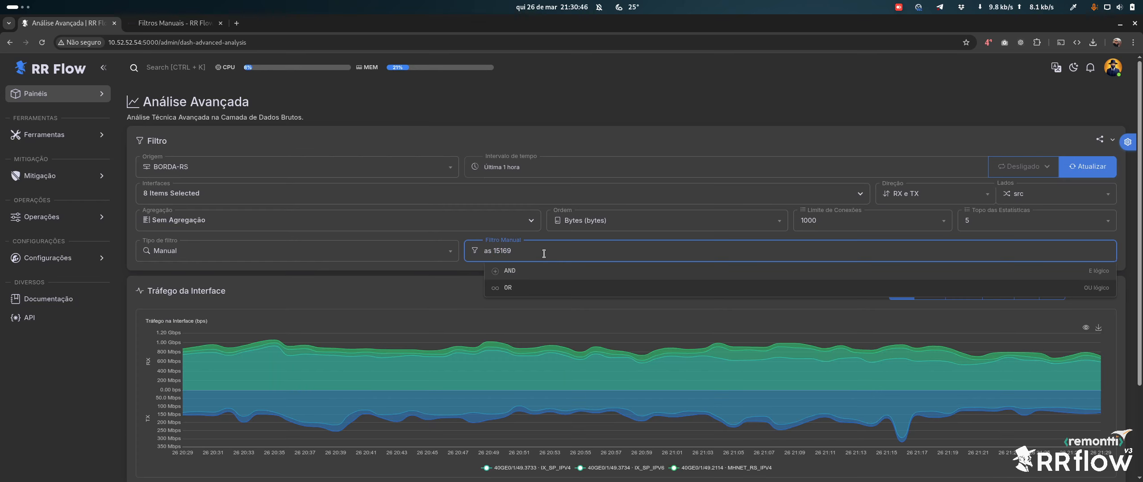
{"action": "type", "text": "and "}
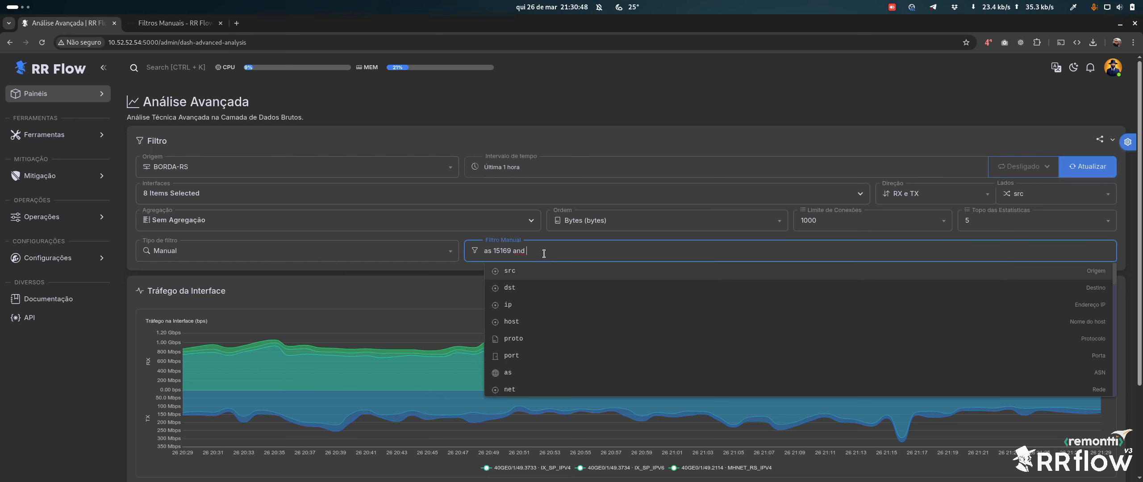
{"action": "type", "text": "ip in []"}
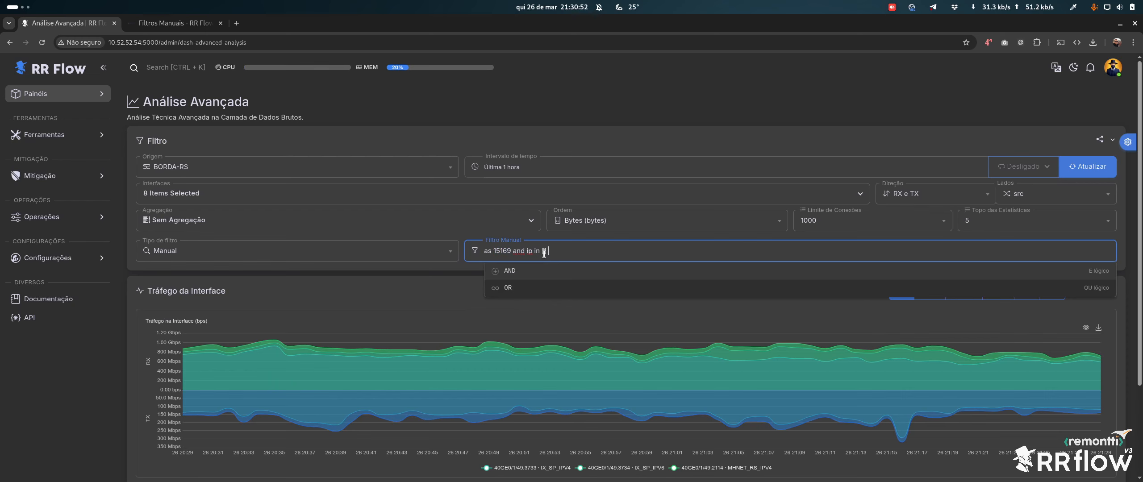
{"action": "left_click", "coordinate": [544, 254]}
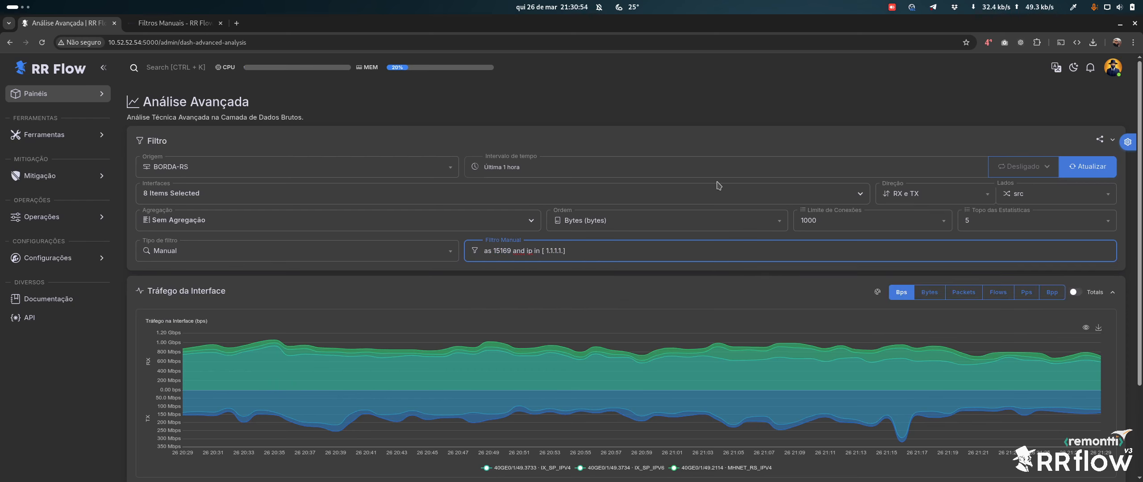
{"action": "type", "text": "1.1.1.1"}
{"action": "left_click", "coordinate": [702, 112]}
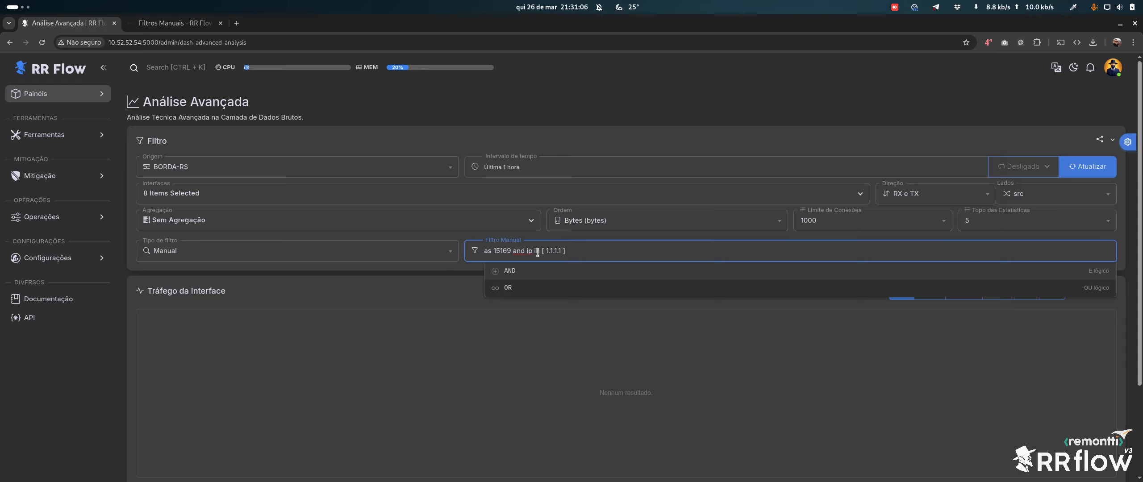
Trim the manual filter back to as 15169 by removing the IP condition, and refresh the interface chart.
{"action": "left_click", "coordinate": [538, 253]}
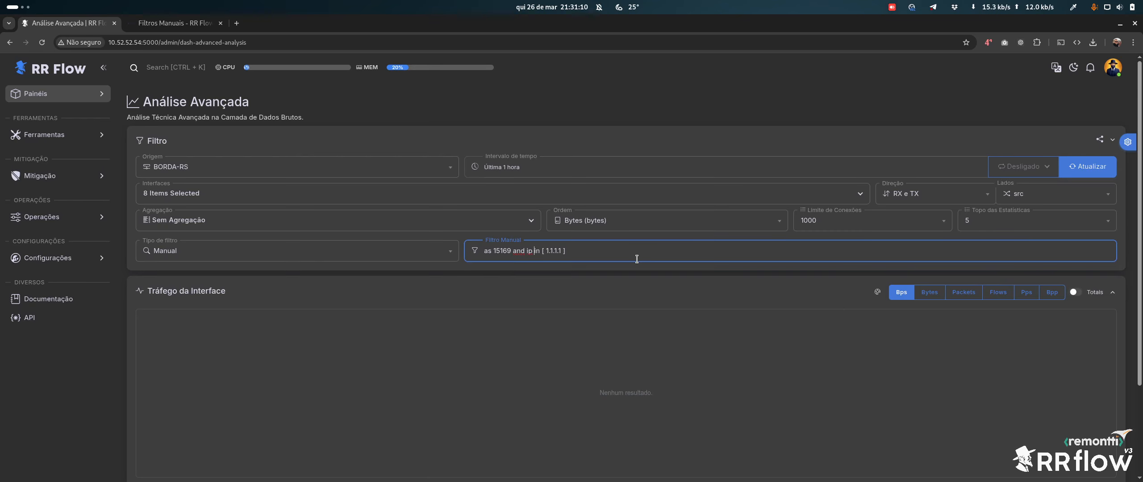
{"action": "key", "text": "Left"}
{"action": "key", "text": "Left"}
{"action": "key", "text": "Left"}
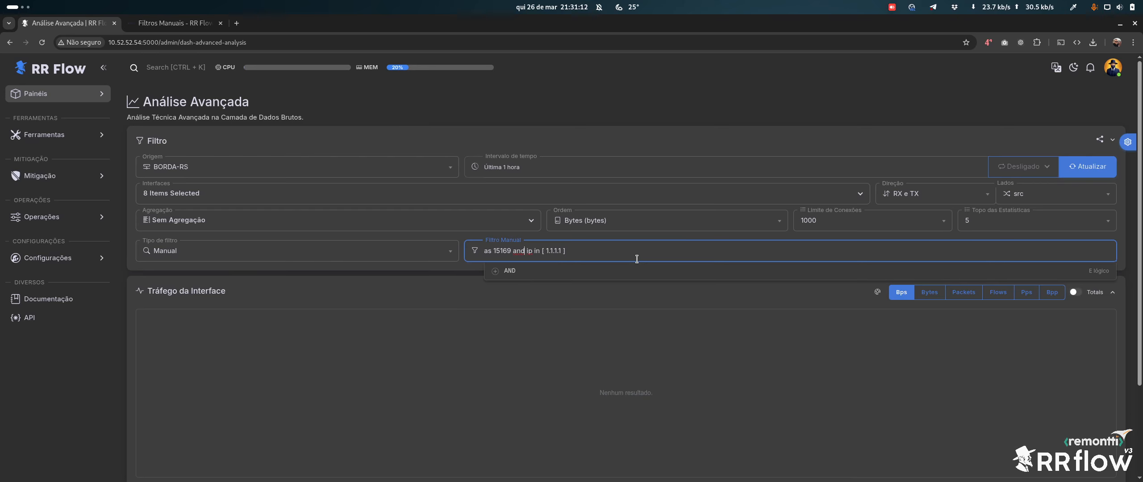
{"action": "key", "text": "shift+End"}
{"action": "key", "text": "Delete"}
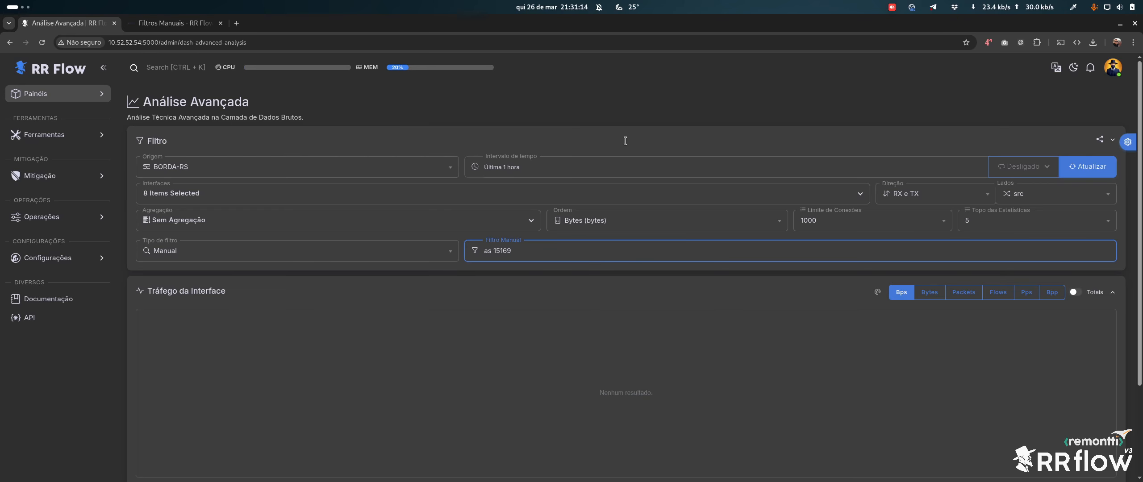
{"action": "left_click", "coordinate": [628, 106]}
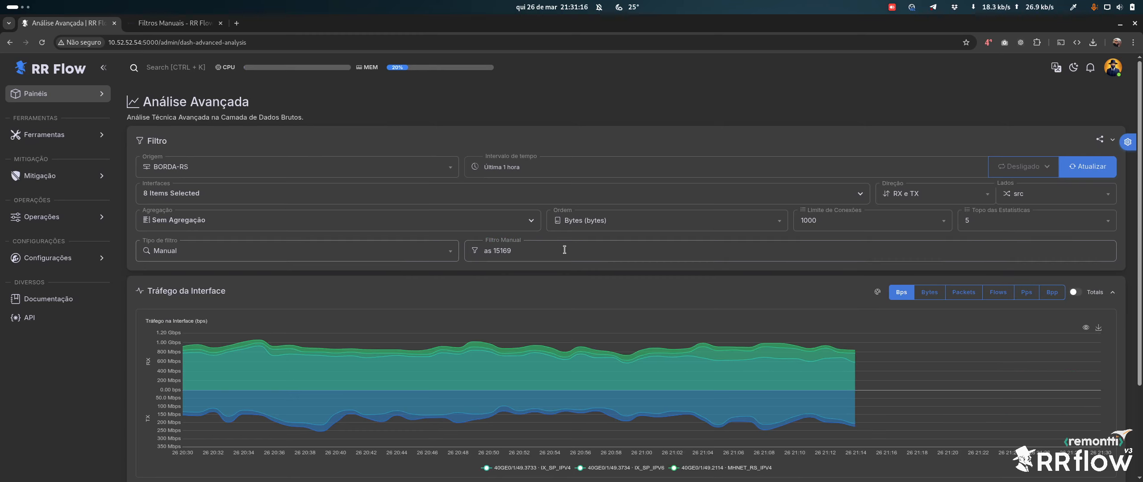
Review the AS, geolocation, routing, interface and NAT parameters in the Filtros Manuais documentation.
{"action": "key", "text": "ctrl+Tab"}
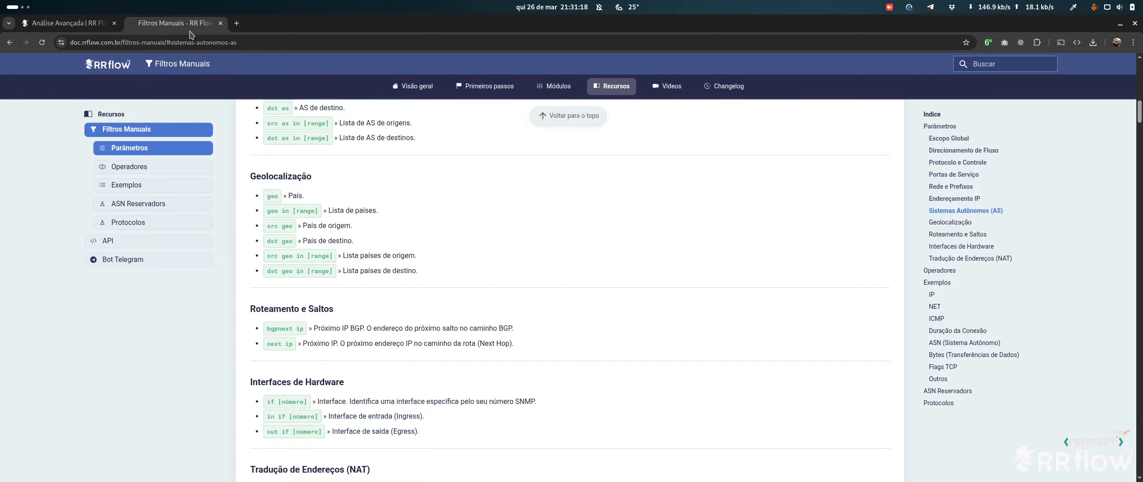
{"action": "scroll", "coordinate": [389, 250], "scroll_direction": "down", "scroll_amount": 5}
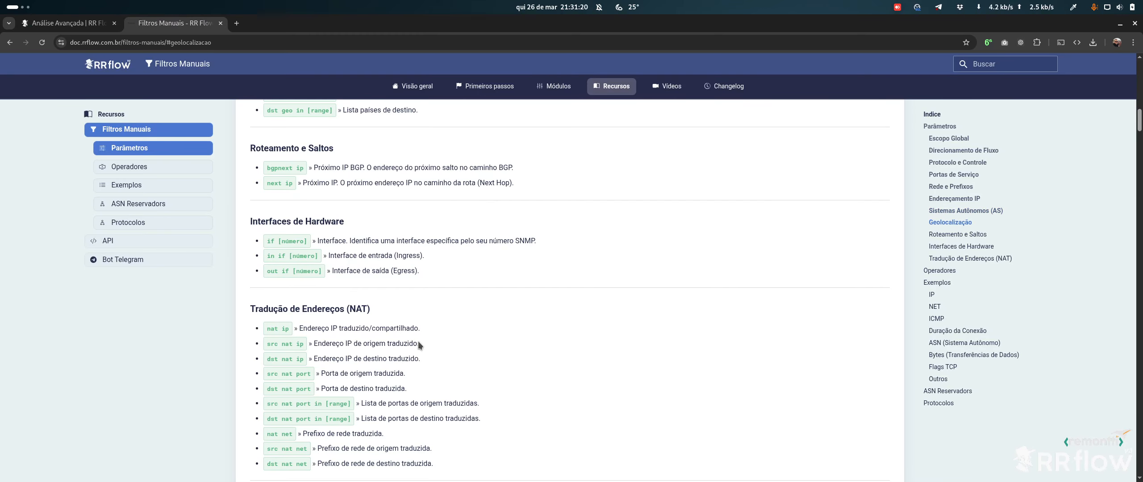
{"action": "scroll", "coordinate": [418, 328], "scroll_direction": "down", "scroll_amount": 3}
{"action": "scroll", "coordinate": [418, 328], "scroll_direction": "up", "scroll_amount": 8}
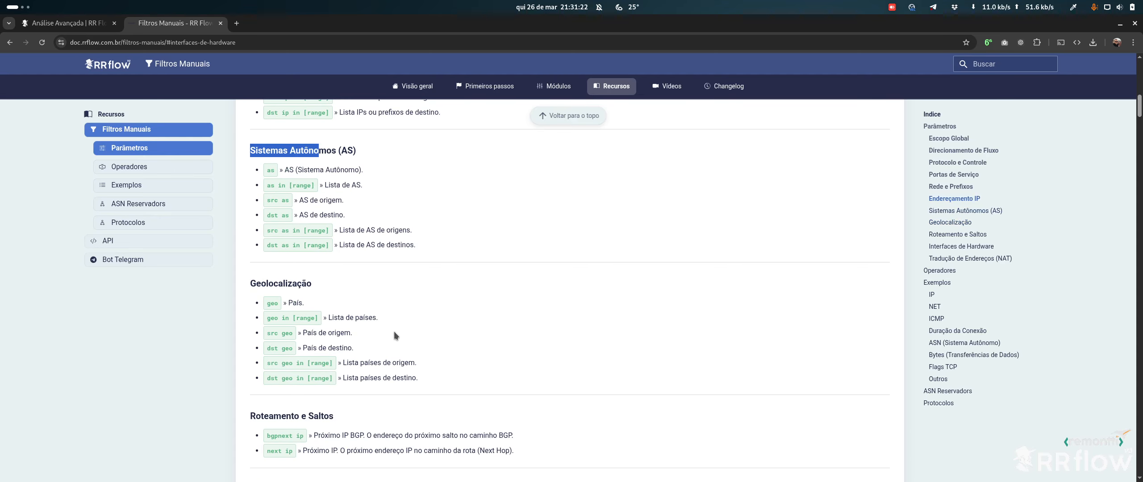
Return to RR Flow and open the Análises Processadas dashboard.
{"action": "left_click", "coordinate": [76, 28]}
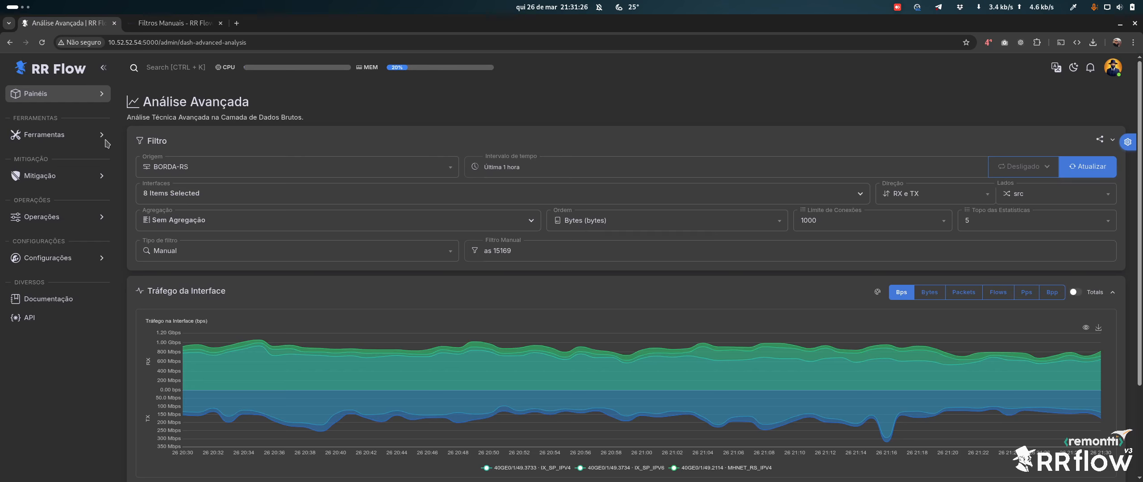
{"action": "left_click", "coordinate": [86, 93]}
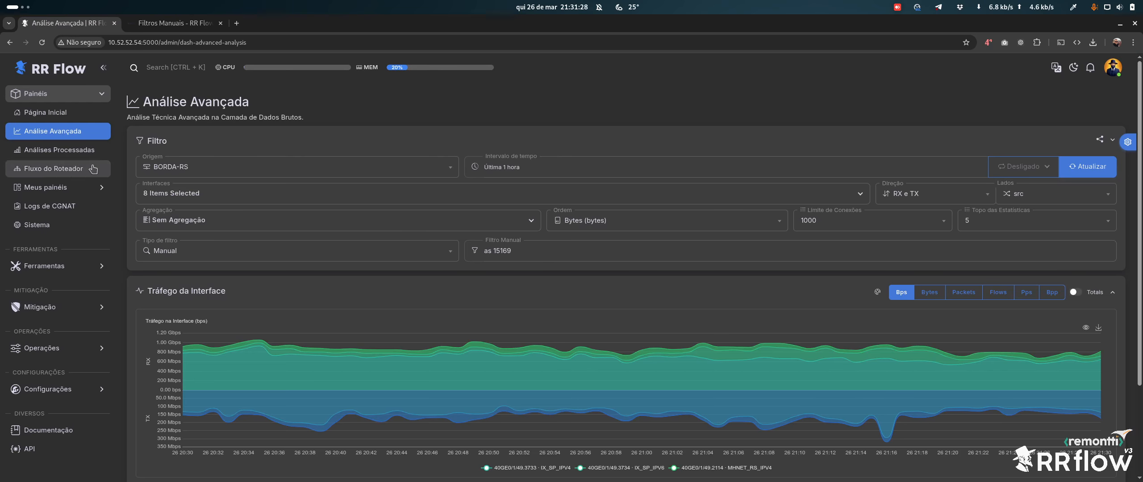
{"action": "left_click", "coordinate": [67, 149]}
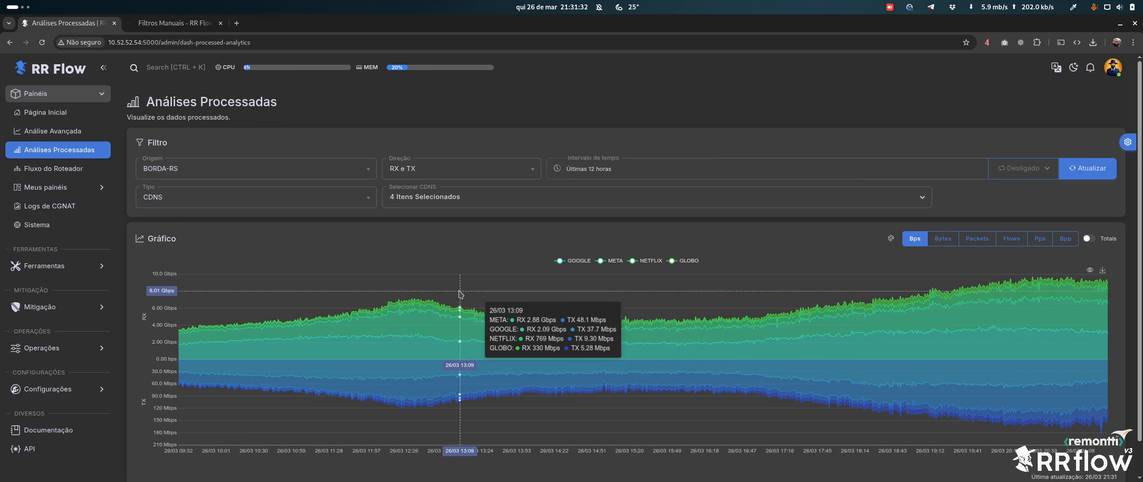
Open Análise Avançada in a separate browser tab and view its as 15169 manual filter and interface traffic chart.
{"action": "left_click", "coordinate": [162, 23]}
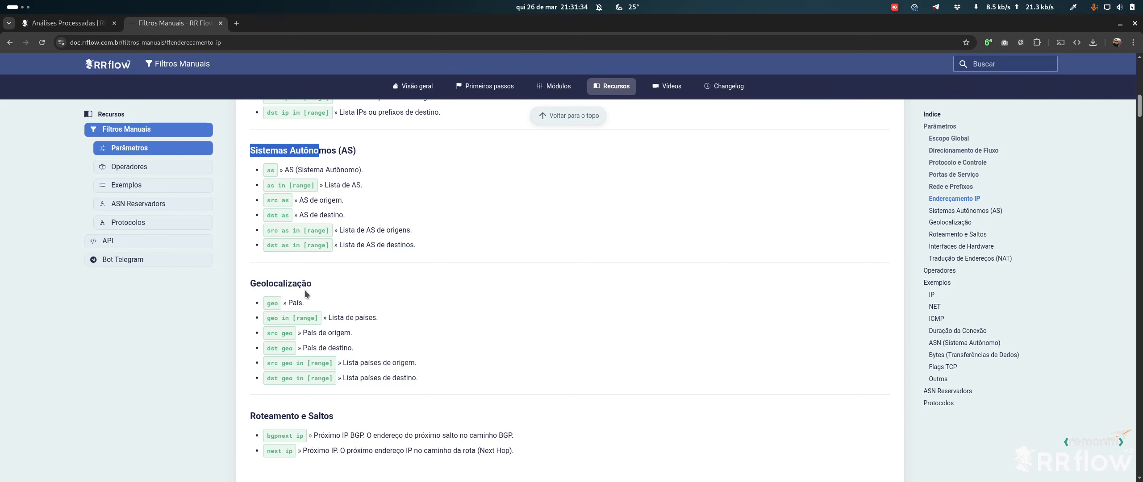
{"action": "left_click", "coordinate": [67, 23]}
{"action": "middle_click", "coordinate": [69, 134]}
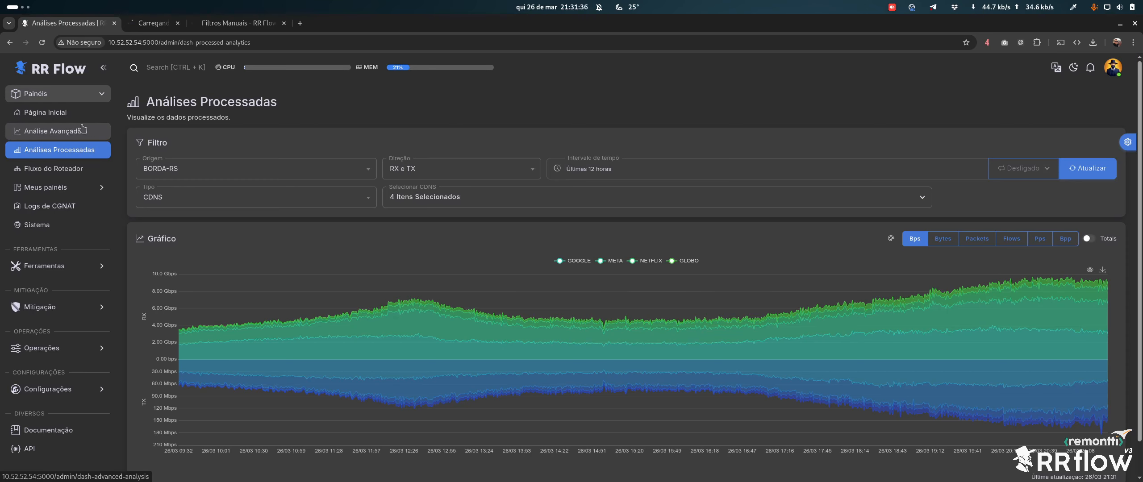
{"action": "left_click", "coordinate": [191, 24]}
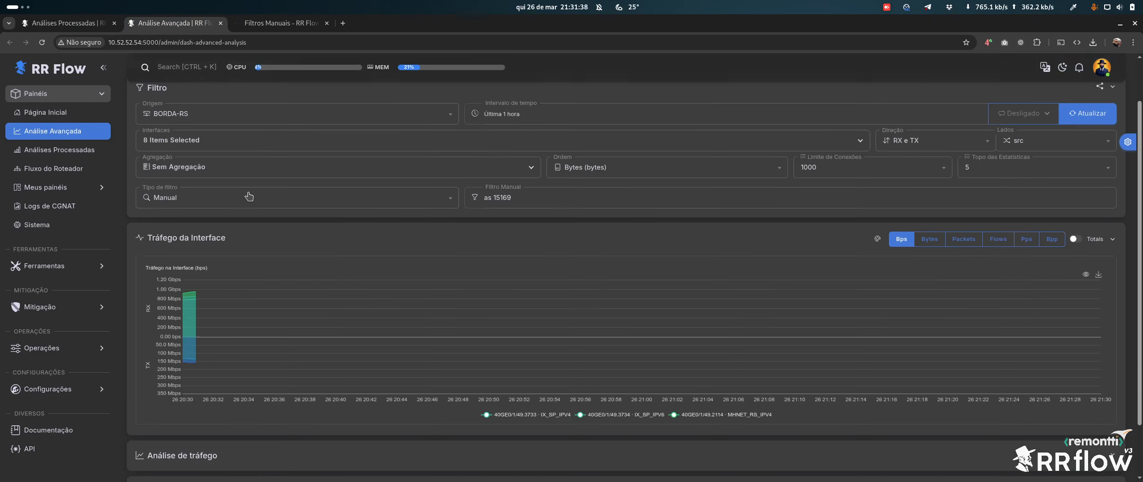
{"action": "left_click", "coordinate": [241, 245]}
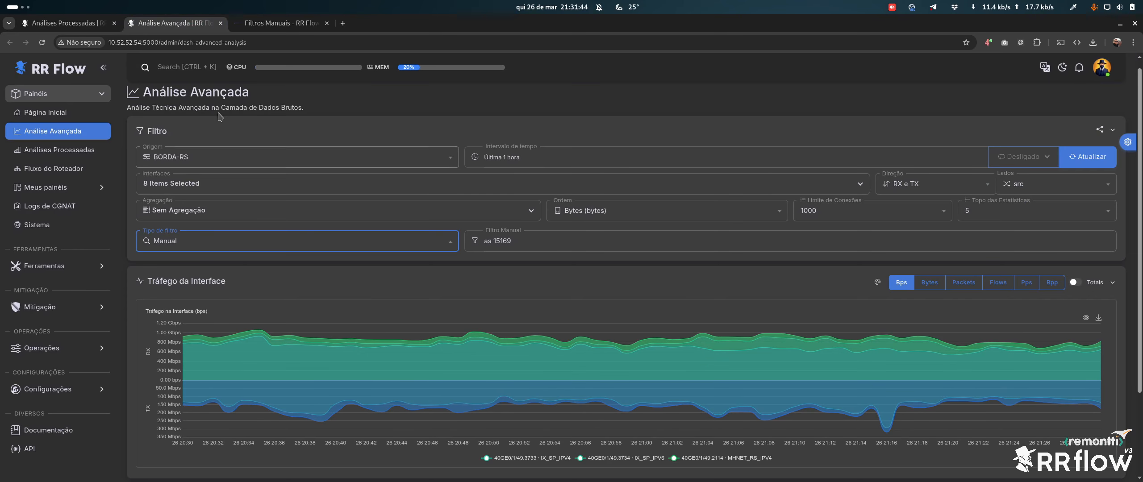
{"action": "scroll", "coordinate": [686, 117], "scroll_direction": "up", "scroll_amount": 1}
{"action": "left_click_drag", "start_coordinate": [1139, 169], "coordinate": [1141, 18]}
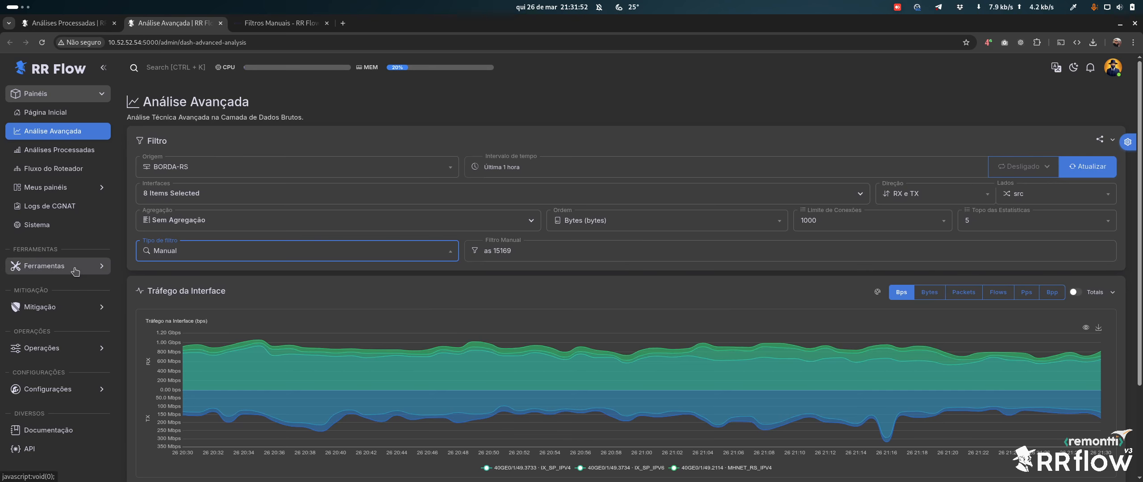
Open the Meus painéis management page under Operações.
{"action": "left_click", "coordinate": [80, 349]}
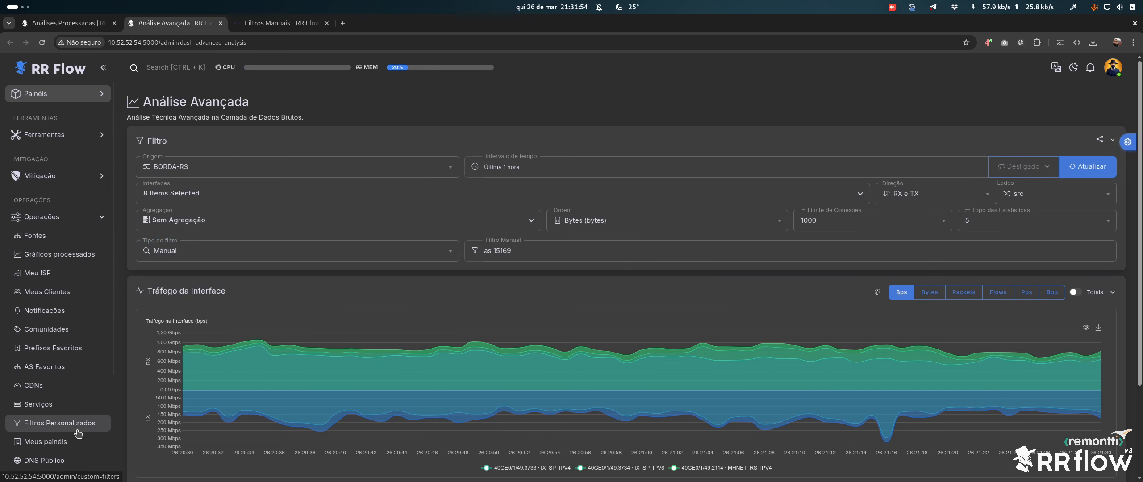
{"action": "left_click", "coordinate": [53, 442]}
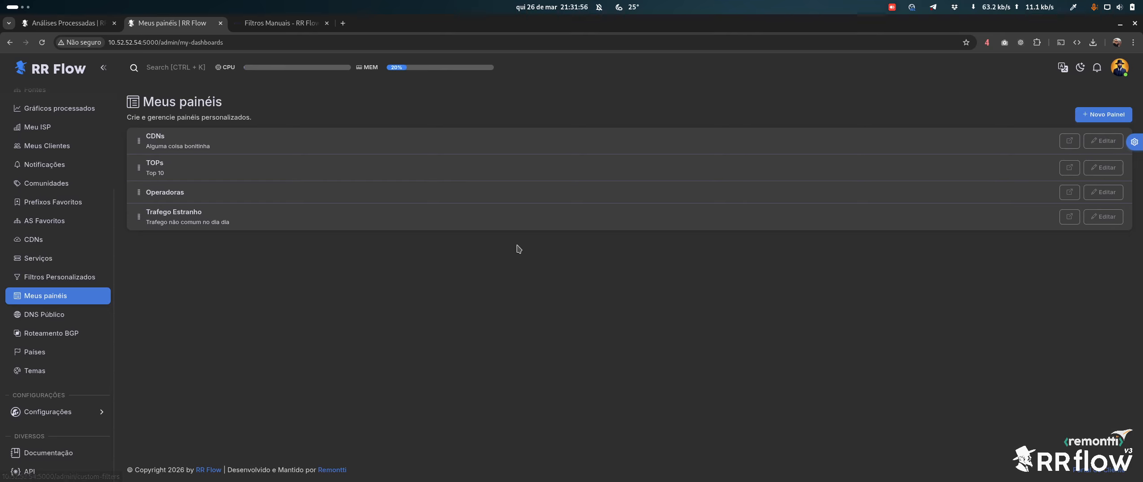